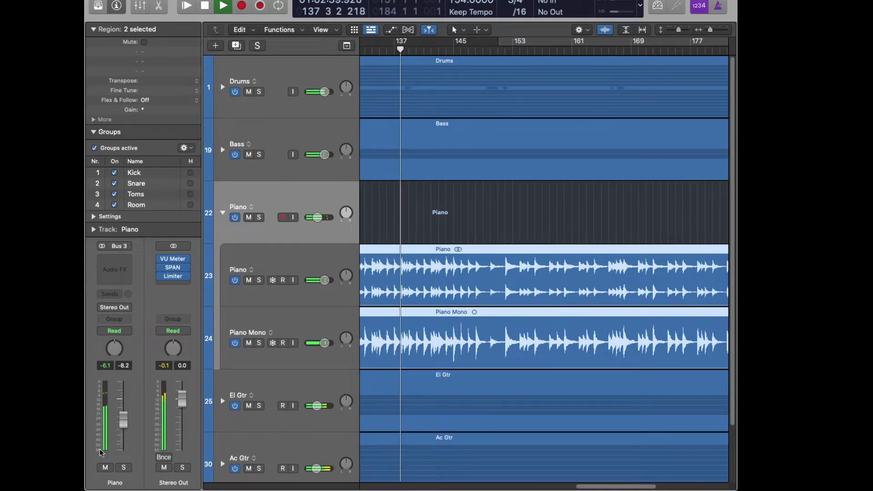
- Collapse the Groups section and briefly solo the Piano track stack during playback, leaving it unsoloed
left_click(93, 132)
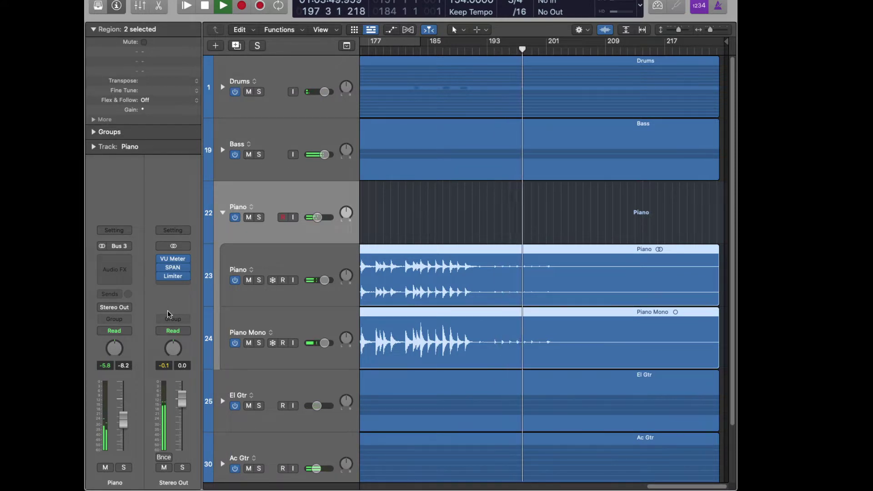
left_click(259, 217)
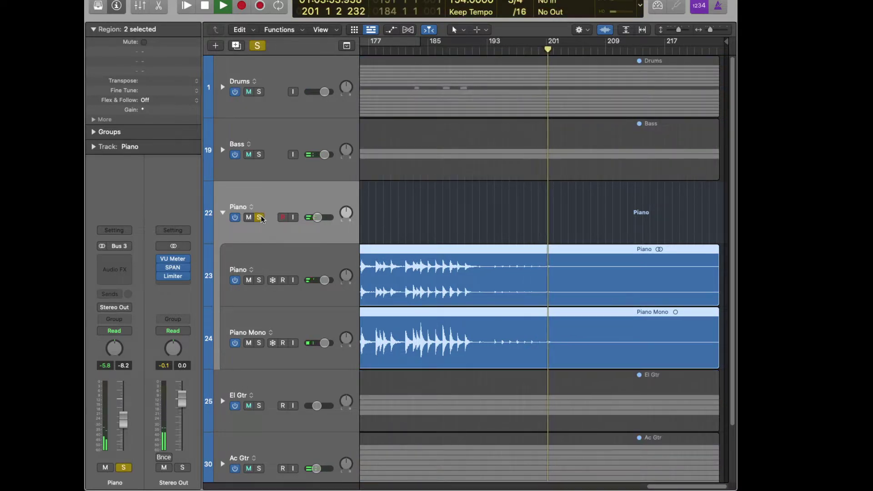
left_click(259, 217)
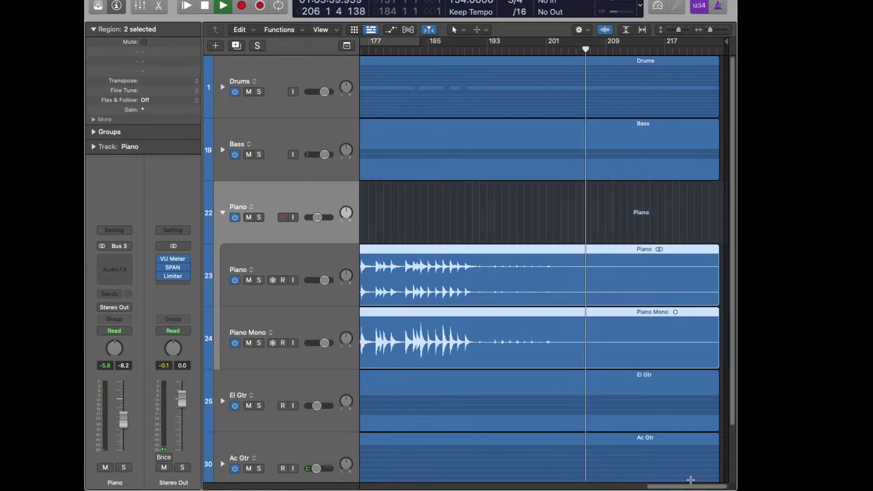
- Show the global tracks and start looped playback of the cycle range covering the last Chorus
left_click(347, 45)
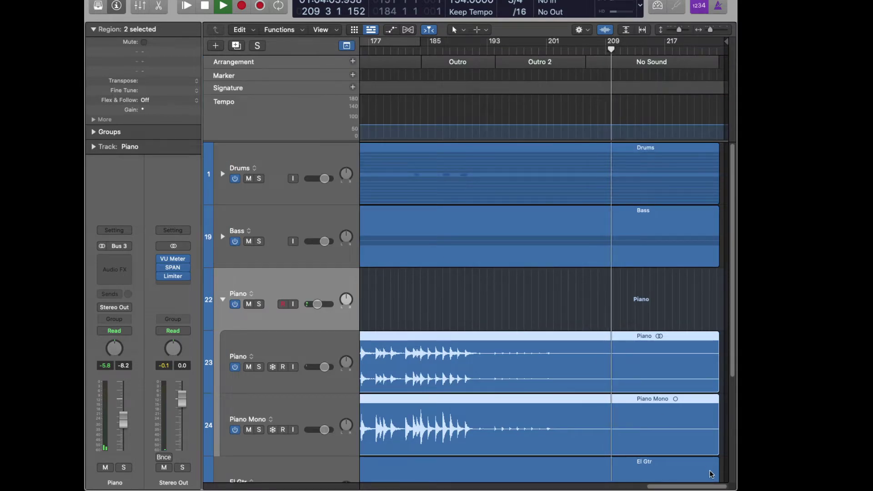
left_click_drag(701, 486, 666, 487)
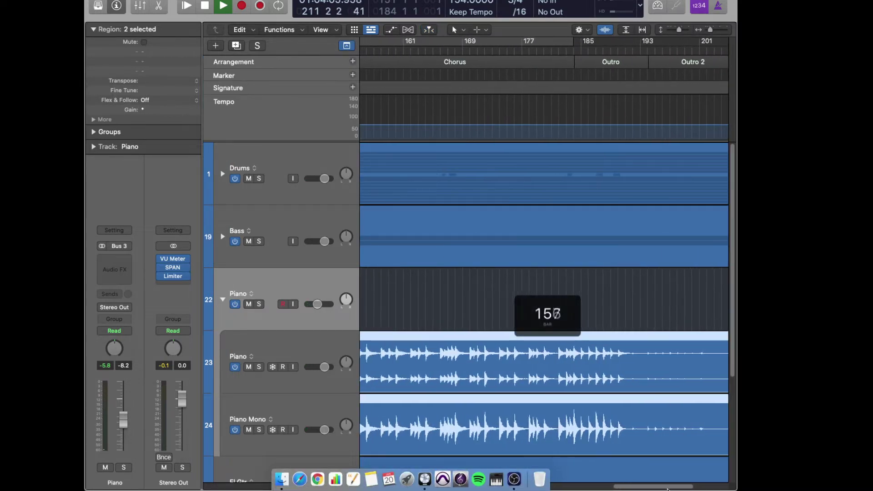
left_click(451, 40)
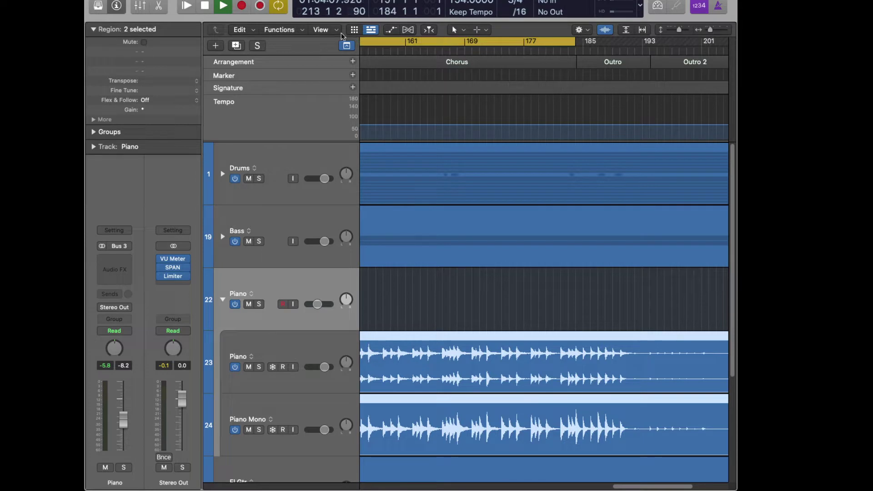
left_click(222, 6)
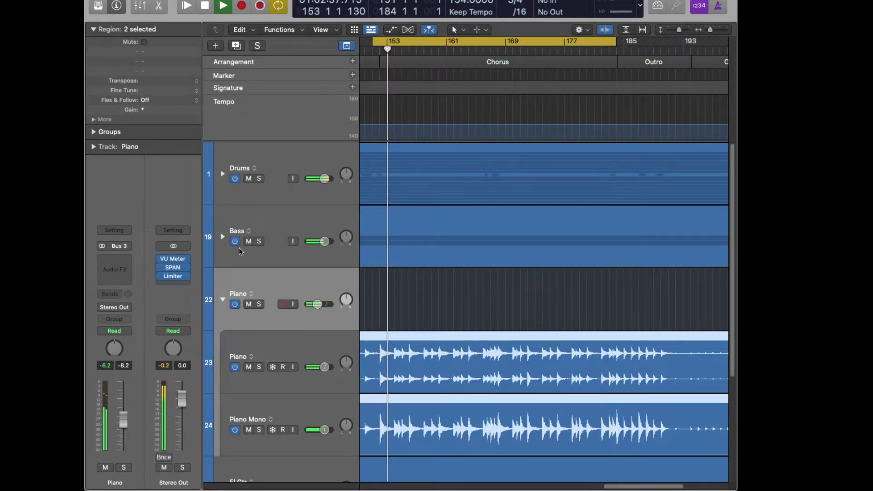
- Solo the Piano track stack and set its volume to 0 dB
left_click(260, 304)
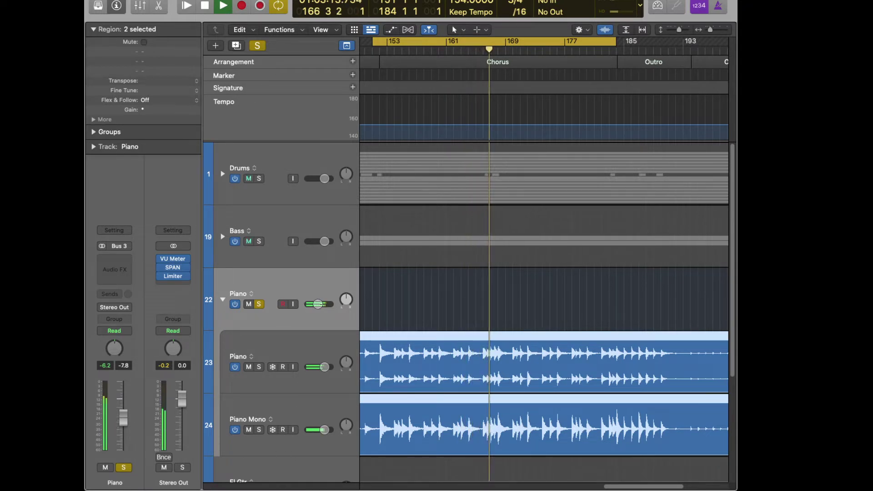
double_click(323, 303)
type("0")
key("Return")
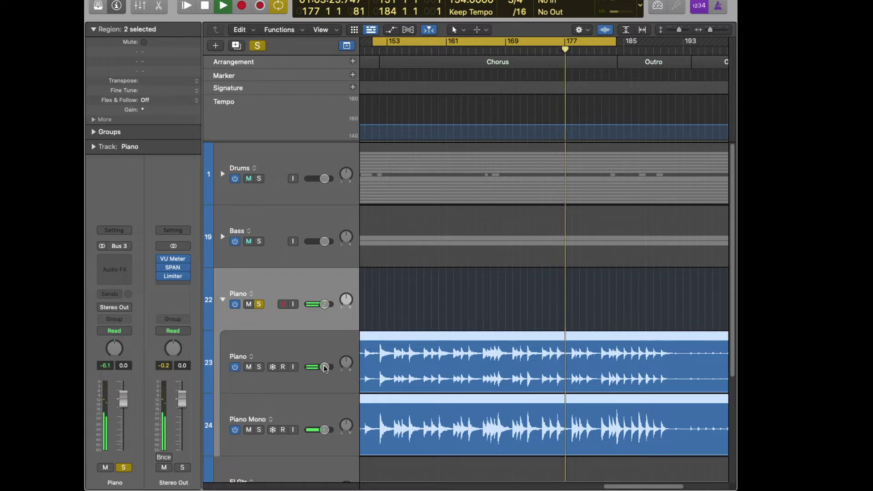
- Open the mixer, select the stereo Piano channel and hide the global tracks
left_click(139, 6)
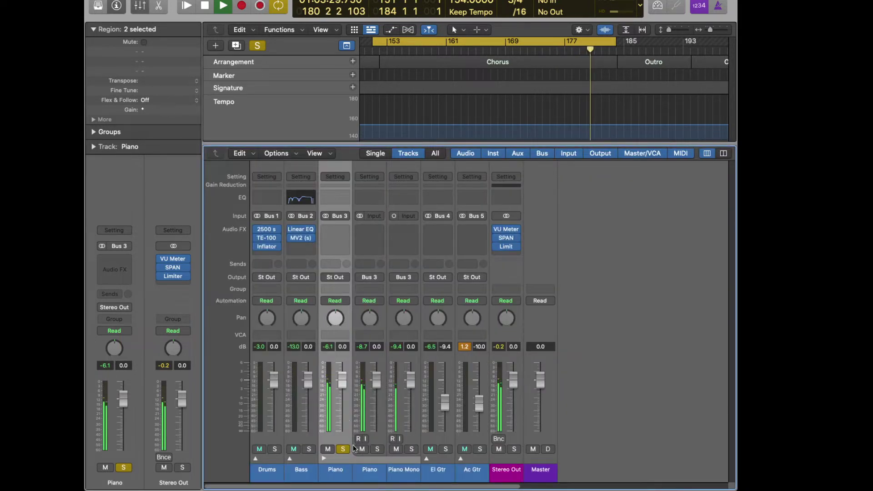
left_click(371, 354)
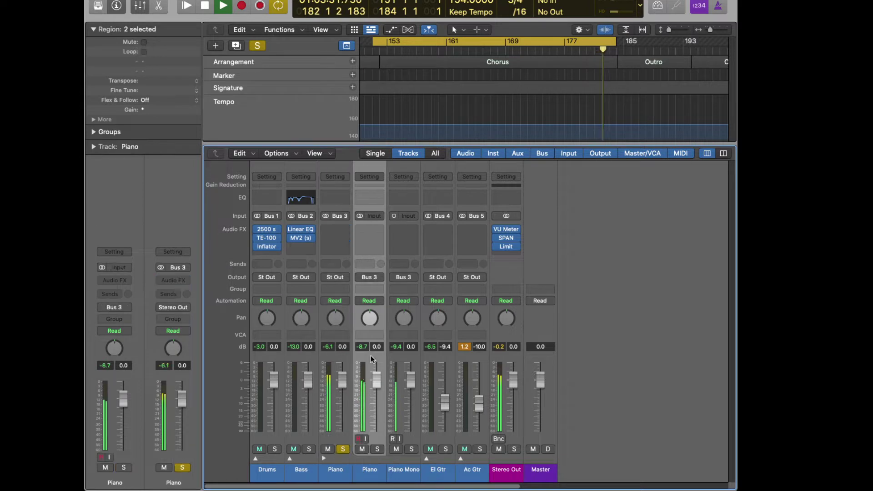
left_click(346, 46)
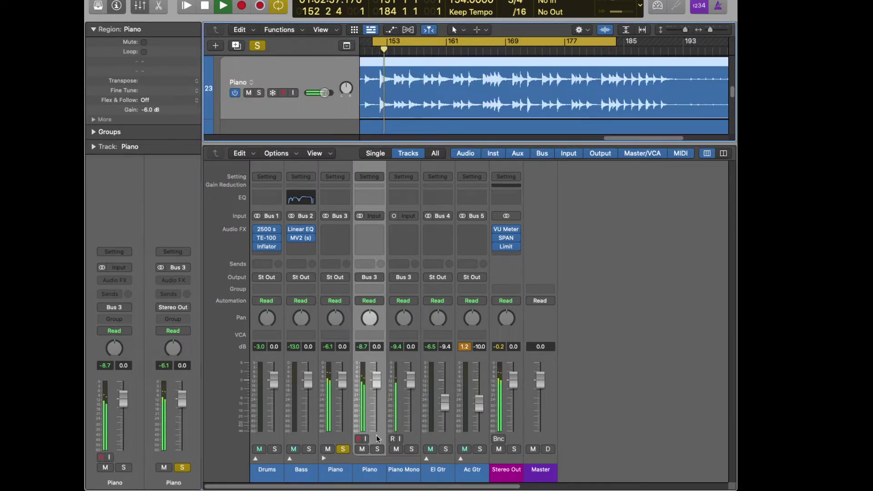
- Audition the mono and stereo piano recordings separately by muting the stereo Piano channel, and muting Piano Mono instead
left_click(363, 449)
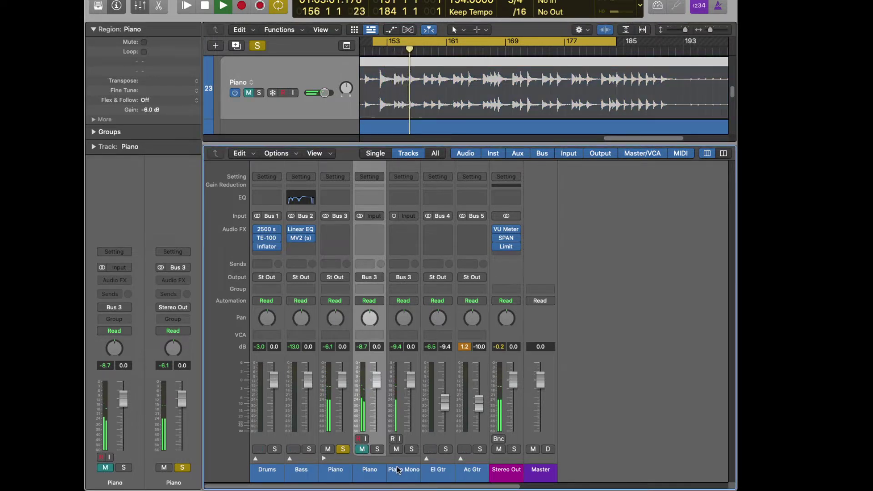
left_click(403, 354)
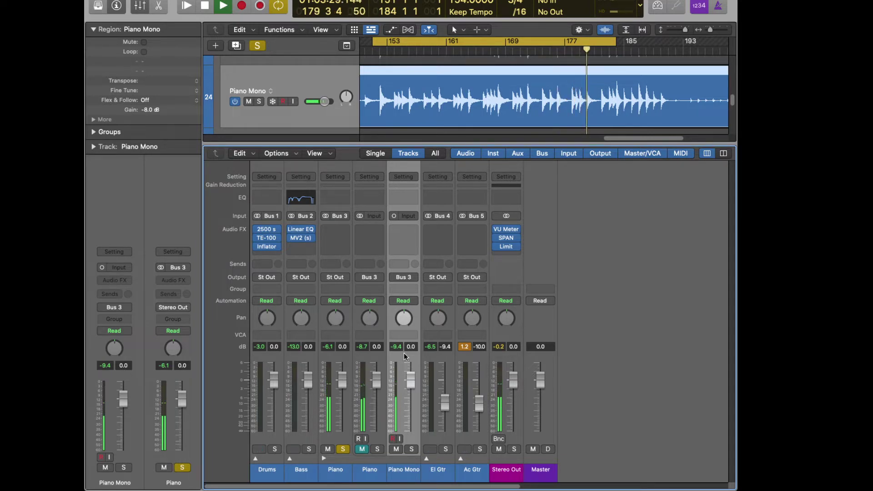
left_click(395, 449)
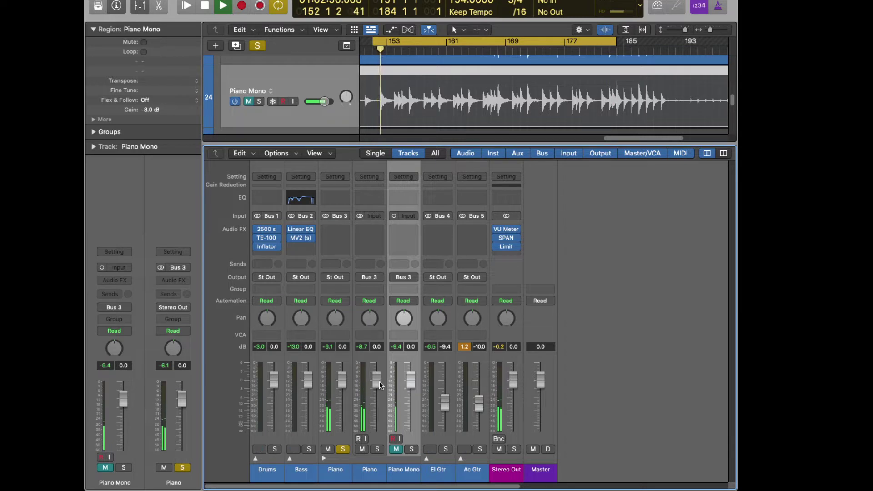
left_click(376, 356)
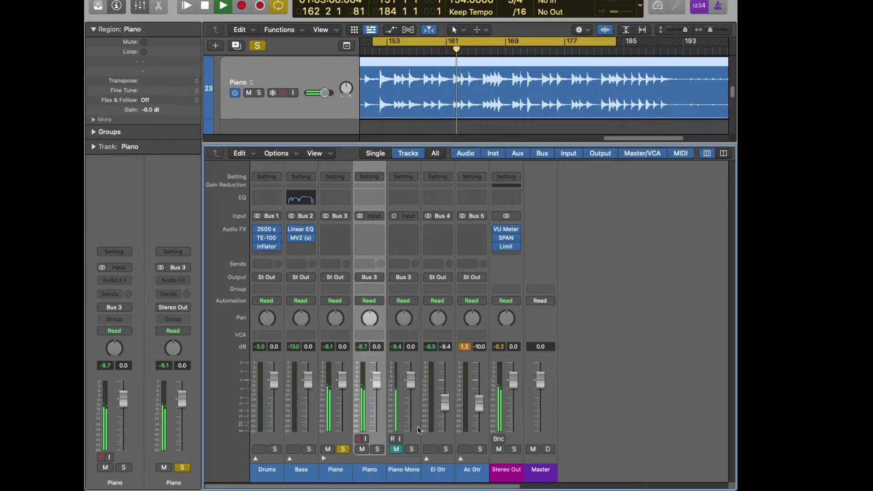
- Insert a Correlation Meter plug-in on the Piano stack's Bus 3 channel
left_click(345, 228)
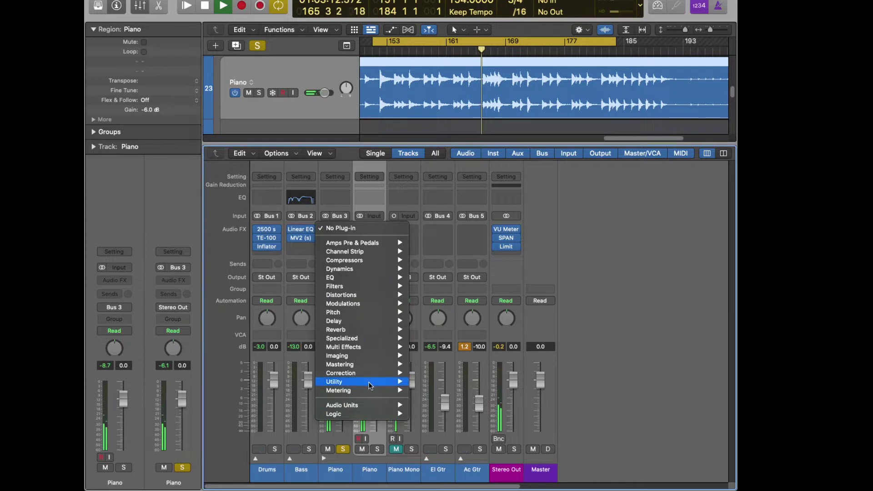
mouse_move(370, 390)
mouse_move(453, 407)
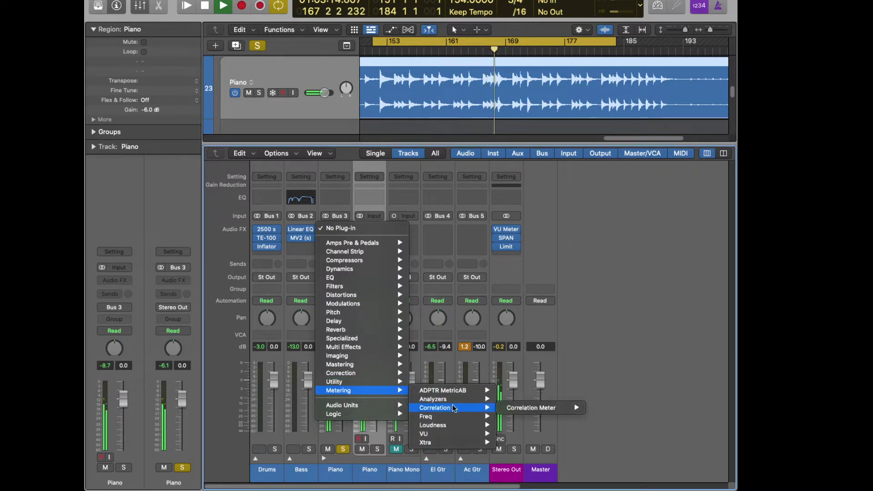
mouse_move(545, 407)
left_click(615, 407)
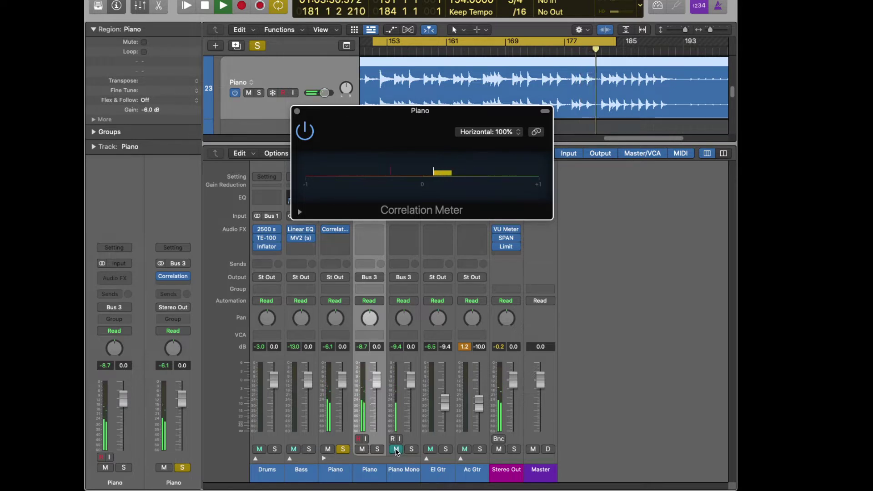
- Check the correlation with only Piano Mono playing and with both piano channels unmuted, and close the meter
left_click(362, 449)
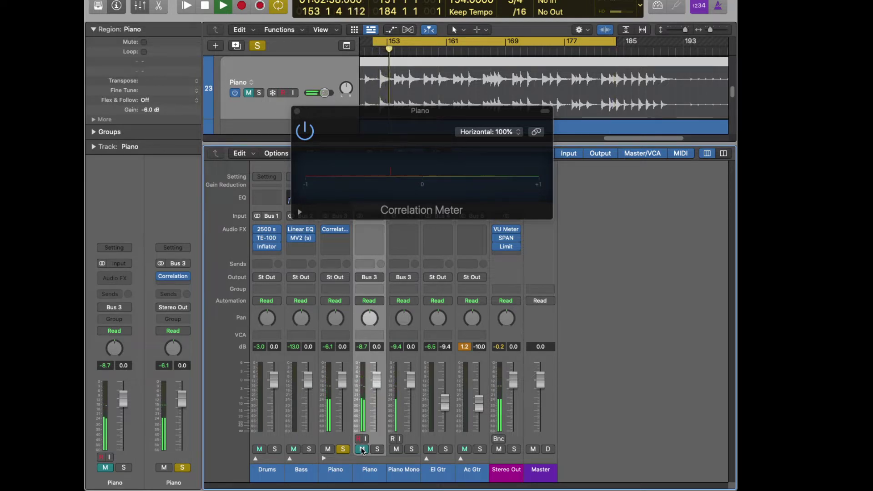
left_click(362, 448)
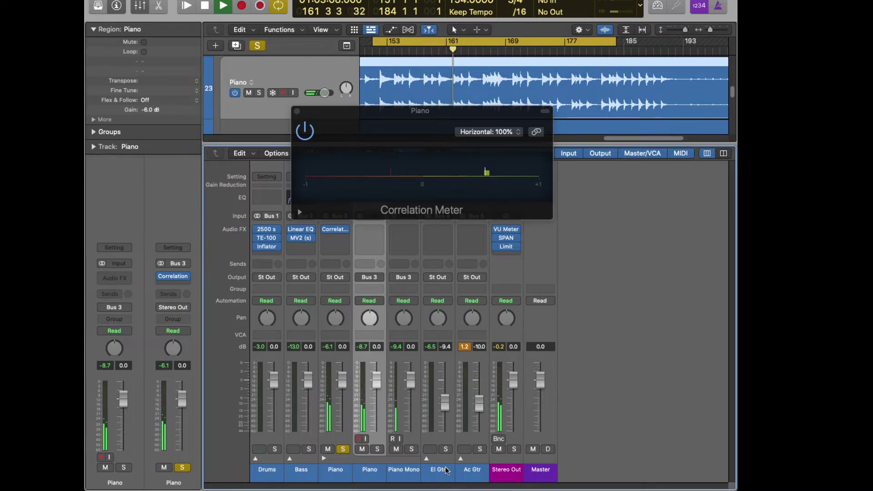
left_click(297, 112)
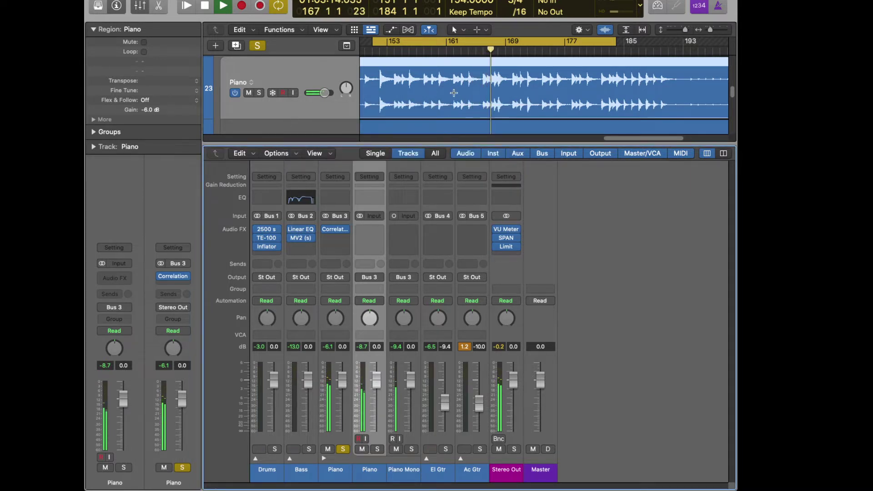
- Examine the stereo Piano waveform up close around the note attack at the start of bar 168
scroll(454, 93, "up", 10)
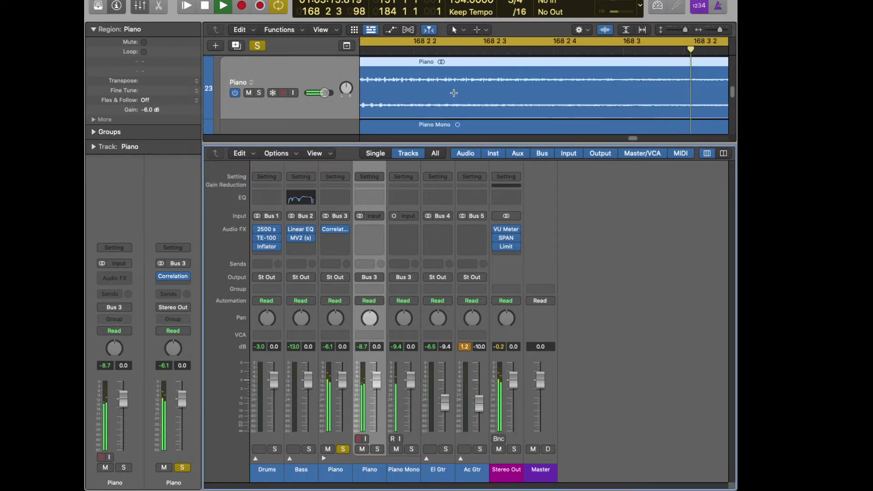
scroll(454, 93, "left", 5)
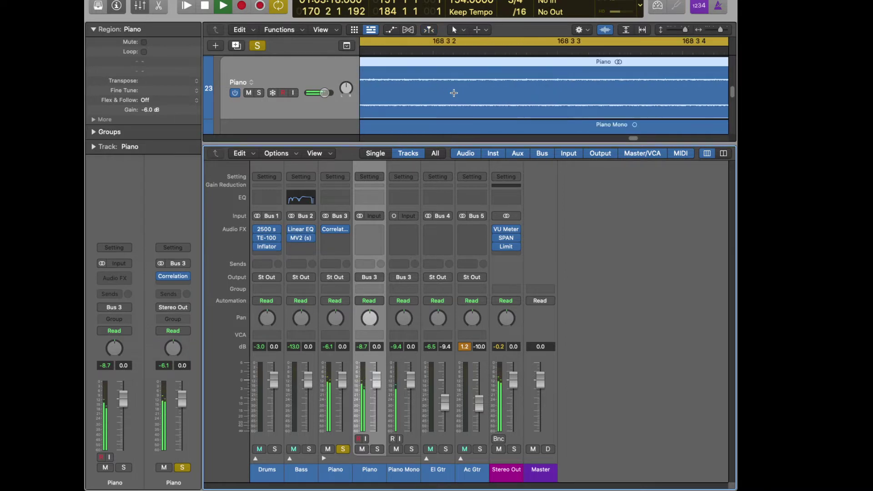
scroll(454, 92, "left", 8)
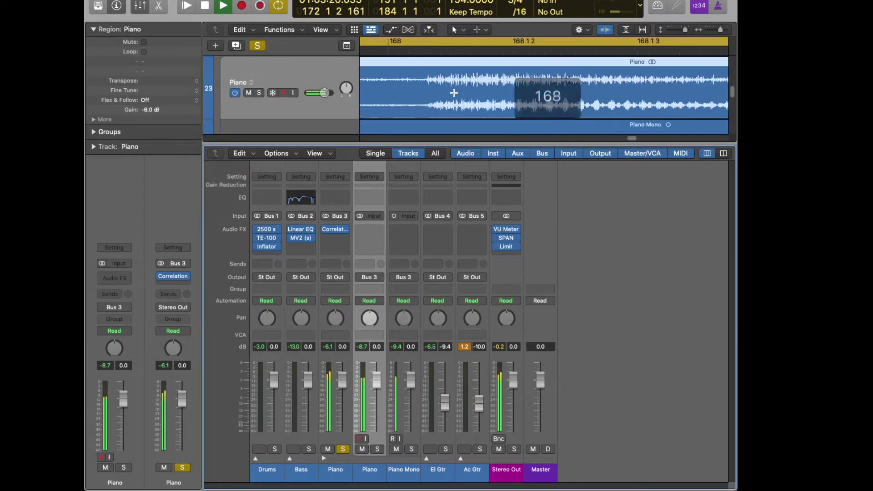
scroll(454, 92, "up", 8)
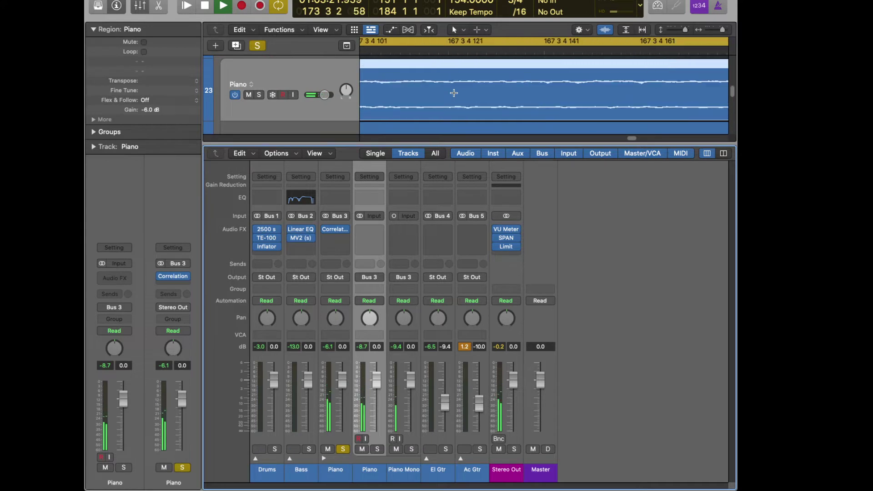
scroll(454, 93, "right", 10)
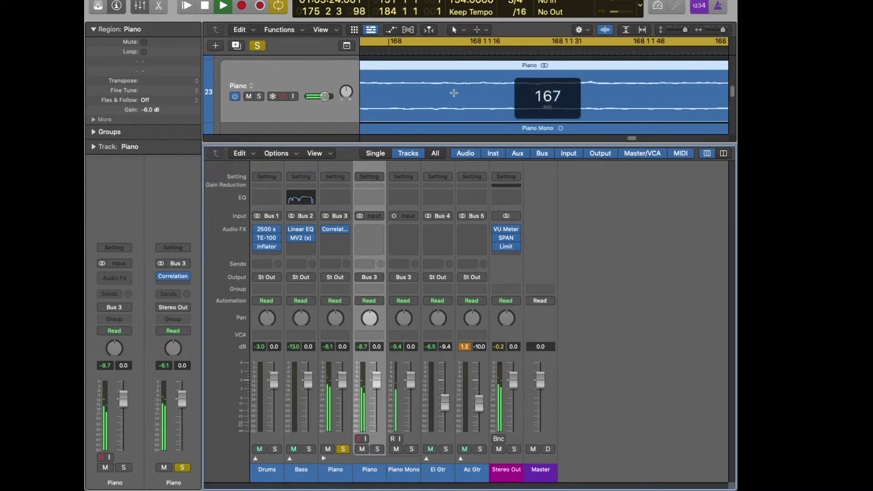
scroll(454, 93, "right", 5)
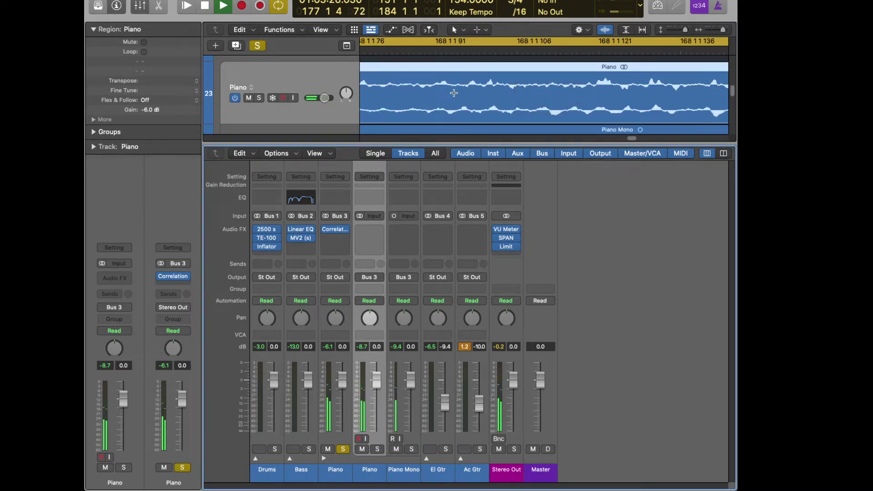
- Hide the mixer, enlarge the track heights and compare the Piano and Piano Mono waveforms for phase alignment at bar 168
left_click(140, 9)
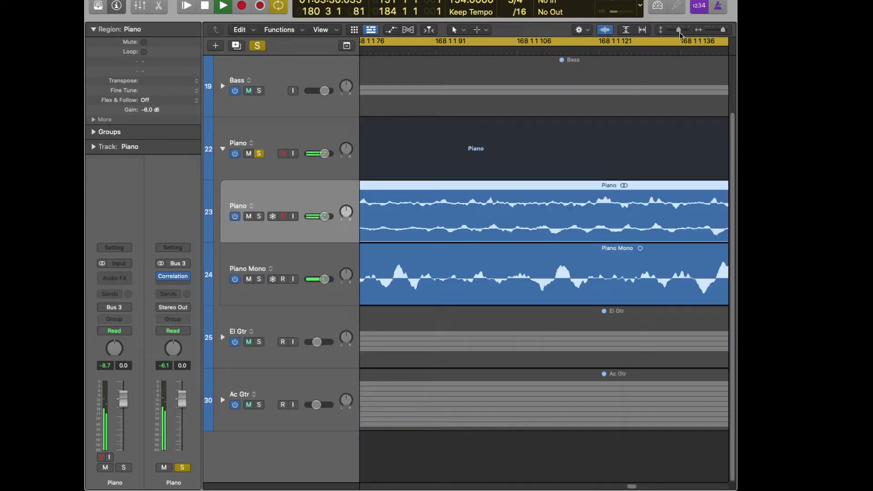
left_click_drag(683, 29, 686, 30)
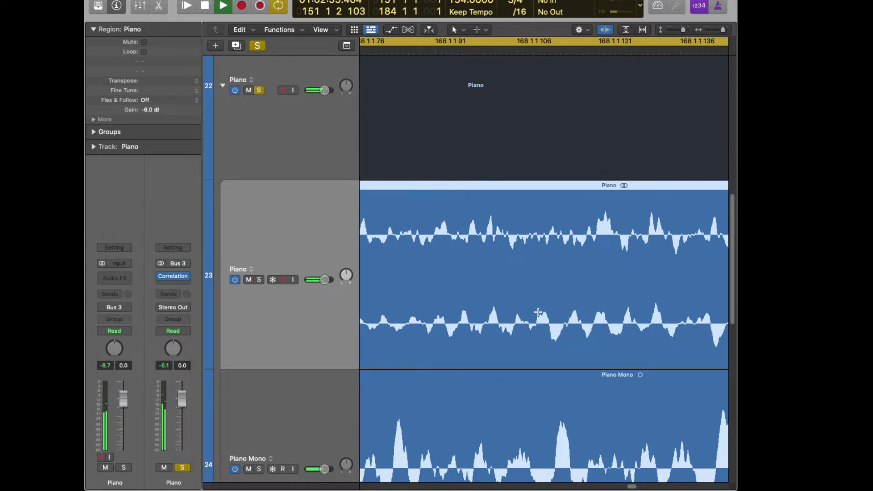
scroll(537, 311, "left", 5)
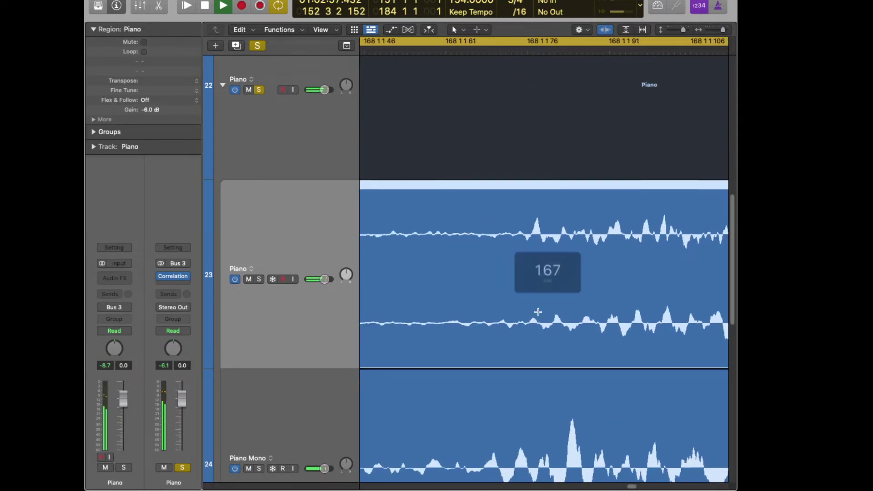
scroll(538, 311, "right", 5)
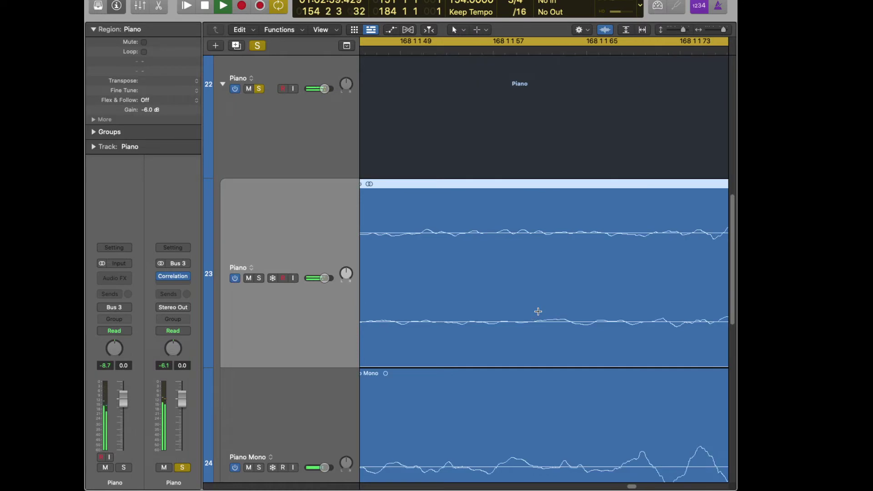
scroll(537, 311, "left", 2)
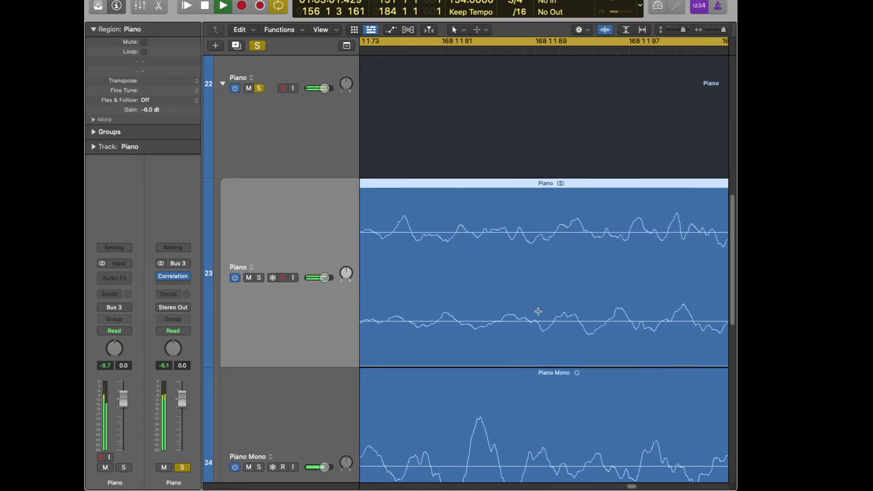
scroll(537, 312, "down", 3)
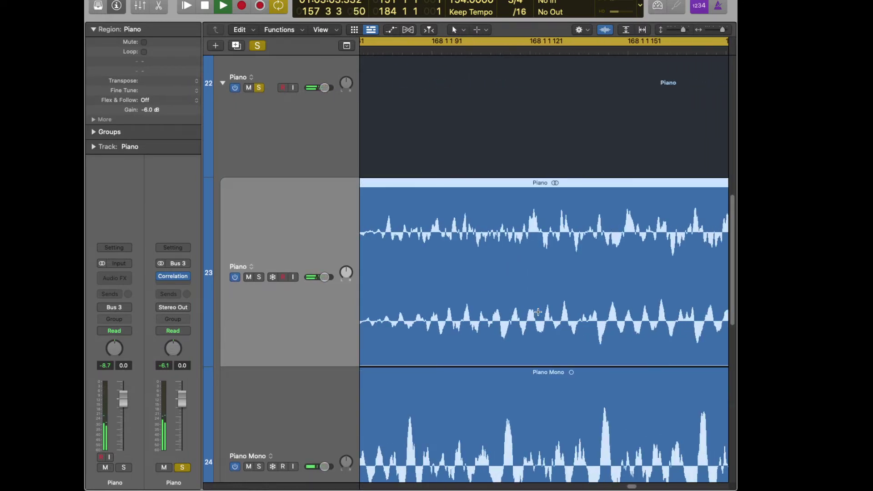
scroll(538, 311, "up", 4)
scroll(538, 312, "down", 2)
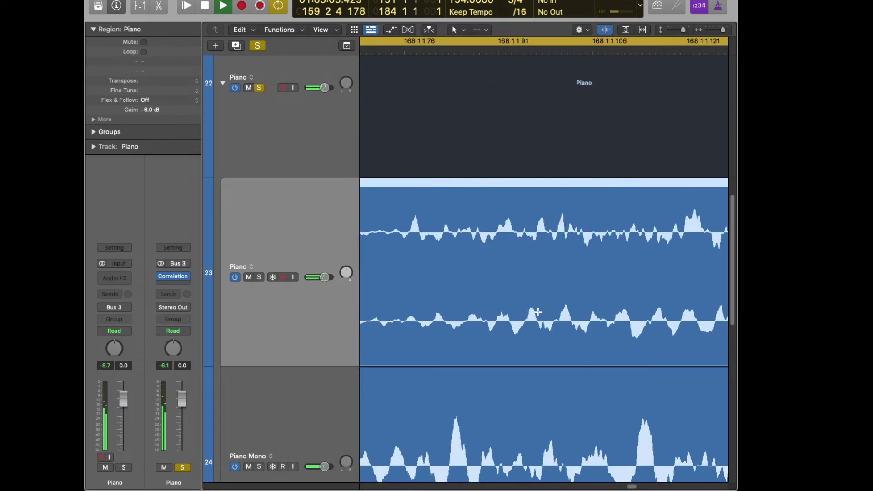
- Stop playback and move the playhead across the bar 168 note attack to compare the Piano and Piano Mono waveform peaks
scroll(537, 312, "left", 3)
scroll(538, 311, "down", 2)
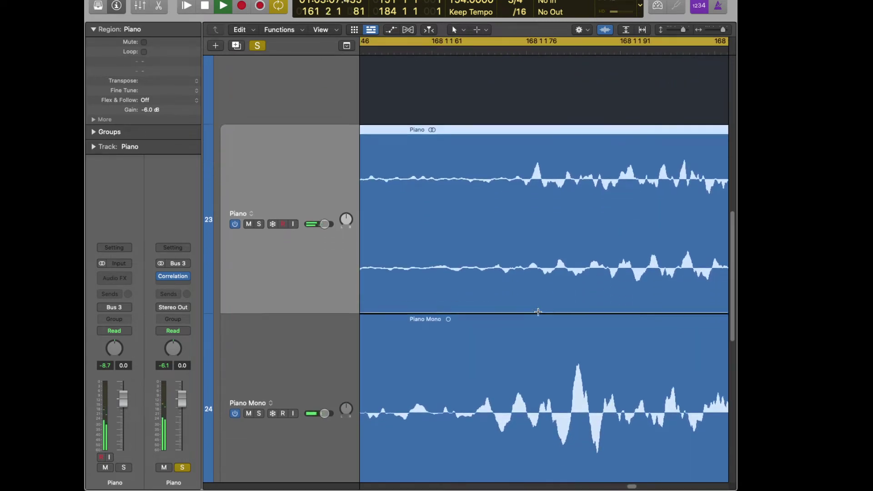
scroll(537, 311, "down", 4)
scroll(538, 311, "up", 2)
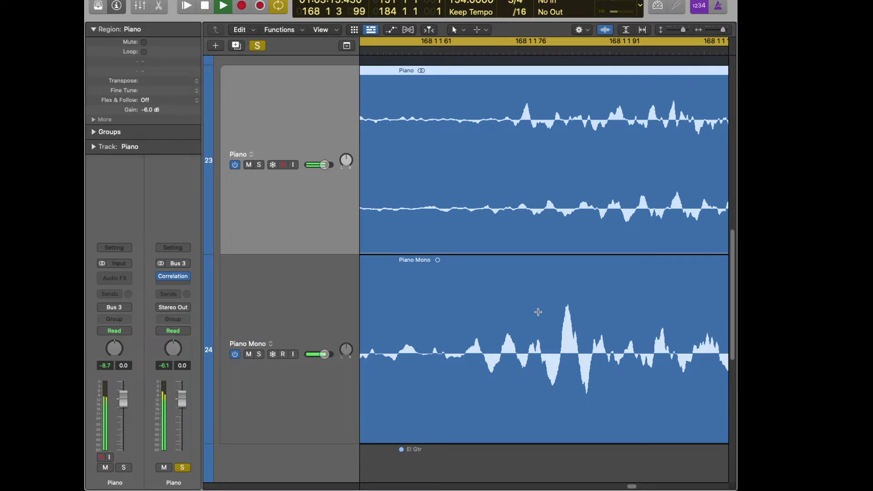
left_click(204, 5)
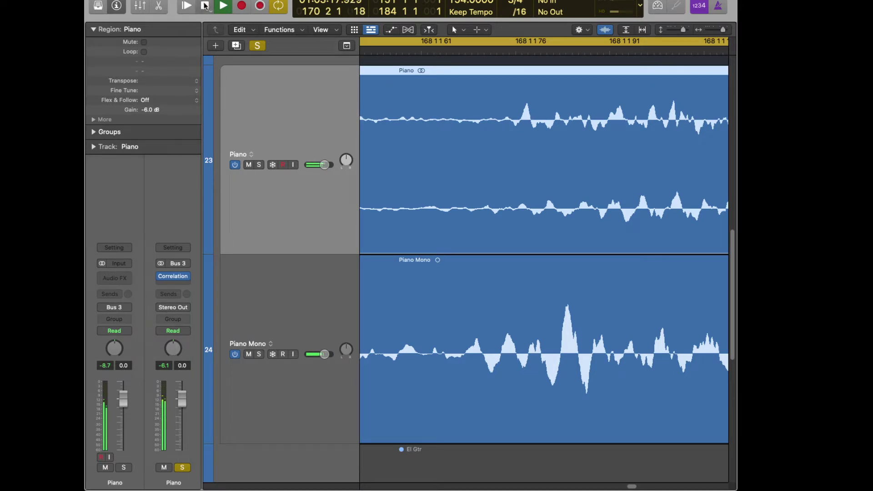
left_click(523, 48)
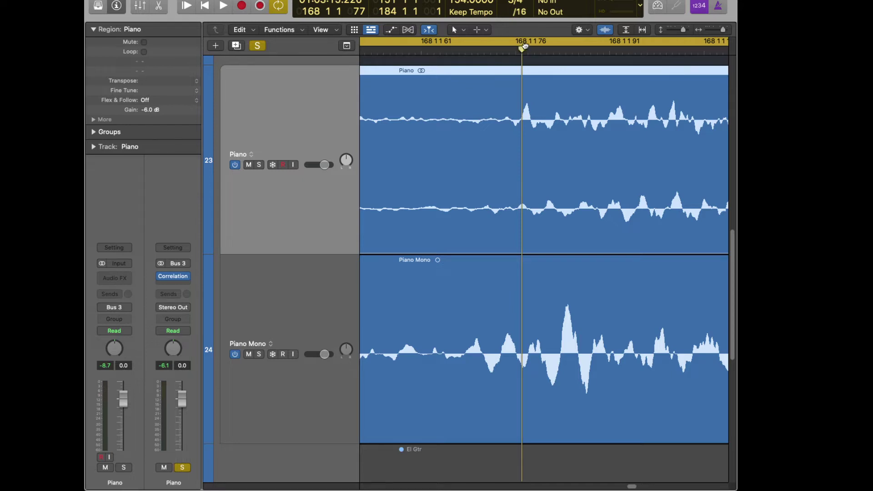
left_click_drag(518, 48, 598, 55)
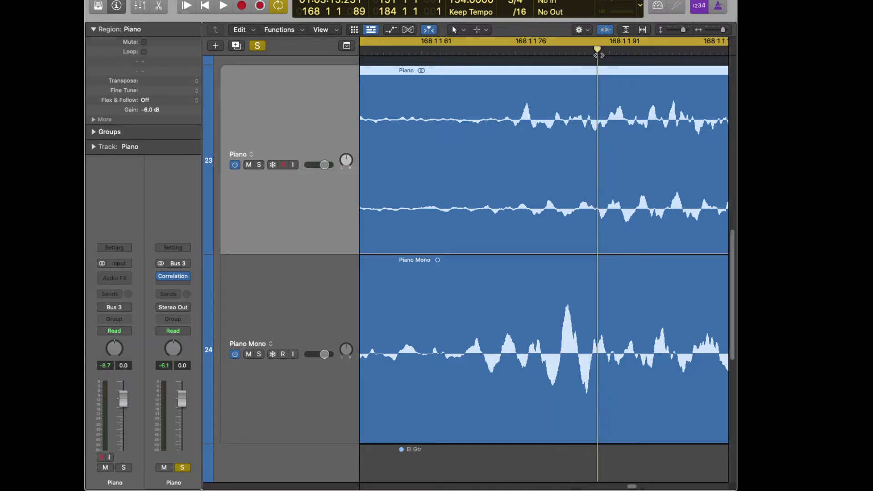
left_click(502, 314)
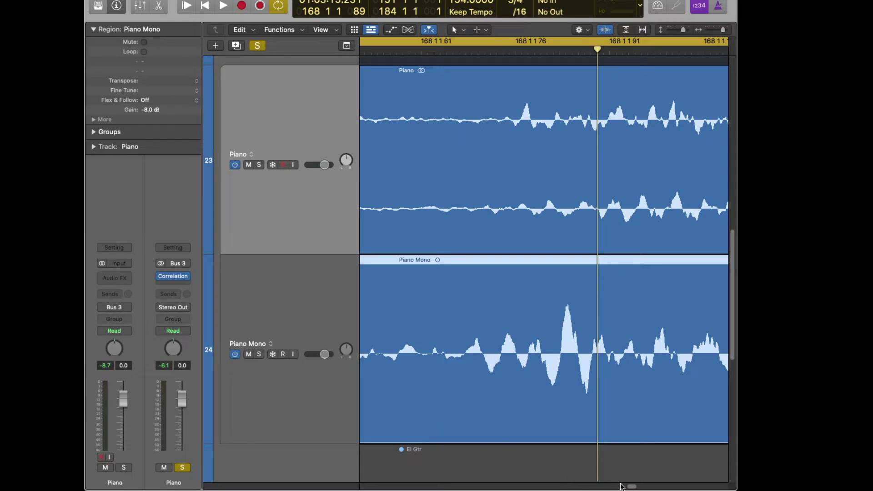
- Locate an isolated quiet piano note near the end of the song and place the playhead on it at 196 1 2
left_click_drag(631, 485, 648, 486)
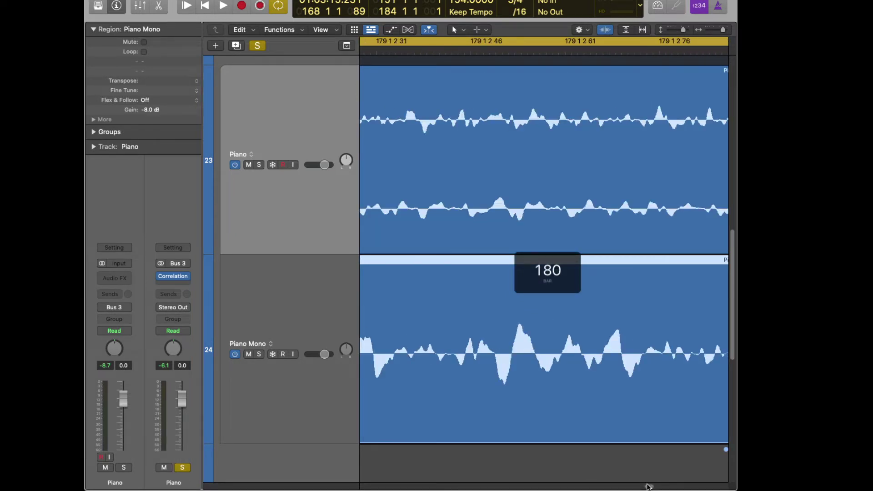
left_click_drag(648, 485, 656, 486)
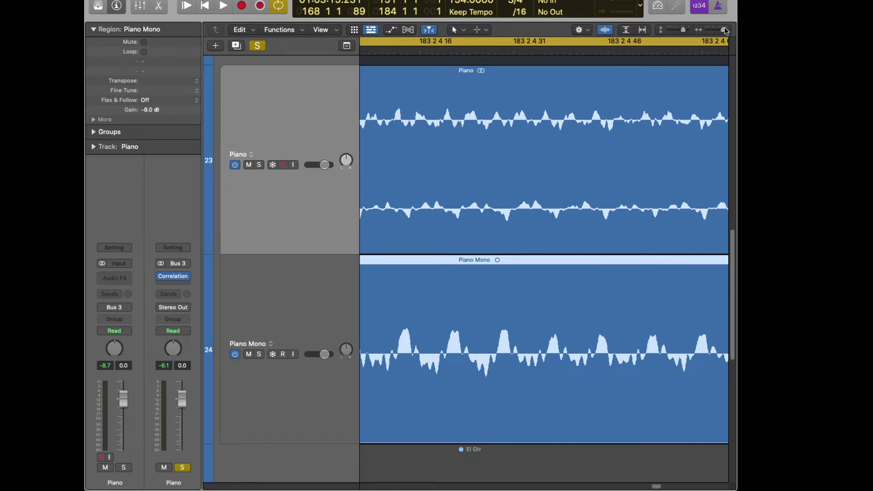
left_click_drag(723, 30, 695, 43)
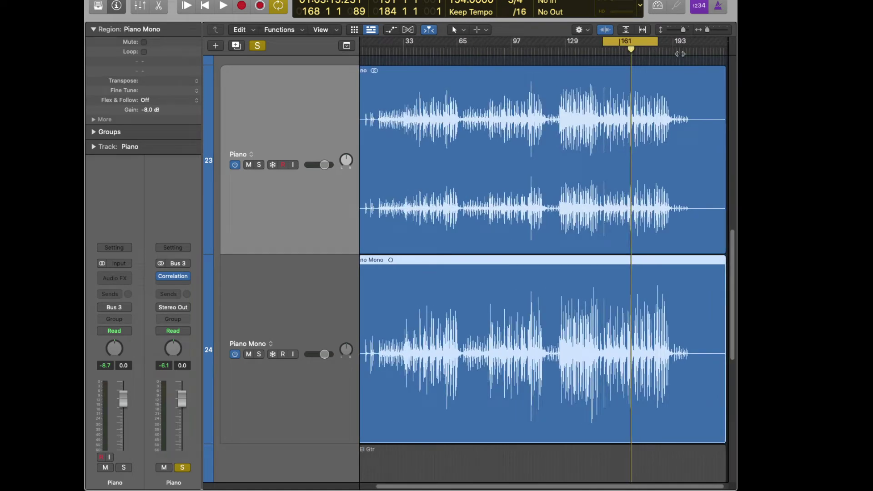
left_click(677, 52)
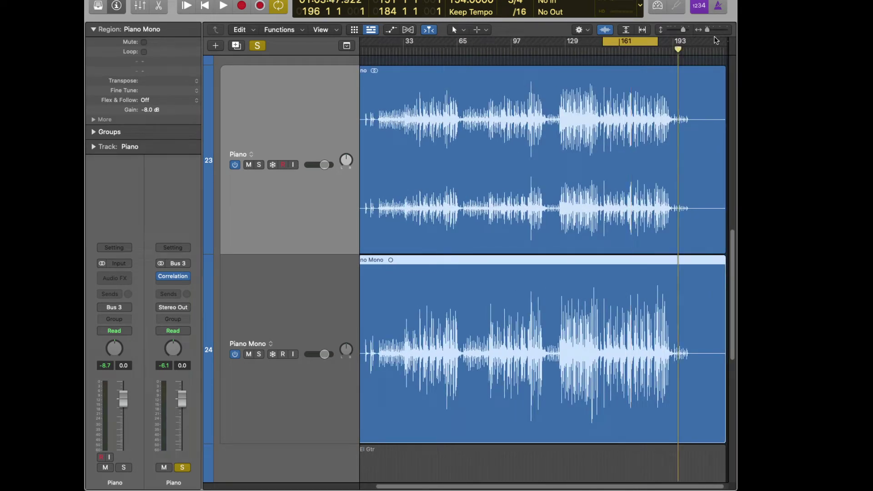
left_click_drag(707, 30, 729, 42)
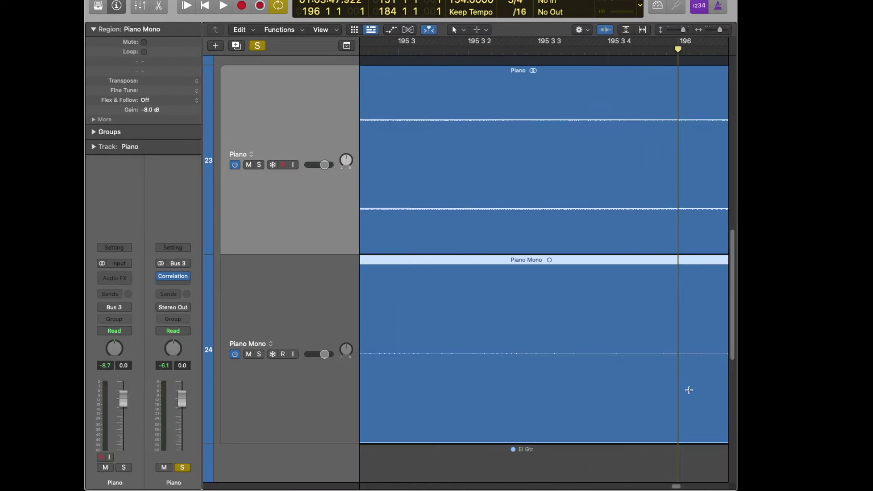
scroll(644, 347, "right", 5)
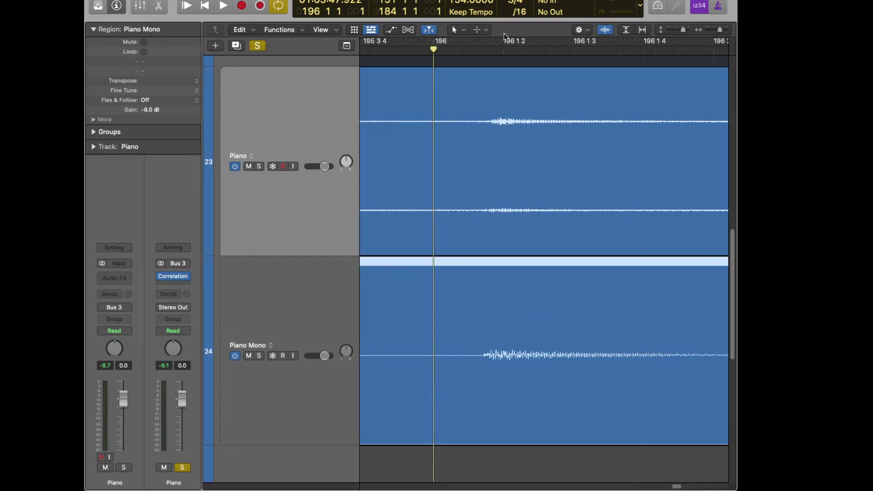
left_click(504, 51)
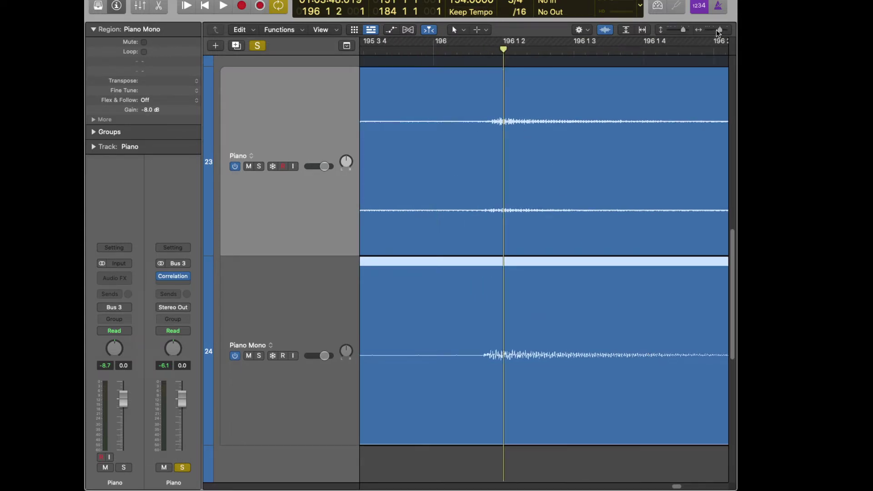
- Compare the Piano and Piano Mono waveforms around 196 1 2 by moving the playhead from 196 1 1 223 to 196 1 2 24
left_click_drag(718, 30, 725, 31)
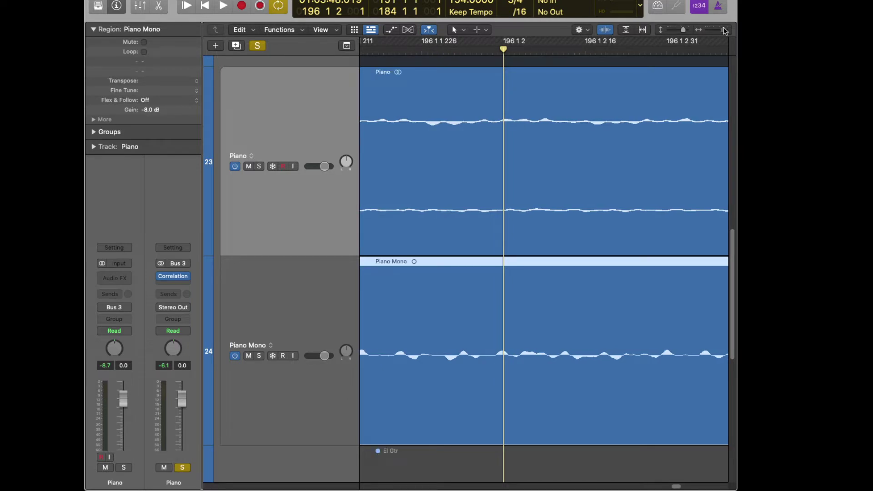
left_click_drag(725, 31, 722, 30)
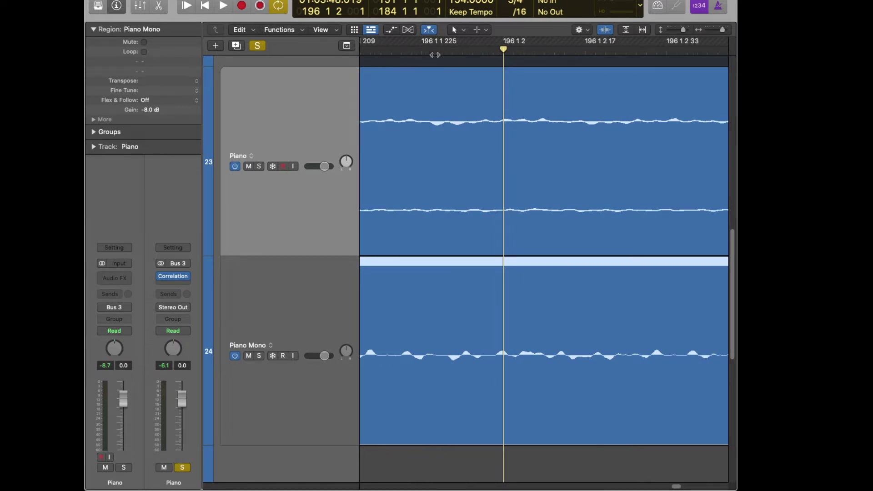
left_click(413, 69)
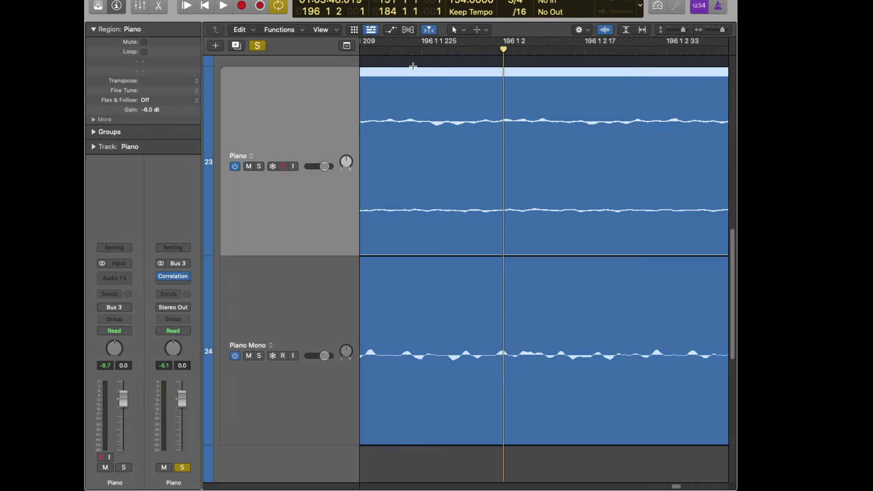
left_click(412, 51)
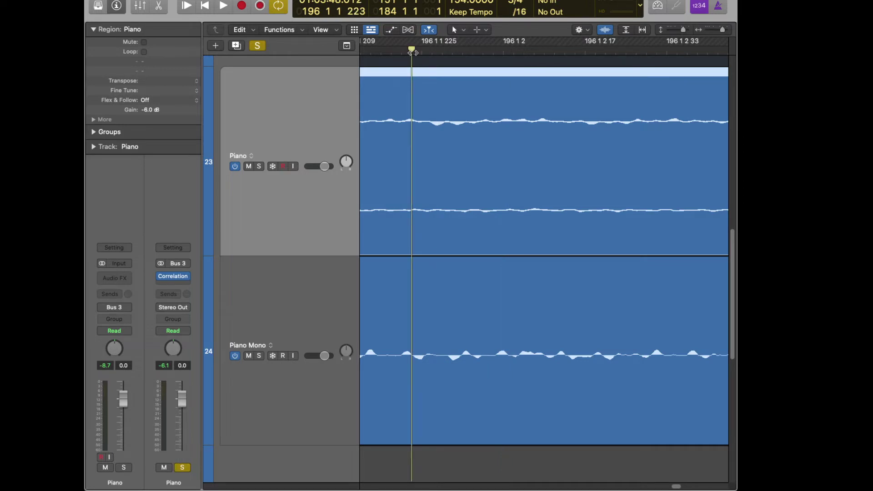
left_click_drag(412, 52, 621, 73)
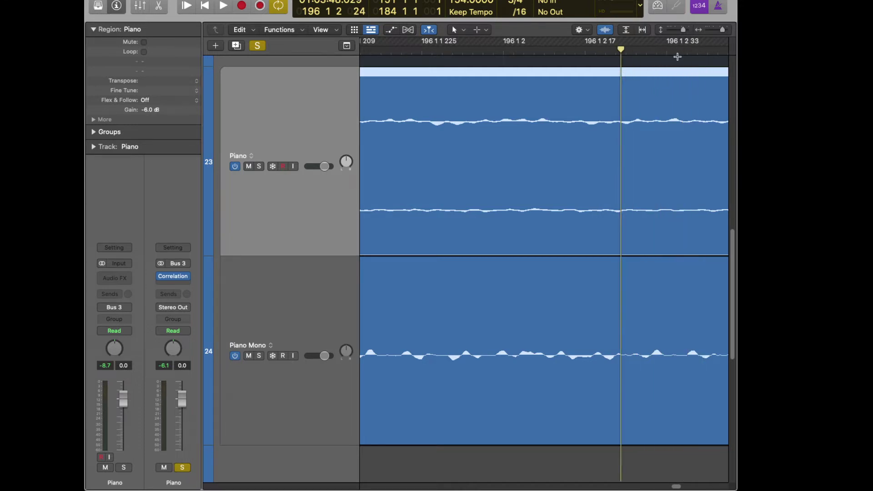
- Locate the early piano note at bar 11 and compare both piano waveforms at its attack, with the playhead at 10 3 4 229
left_click_drag(722, 29, 706, 30)
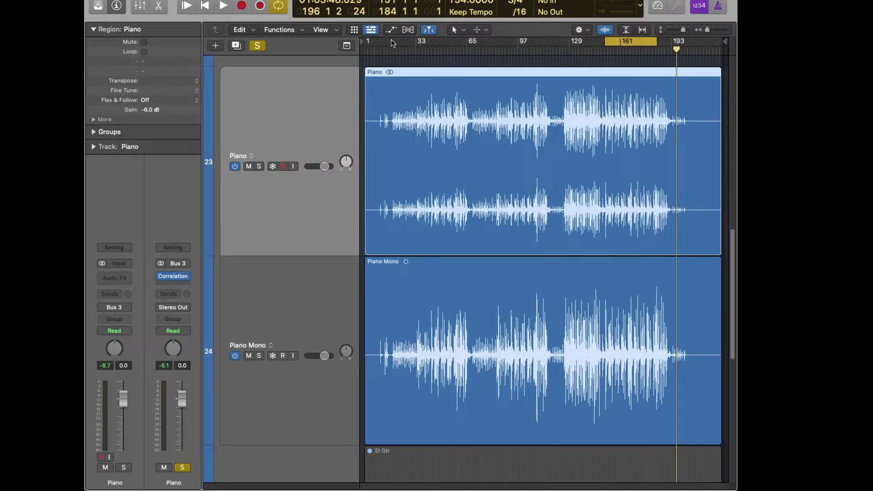
left_click(379, 48)
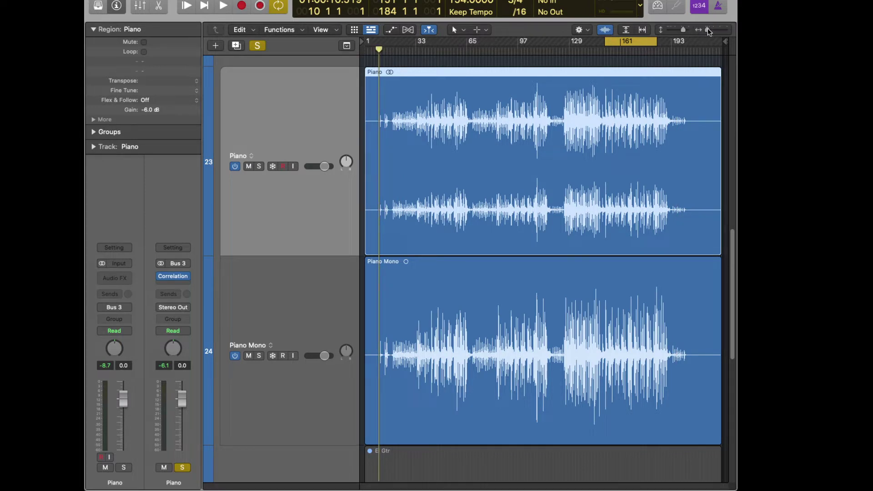
left_click_drag(710, 30, 734, 30)
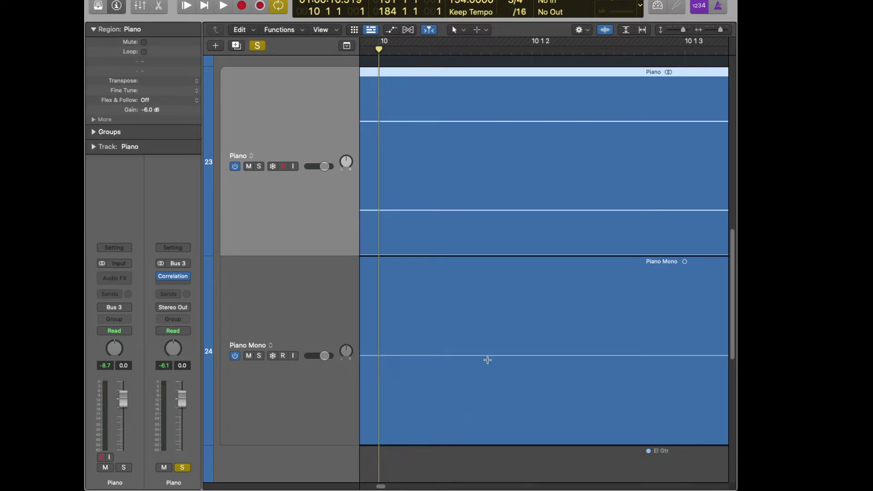
scroll(487, 359, "right", 10)
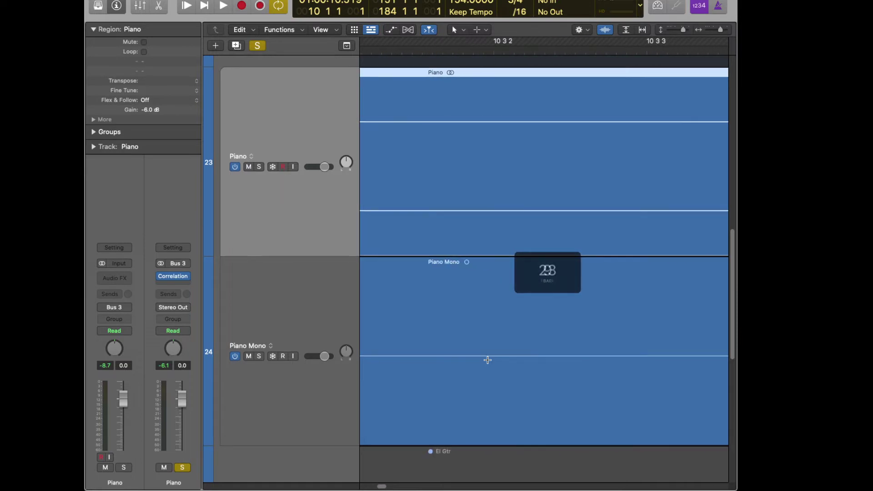
scroll(487, 360, "right", 10)
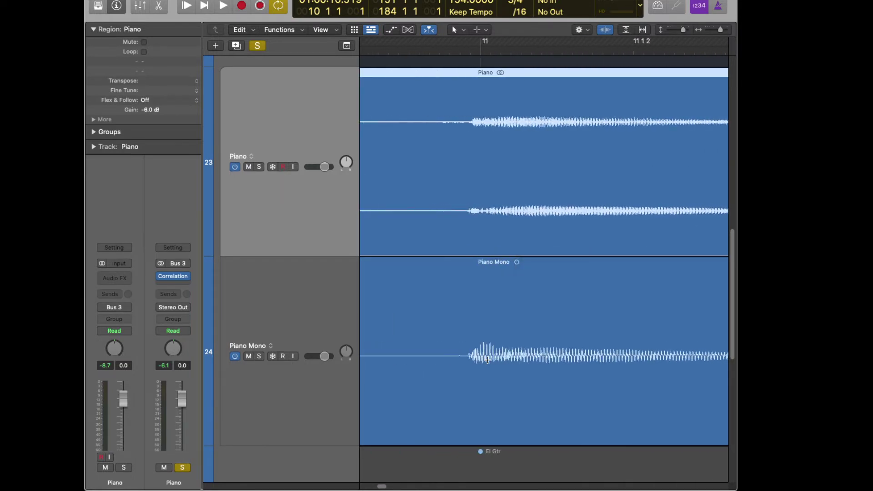
left_click(477, 53)
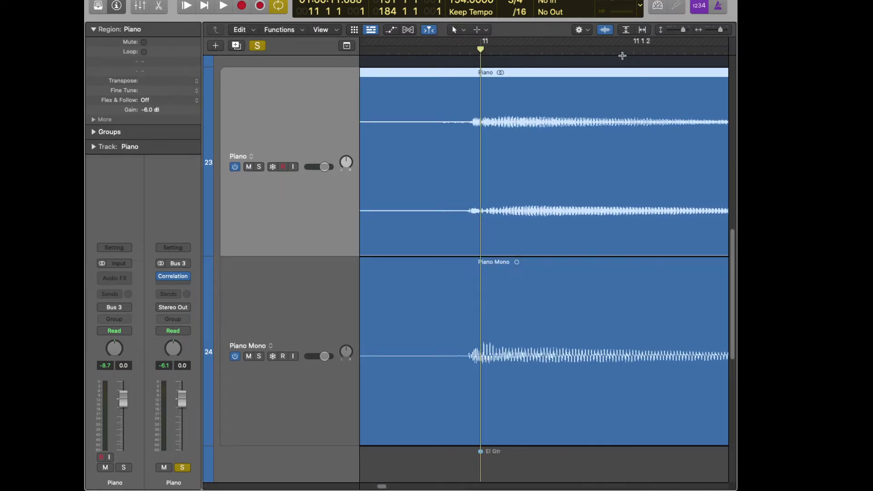
left_click_drag(719, 30, 723, 30)
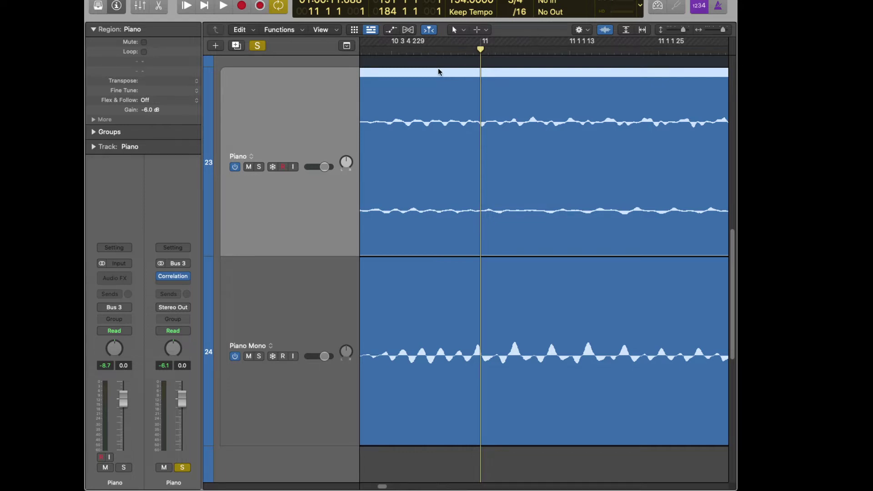
mouse_move(480, 49)
left_mouse_down()
mouse_move(387, 52)
mouse_move(395, 55)
left_mouse_up()
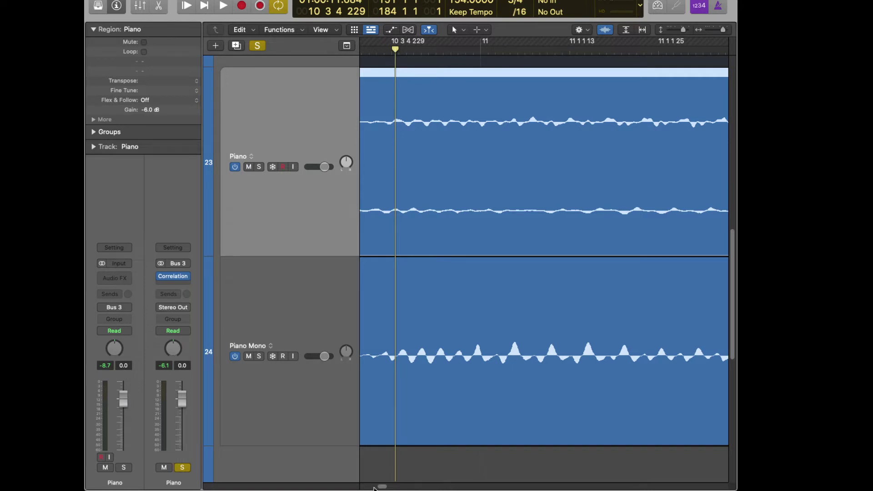
- Return to the start of the project, briefly play the cycled section and stop playback within bar 152
scroll(380, 487, "left", 5)
left_click_drag(381, 487, 338, 487)
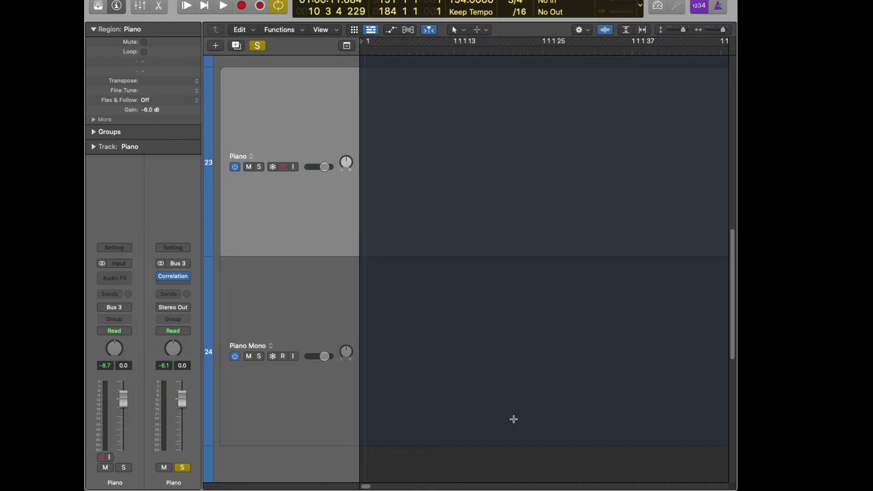
left_click(223, 6)
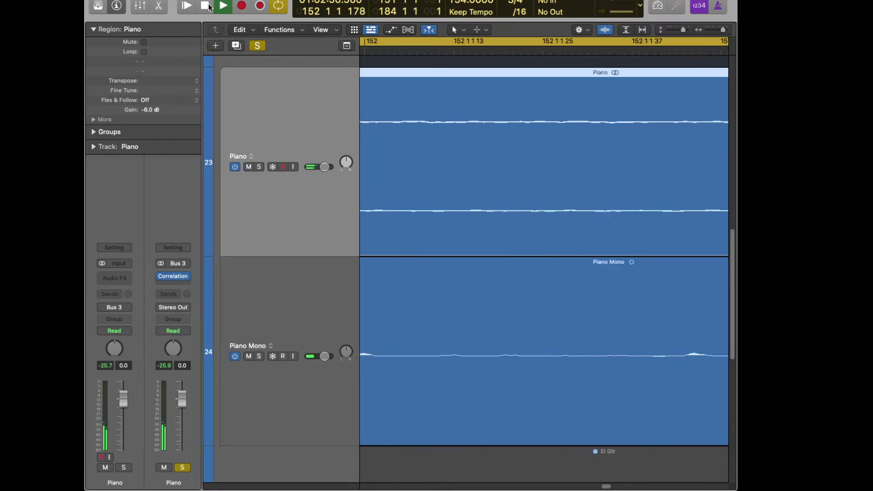
left_click(206, 6)
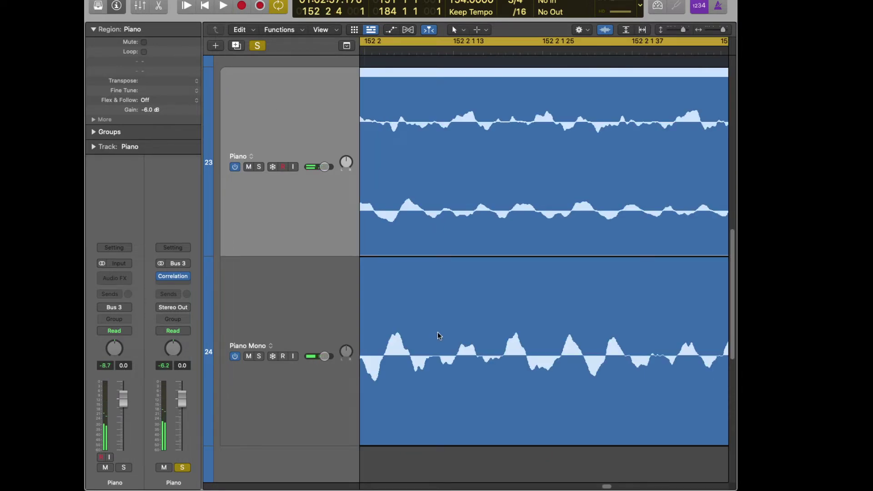
- Examine the Piano and Piano Mono waveforms backwards through bar 152 for matching peaks and troughs, and return to a song-level view
scroll(437, 332, "left", 10)
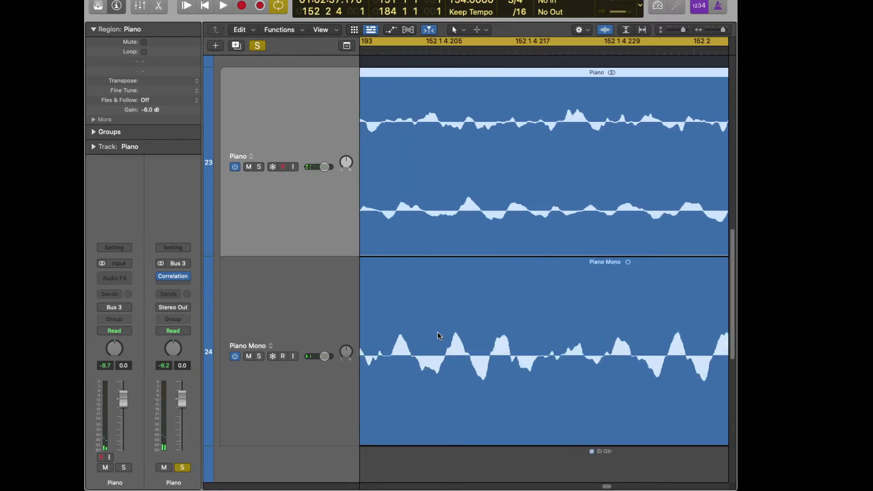
scroll(437, 333, "left", 10)
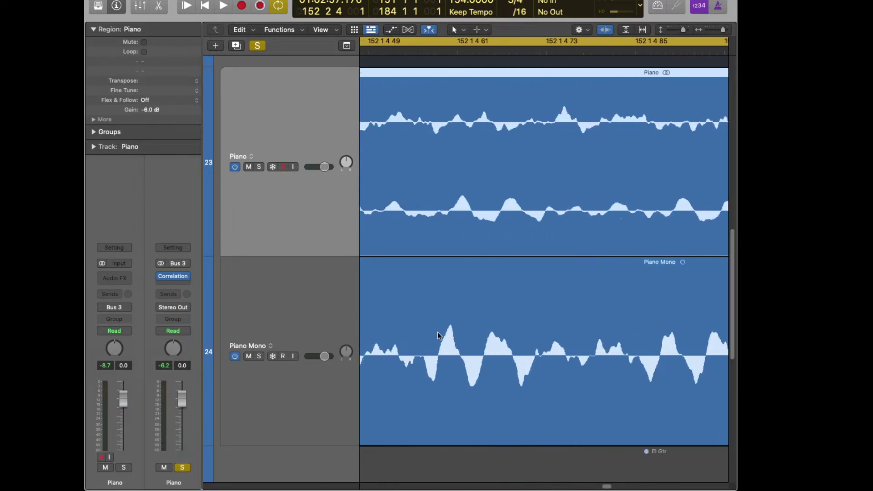
scroll(438, 333, "left", 10)
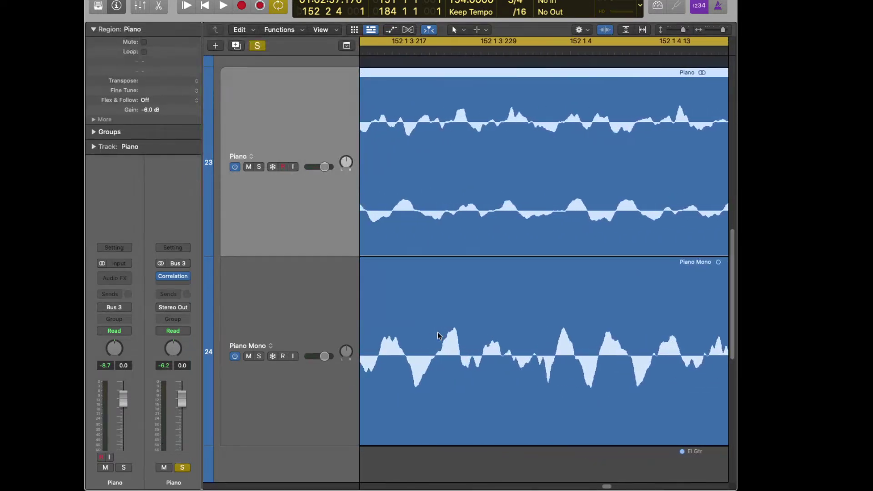
scroll(437, 335, "left", 10)
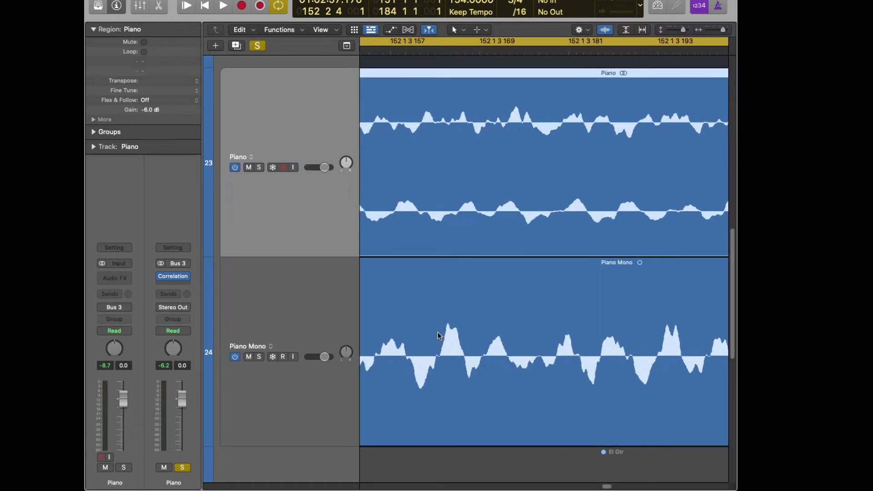
scroll(437, 335, "left", 10)
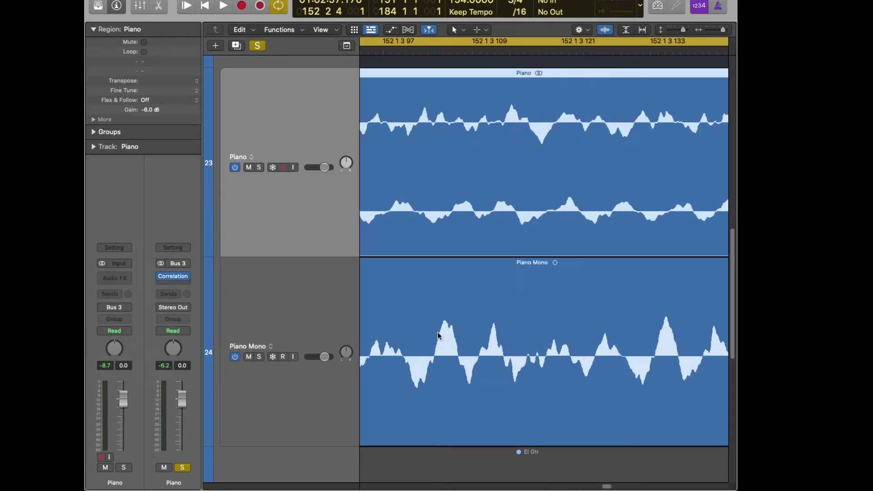
left_click_drag(723, 30, 713, 31)
left_click_drag(707, 29, 695, 32)
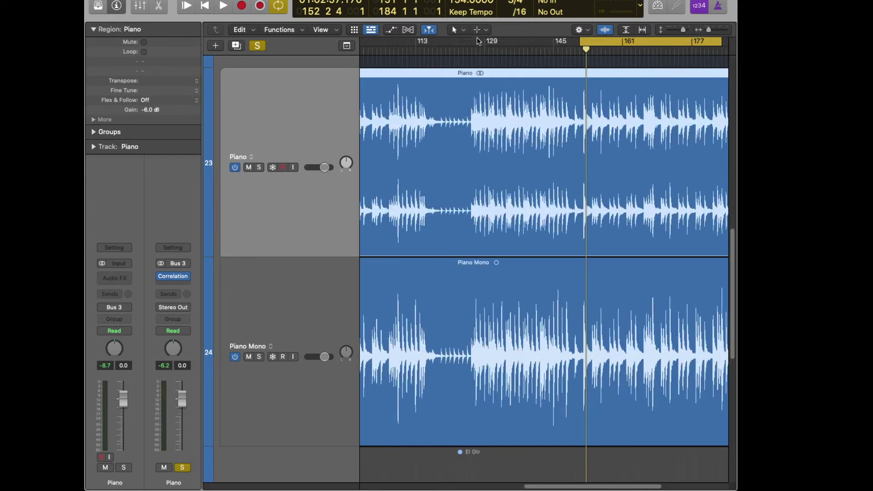
- Place the playhead at bar 130 and inspect the Piano and Piano Mono waveforms there in close detail
left_click(487, 50)
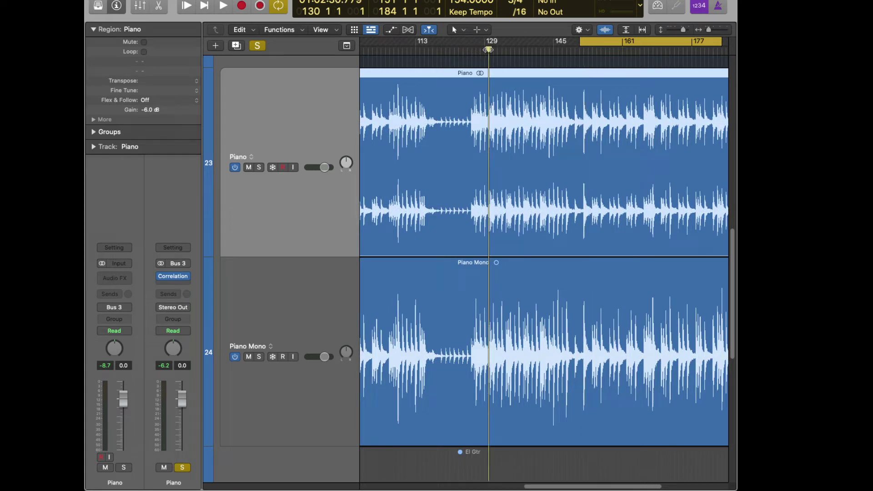
key("super+Right")
key("super+Right")
key("super+Right")
key("super+Right")
key("super+Right")
key("super+Right")
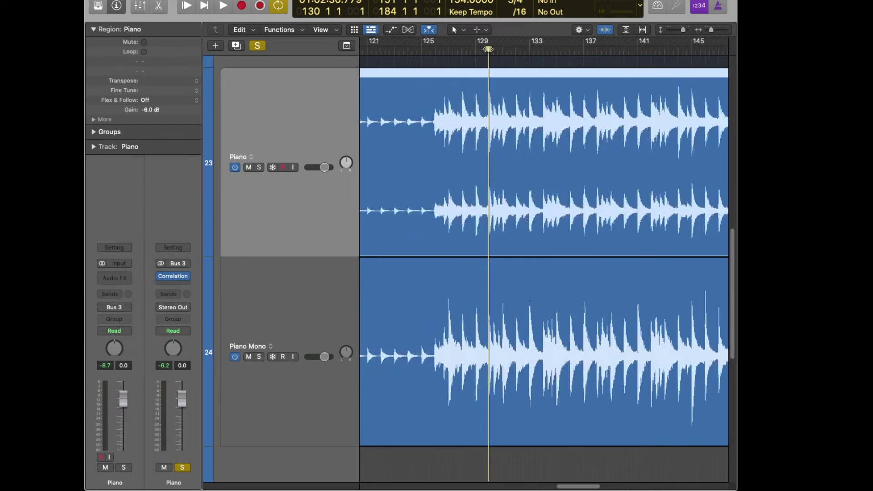
key("super+Right")
key("super+Right")
key("super+Right")
key("super+Right")
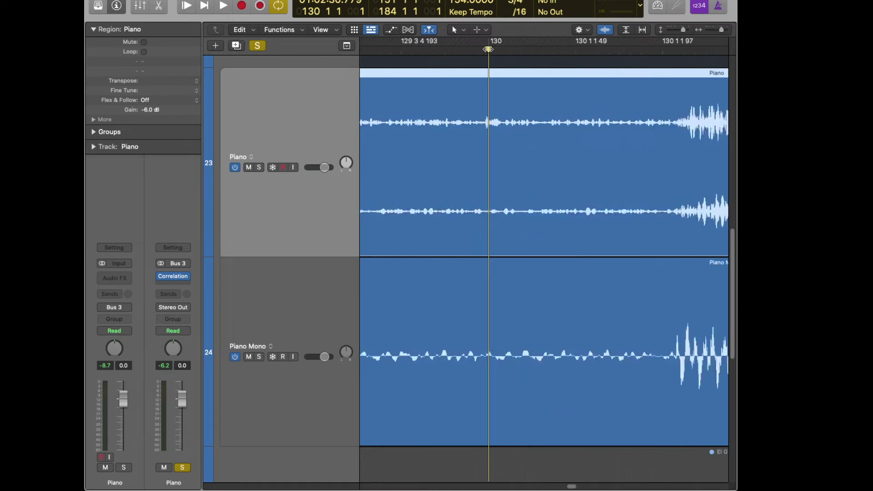
- Compare the note attack in the Piano and Piano Mono waveforms around 130 1 1 97 for matching peaks and troughs
scroll(543, 254, "left", 2)
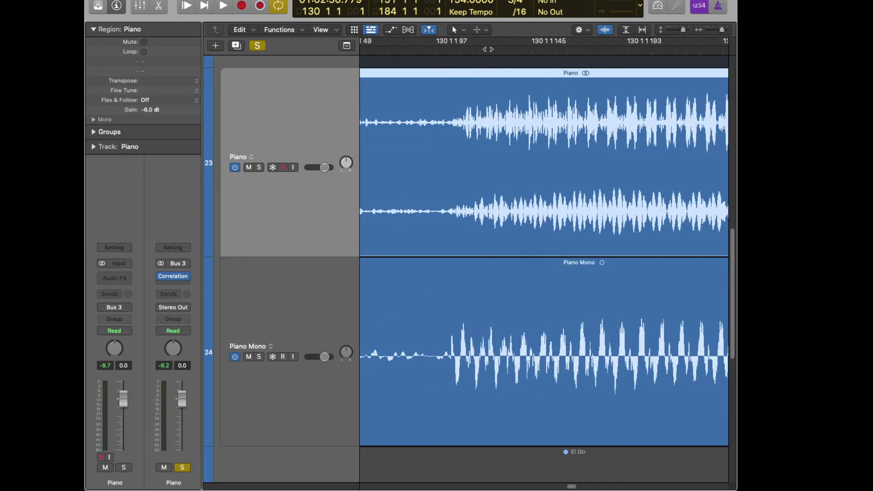
key("super+Right")
key("super+Right")
key("super+Right")
key("super+Right")
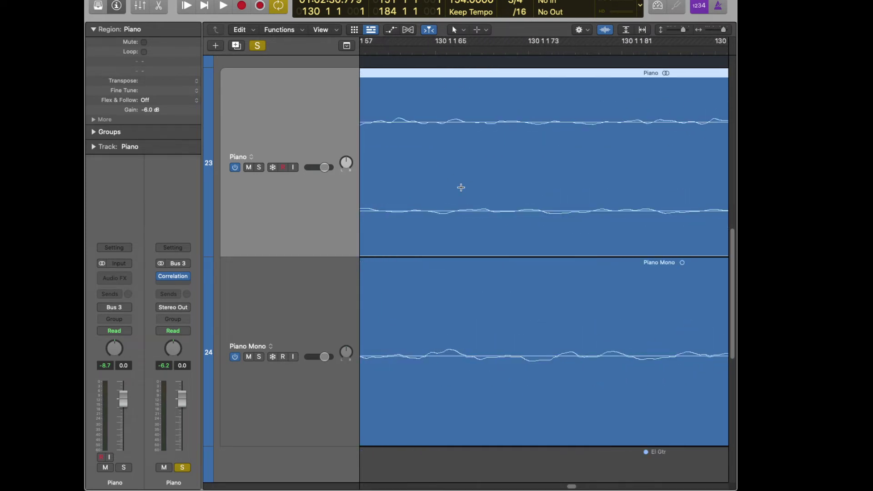
key("super+Left")
key("super+Left")
key("super+Left")
key("super+Left")
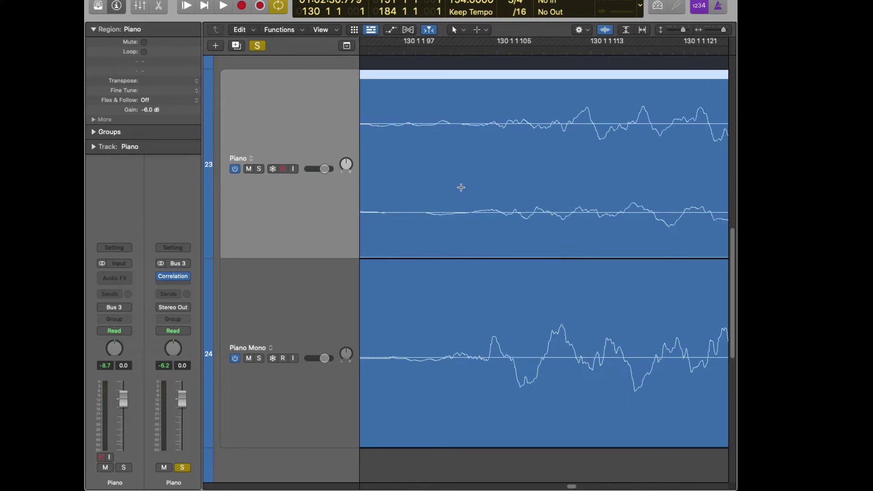
key("super+Right")
key("super+Right")
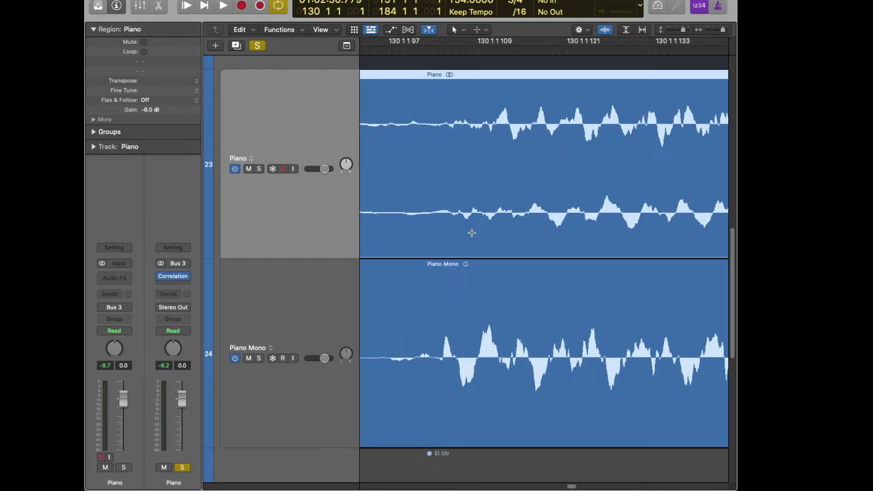
- Locate the quiet piano notes around bar 121 and place the playhead at 121 1 2 1
key("super+Left")
key("super+Left")
key("super+Left")
key("super+Left")
key("super+Left")
key("super+Left")
key("super+Left")
key("super+Left")
key("super+Left")
key("super+Left")
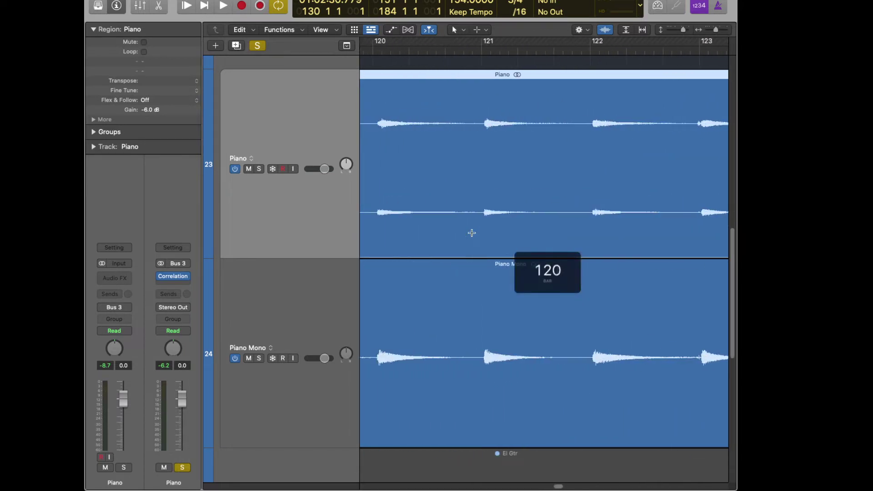
left_click(492, 55)
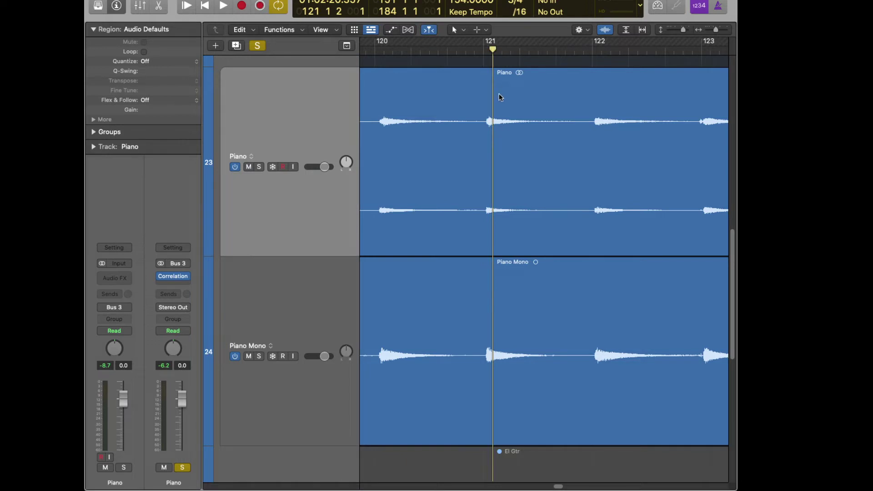
- Compare both piano waveforms closely around 121 1 2 and move the playhead to the peak at 121 1 1 239
key("super+Right")
key("super+Right")
key("super+Right")
key("super+Right")
key("super+Right")
key("super+Right")
key("super+Right")
key("super+Right")
key("super+Right")
key("super+Right")
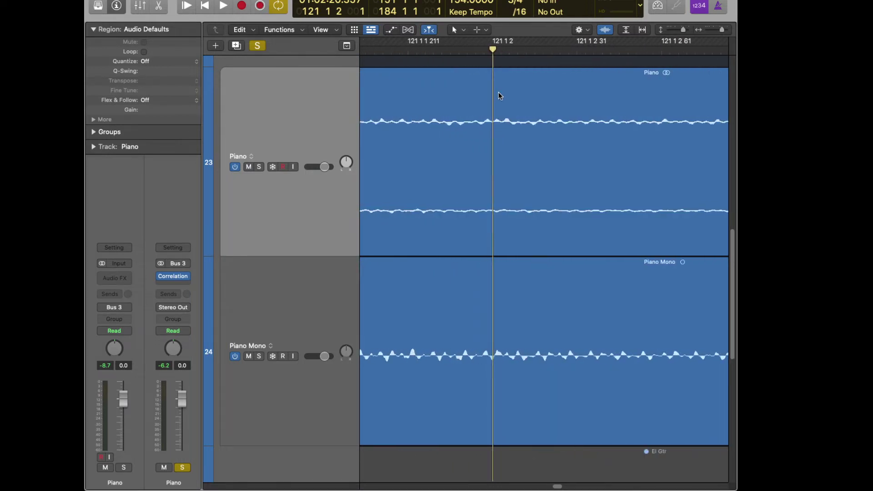
key("super+Right")
key("super+Right")
key("super+Right")
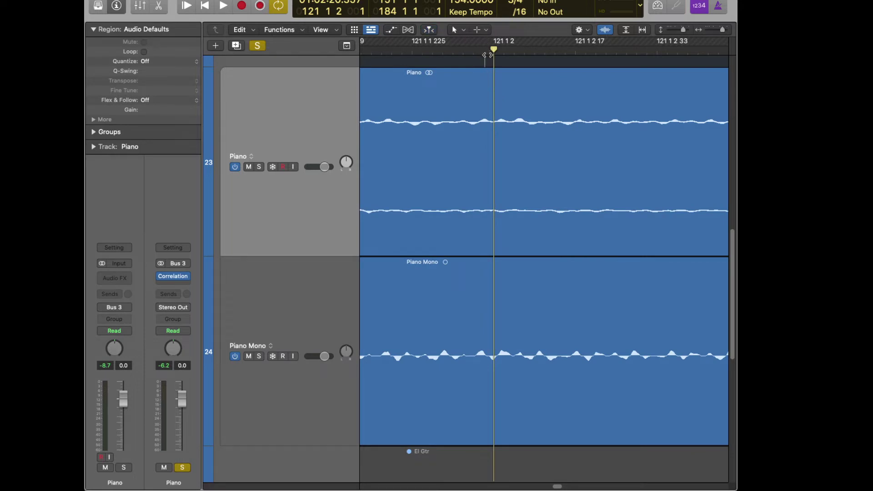
left_click(485, 50)
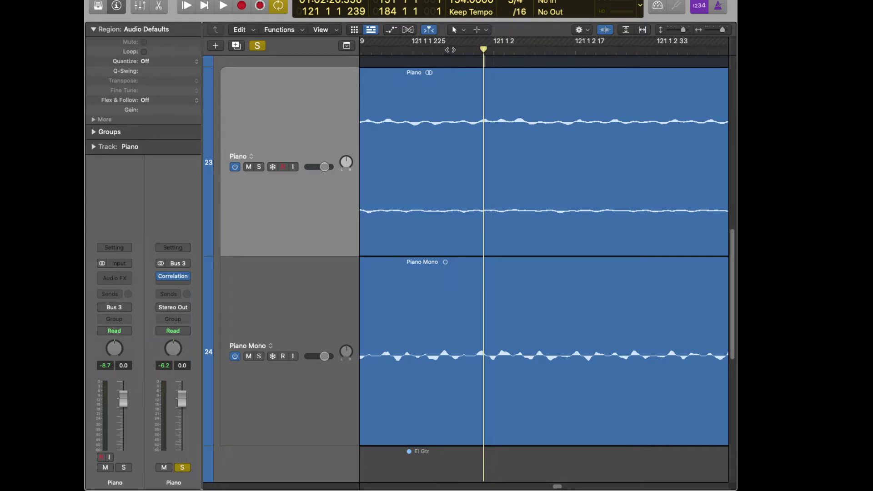
- Play the quiet piano passage from bar 121, stop in bar 124 and review the surrounding section of both tracks
key("space")
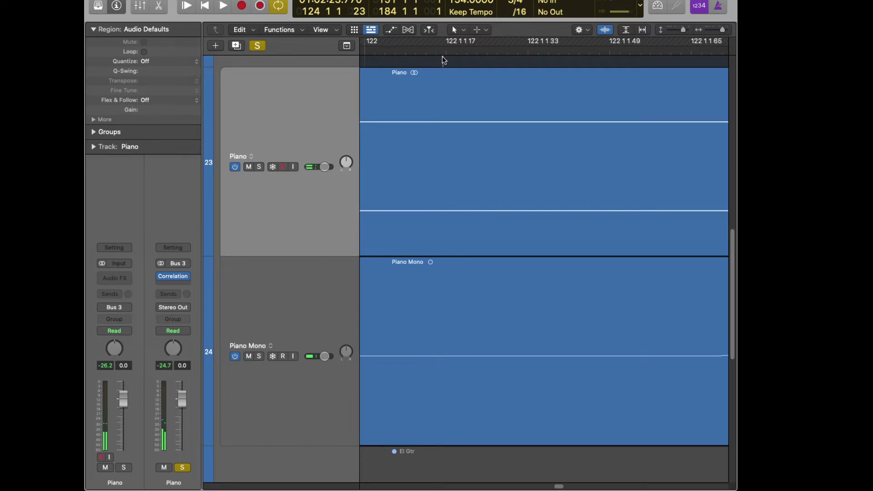
scroll(443, 60, "down", 10)
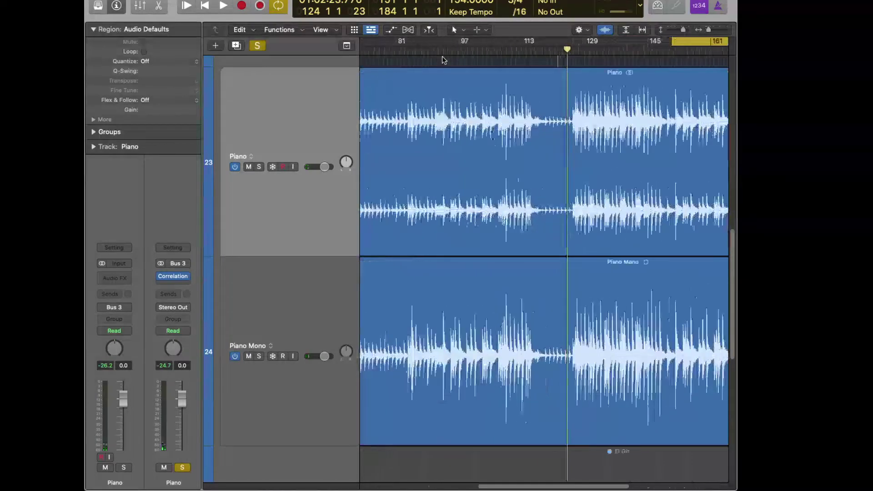
scroll(444, 60, "up", 5)
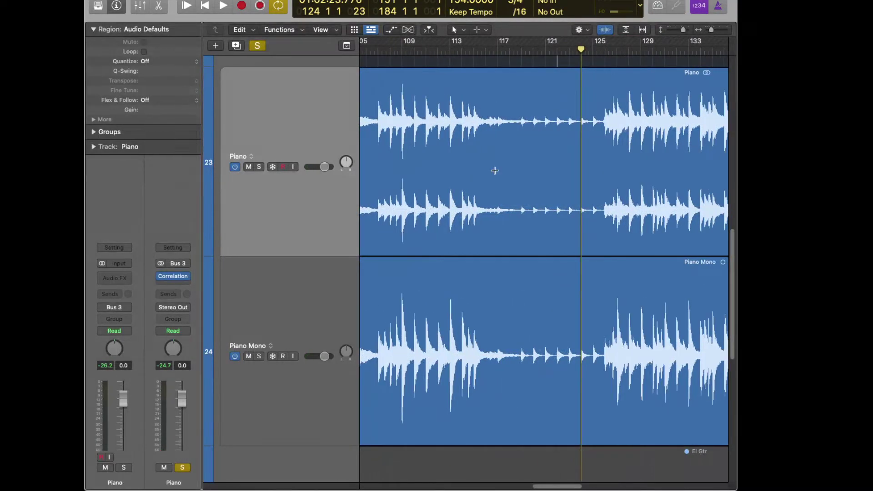
- Go back to the opening piano notes and place the playhead at the start of bar 19
scroll(495, 170, "down", 5)
scroll(494, 170, "left", 15)
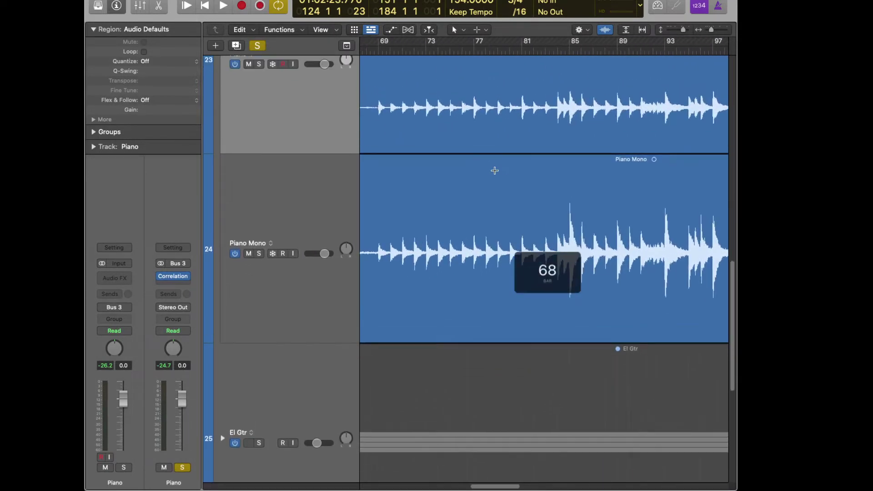
scroll(495, 170, "up", 1)
scroll(494, 171, "left", 20)
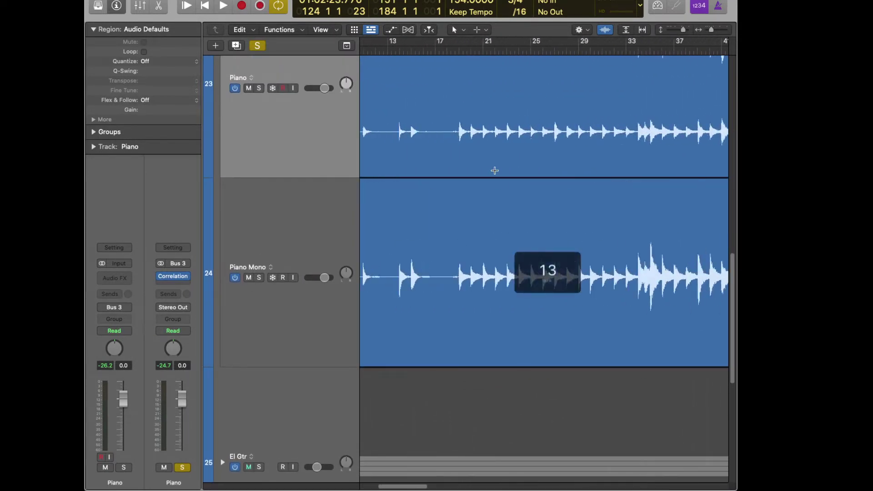
scroll(495, 171, "left", 5)
scroll(494, 170, "up", 1)
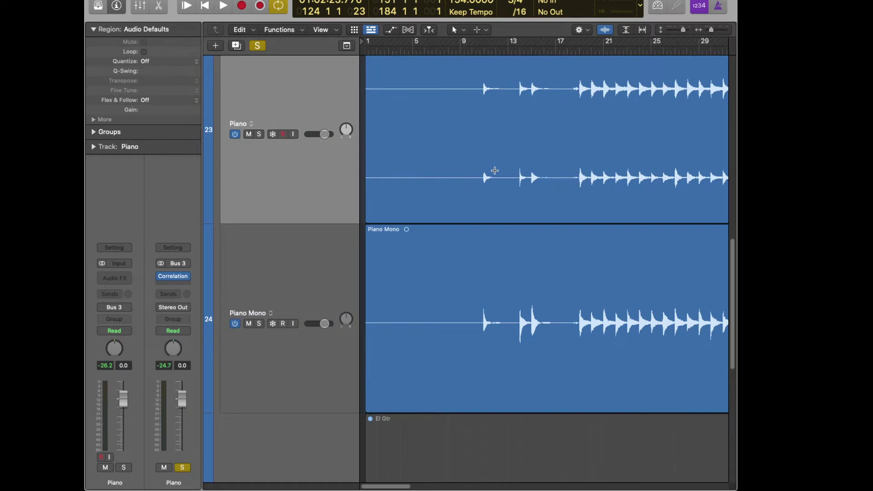
scroll(495, 170, "up", 3)
scroll(494, 170, "down", 3)
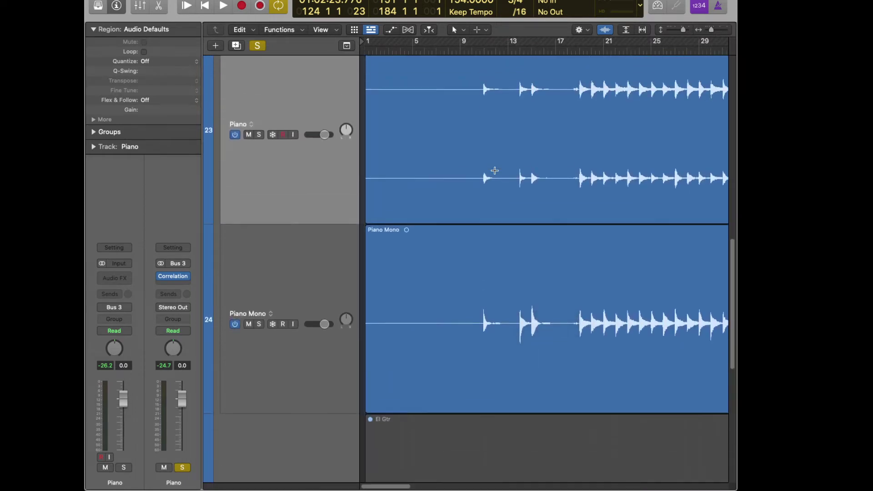
scroll(494, 170, "up", 1)
scroll(494, 170, "up", 1)
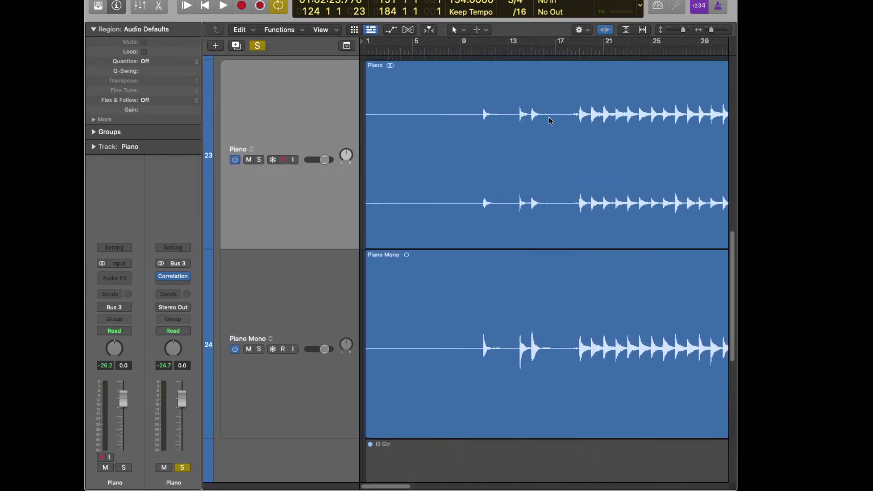
left_click(579, 44)
scroll(588, 135, "up", 3, "alt")
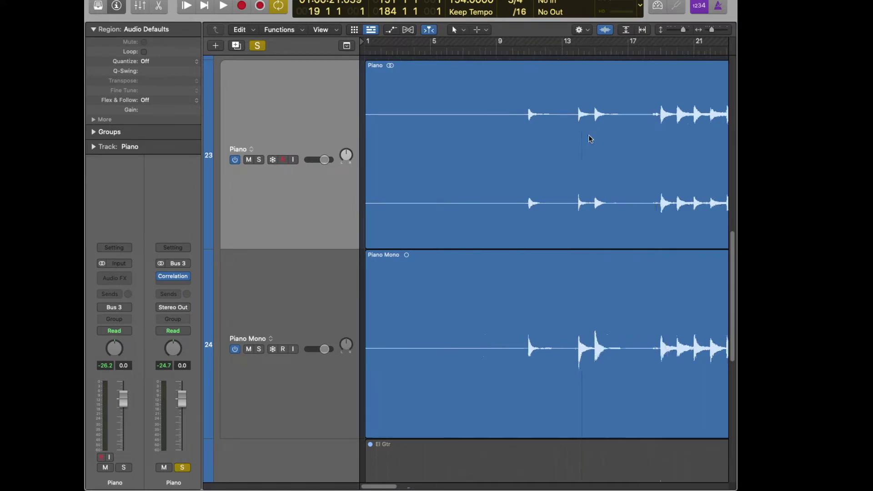
- Locate the piano note at bar 19 in detail on both the Piano and Piano Mono tracks
scroll(588, 135, "right", 2)
scroll(588, 134, "right", 5)
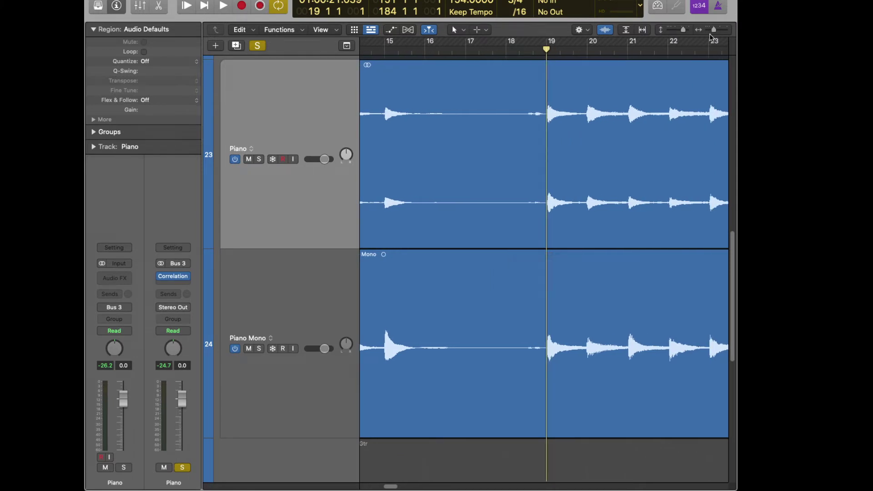
left_click_drag(715, 33, 719, 32)
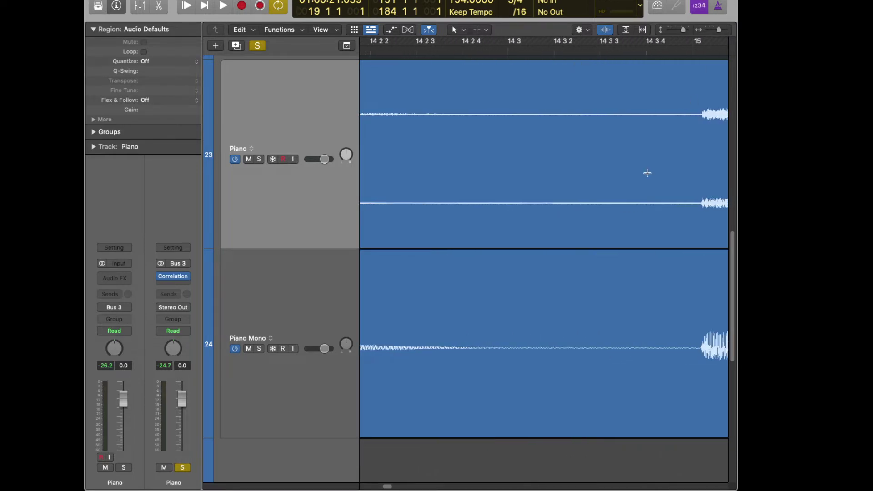
scroll(647, 173, "right", 10)
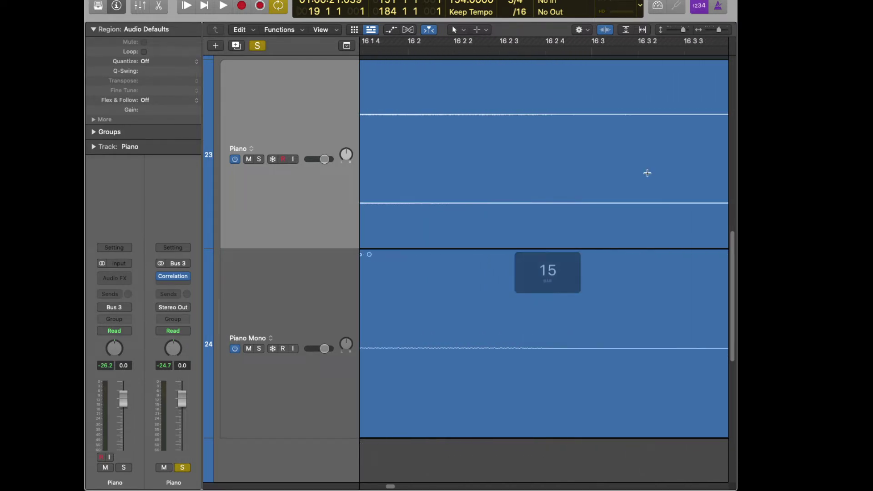
scroll(647, 173, "right", 10)
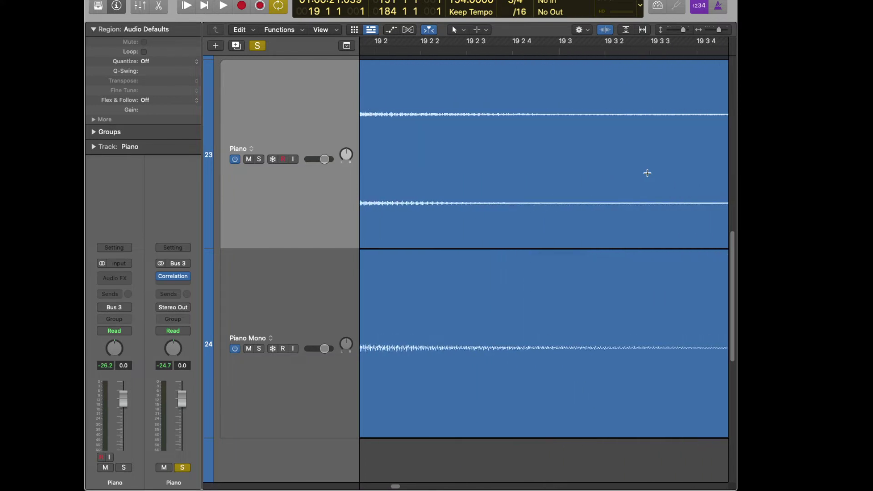
scroll(647, 173, "left", 5)
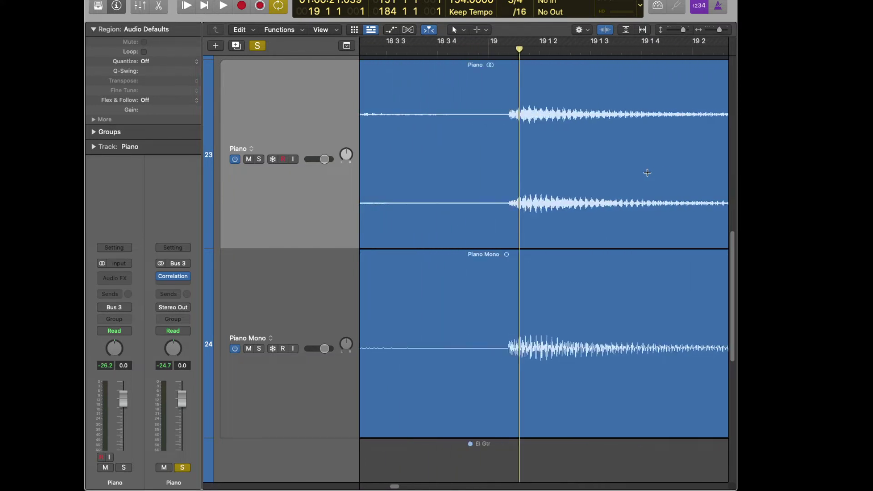
- Compare the bar 19 note attack in both piano waveforms, placing the playhead on the peak at 19 1 1 101
scroll(647, 173, "right", 4)
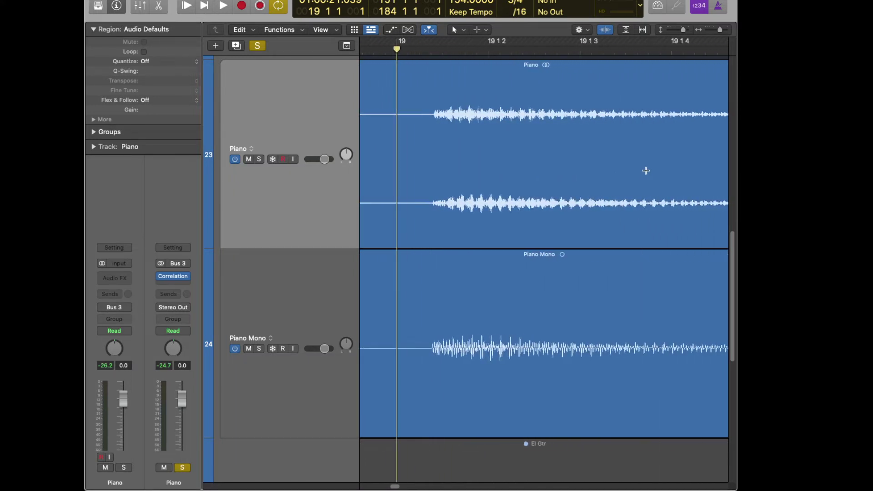
scroll(645, 171, "up", 8)
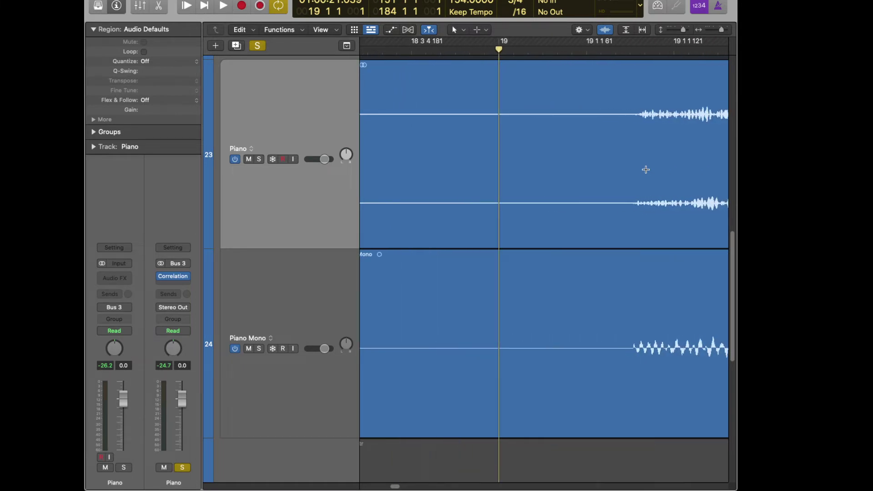
scroll(645, 169, "right", 3)
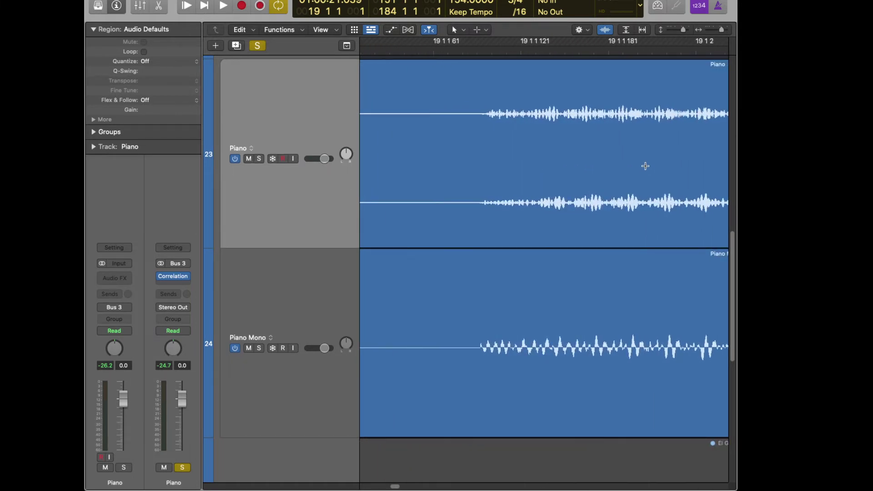
scroll(644, 165, "up", 5)
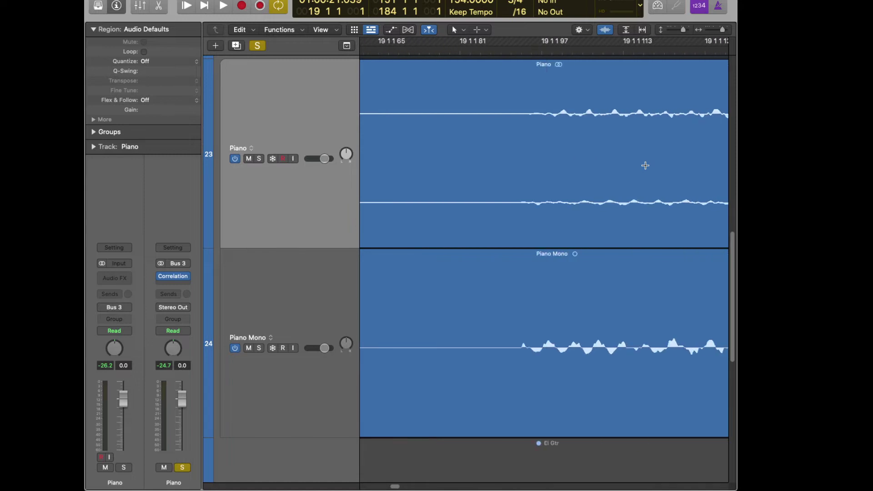
scroll(645, 165, "right", 1)
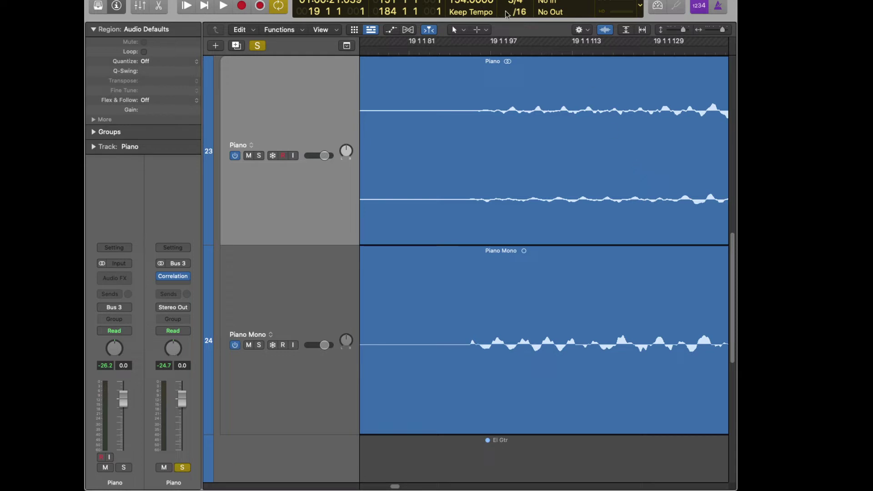
left_click(511, 50)
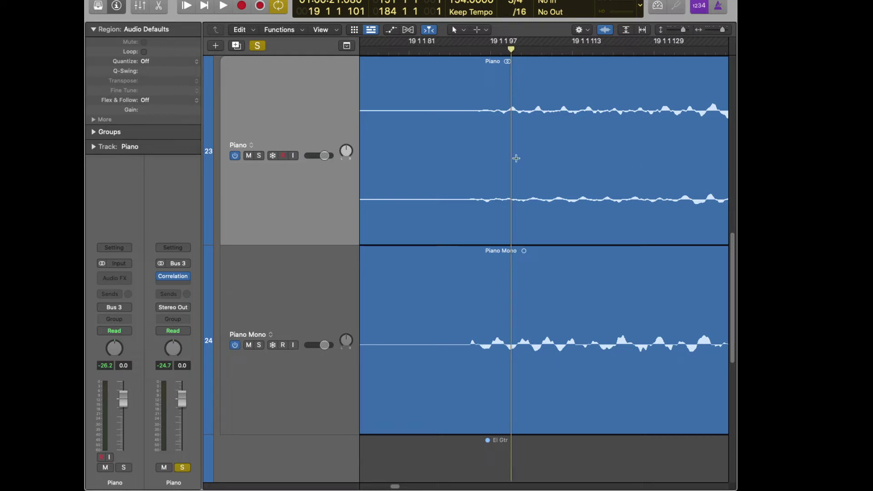
- Examine both piano waveforms further through bar 19 and return to a song-level view from there to about bar 45
key("super+Left")
key("super+Left")
key("super+Left")
key("super+Left")
key("super+Left")
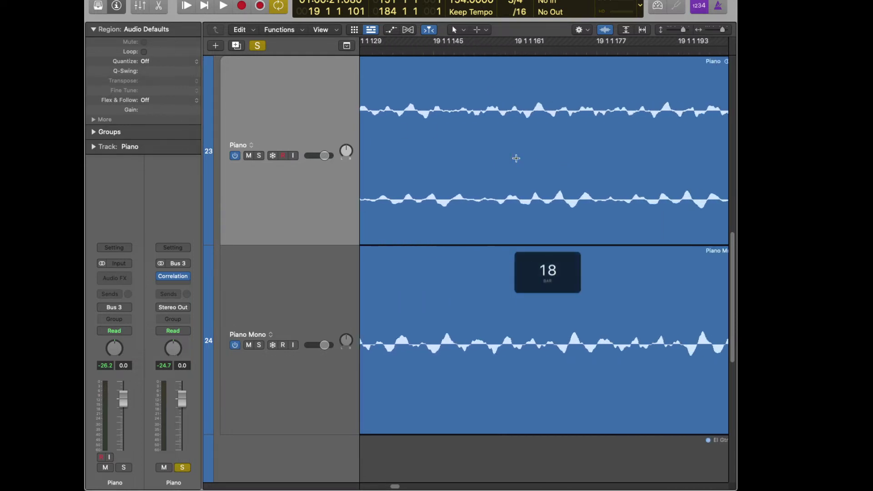
key("super+Left")
key("super+Left")
key("super+Left")
key("super+Left")
key("super+Left")
key("super+Left")
key("super+Left")
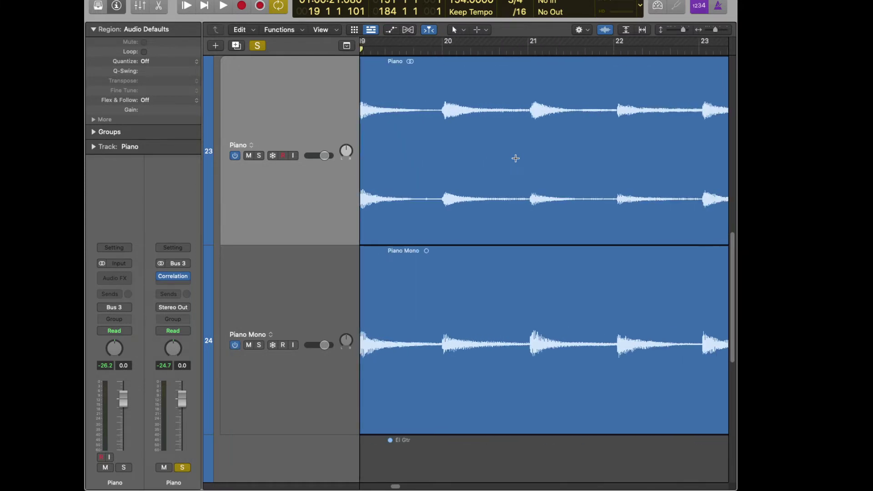
key("super+Left")
key("super+Left")
key("super+Left")
key("super+Left")
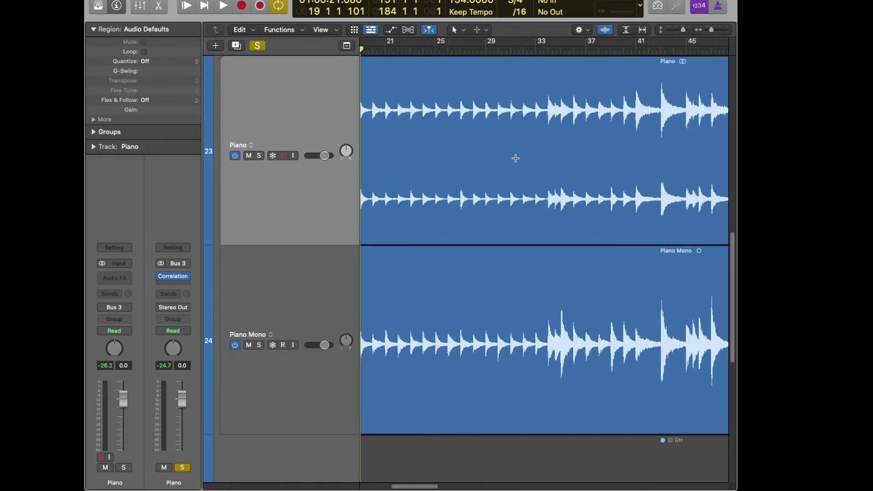
- Place the playhead at bar 34 and locate the piano notes from there to bar 38 on both piano tracks
key("super+Left")
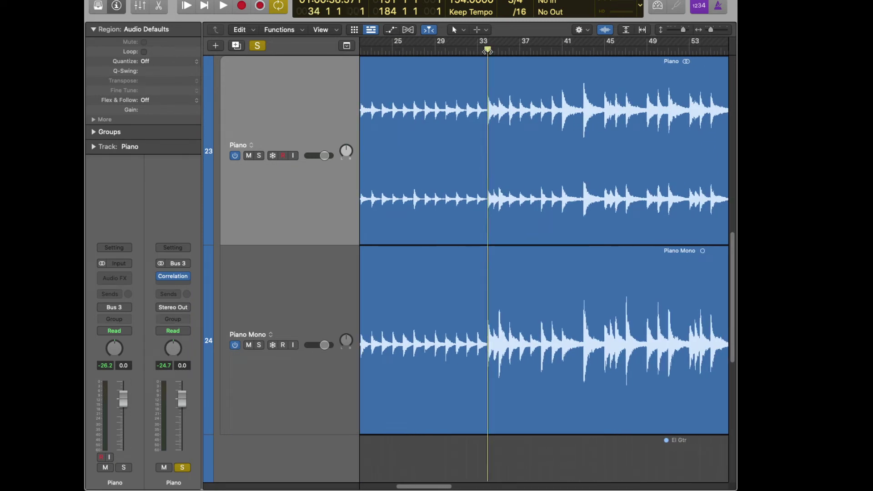
key("super+Right")
key("super+Right")
key("super+Right")
key("super+Right")
key("super+Right")
key("super+Right")
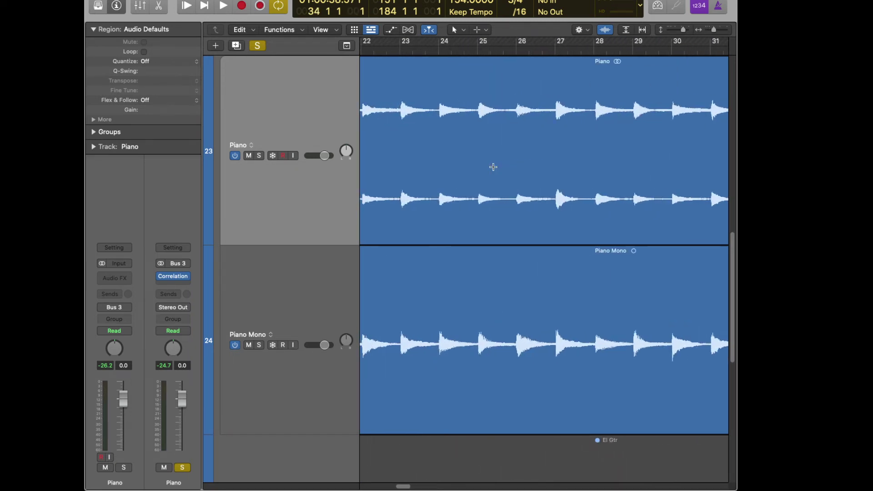
key("super+Right")
key("super+Right")
key("super+Right")
key("super+Right")
key("super+Right")
key("super+Right")
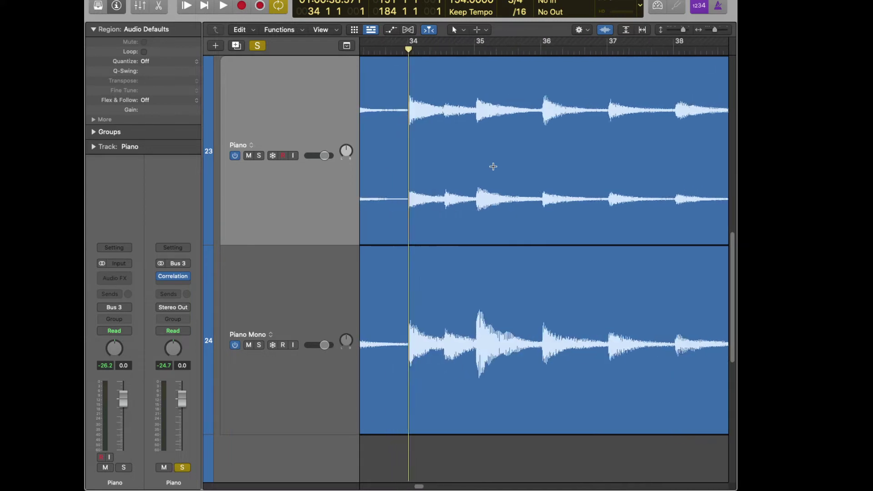
- Compare the bar 34 note attack in the Piano and Piano Mono waveforms, examining the peaks around 34 1 1 81 to 34 1 1 111
key("super+Right")
key("super+Right")
key("super+Right")
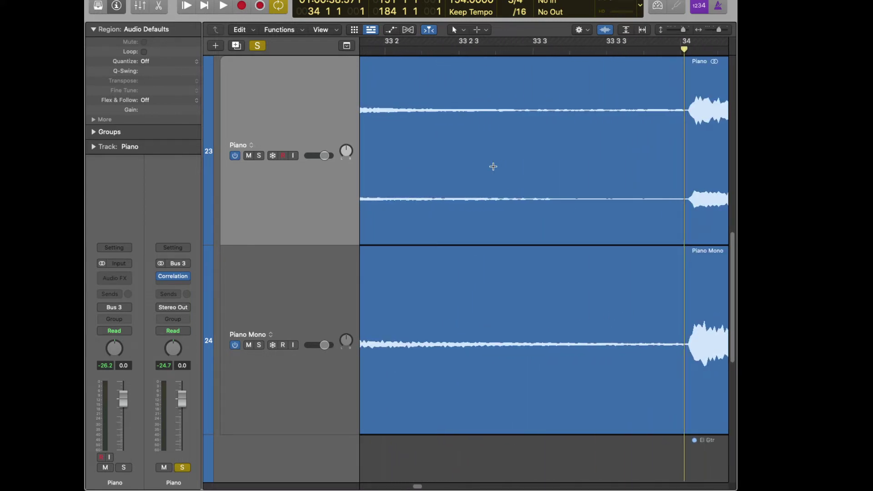
key("super+Right")
key("super+Right")
key("super+Right")
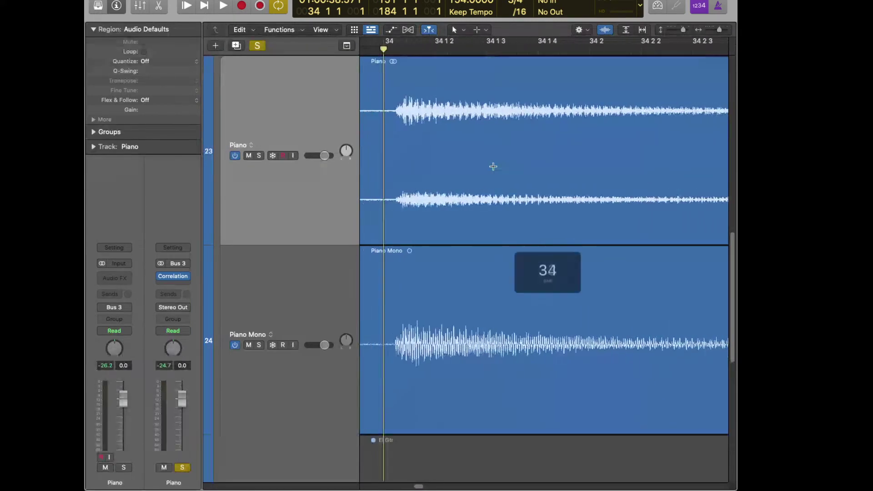
key("super+Right")
key("super+Right")
key("super+Right")
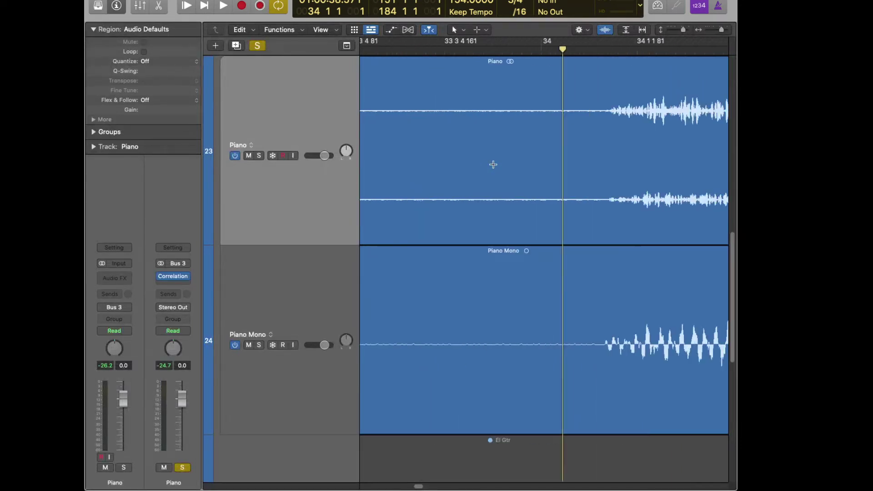
key("super+Right")
key("super+Right")
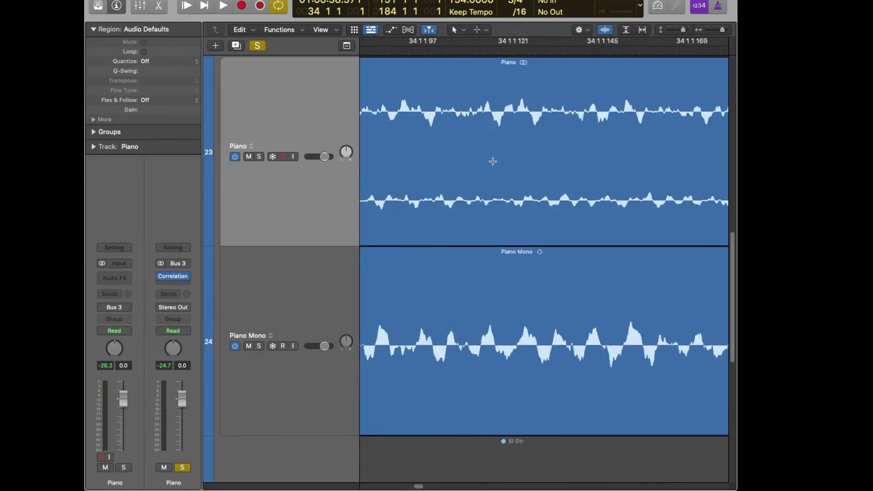
key("super+Right")
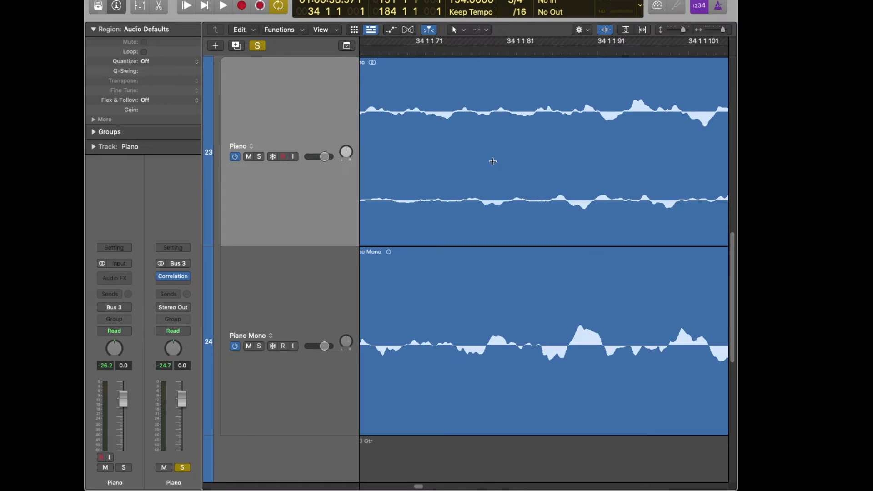
key("super+Left")
key("super+Left")
scroll(493, 162, "right", 6)
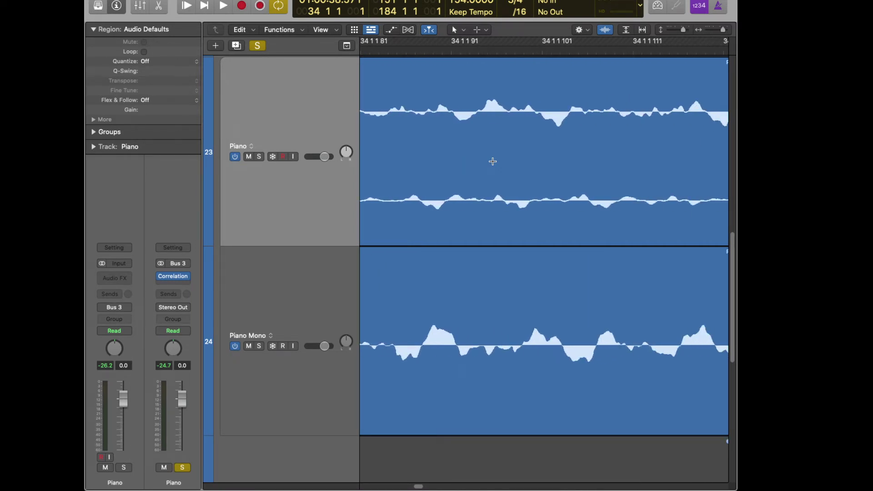
- Move on to the middle section of the song and try to play both piano tracks from bar 65
key("super+Left")
key("super+Left")
key("super+Left")
key("super+Left")
key("super+Left")
key("super+Left")
key("super+Left")
key("super+Left")
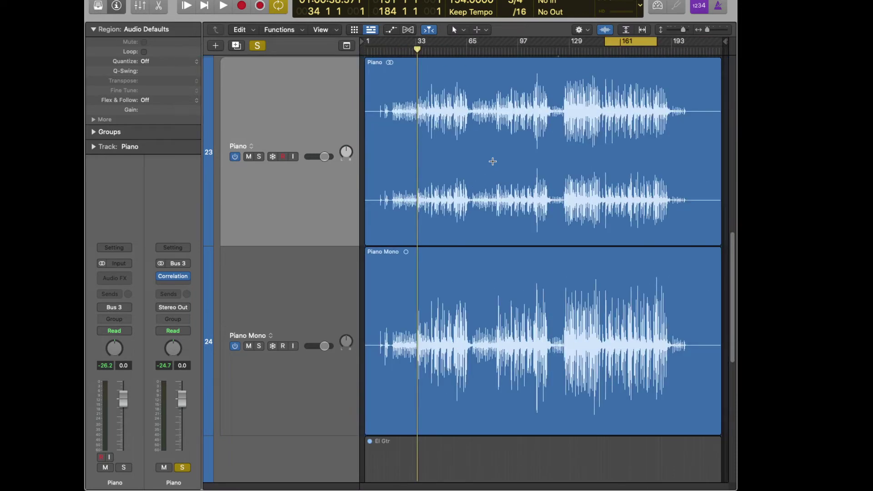
key("super+Right")
key("super+Right")
key("super+Right")
key("super+Right")
key("super+Right")
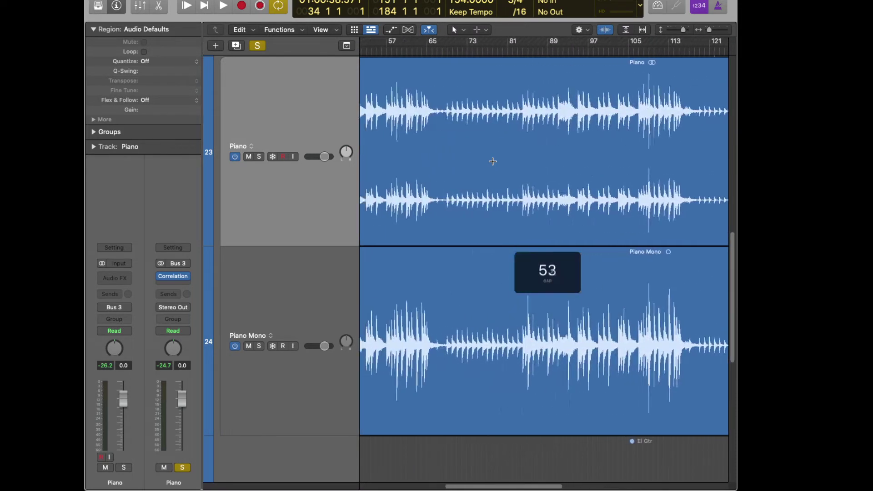
scroll(492, 162, "left", 2)
left_click(442, 46)
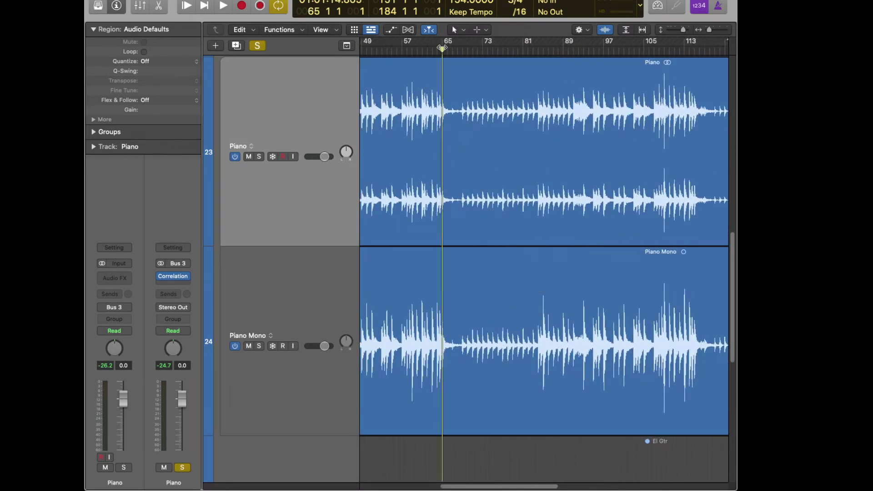
key("space")
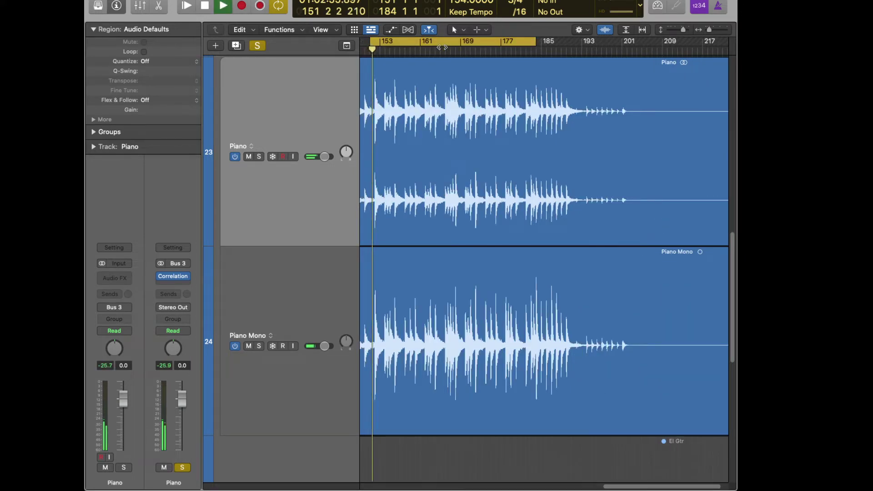
- Turn off cycle mode and play both piano tracks from about bar 65 into bar 72
scroll(538, 220, "left", 15)
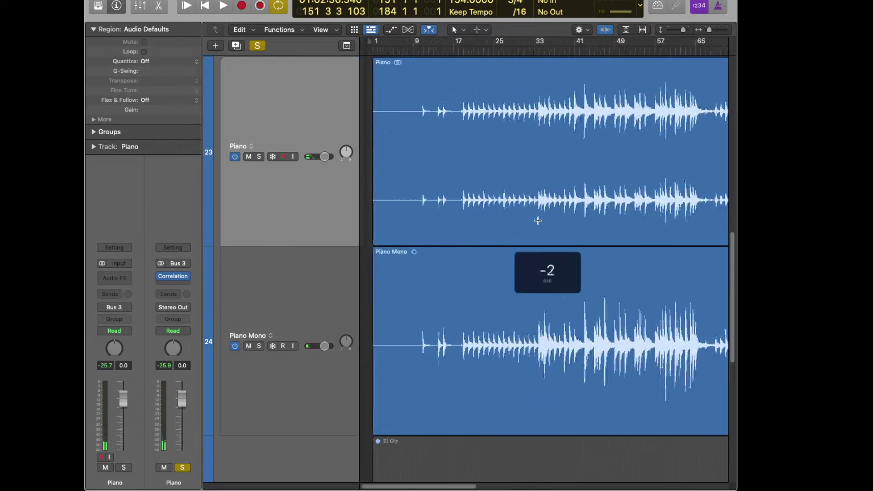
scroll(538, 220, "right", 2)
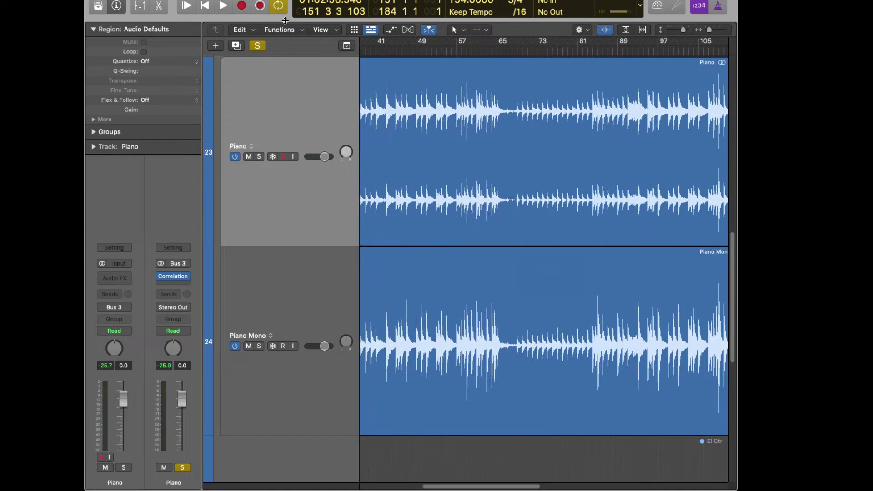
left_click(501, 54)
key("space")
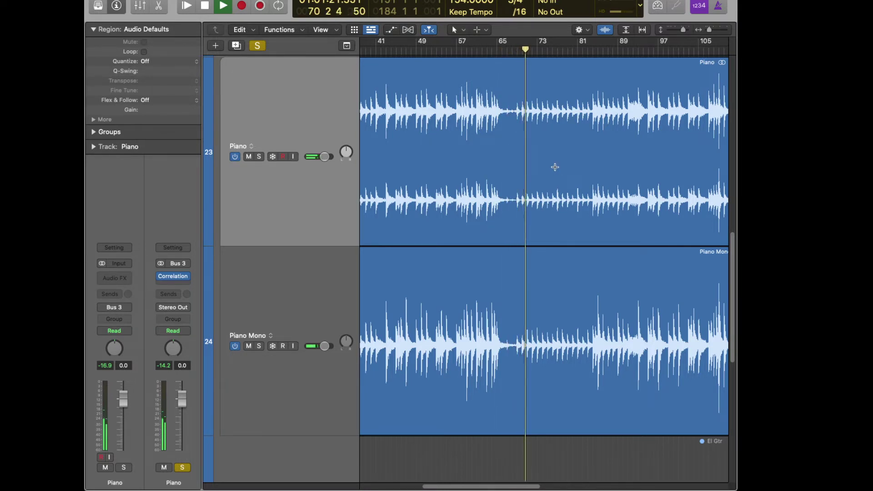
key("super+Right")
key("super+Right")
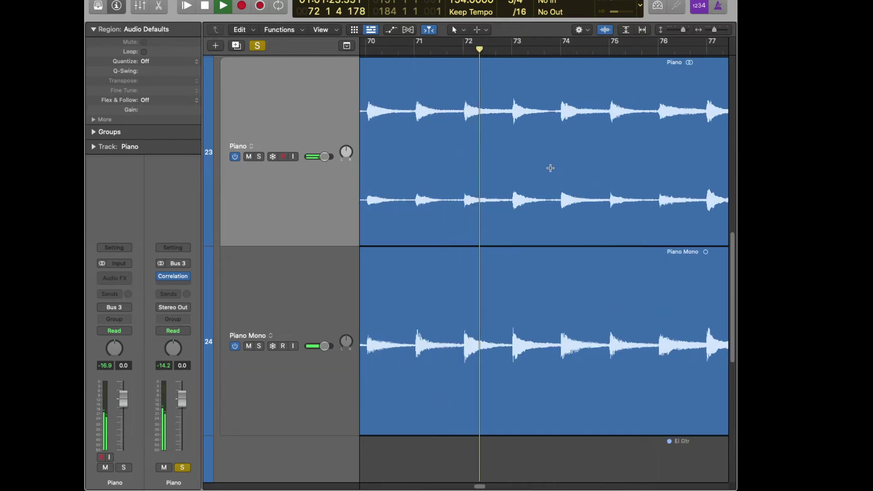
key("space")
- Place the playhead at the start of bar 72 and locate its piano note in detail on both tracks
left_click(465, 47)
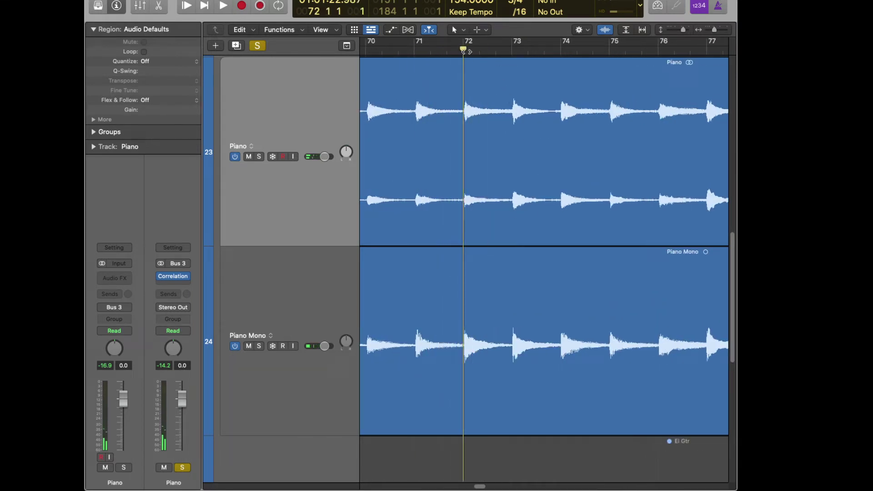
key("super+Right")
key("super+Right")
key("super+Right")
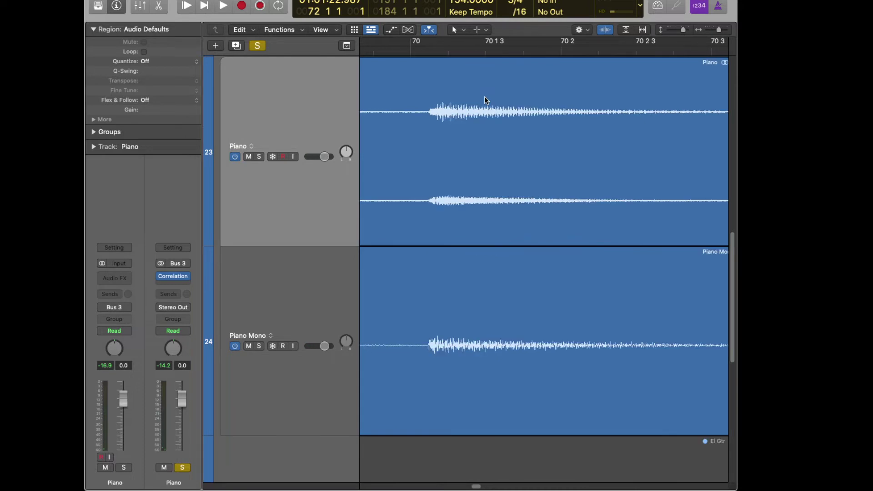
scroll(484, 97, "right", 10)
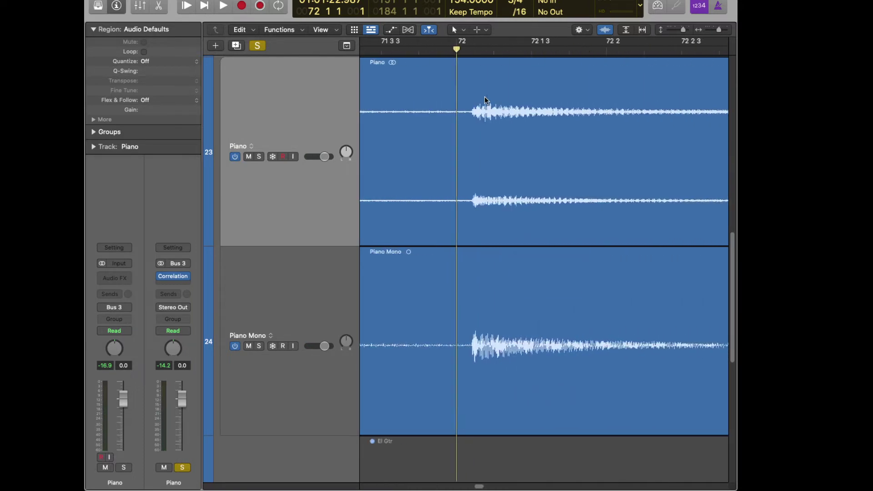
key("super+Right")
key("super+Right")
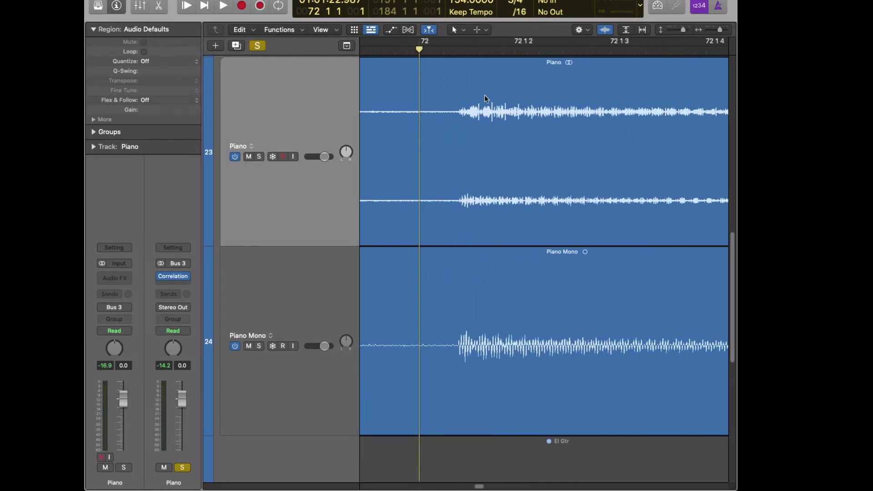
scroll(485, 96, "right", 10)
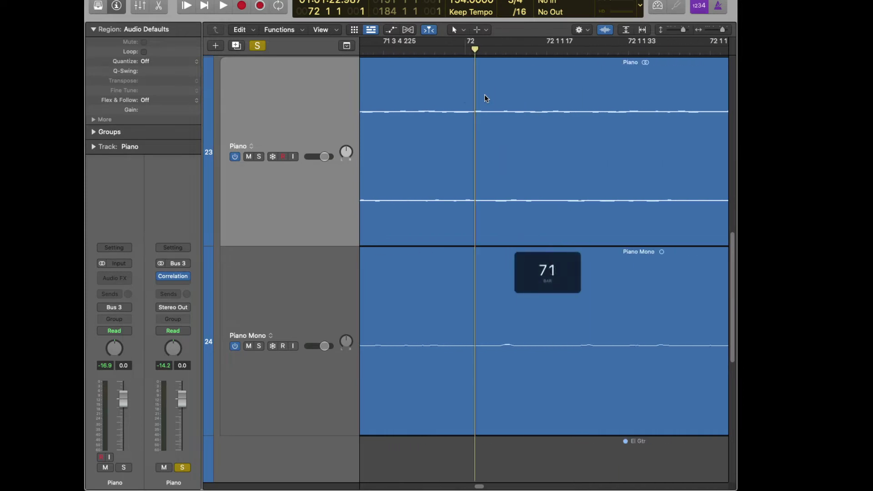
- Place the playhead at 72 1 1 121 and compare the bar 72 note attack in both piano waveforms
scroll(484, 99, "left", 3)
key("super+Left")
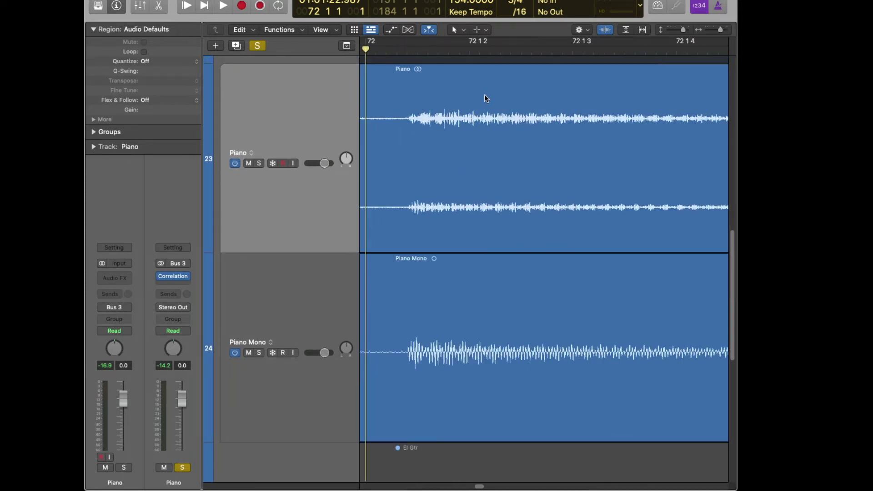
key("super+Right")
left_click(482, 48)
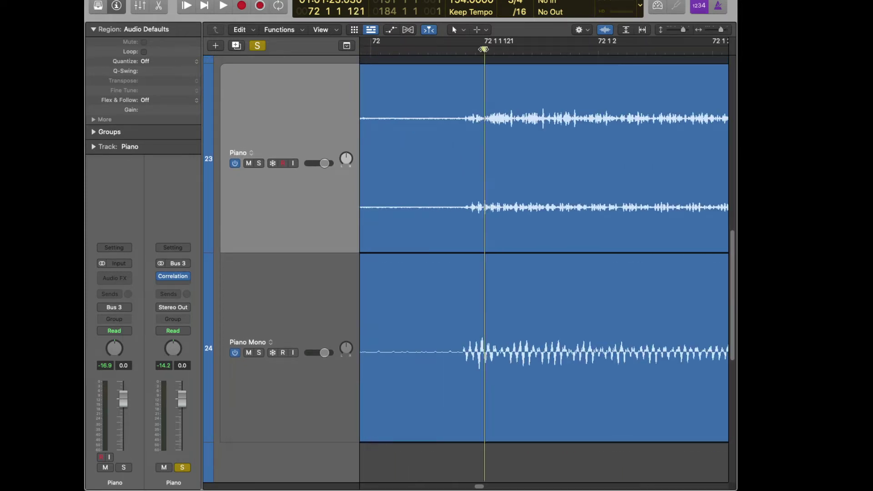
key("super+Right")
key("super+Right")
key("super+Right")
key("super+Right")
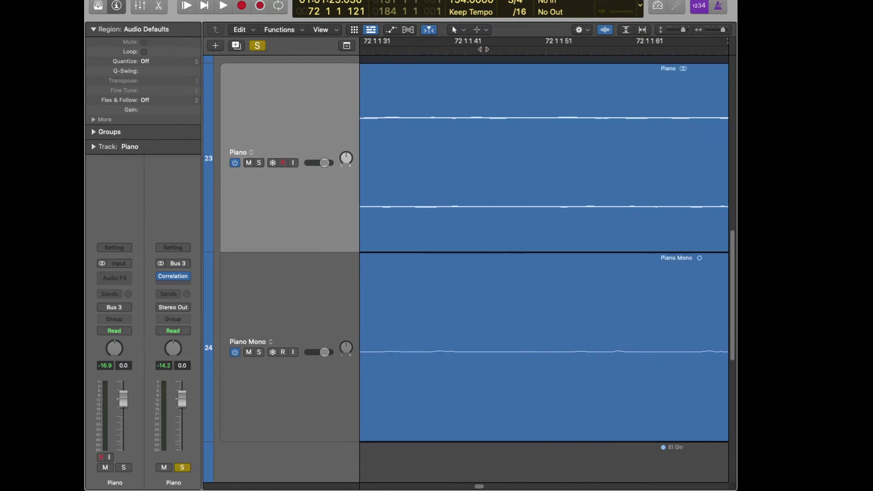
scroll(543, 255, "left", 3)
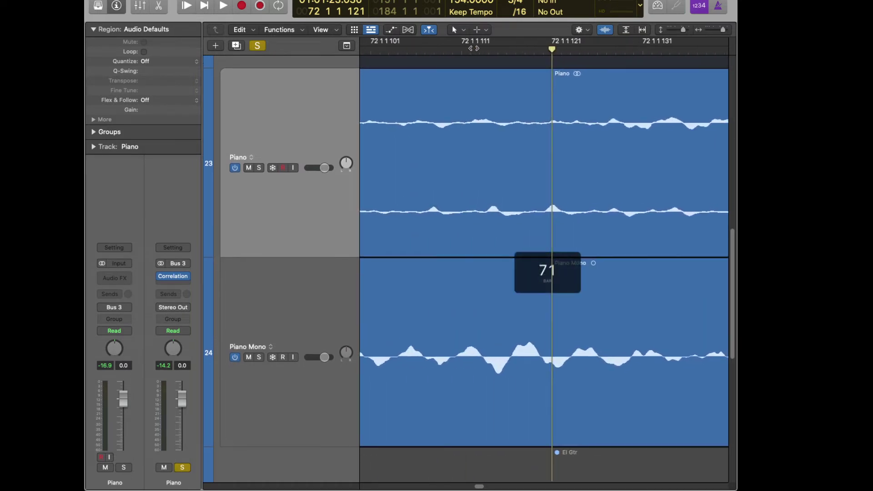
scroll(544, 254, "right", 3)
- Return to a song-level view and place the playhead at bar 119, in the quiet passage before the loud section
key("super+Left")
key("super+Left")
key("super+Left")
key("super+Left")
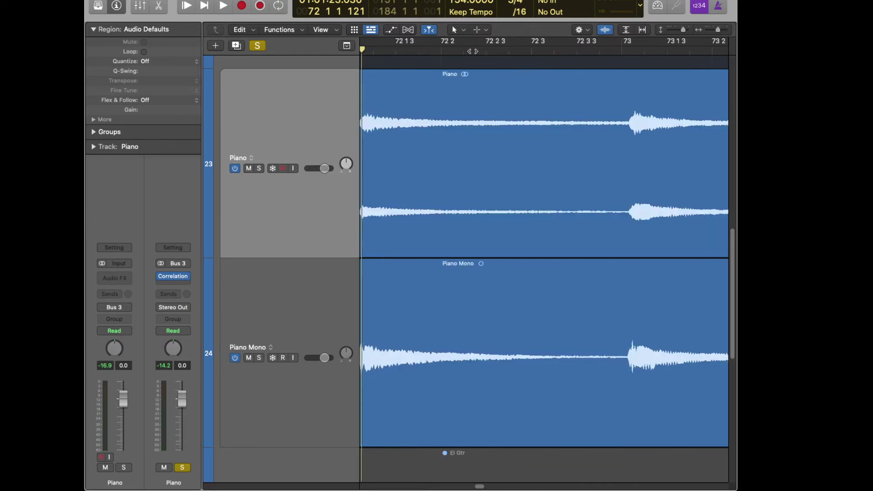
key("super+Left")
key("super+Left")
key("super+Left")
key("super+Left")
key("super+Left")
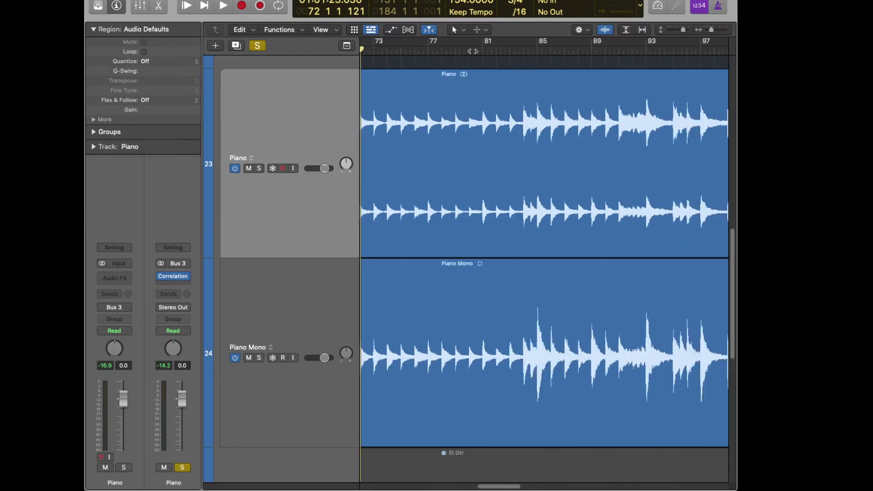
key("super+Left")
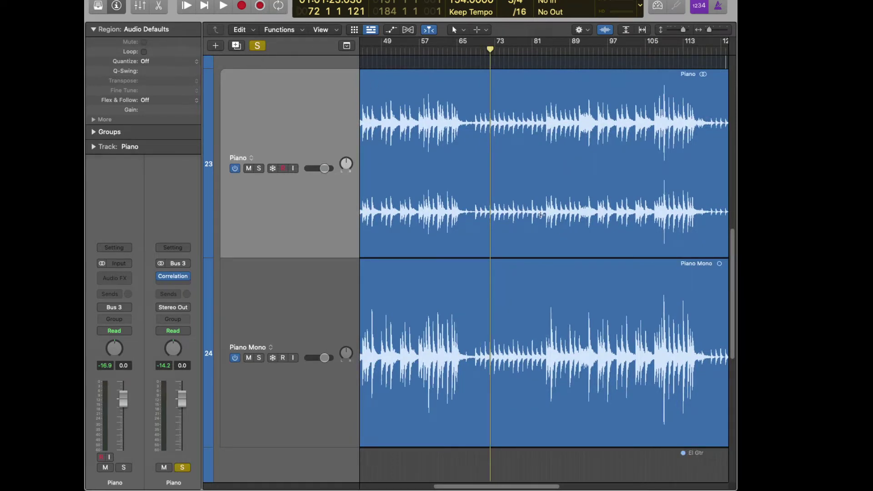
scroll(520, 187, "right", 10)
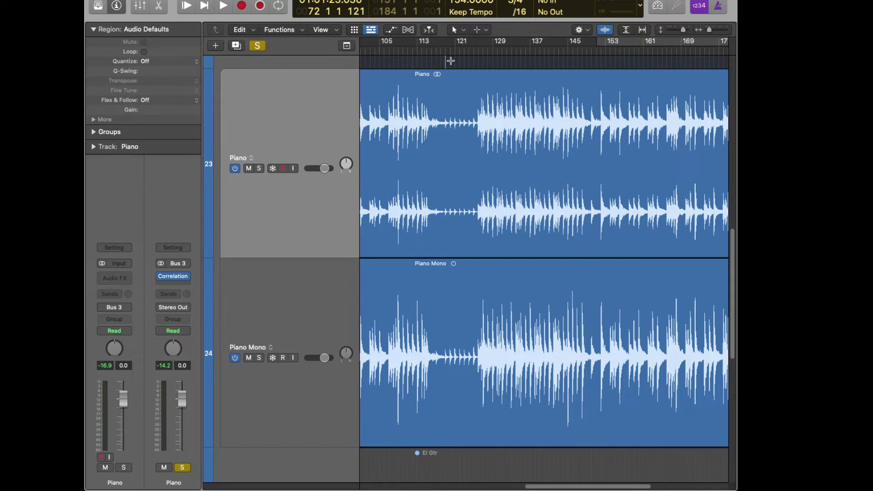
left_click(445, 47)
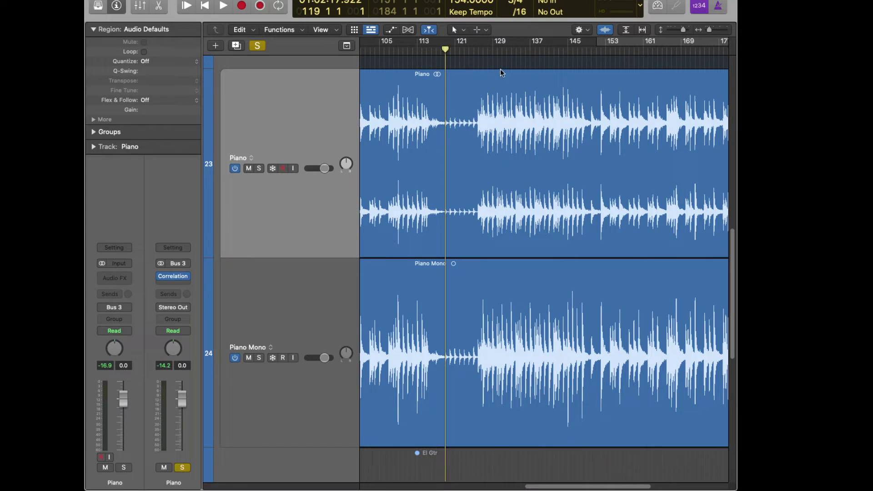
- Turn on cycle mode and play both piano tracks briefly from bar 151
left_click(276, 6)
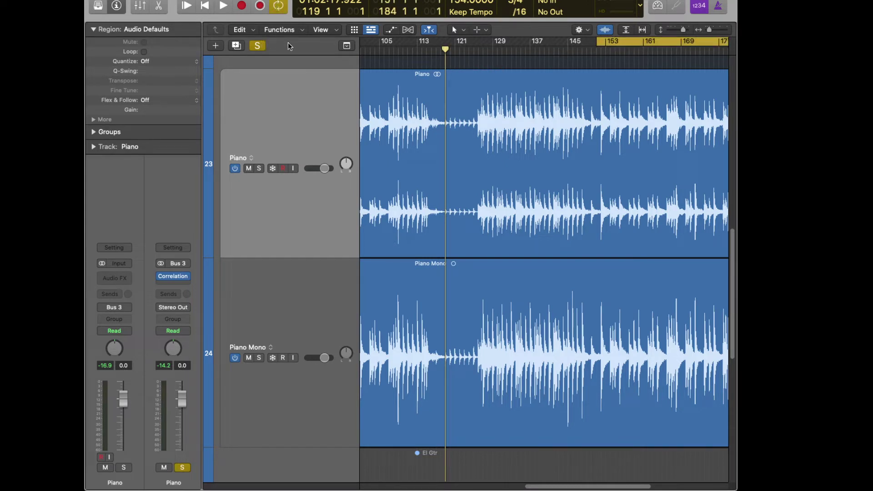
key("space")
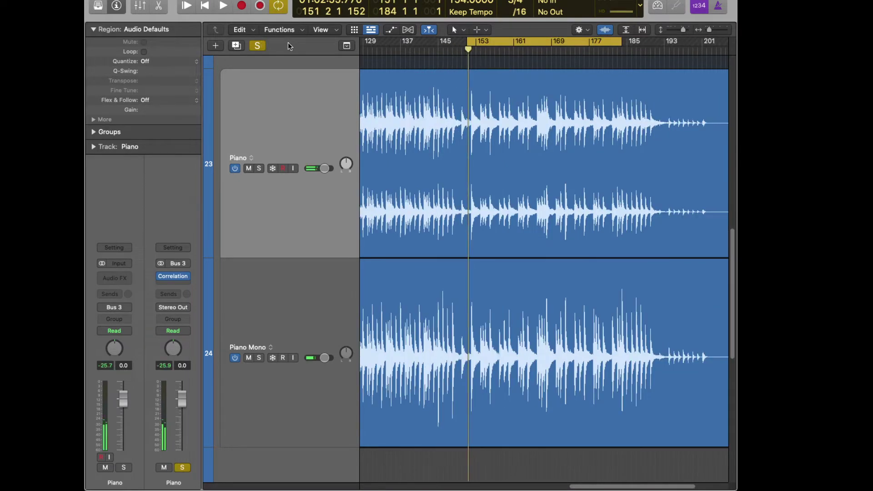
- Compare the bar 152 note in both piano waveforms in close detail, with the playhead at 152 1 3 161
scroll(478, 164, "up", 10)
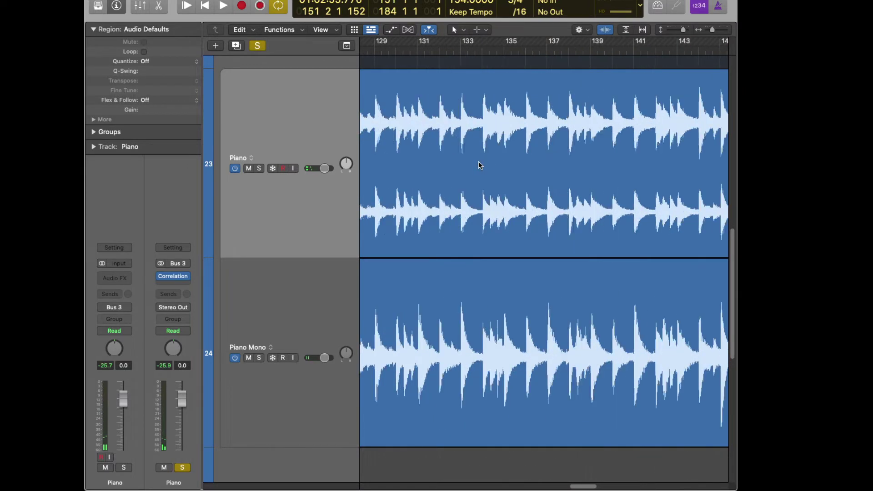
scroll(478, 162, "left", 5)
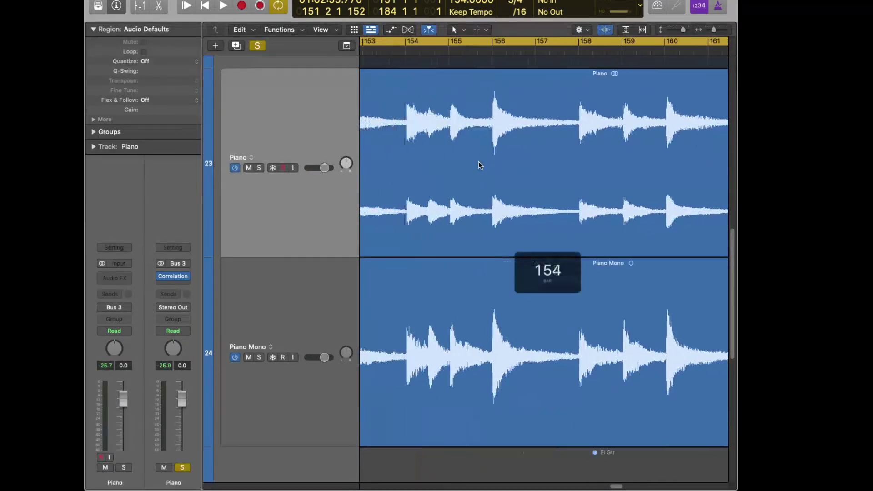
scroll(478, 162, "up", 5)
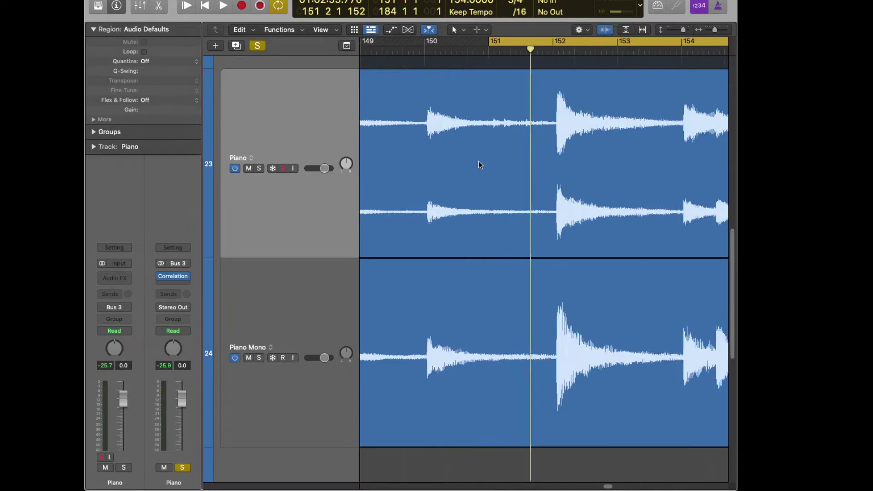
scroll(478, 161, "up", 10)
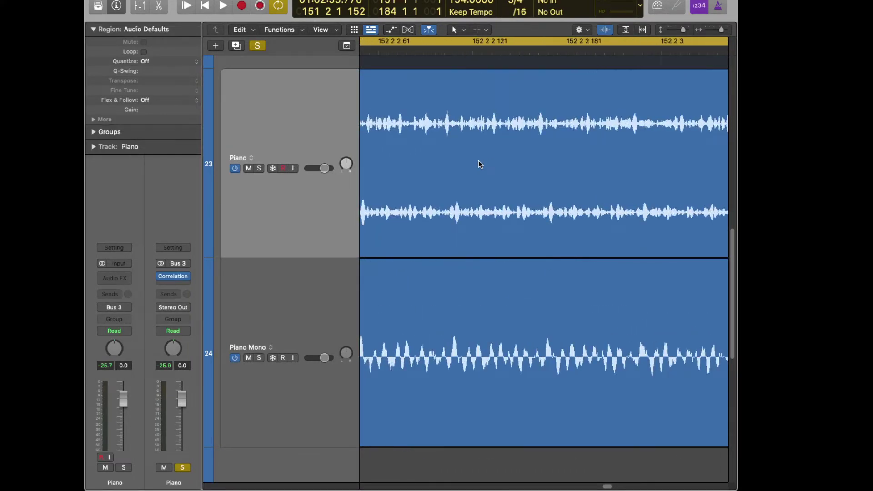
scroll(478, 163, "up", 6)
scroll(478, 162, "down", 4)
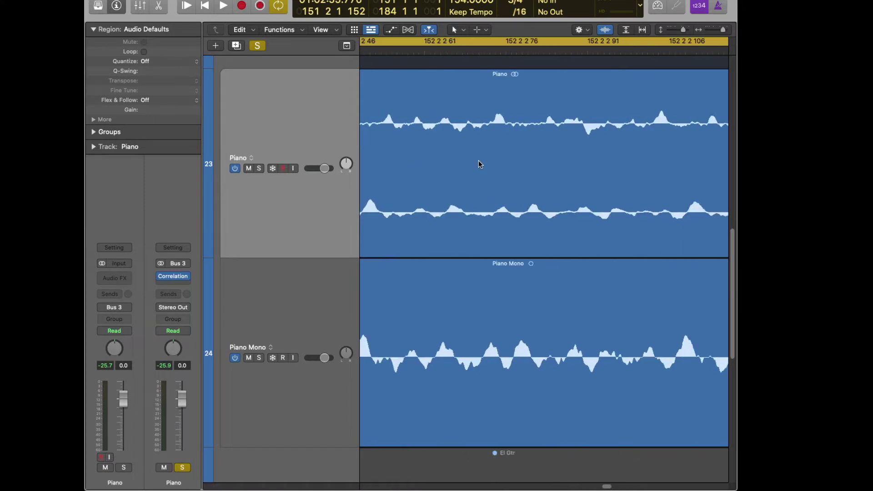
scroll(478, 162, "left", 5)
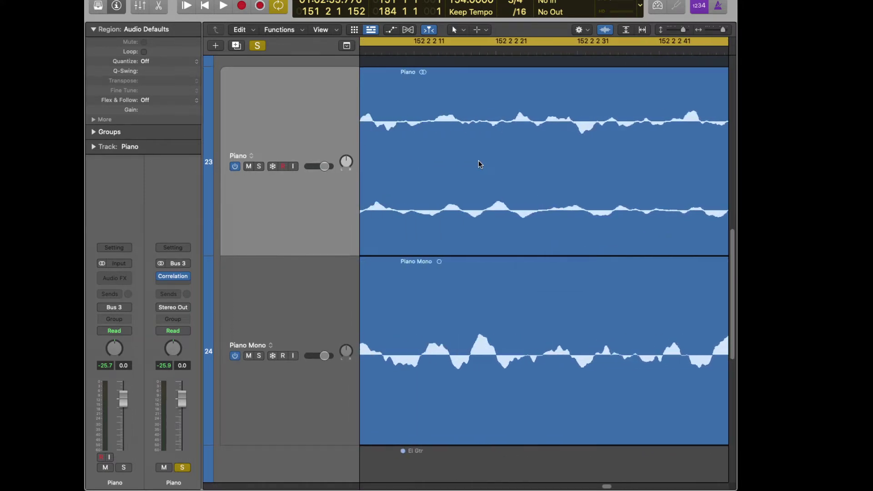
scroll(479, 162, "left", 2)
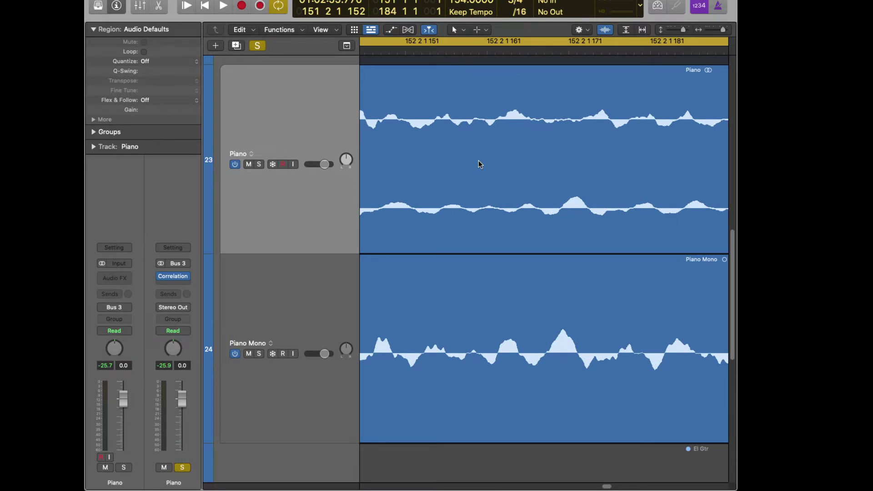
scroll(479, 164, "left", 2)
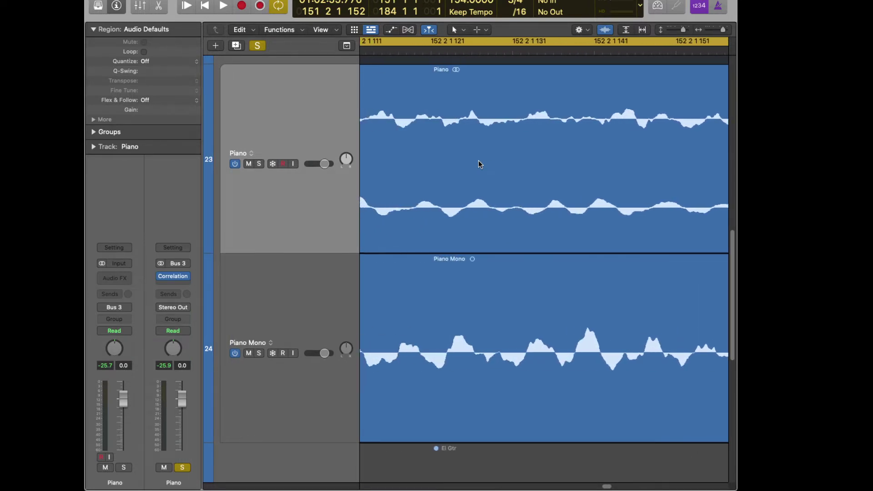
scroll(479, 163, "left", 5)
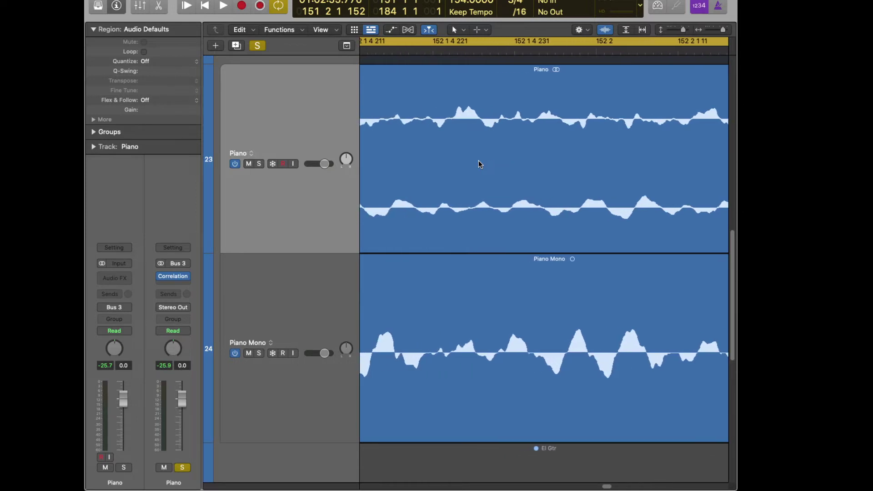
scroll(478, 163, "left", 5)
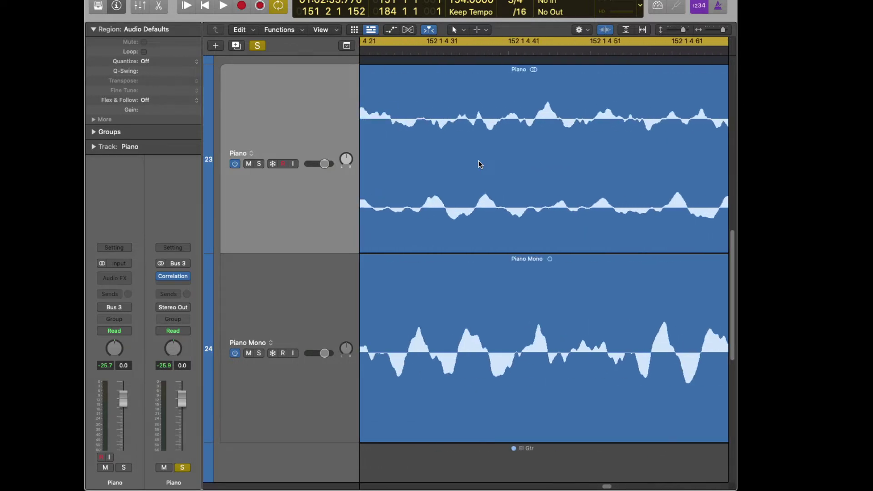
scroll(479, 163, "left", 2)
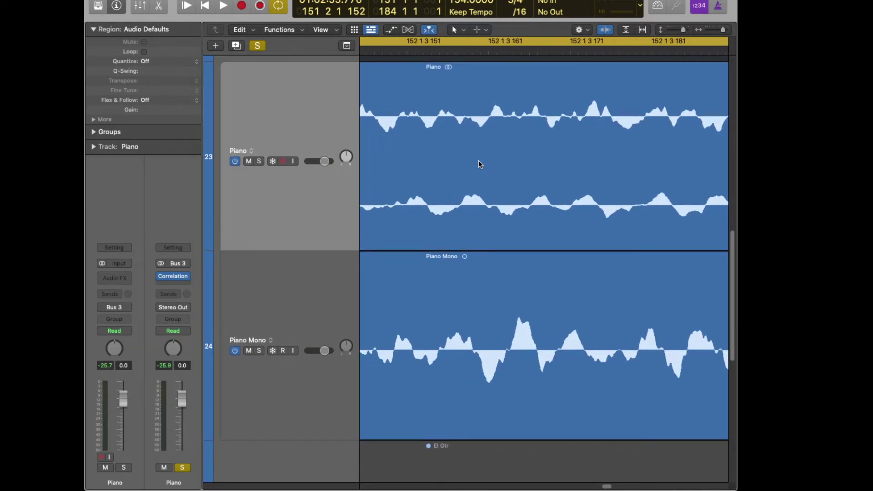
left_click(490, 53)
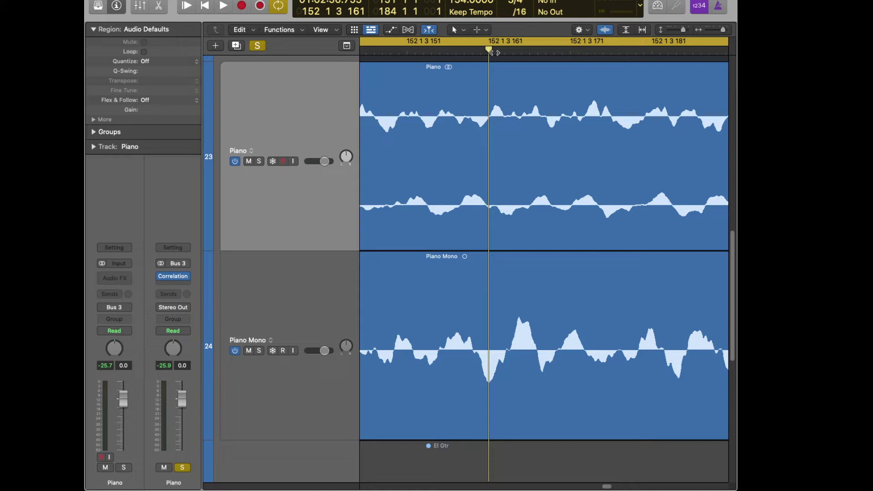
- Locate the attack of the bar 152 note on both tracks and place the playhead at 152 1 1 170
scroll(494, 53, "left", 15)
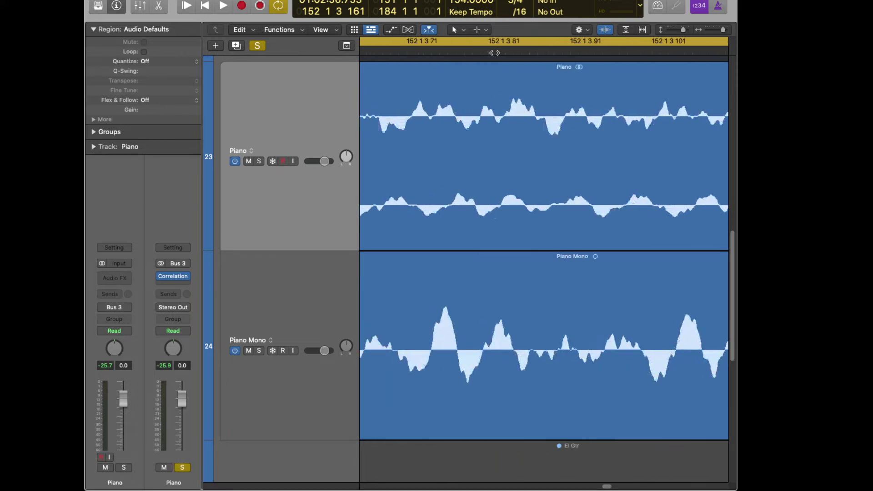
scroll(543, 250, "left", 10)
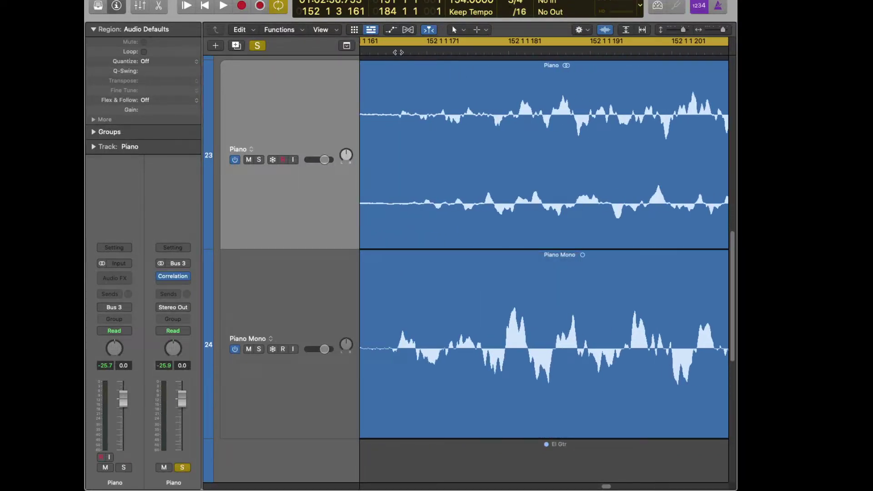
left_click(400, 53)
left_click(426, 54)
left_click(419, 50)
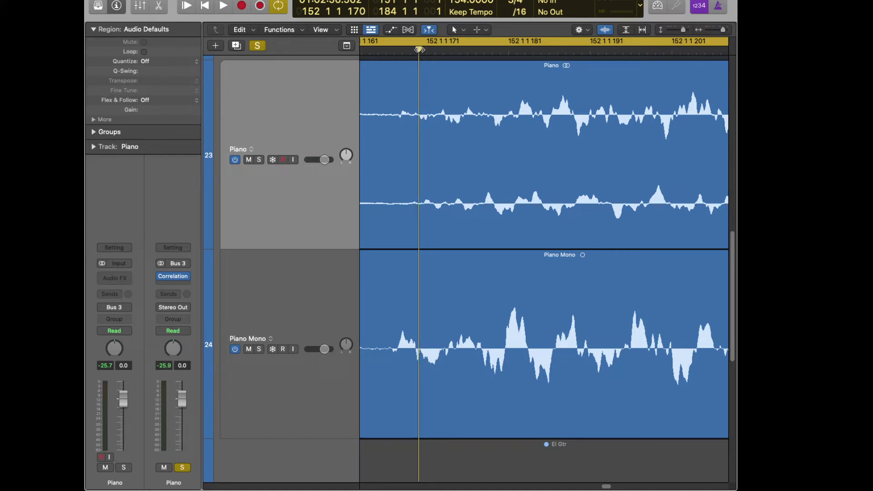
- Move the stereo Piano region about 2 ticks earlier to align its bar 152 attack with the Piano Mono waveform
left_click(431, 64)
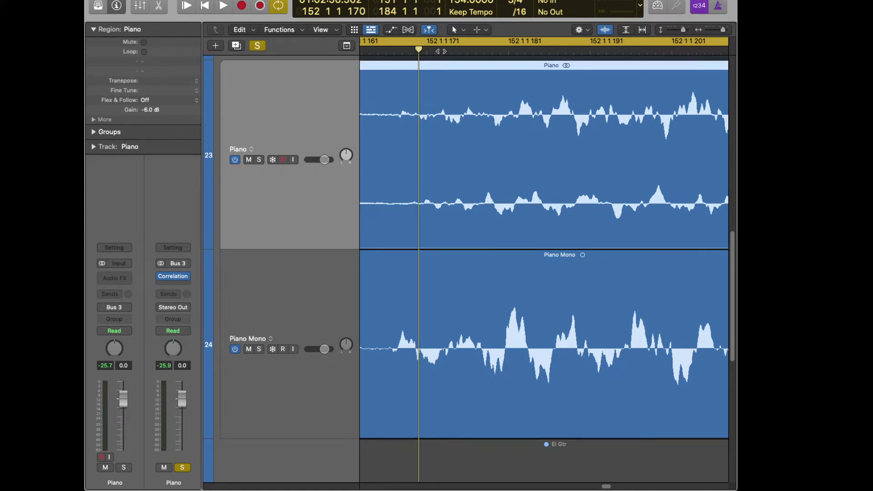
left_click(436, 50)
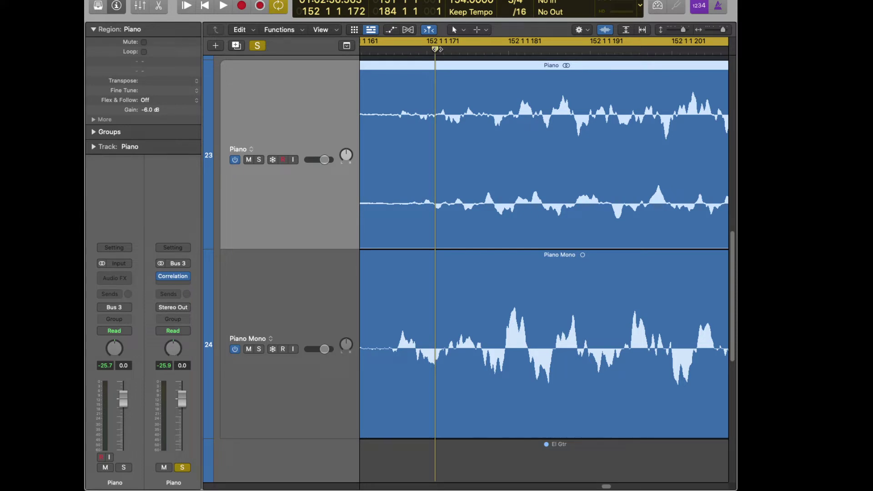
left_click(415, 51)
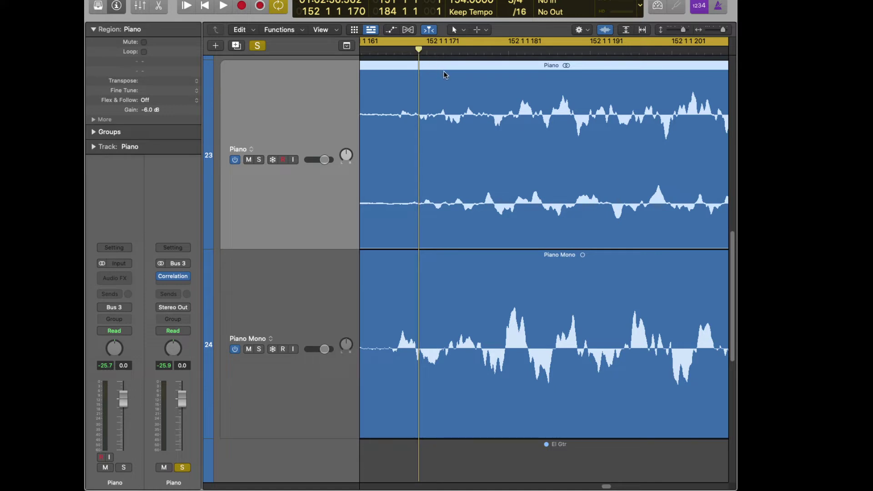
left_click_drag(444, 75, 430, 73)
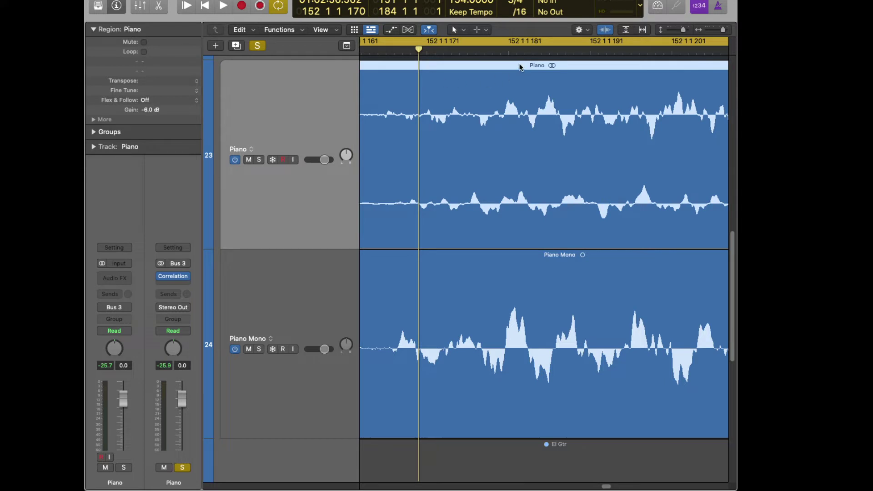
- Play both piano tracks from 152 1 1 181 into bar 164 and bring the whole song into view
left_click(509, 53)
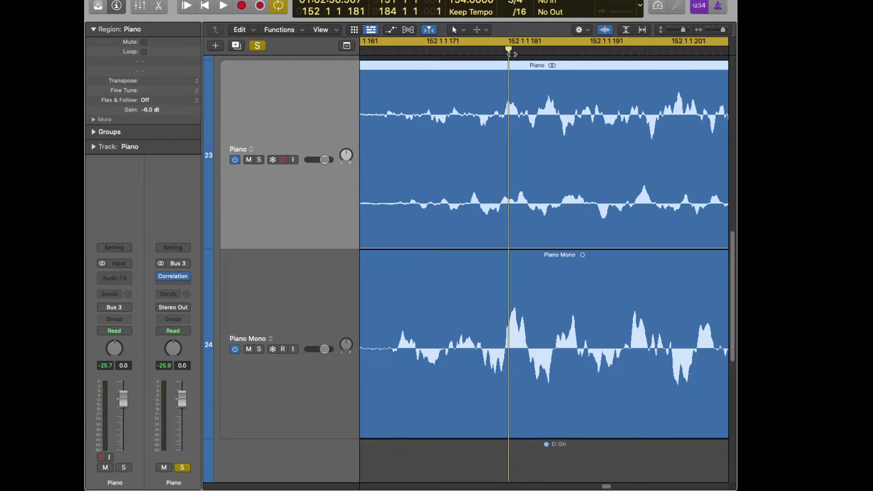
key("space")
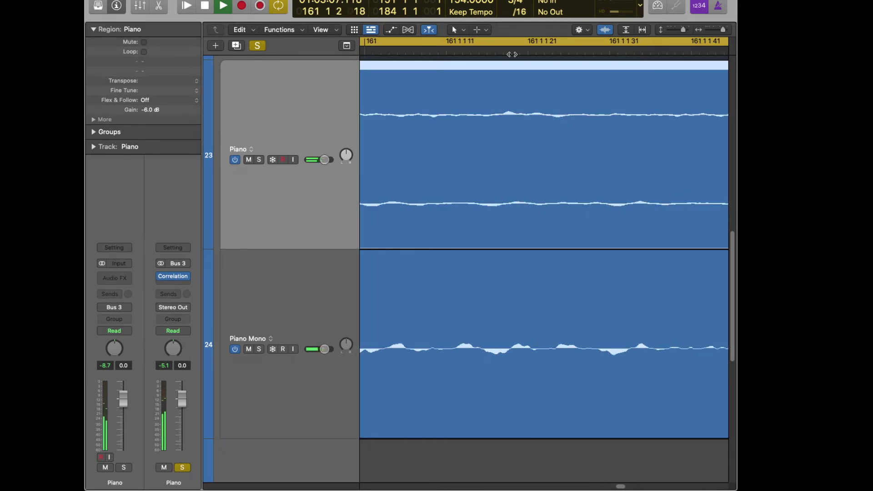
key("super+Left")
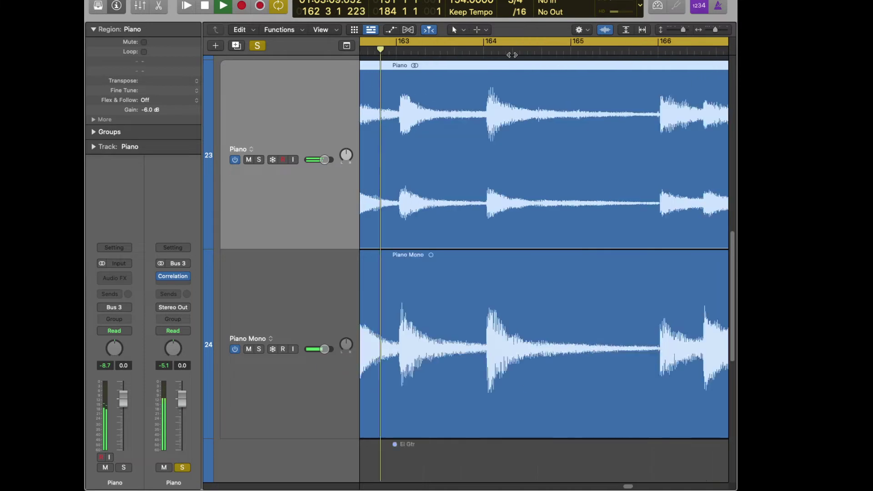
key("z")
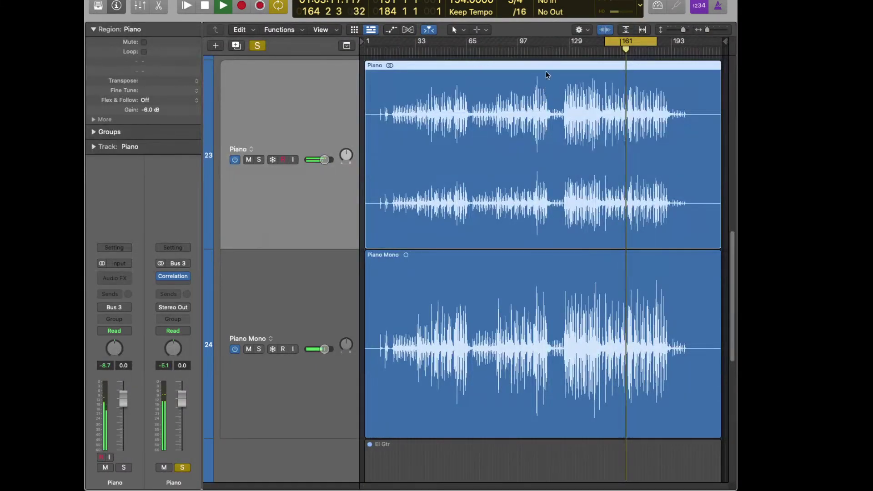
- Play both piano tracks from about bar 115 into the loud section, and from about bar 191 to bar 203
left_click(547, 53)
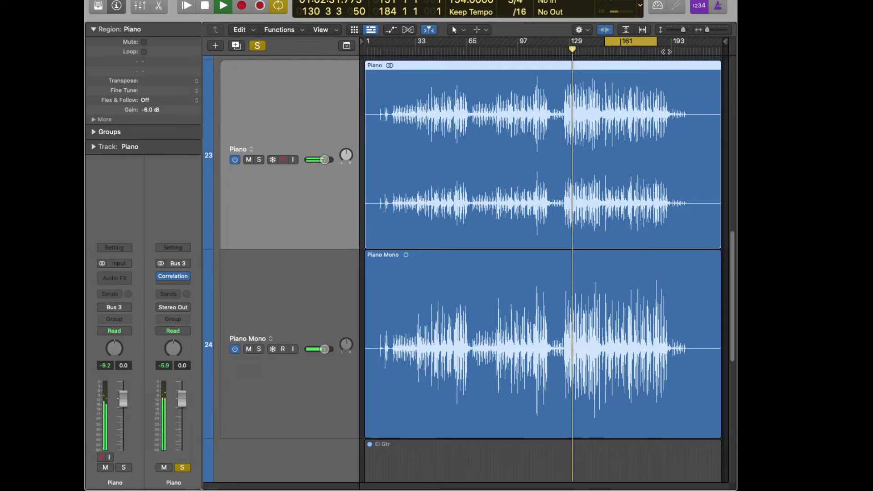
left_click(671, 50)
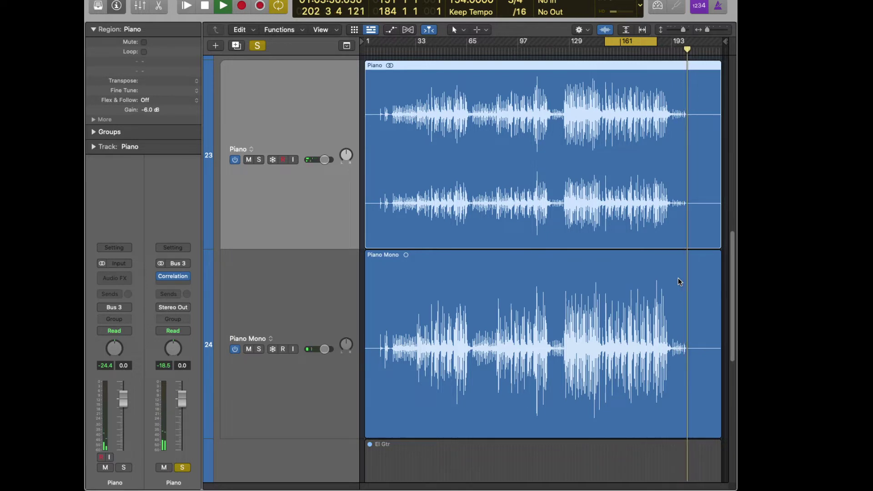
key("space")
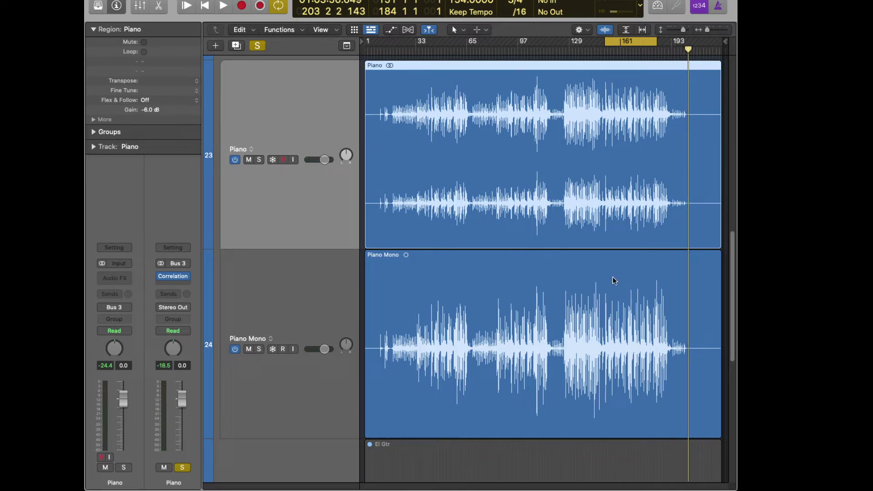
- Locate the last quiet piano notes of the song and place the playhead at 200 1 2, just before the bar 200 note
key("super+Right")
key("super+Right")
key("super+Right")
key("super+Right")
key("super+Right")
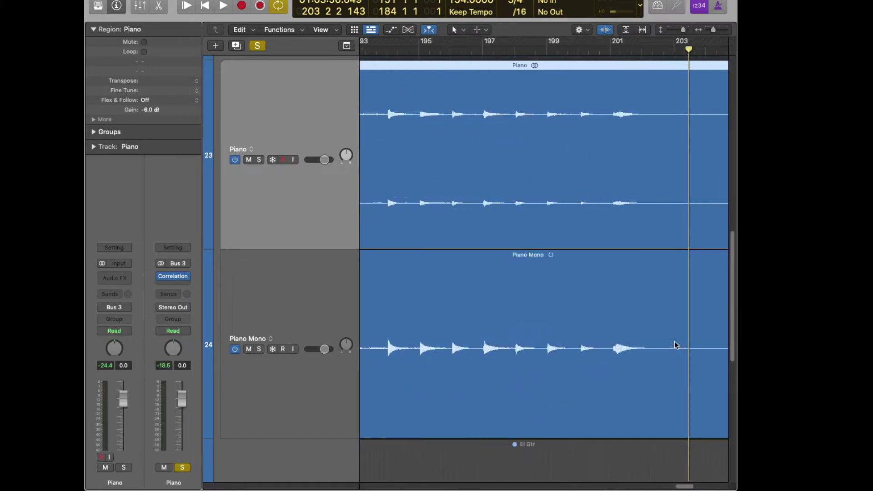
scroll(674, 345, "left", 5)
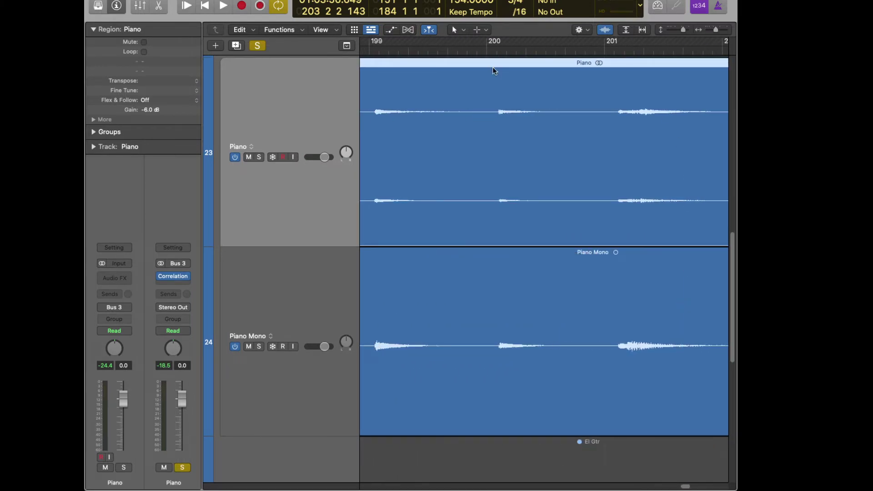
left_click(497, 51)
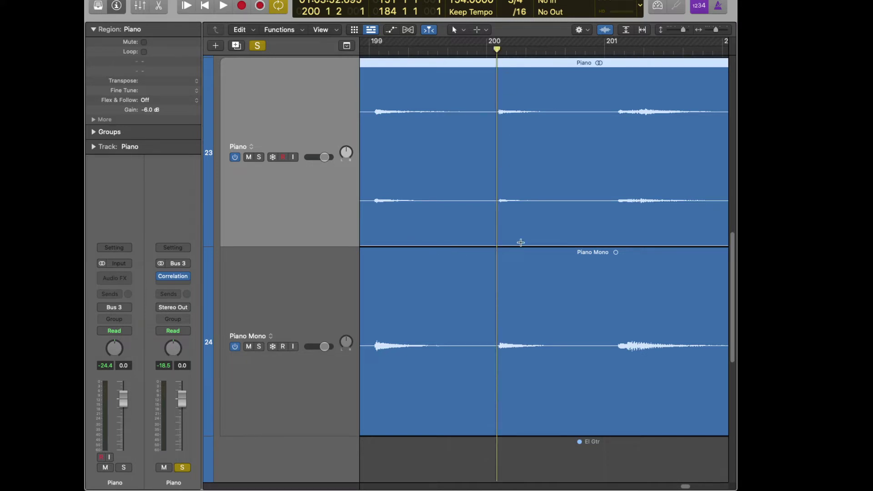
- Place the playhead at 200 1 2 69 and compare the bar 200 note attack in both piano waveforms
key("super+Right")
key("super+Right")
key("super+Right")
key("super+Right")
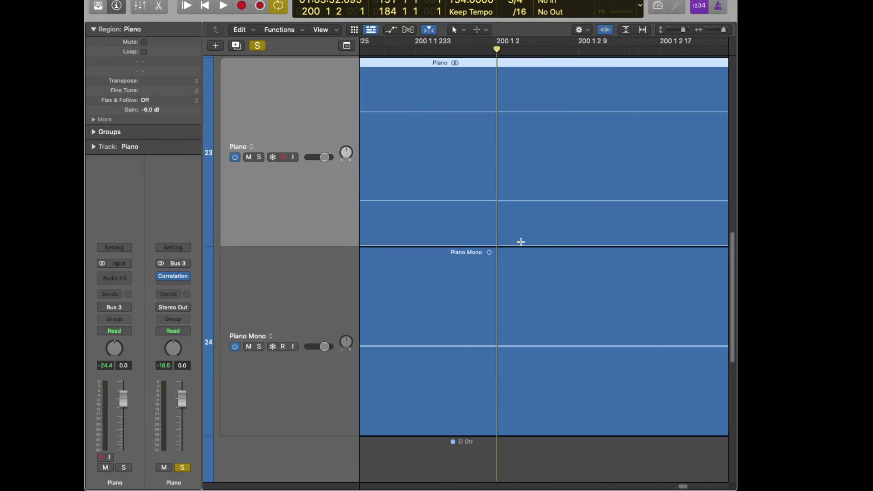
key("super+Left")
key("super+Left")
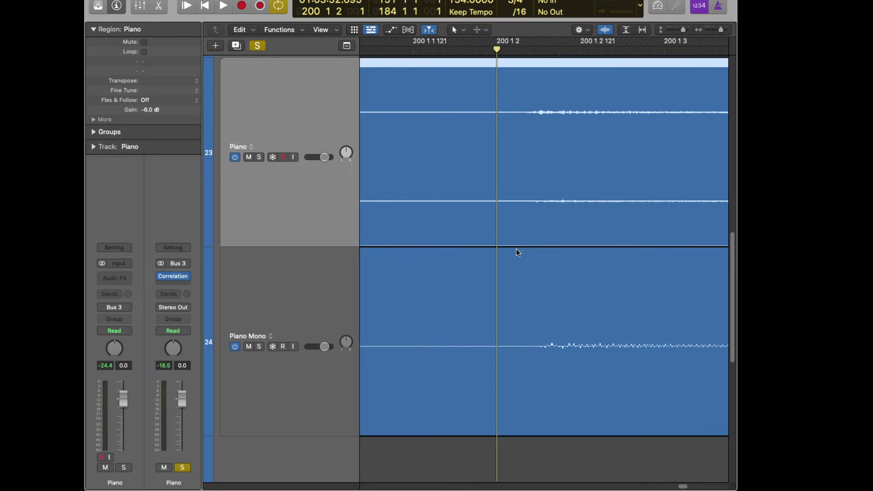
left_click(544, 50)
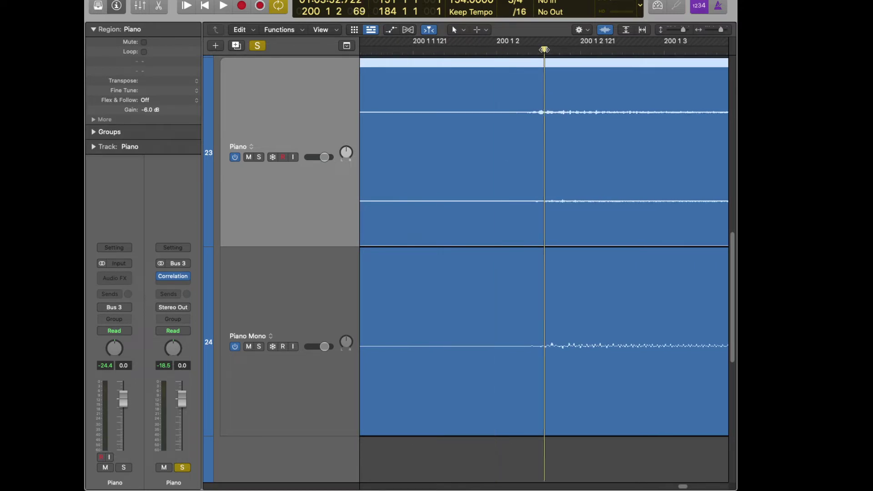
key("super+Right")
key("super+Right")
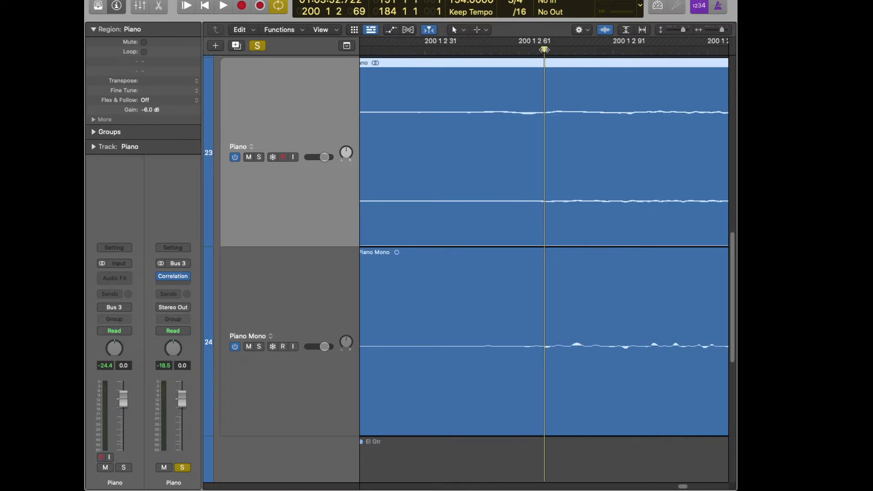
- Examine the start of the bar 200 note at several magnifications in the stereo and mono piano waveforms
key("super+Right")
key("super+Right")
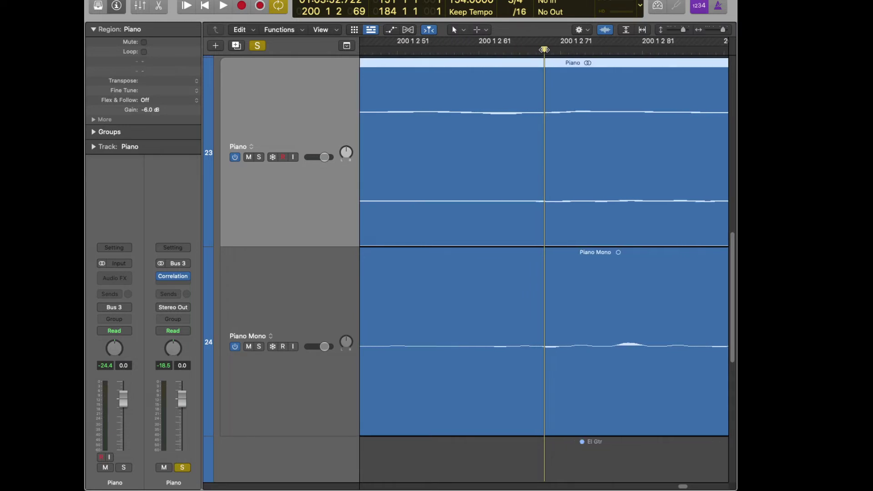
key("super+Left")
key("super+Left")
key("super+Left")
key("super+Left")
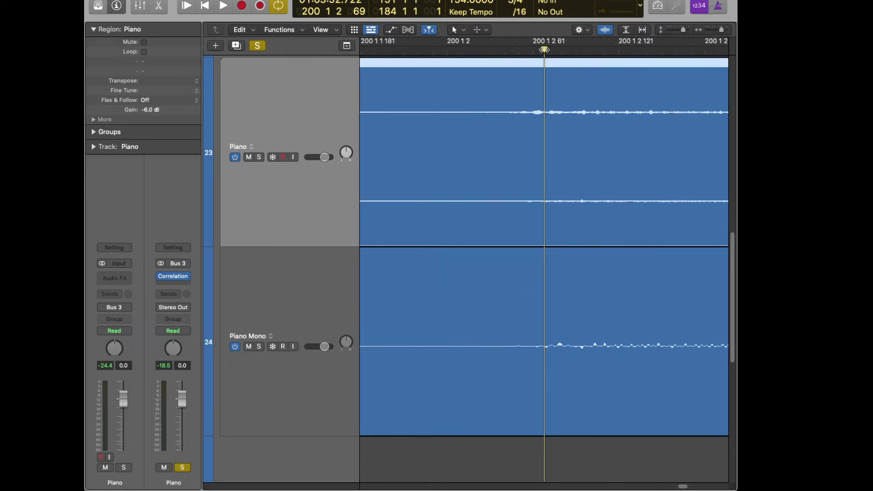
key("super+Right")
key("super+Right")
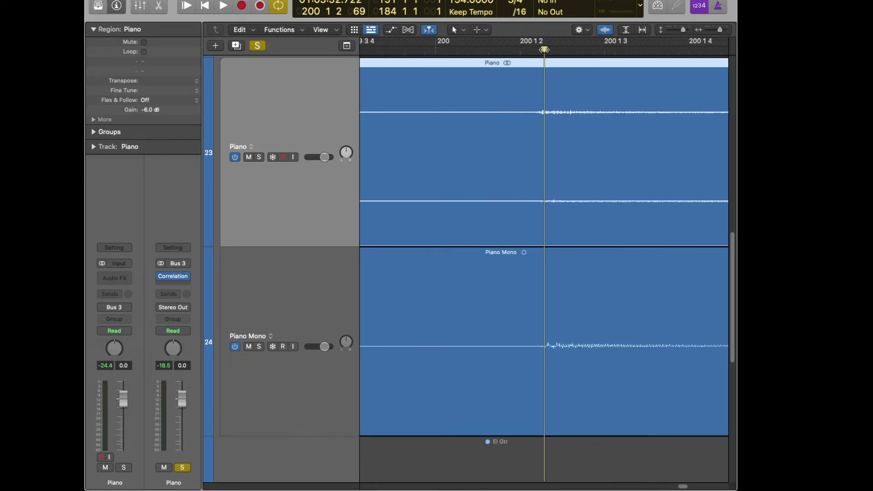
key("super+Right")
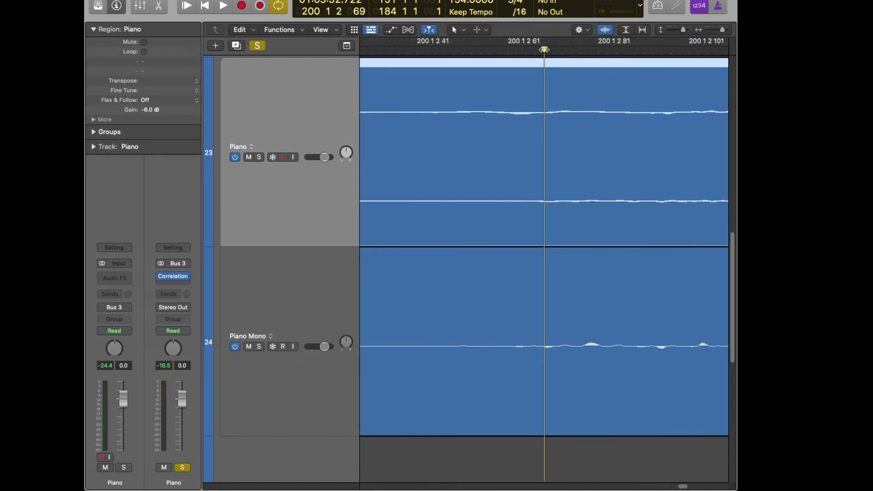
key("super+Left")
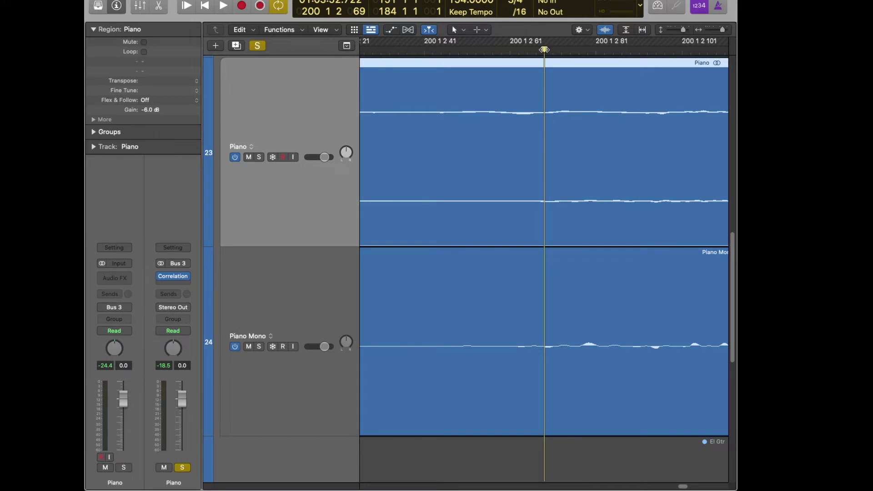
- Place the playhead at the start of bar 194 and inspect that note's attack in both piano tracks
key("super+Left")
key("super+Left")
key("super+Left")
key("super+Left")
key("super+Left")
key("super+Left")
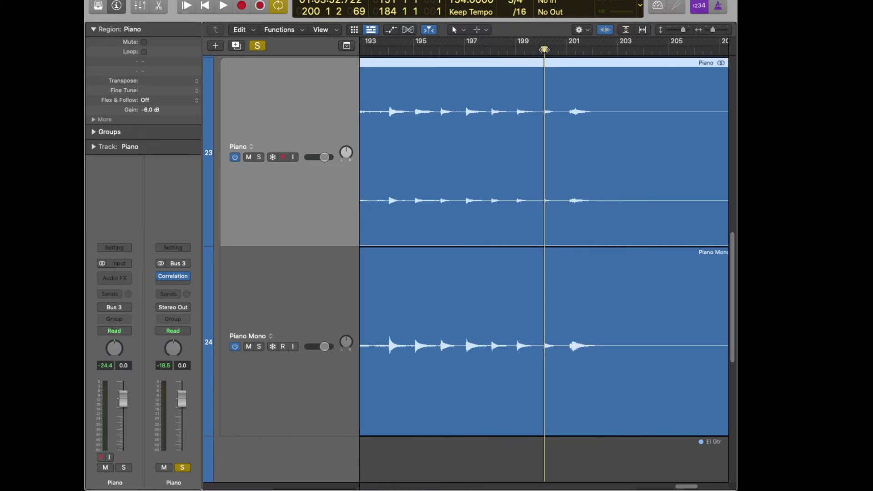
left_click(389, 44)
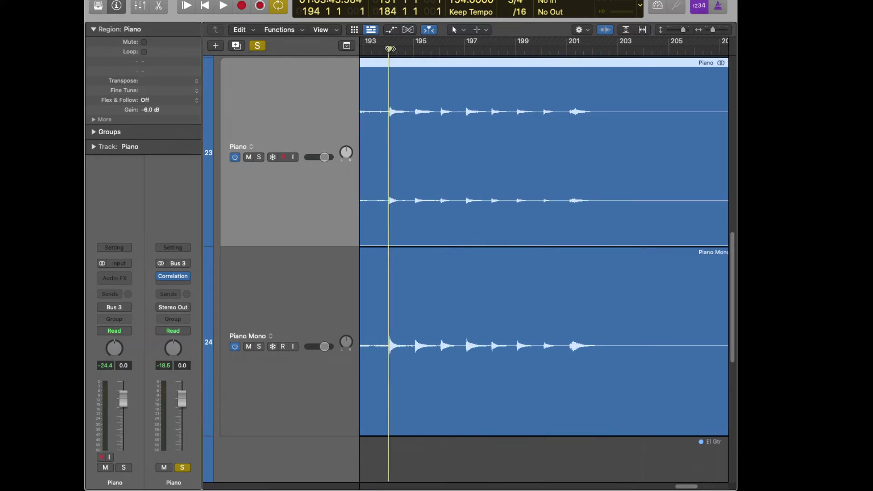
key("super+Right")
key("super+Right")
key("super+Right")
key("super+Right")
key("super+Right")
key("super+Right")
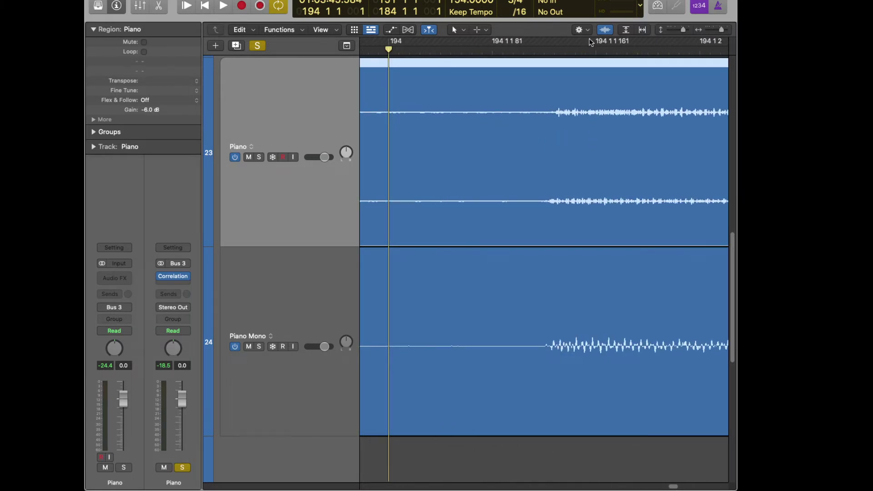
- Place the playhead at 194 1 1 155 and compare the wave cycles of both piano tracks around it
left_click(596, 56)
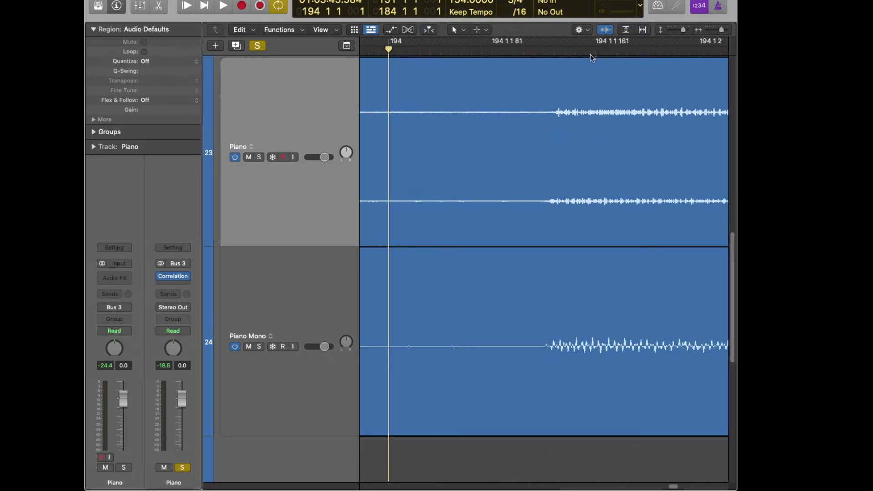
left_click(590, 57)
key("super+Right")
key("super+Right")
key("super+Right")
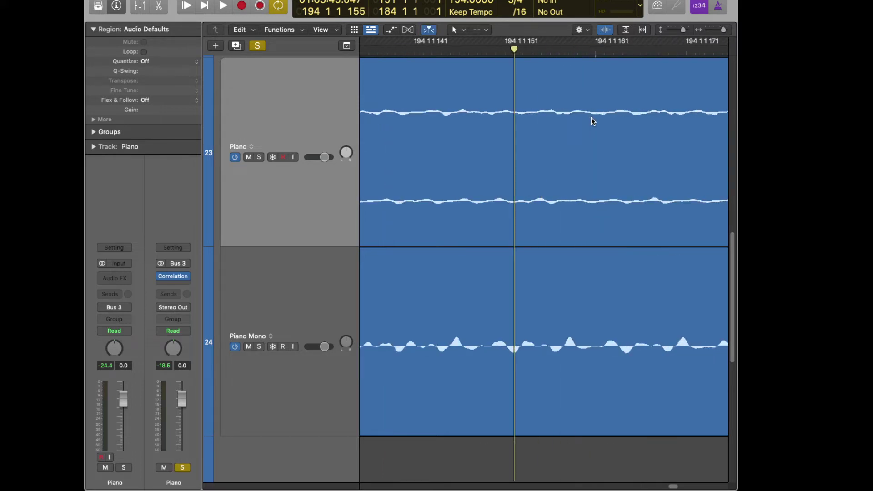
key("super+Left")
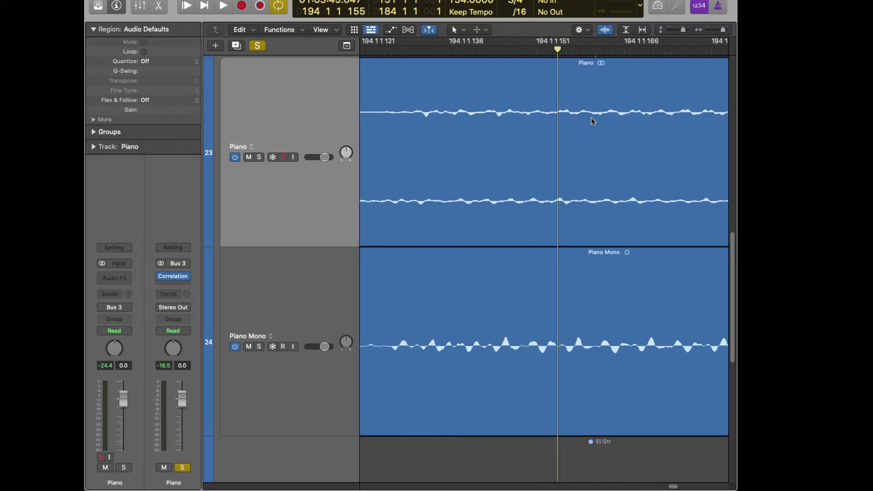
scroll(591, 118, "up", 1)
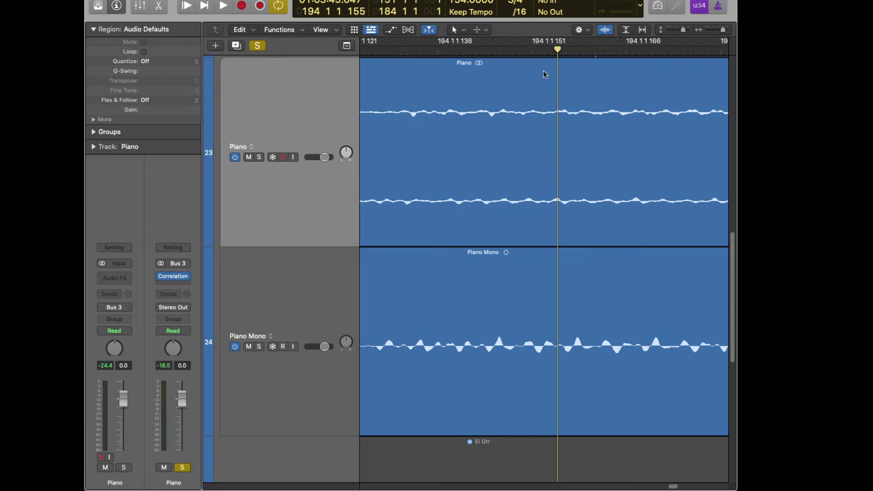
- Compare the peaks of both piano waveforms with the playhead at 194 1 1 158, 194 1 1 145 and 194 1 1 146
left_click(578, 54)
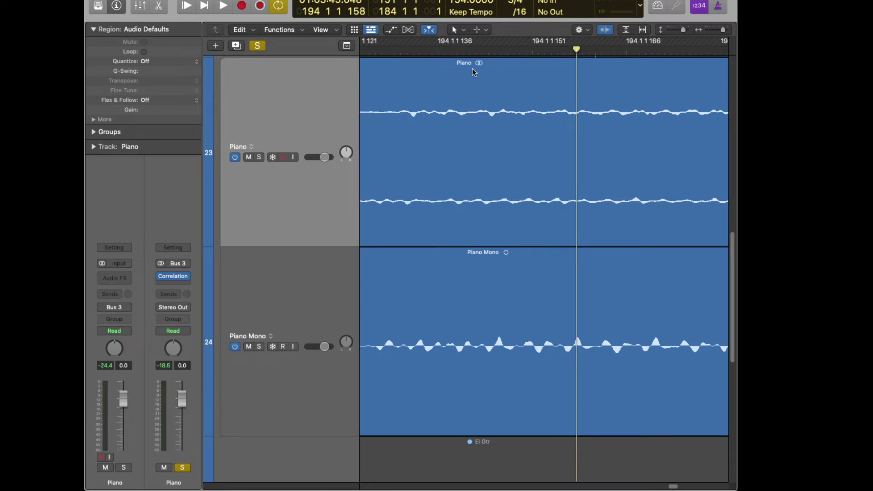
left_click(492, 54)
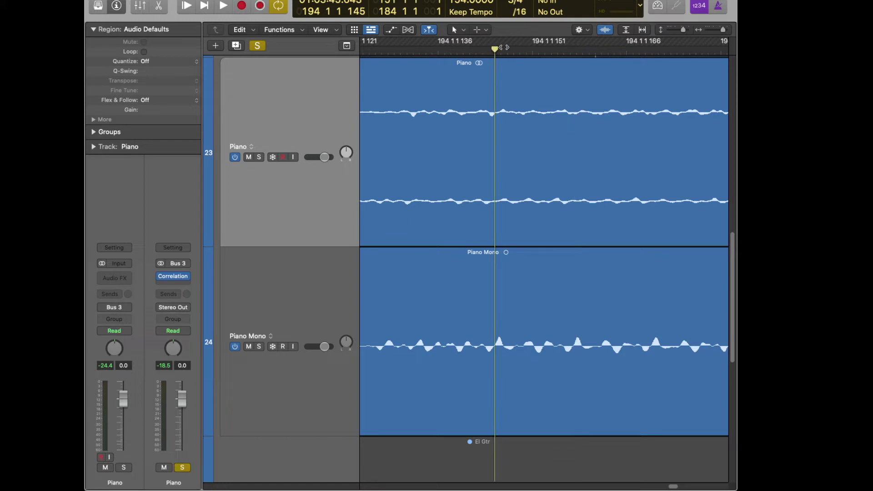
left_click(502, 47)
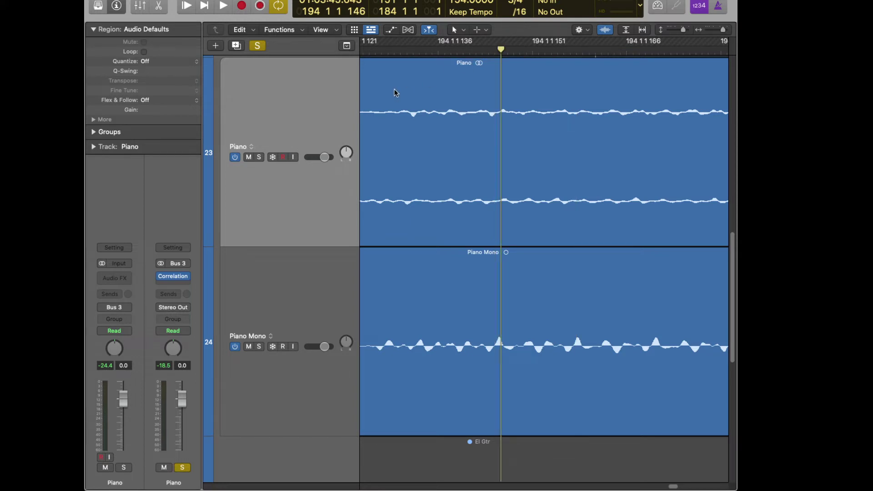
- Bring the whole song into view, play the cycled section and show the mixer
key("z")
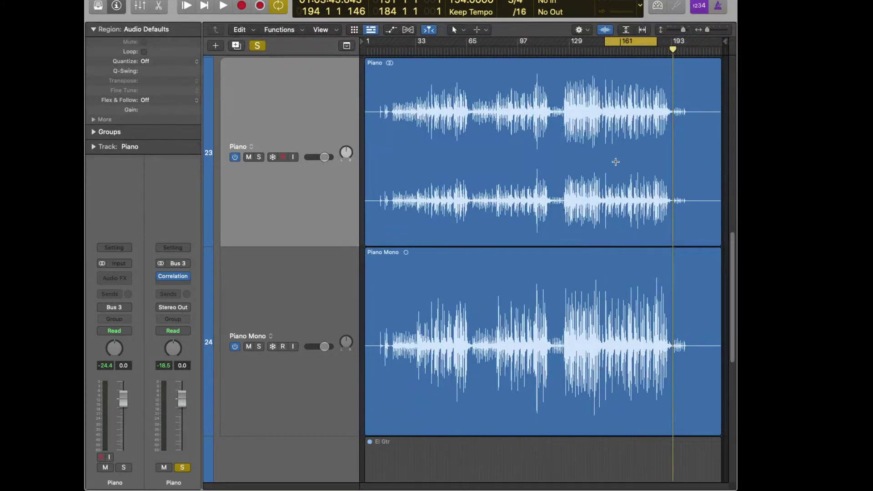
key("space")
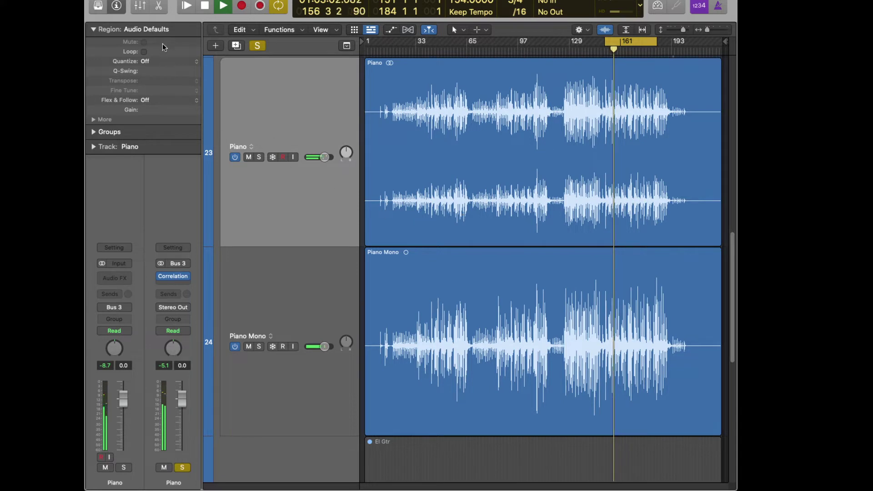
left_click(139, 5)
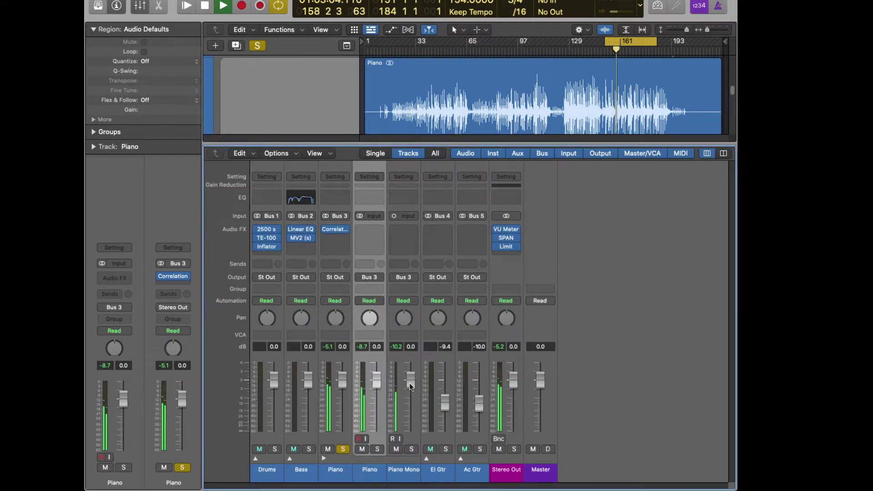
- Check the Piano bus's Correlation Meter with Piano Mono muted and unmuted, and close the meter
left_click(396, 449)
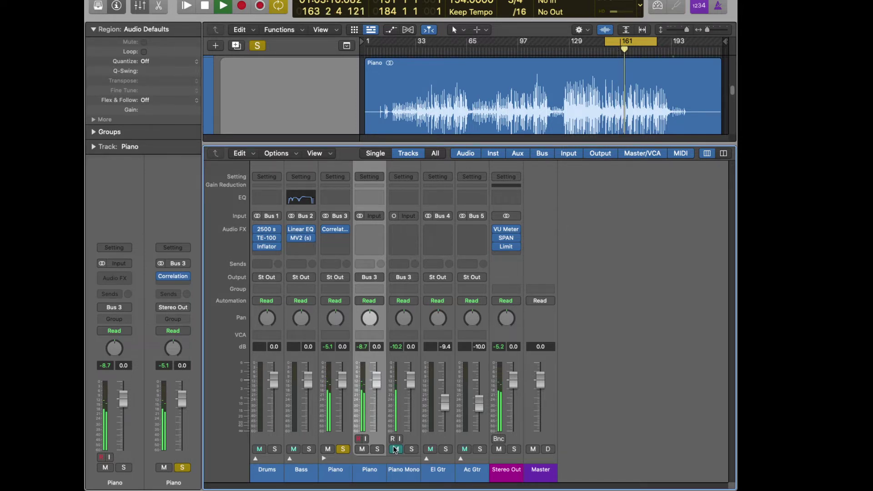
left_click(337, 231)
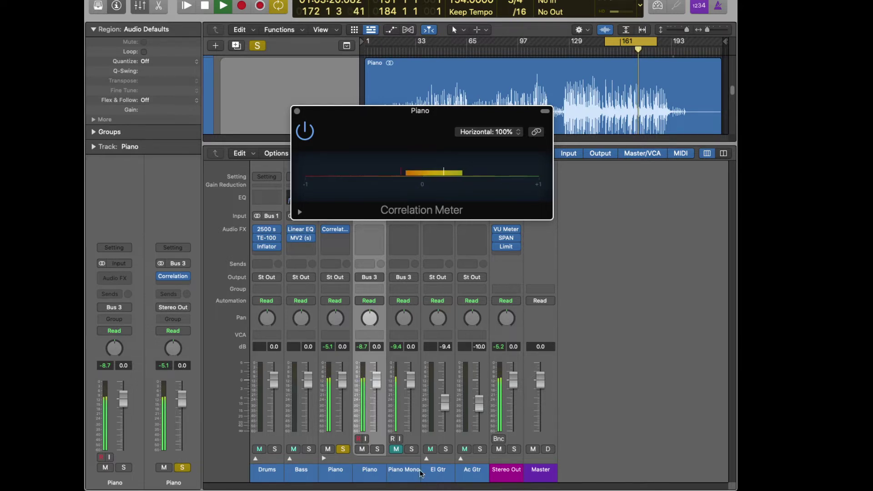
left_click(396, 450)
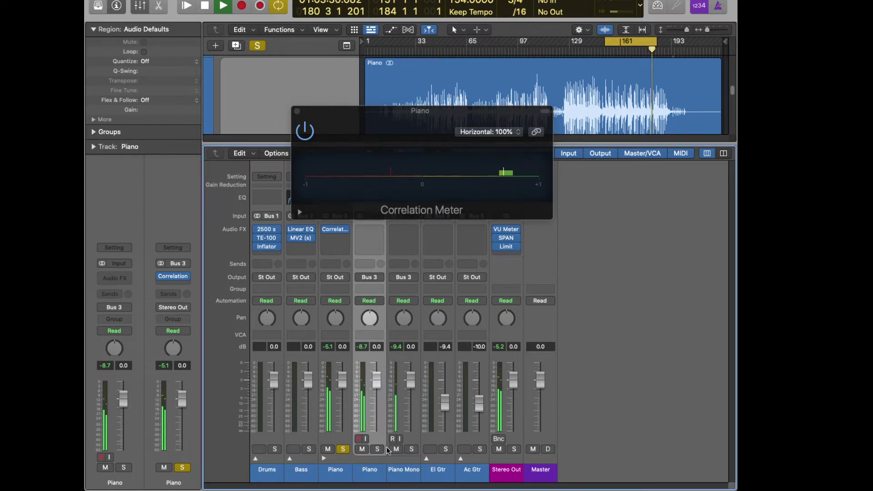
left_click(297, 111)
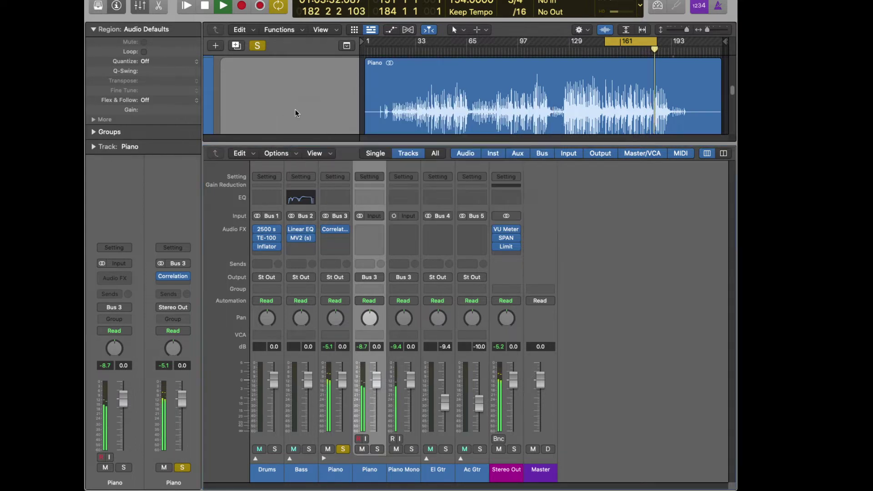
- Replace the Correlation Meter on the Piano bus with a stereo MultiMeter, keeping its window clear of the mute controls
left_click(345, 231)
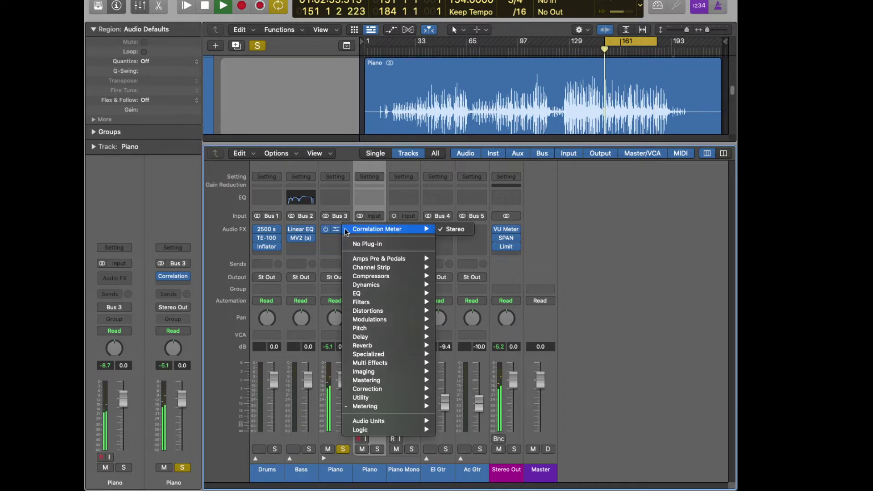
mouse_move(398, 410)
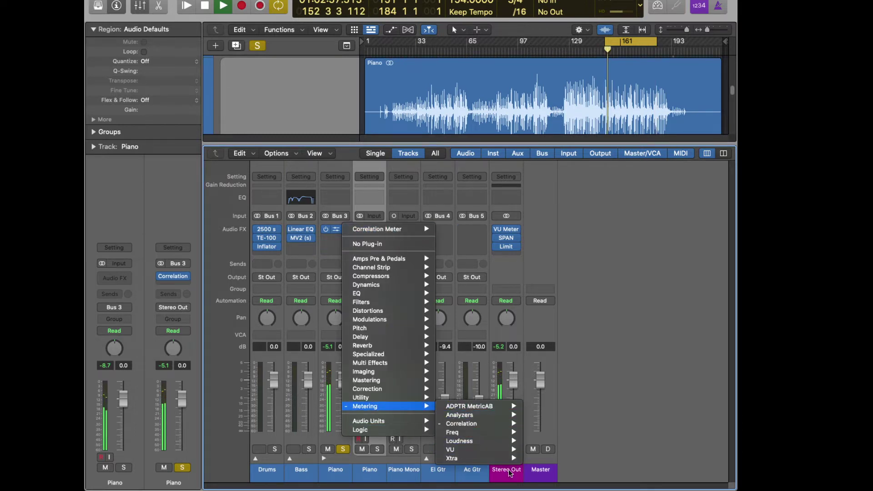
mouse_move(503, 434)
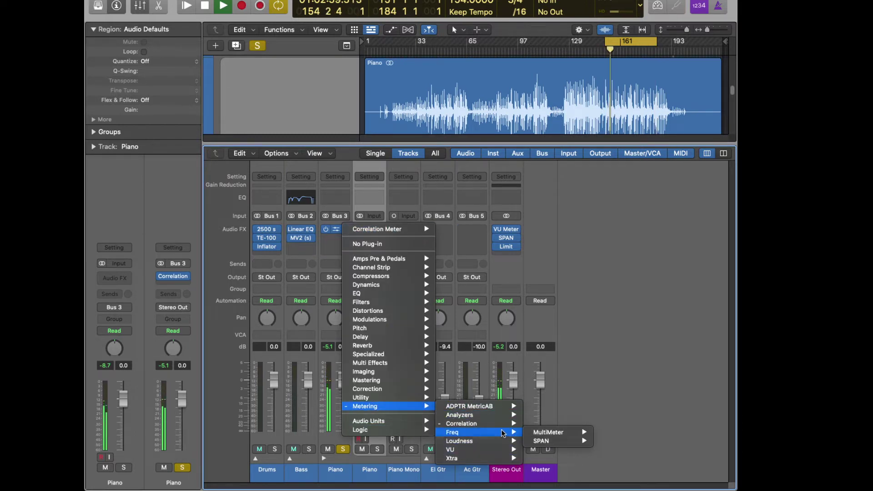
mouse_move(558, 436)
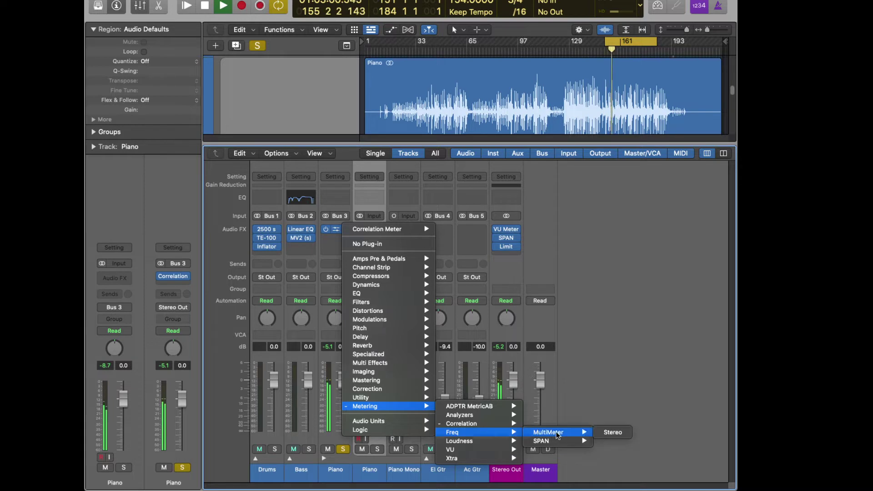
left_click(617, 432)
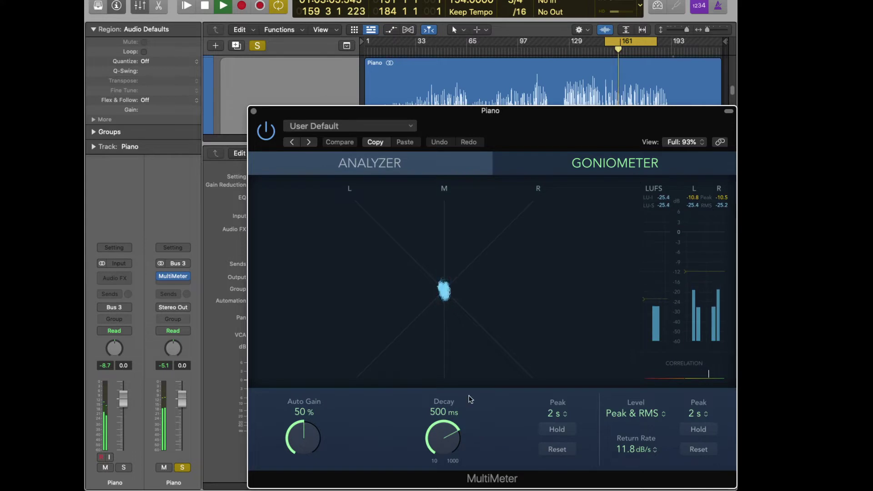
left_click_drag(489, 128, 417, 28)
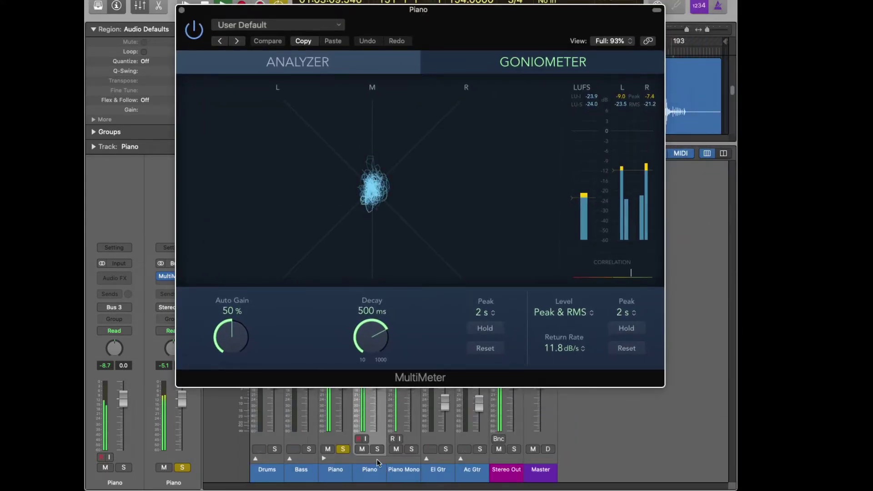
- Compare the goniometer with the stereo Piano track muted and with only Piano Mono muted, leaving Piano Mono muted
left_click(362, 449)
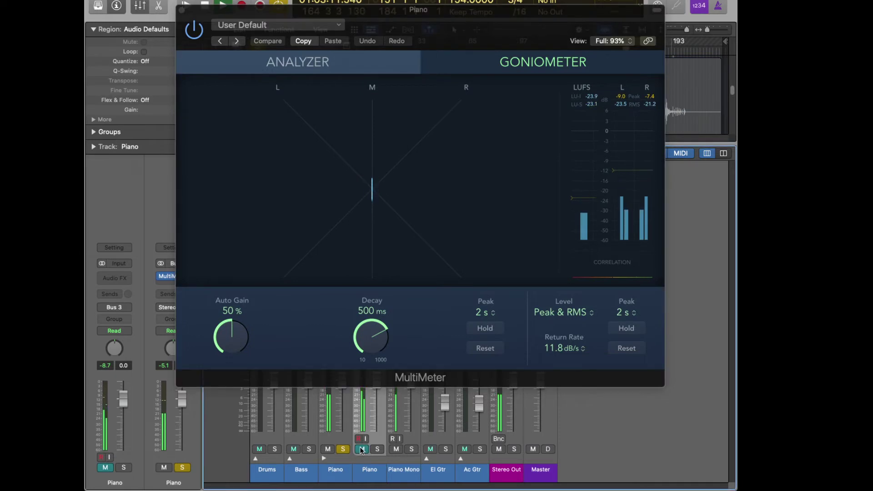
left_click(361, 449)
left_click(395, 449, "alt")
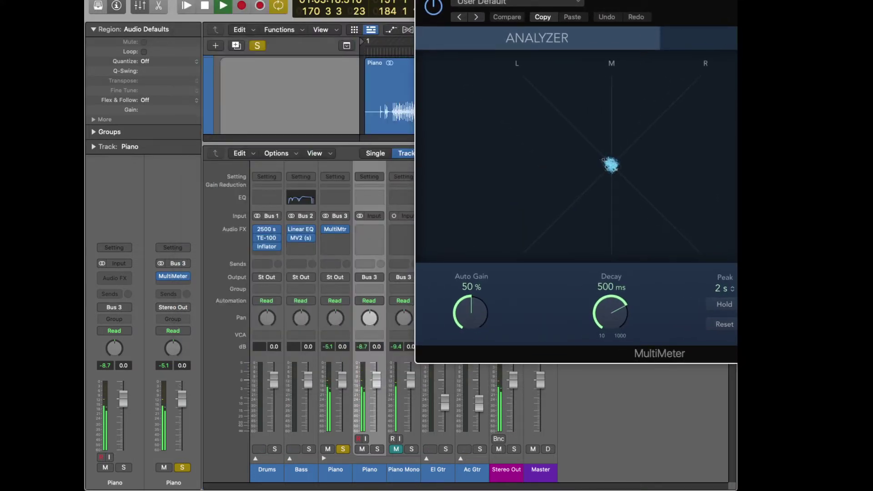
- Move the MultiMeter off the stereo Piano channel and switch that channel's pan control to Stereo Pan at +11
left_click_drag(642, 1, 616, 2)
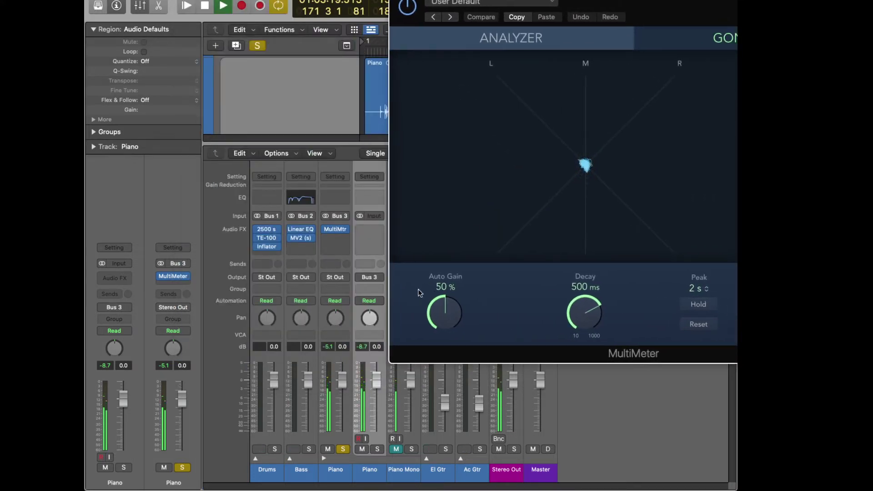
right_click(370, 321)
left_click(381, 332)
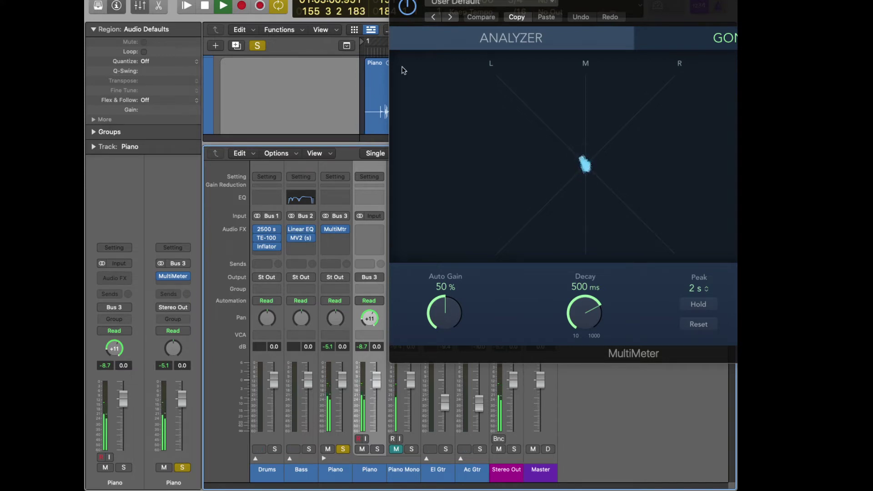
- Close the MultiMeter and remove it from the Piano bus
key("super+w")
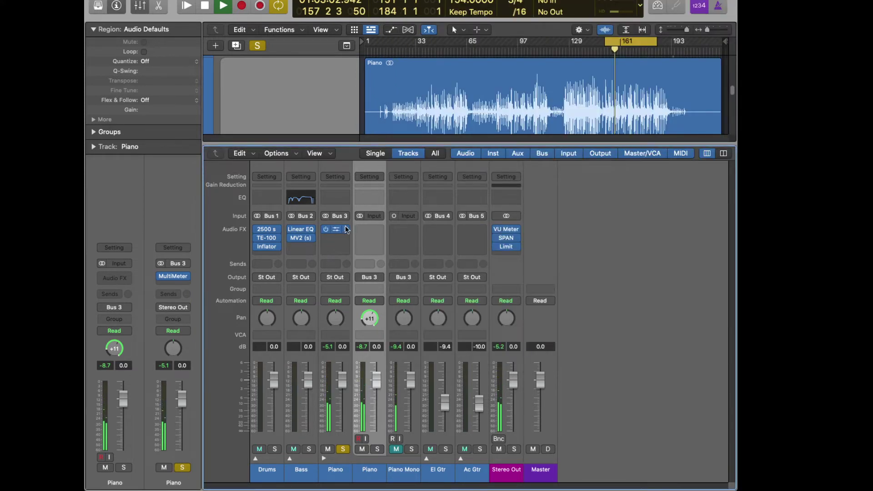
left_click(345, 230)
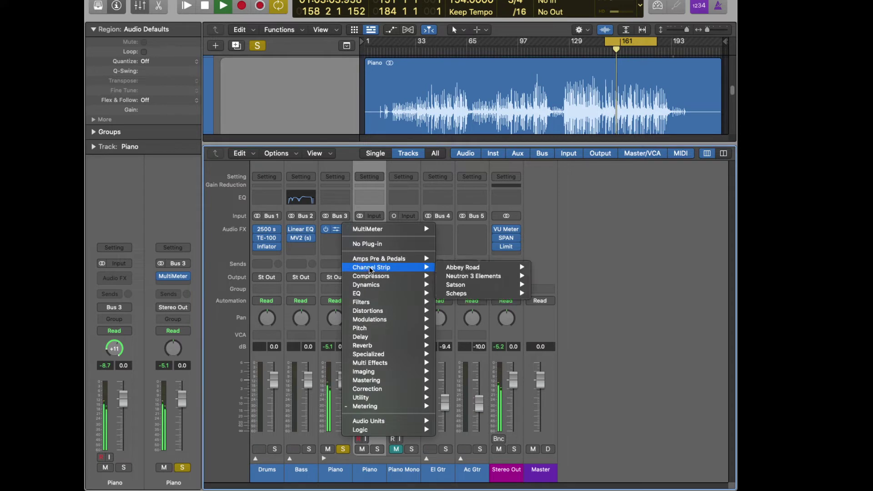
left_click(371, 244)
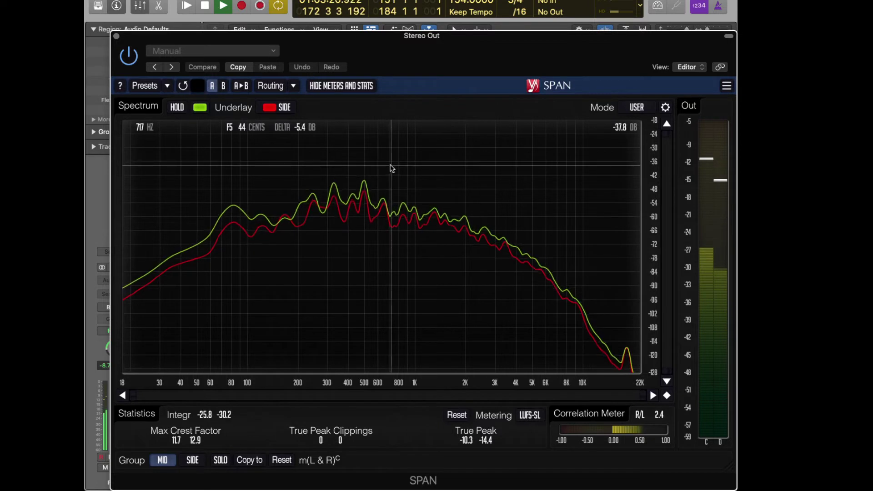
- Examine the mid and side spectrum in SPAN on Stereo Out and place its window clear of the channel solo controls
left_click_drag(392, 168, 359, 194)
left_click(115, 37)
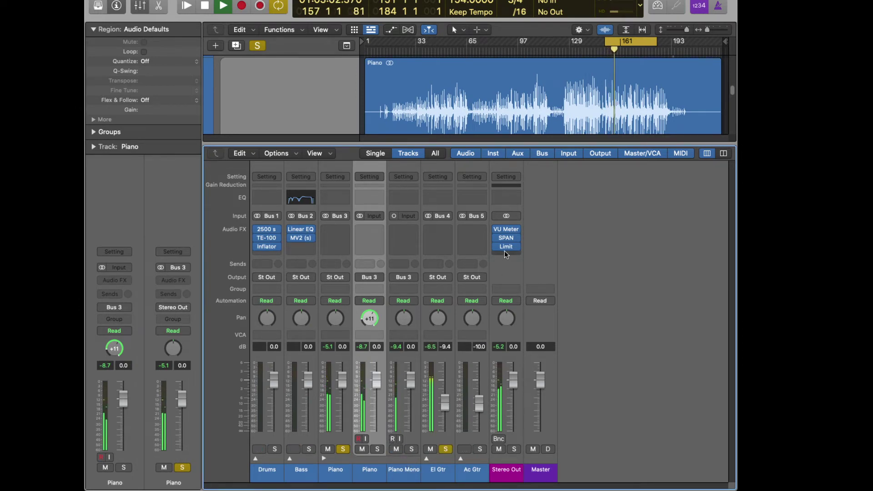
left_click(507, 240)
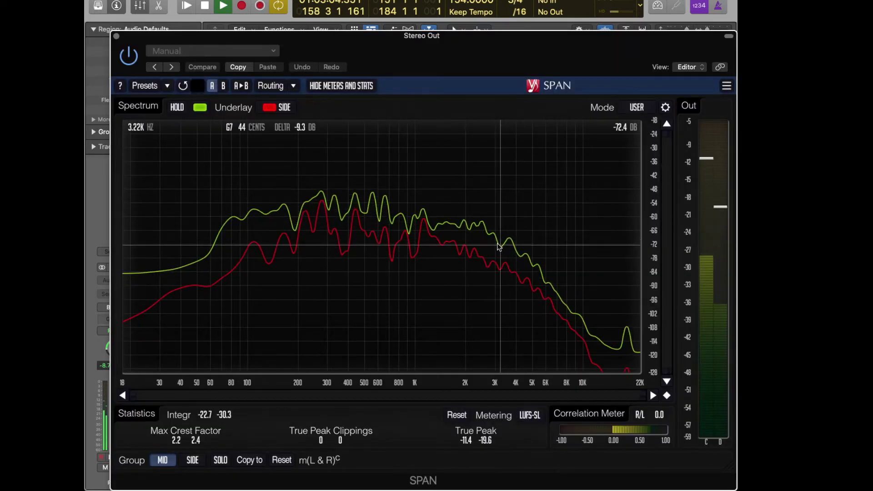
left_click_drag(331, 42, 340, 0)
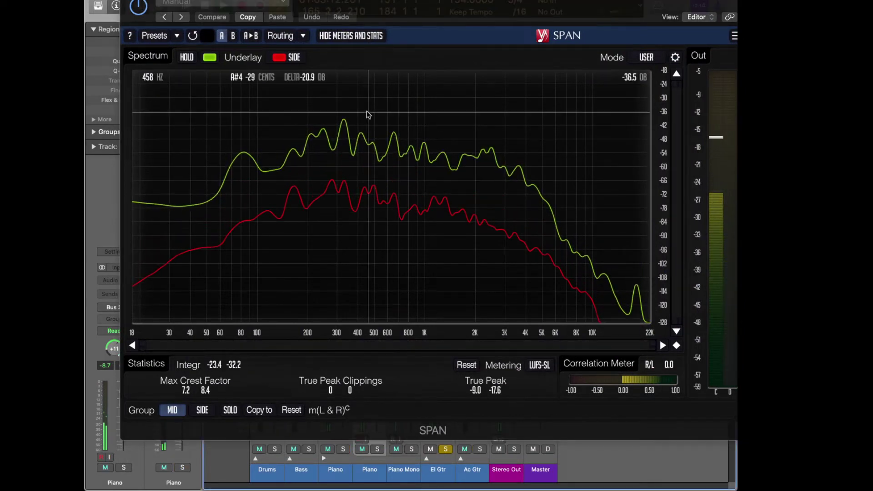
- Audition isolated bands of the soloed El Gtr in SPAN, varying the bandwidth around 657 Hz and sweeping to about 1.58 kHz and 1.04 kHz
left_click_drag(300, 108, 395, 115)
scroll(394, 114, "down", 1)
scroll(394, 114, "up", 4)
scroll(395, 115, "up", 3)
scroll(395, 115, "down", 2)
scroll(394, 114, "up", 2)
scroll(394, 114, "down", 1)
scroll(394, 114, "down", 1)
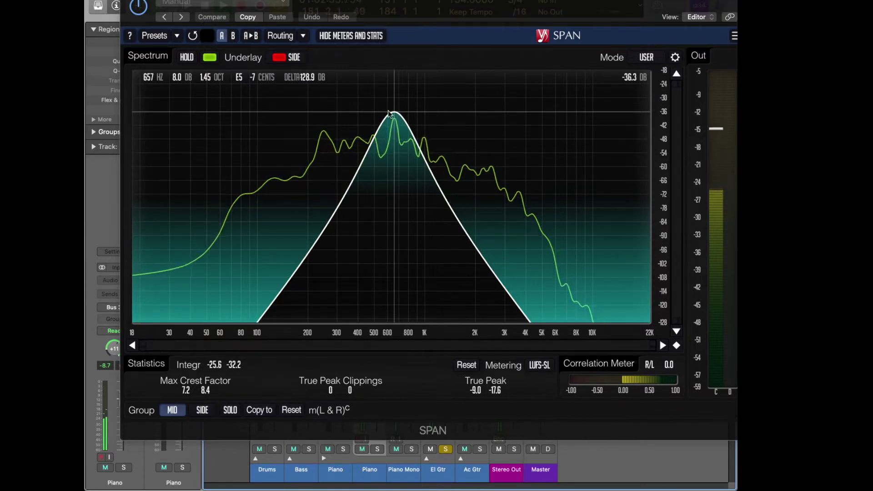
left_click_drag(388, 114, 459, 125)
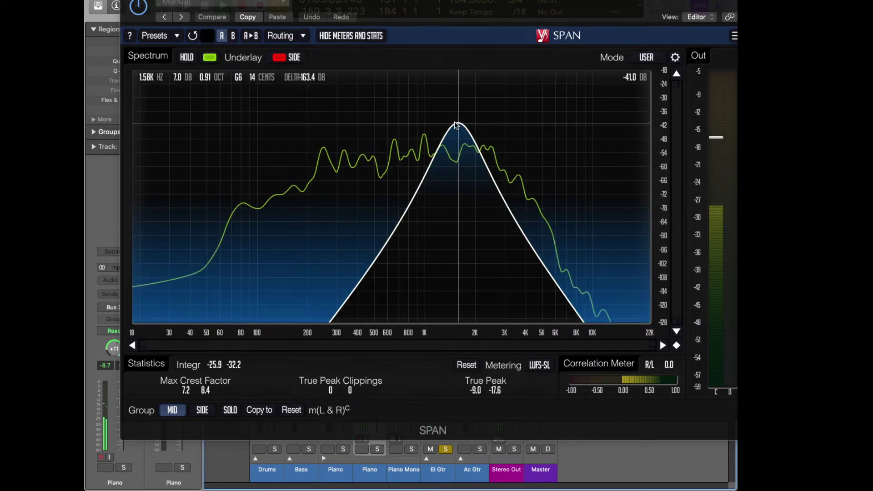
left_click_drag(457, 124, 428, 128)
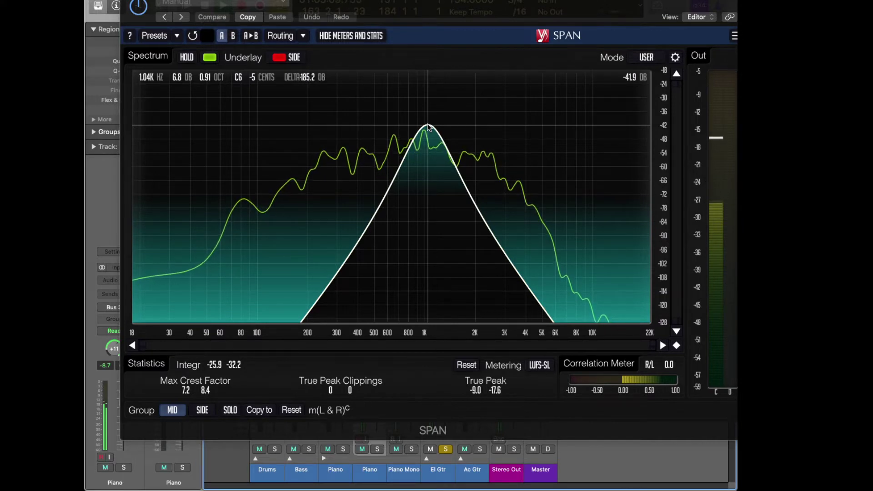
left_click_drag(428, 128, 428, 128)
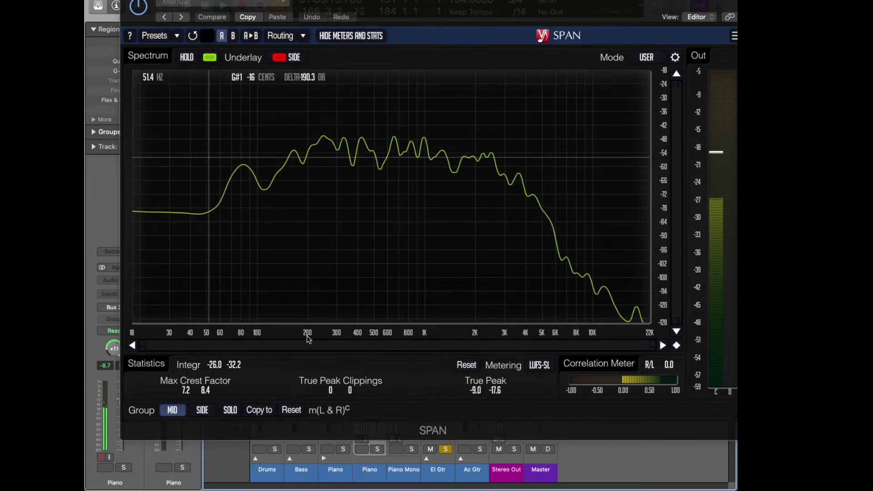
- Solo Ac Gtr instead of El Gtr and audition its low-mid frequency bands in SPAN
left_click(447, 450)
left_click(480, 449)
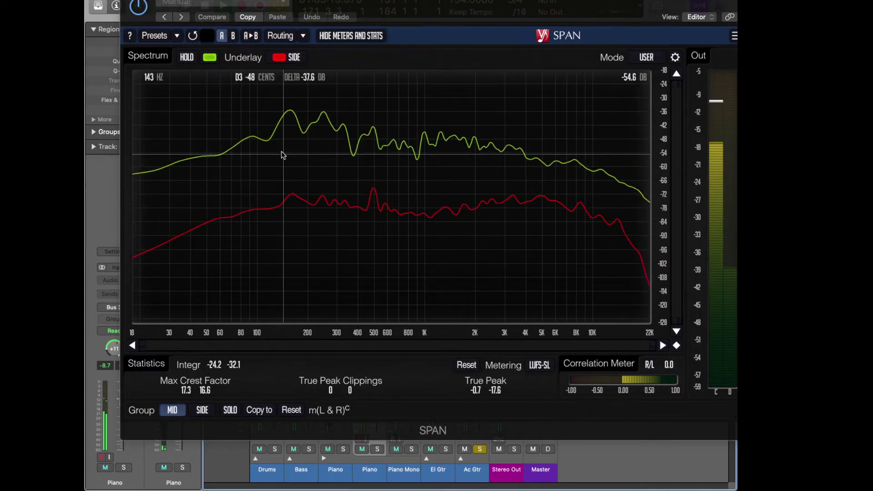
left_click_drag(308, 108, 368, 120)
- Solo the stereo Piano instead of Ac Gtr, audition its bands around 307 Hz and 495 Hz in SPAN, and close the analyzer
left_click(376, 449)
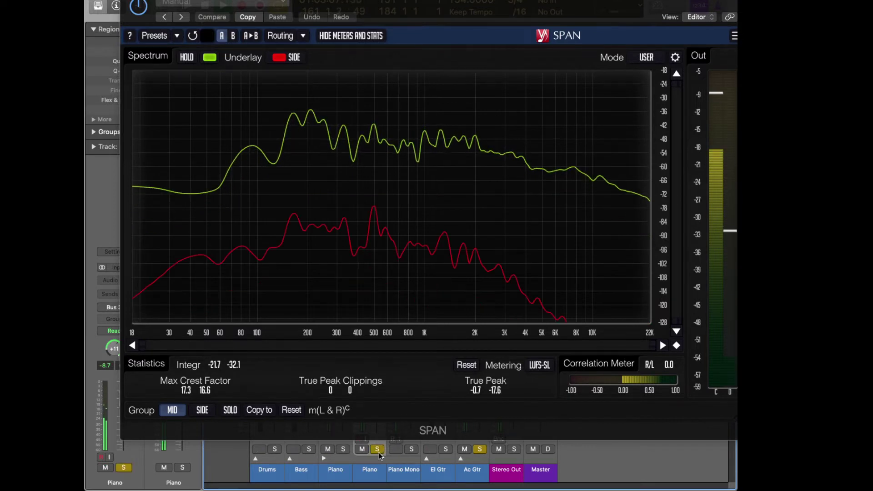
left_click(481, 448)
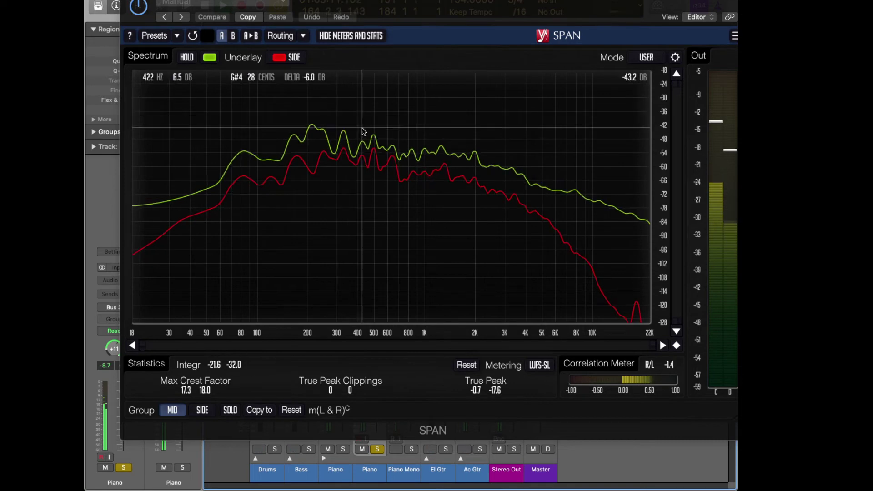
mouse_move(397, 135)
left_mouse_down()
mouse_move(458, 129)
mouse_move(314, 123)
mouse_move(339, 125)
left_mouse_up()
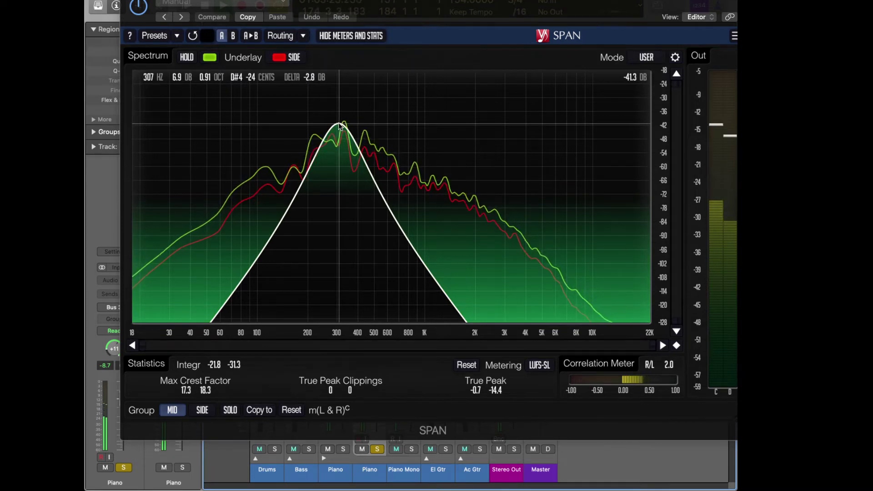
mouse_move(353, 132)
left_mouse_down()
mouse_move(422, 132)
mouse_move(374, 128)
left_mouse_up()
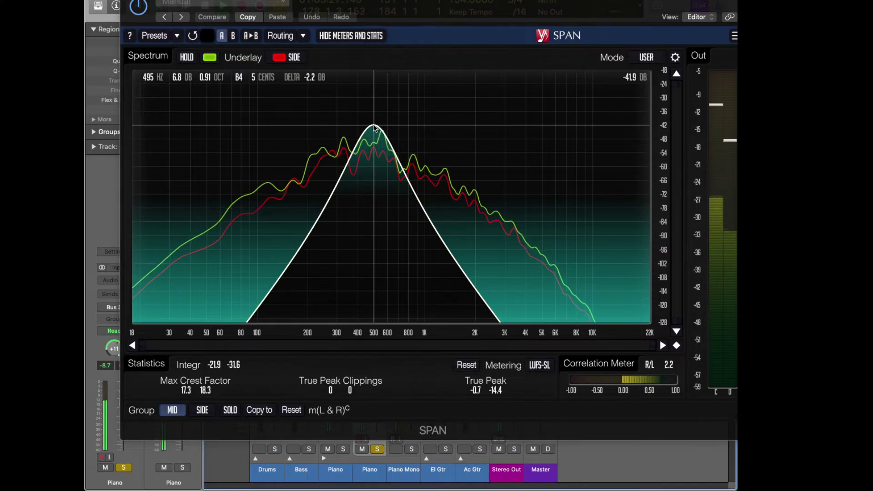
scroll(374, 127, "down", 2)
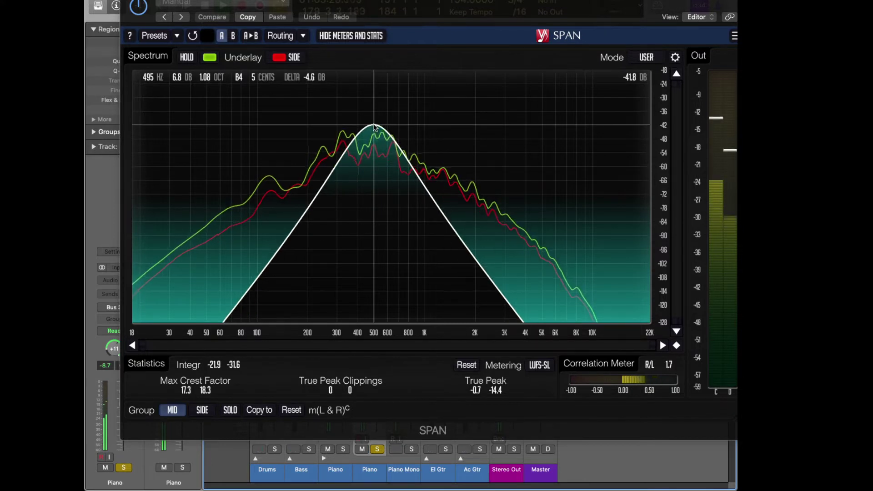
left_click_drag(373, 128, 278, 136)
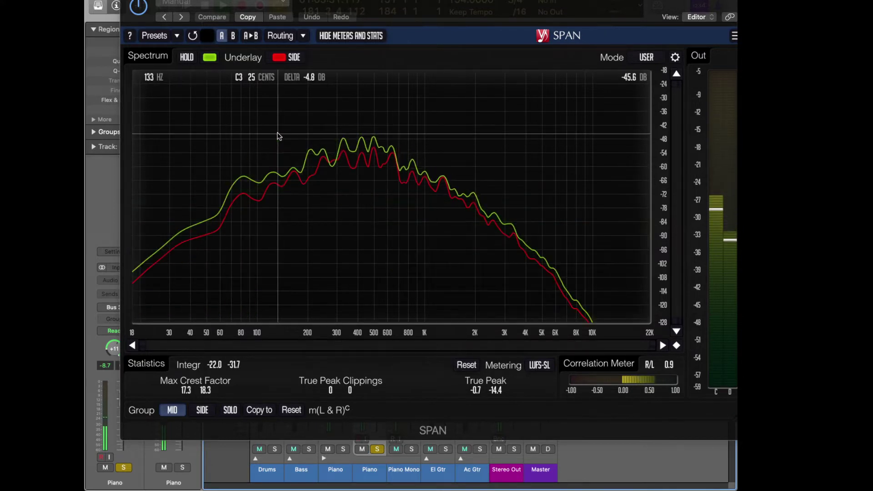
key("super+w")
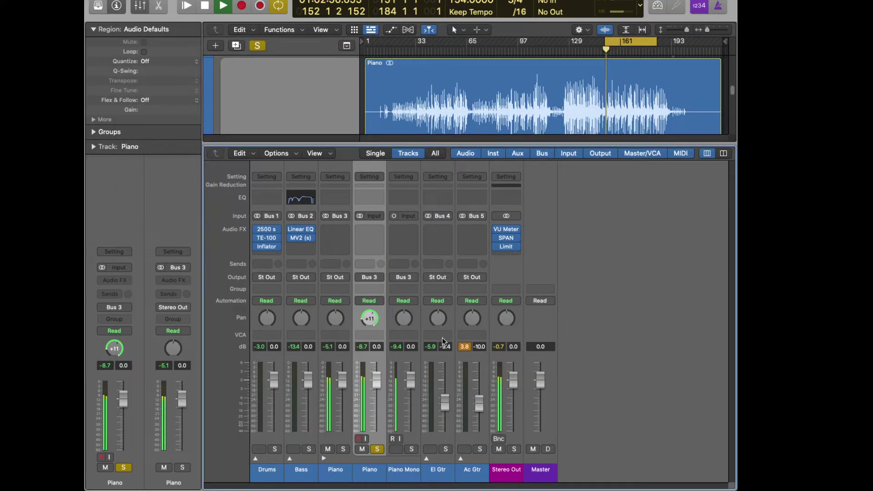
- Briefly audition the Bass with the stereo Piano, then solo Piano Mono too and lower its fader to -∞
left_click(309, 449)
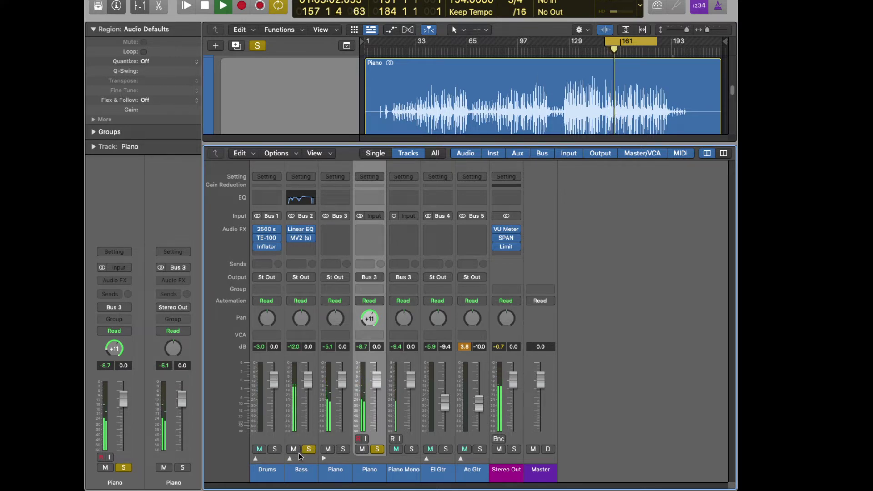
left_click(309, 449)
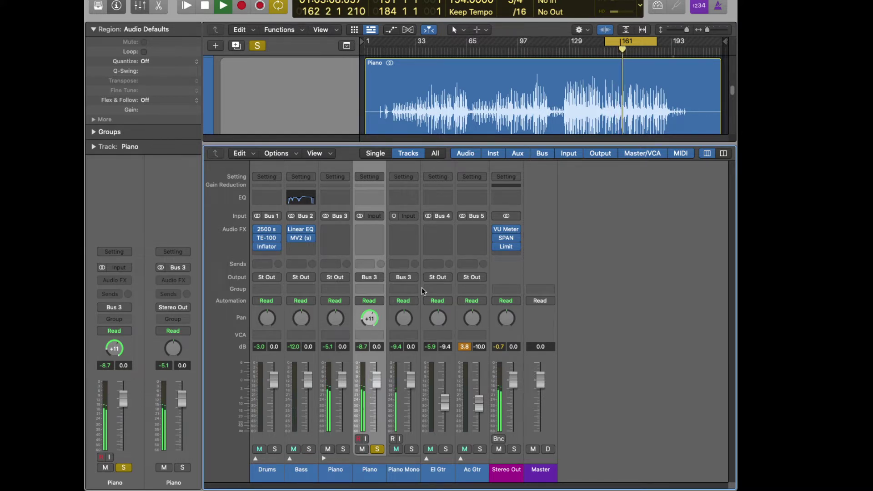
left_click(411, 449)
left_click_drag(410, 379, 410, 431)
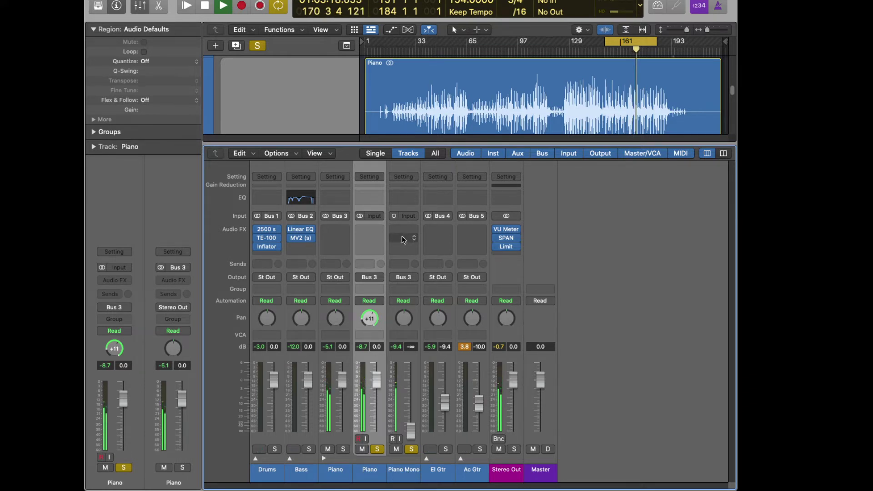
- Insert a stereo Ozone Imager 2 as the first audio effect on the stereo Piano channel
left_click(382, 231)
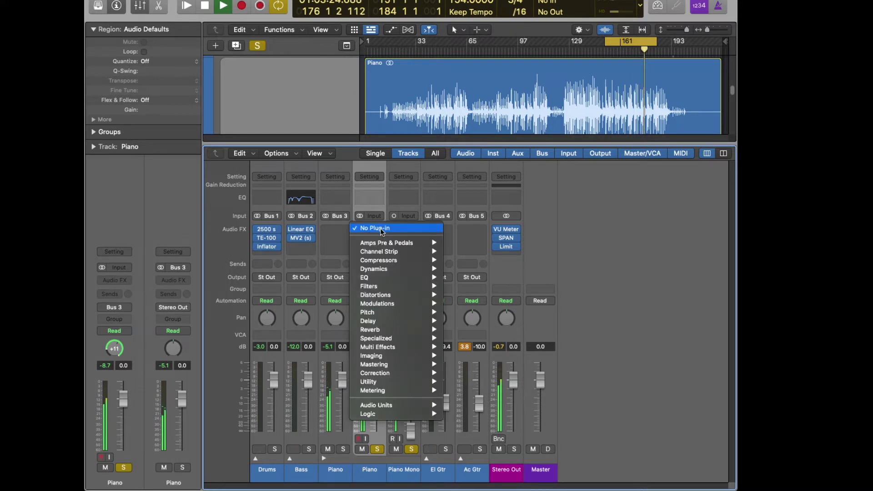
mouse_move(408, 357)
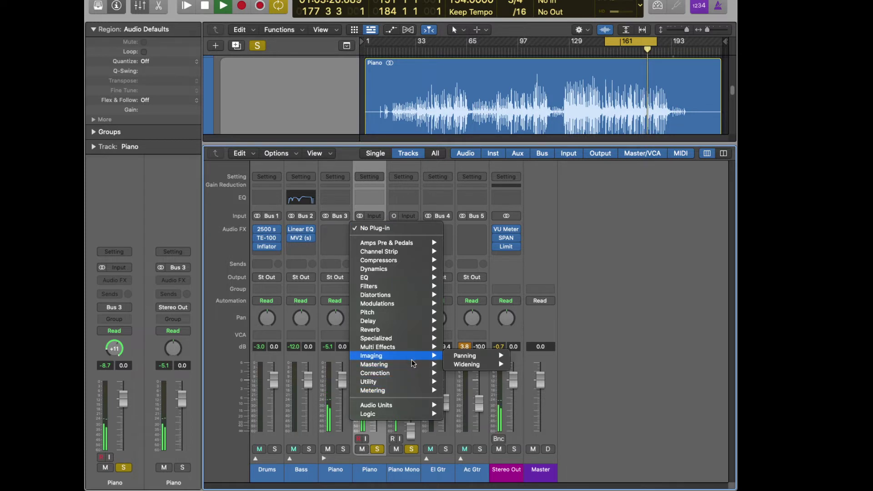
mouse_move(470, 359)
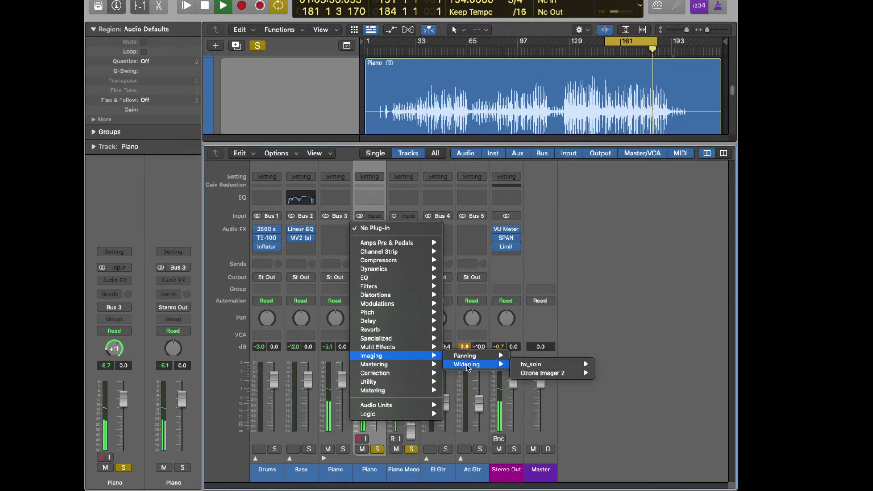
mouse_move(387, 384)
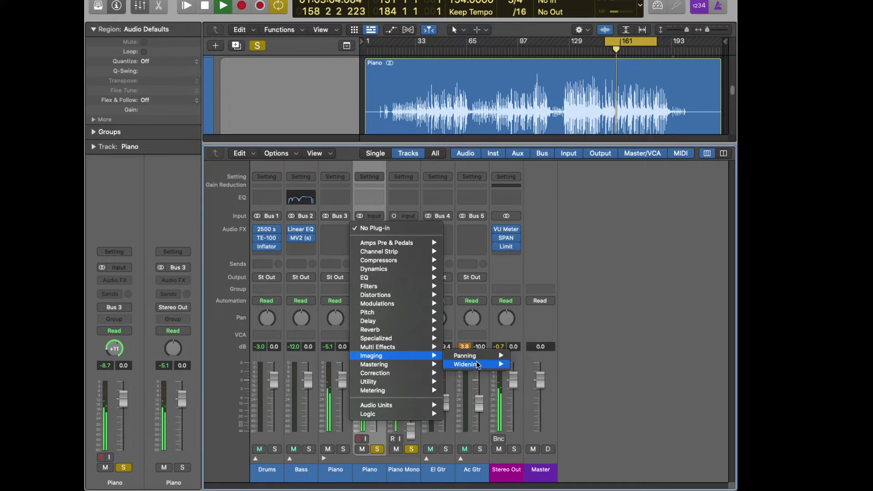
mouse_move(545, 375)
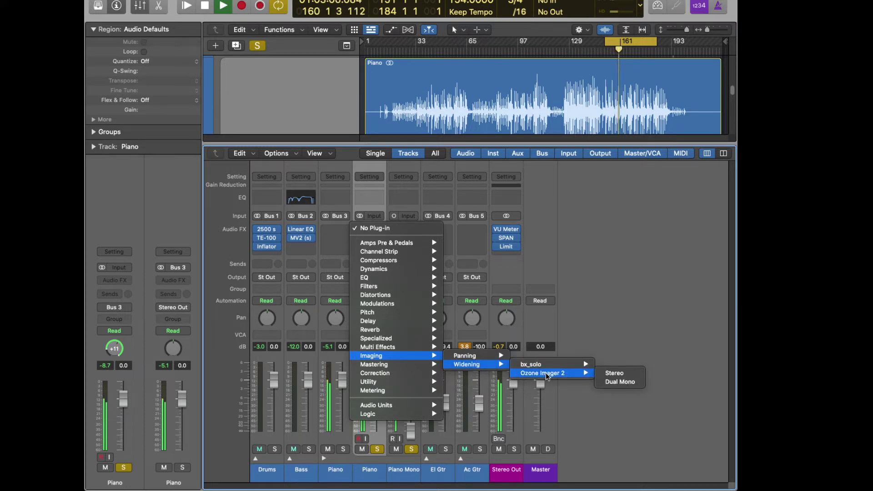
mouse_move(583, 370)
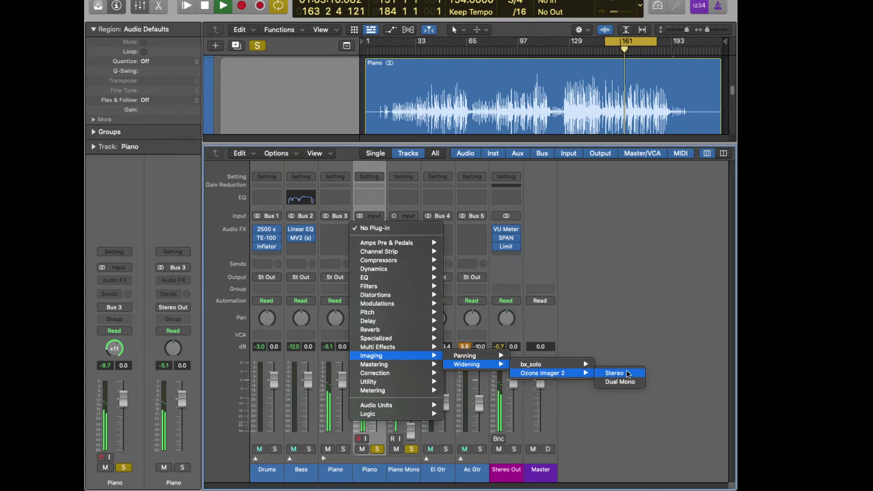
- Insert Ozone Imager 2 in stereo on the Piano audio track, enabling Stereoize at 2.6 ms and setting Width to 16%
left_click(627, 374)
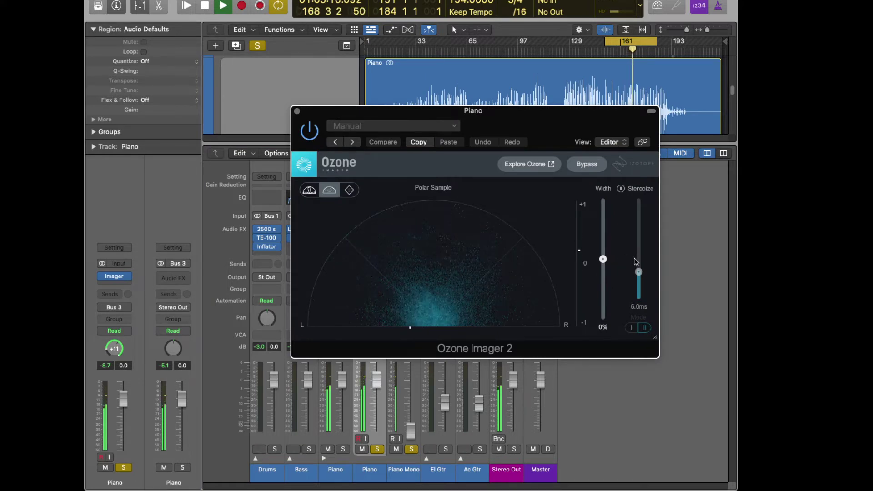
left_click(621, 188)
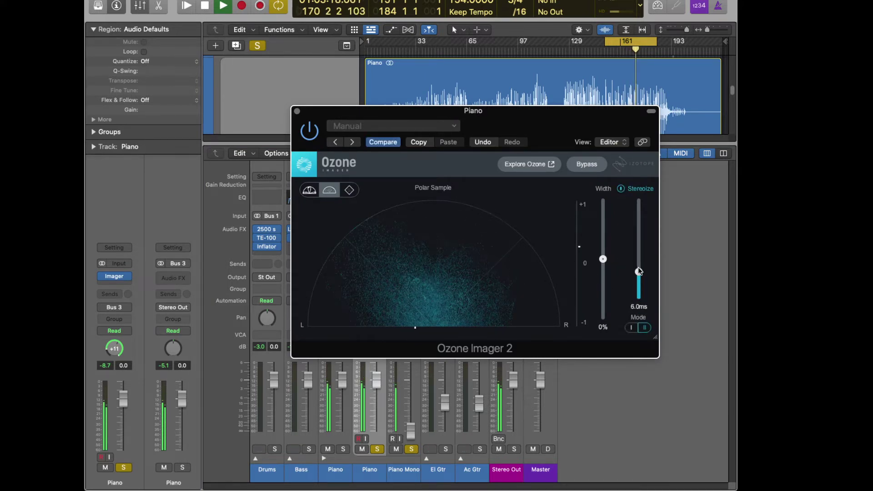
left_click_drag(639, 271, 642, 292)
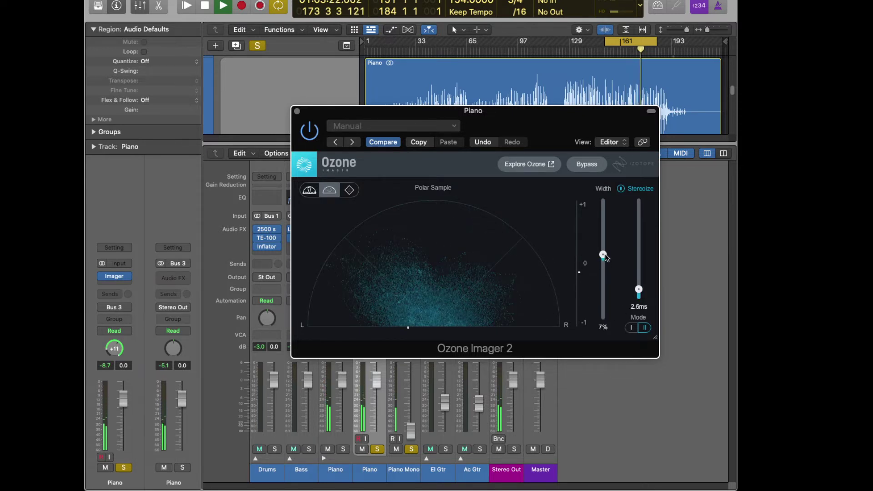
mouse_move(604, 257)
left_mouse_down()
mouse_move(607, 198)
mouse_move(602, 249)
left_mouse_up()
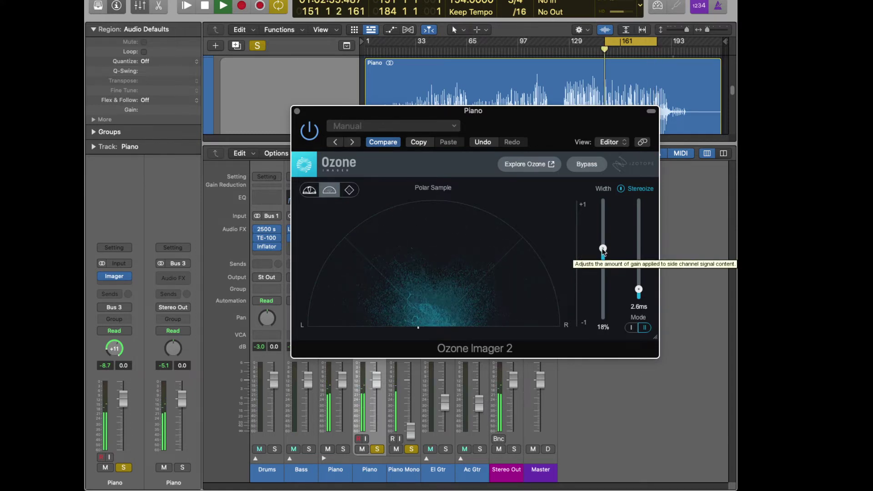
left_click_drag(604, 251, 603, 252)
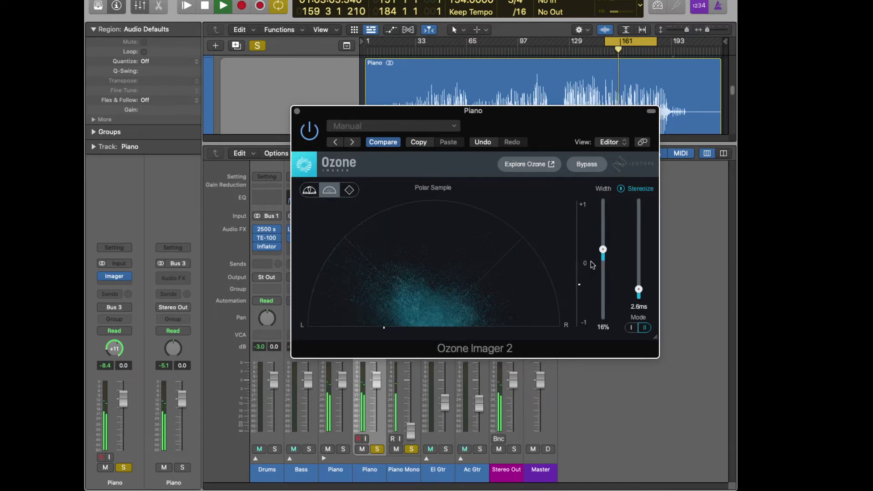
left_click(297, 111)
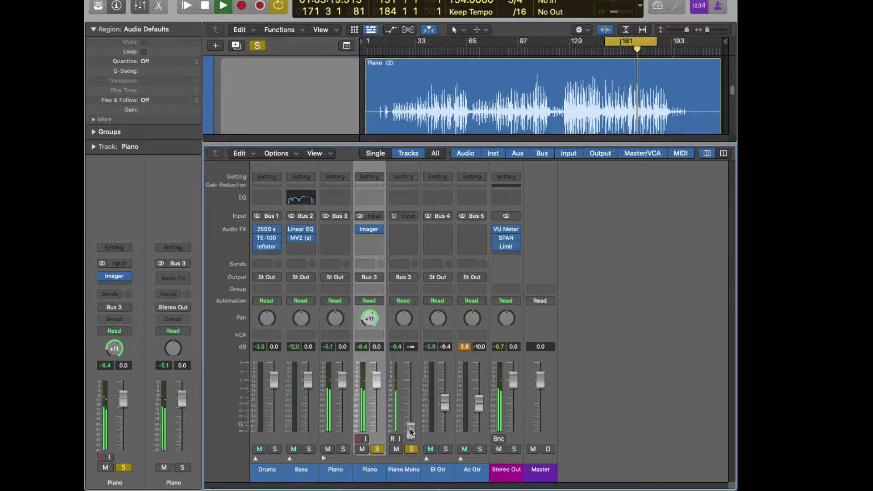
- Raise the Piano Mono track's level to -5.1 dB and check the mid and side spectrum in SPAN on Stereo Out
left_click_drag(410, 432, 413, 409)
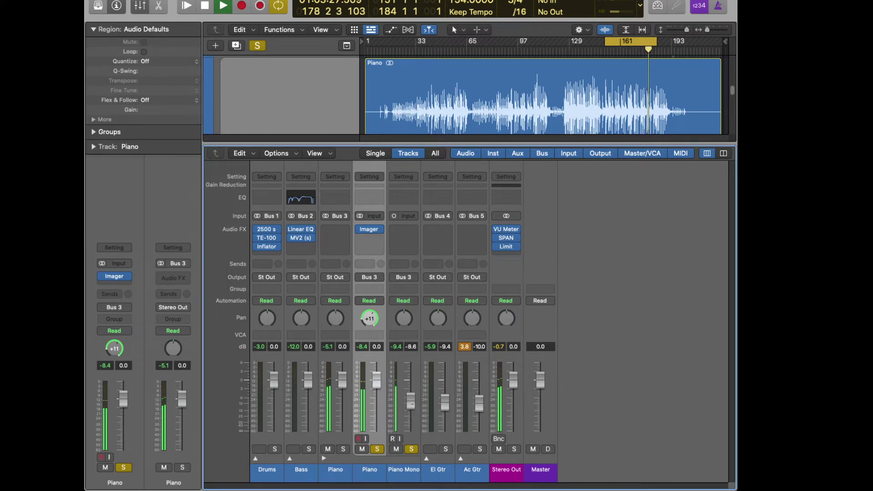
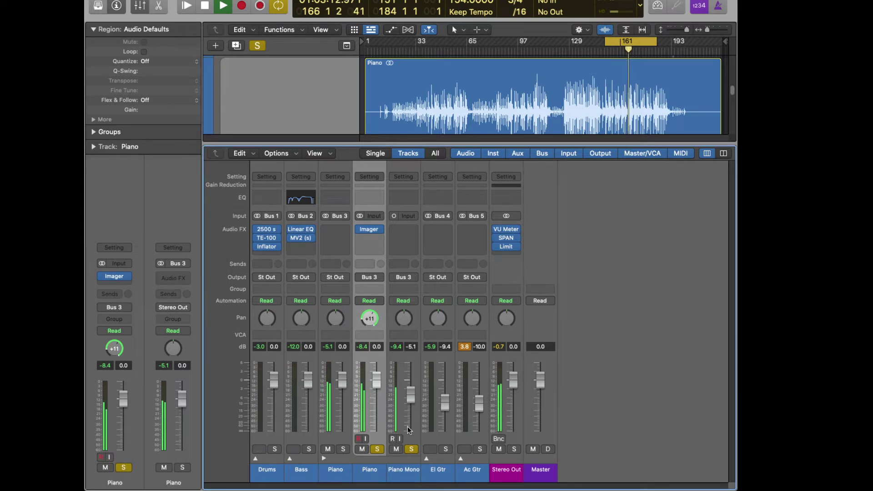
left_click(508, 239)
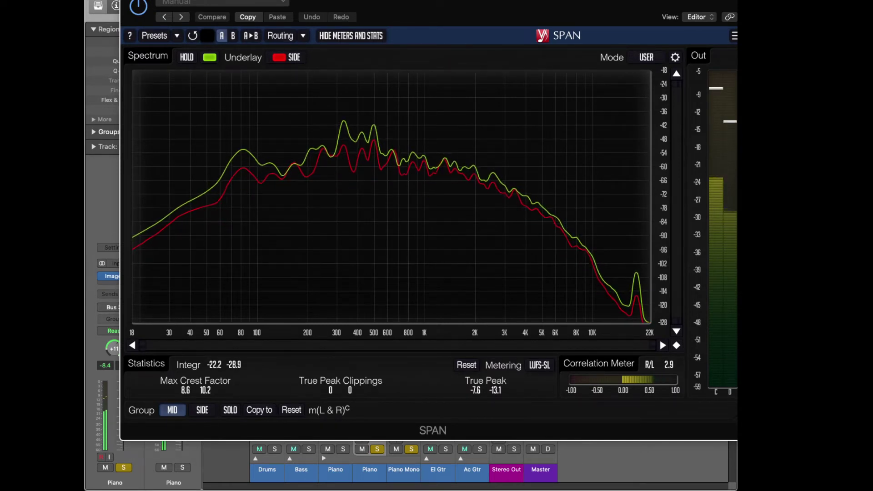
key("super+w")
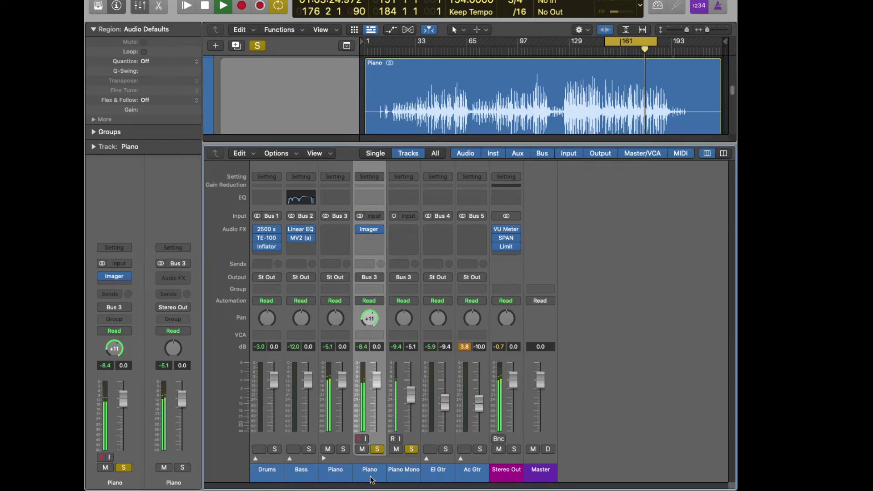
- Insert the bx_XL V2 limiter in stereo on the Piano bus fed by Bus 3
left_click(345, 230)
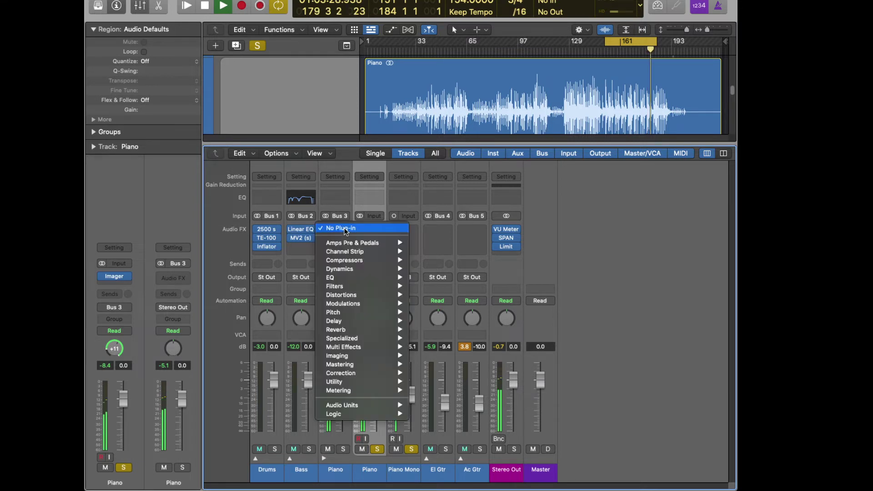
mouse_move(384, 270)
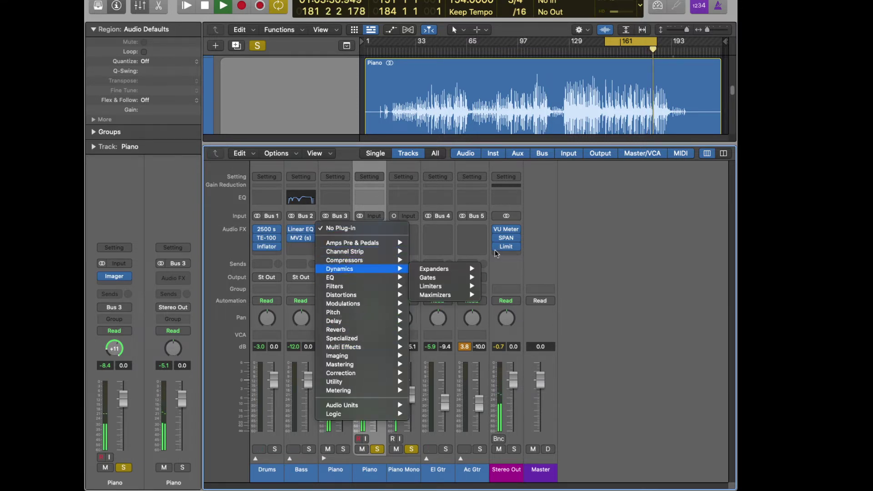
mouse_move(430, 286)
mouse_move(504, 295)
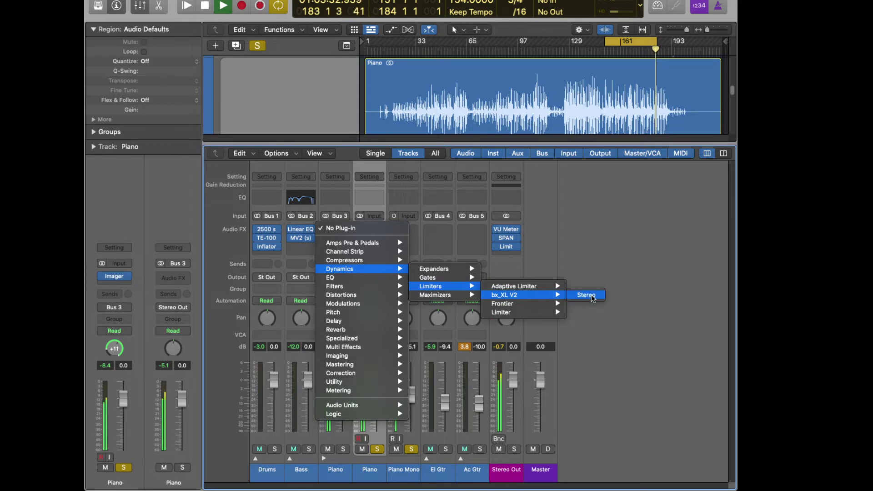
left_click(589, 295)
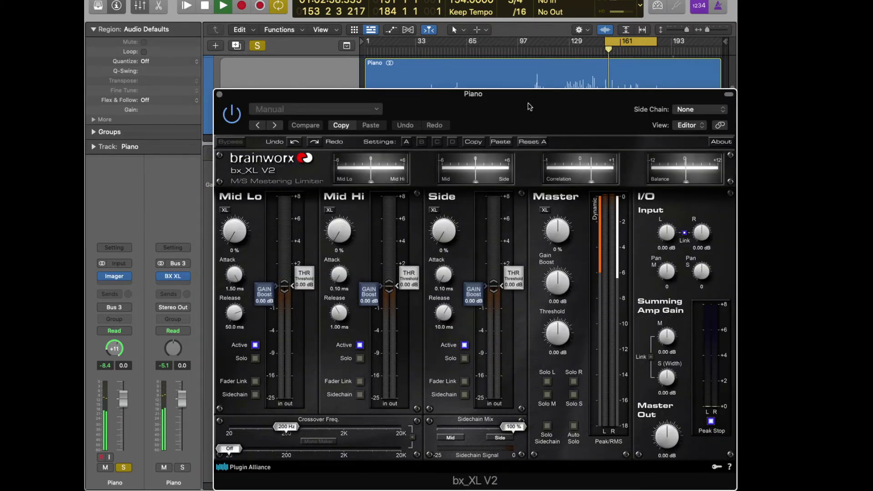
left_click_drag(529, 106, 496, 20)
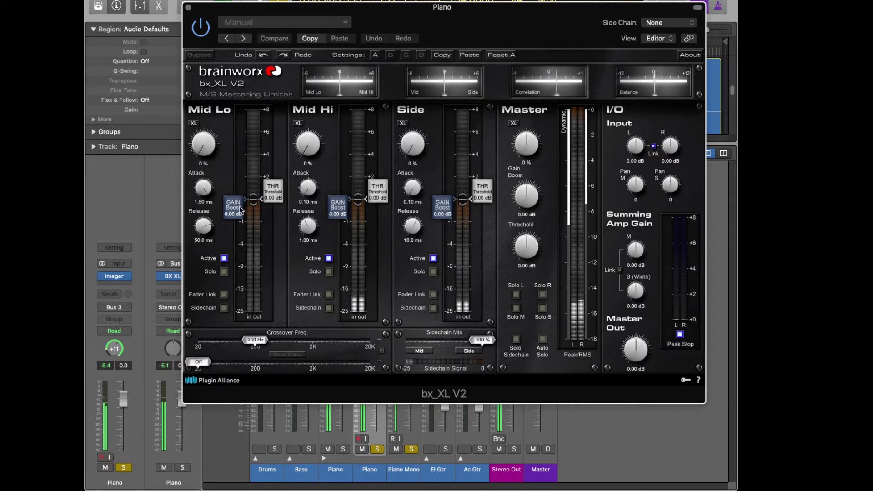
- Set the limiter thresholds to -6.08 dB for Mid Lo, -9.07 dB for Mid Hi and -11.67 dB for Side
left_click_drag(279, 200, 278, 248)
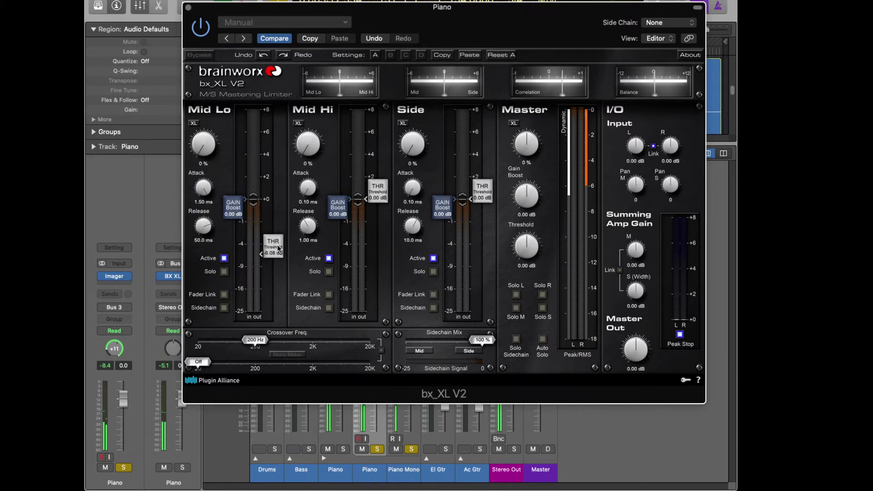
left_click_drag(376, 195, 374, 230)
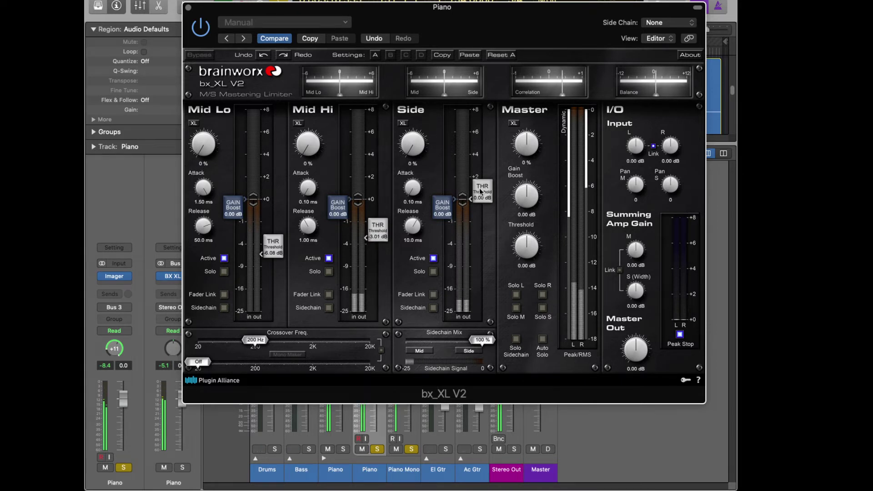
left_click_drag(481, 191, 482, 273)
left_click_drag(375, 221, 377, 261)
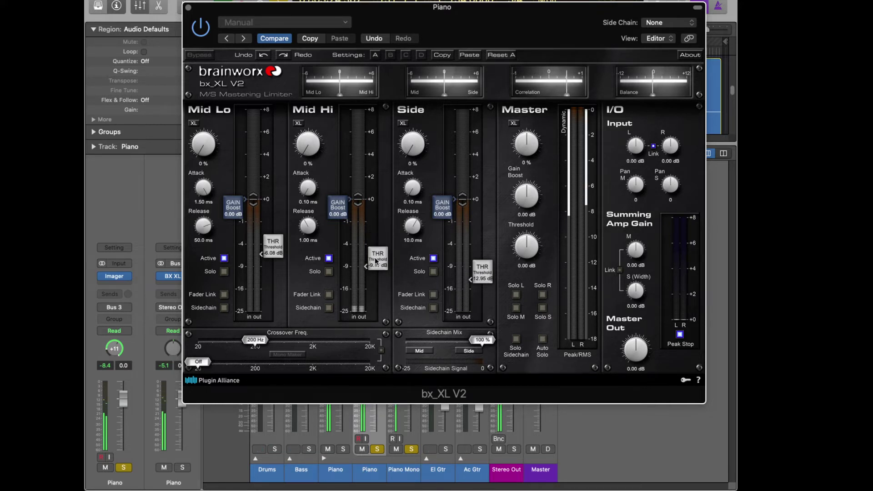
left_click_drag(477, 274, 480, 270)
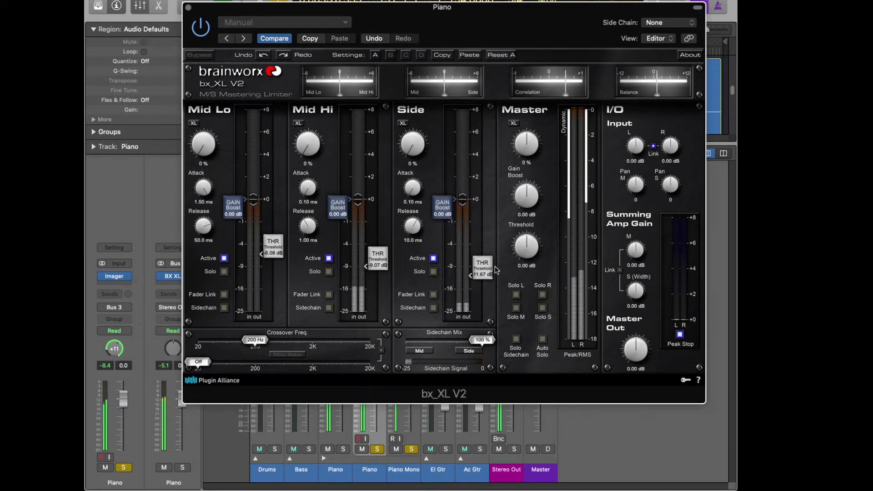
- Set the summing amp's S (Width) gain to 1.10 dB and the master Gain Boost to 0.30 dB
left_click_drag(635, 307, 589, 309)
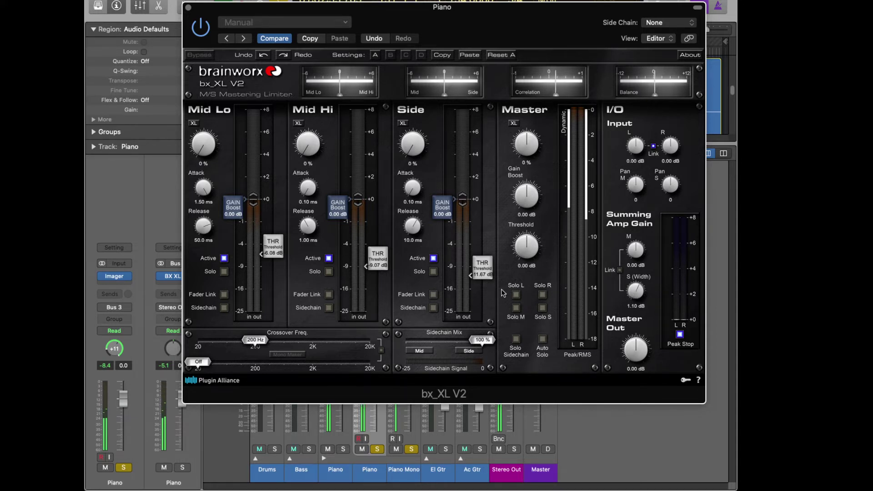
left_click_drag(524, 201, 523, 198)
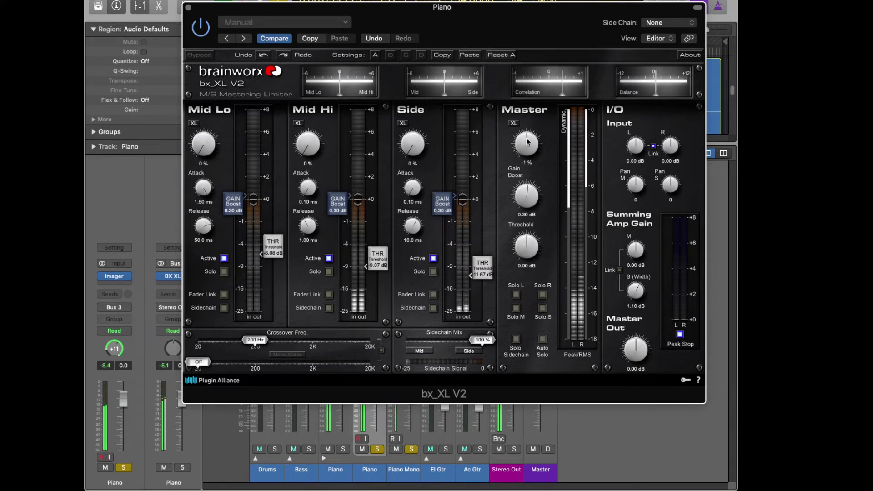
- Set the XL amount to 9% for Master, 24% for Side and 12% for Mid Hi
left_click_drag(525, 135, 525, 132)
left_click_drag(421, 140, 418, 132)
left_click_drag(304, 141, 304, 139)
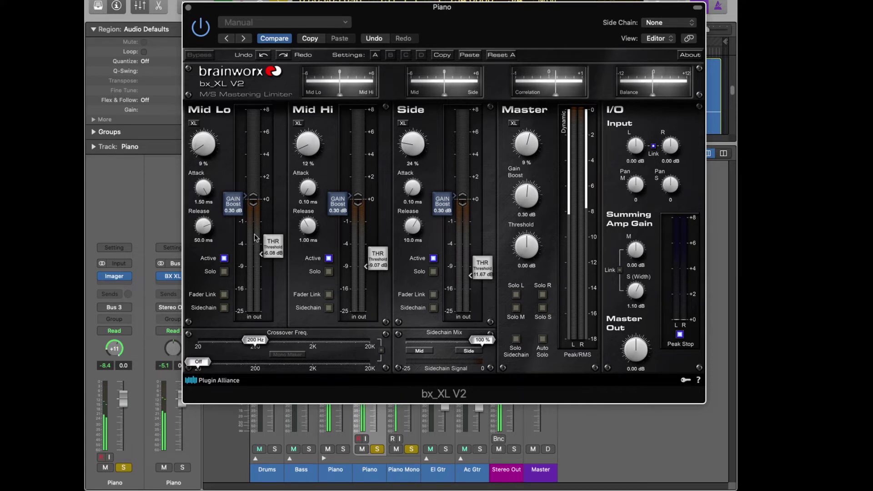
- Lower the Mid Lo threshold to -21.79 dB, audition the side signal and compare the piano with the limiter bypassed
left_click_drag(272, 245, 269, 309)
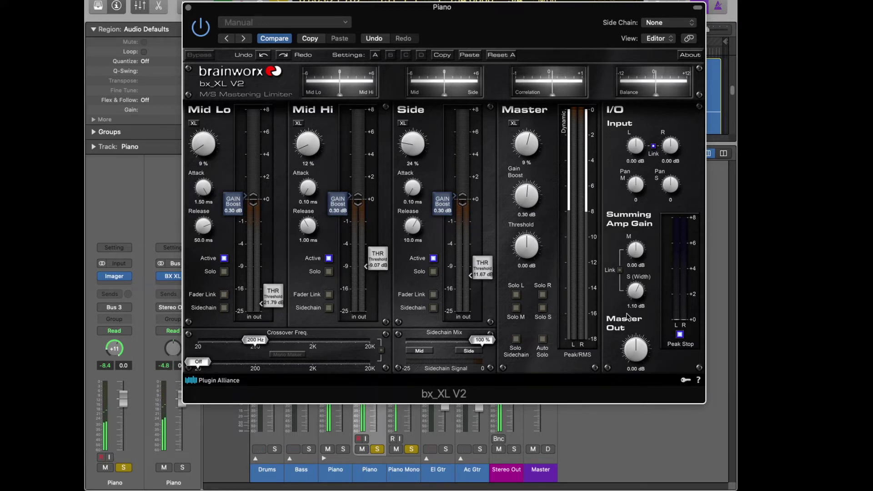
left_click(543, 307)
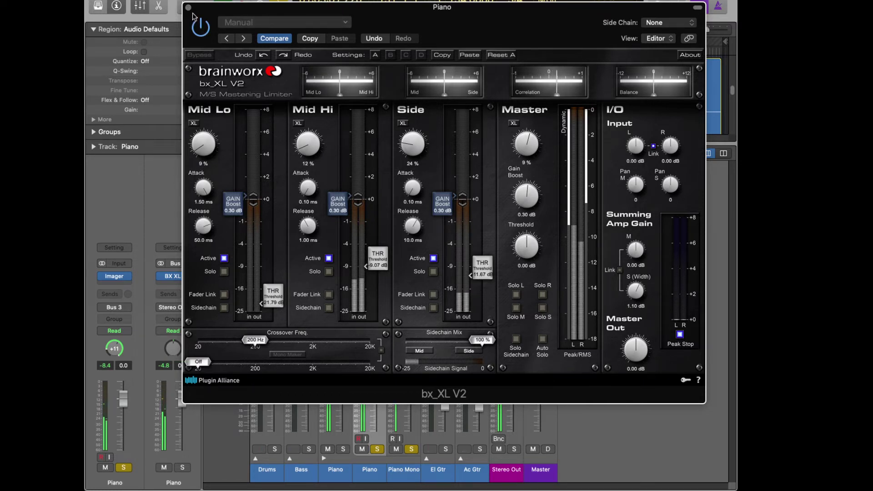
left_click(200, 27)
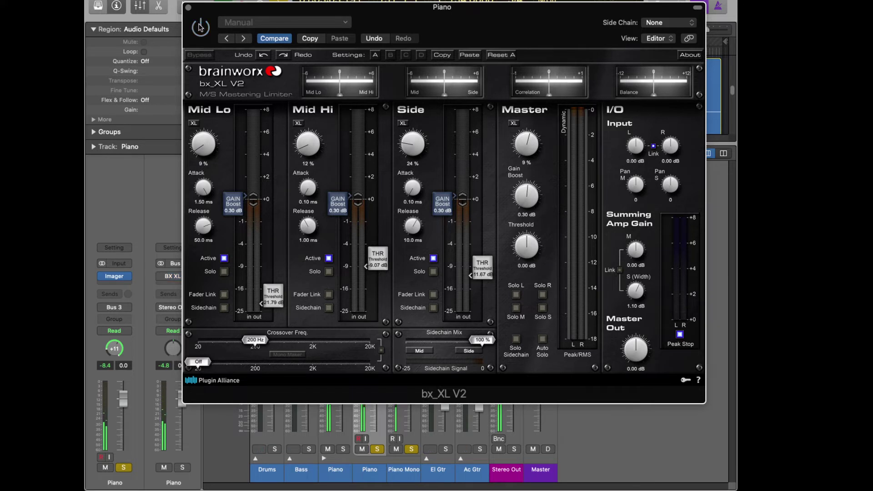
left_click(200, 27)
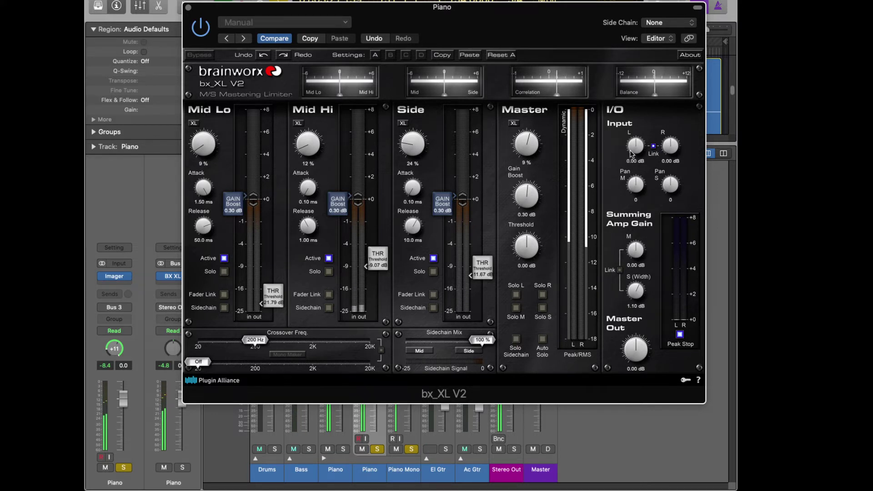
- Unlink the input gains, setting left to 1.24 dB and right to -0.15 dB, and set the master Gain Boost to 0.37 dB
left_click_drag(631, 152, 670, 149)
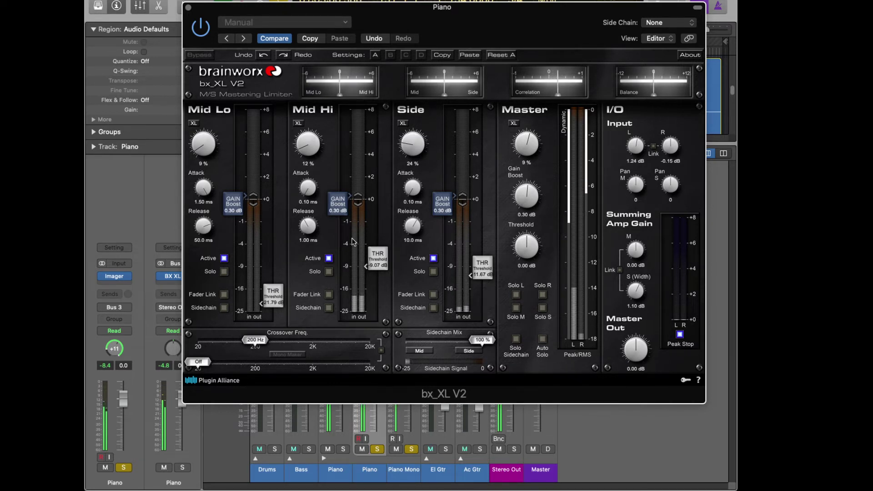
scroll(525, 208, "up", 2)
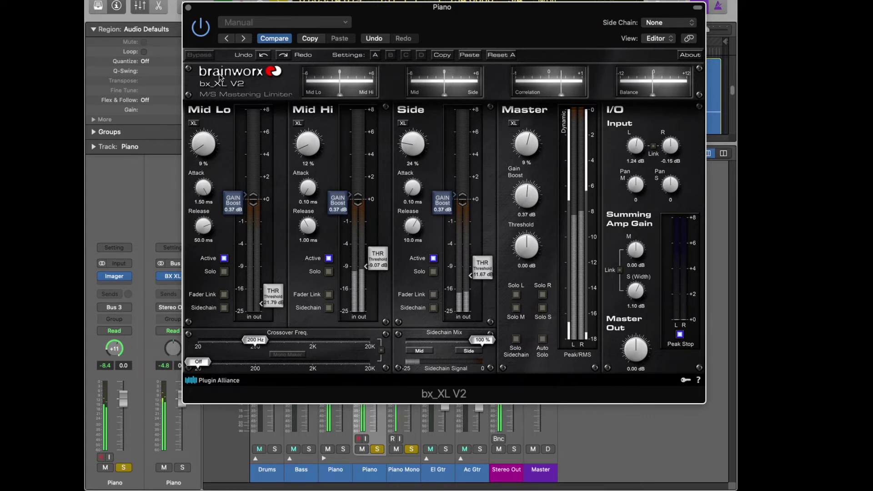
- Audition the Mid Lo and Mid Hi bands in solo and set their Gain Boost to 1.53 dB and 0.99 dB
left_click(224, 271)
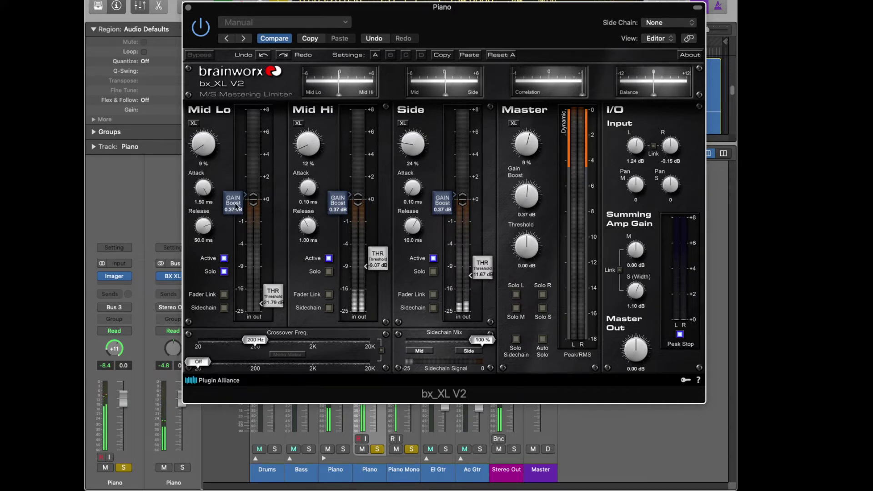
left_click_drag(235, 204, 235, 193)
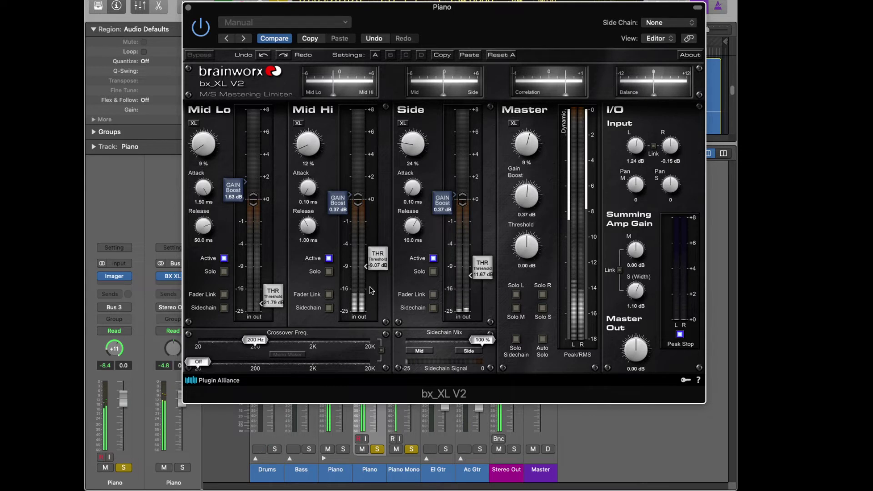
left_click(329, 272)
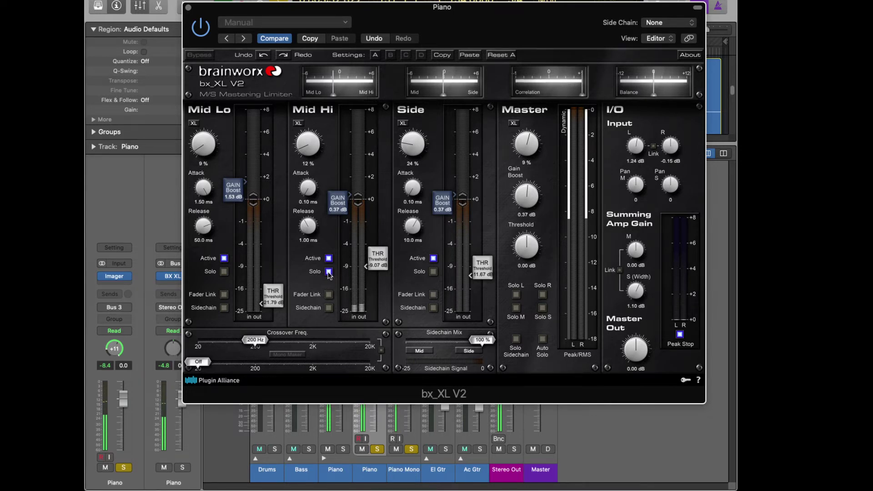
left_click(328, 272)
left_click_drag(337, 206, 337, 199)
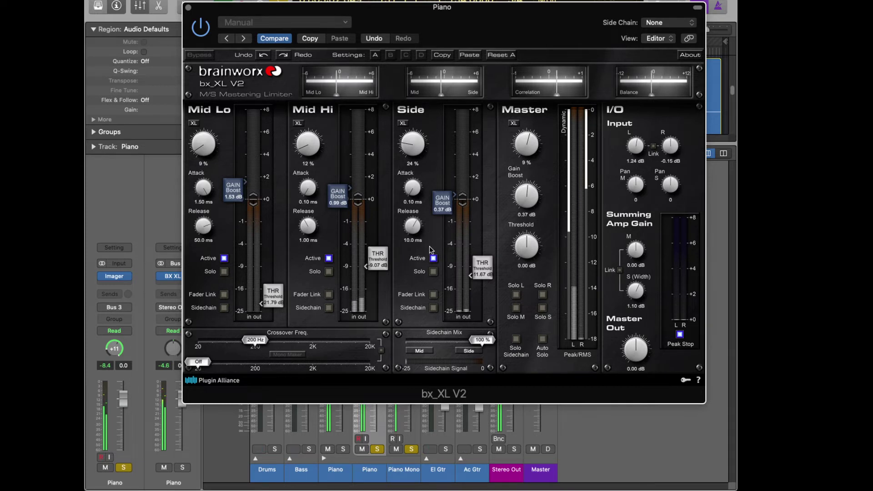
- Audition the Side band in solo and set its Gain Boost to 0.83 dB
left_click(434, 272)
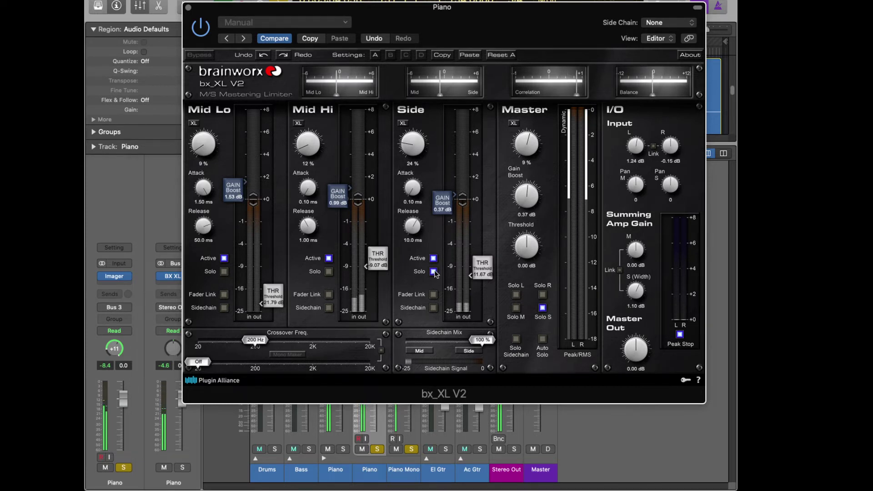
left_click_drag(442, 205, 441, 200)
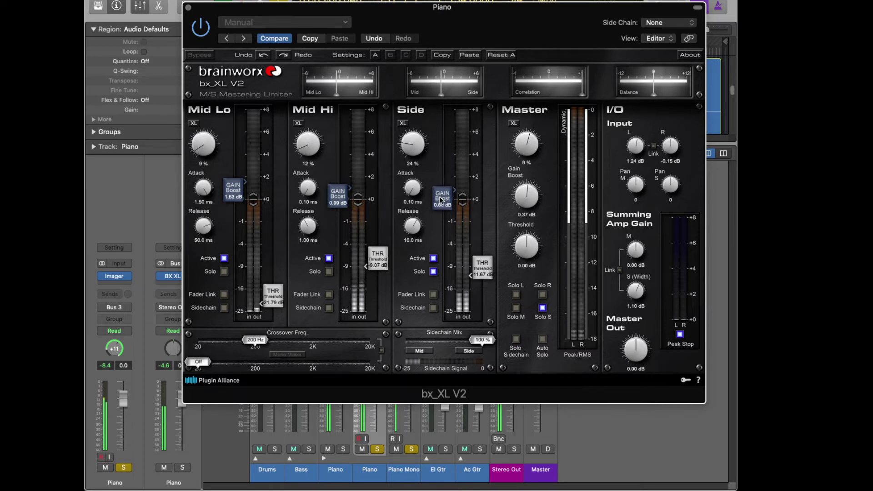
left_click(433, 272)
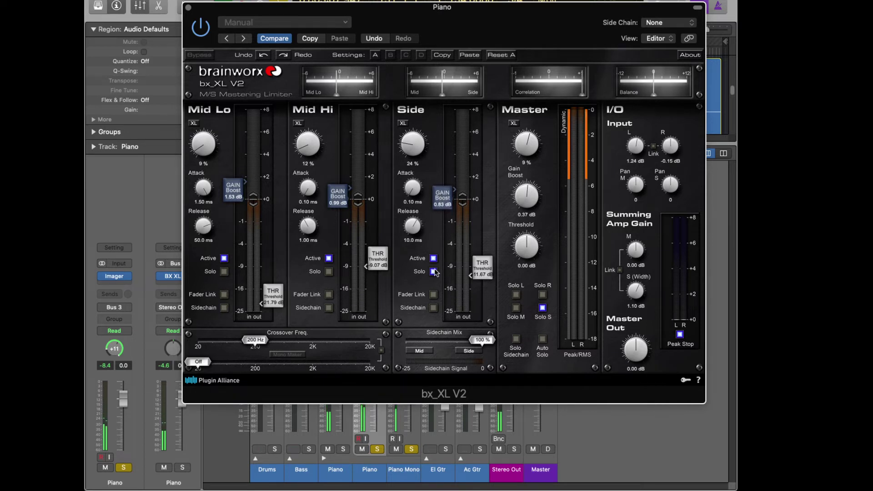
- Try the limiter with a Side threshold of -15.76 dB and a master Threshold of -0.78 dB, and compare with it bypassed
left_click_drag(482, 273, 481, 283)
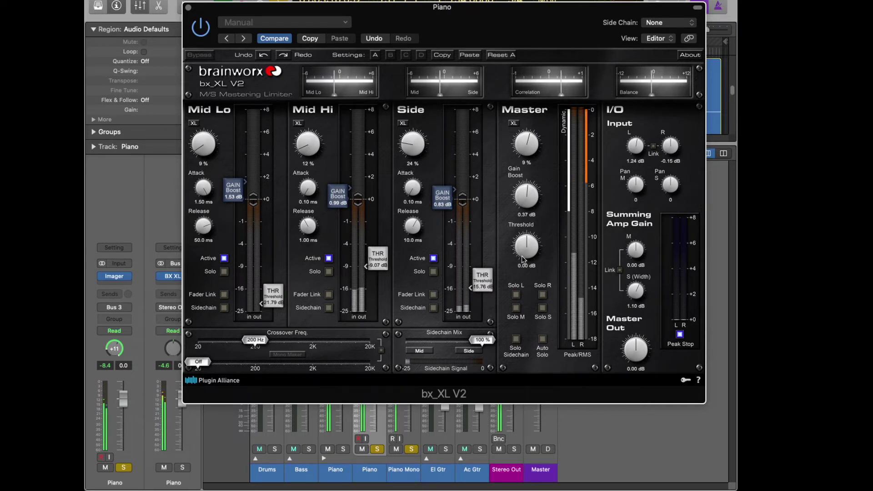
left_click_drag(522, 260, 523, 264)
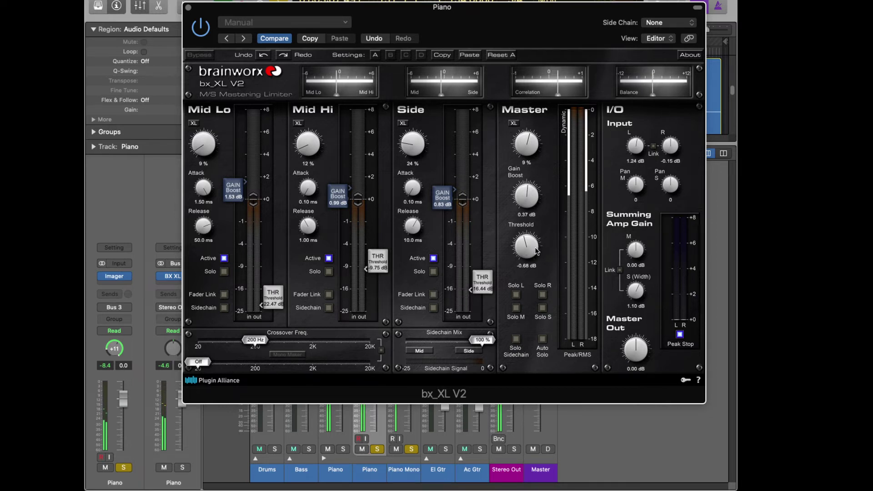
left_click_drag(537, 251, 545, 187)
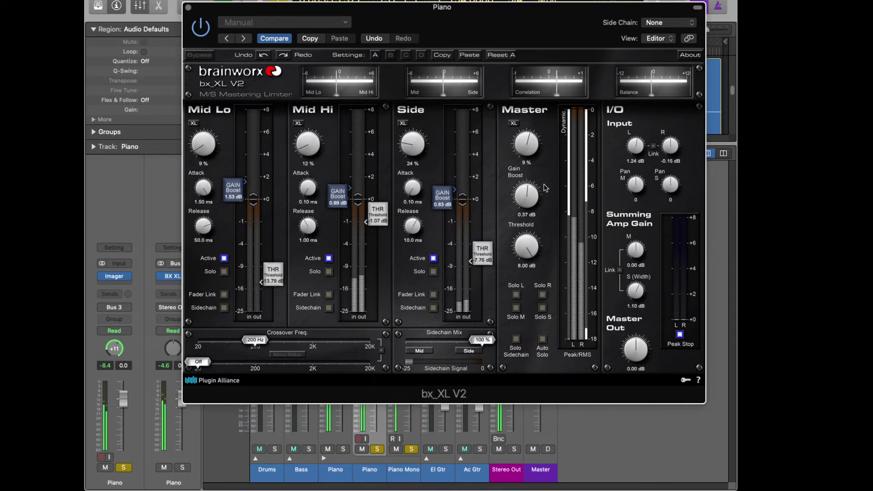
left_click_drag(545, 187, 537, 250)
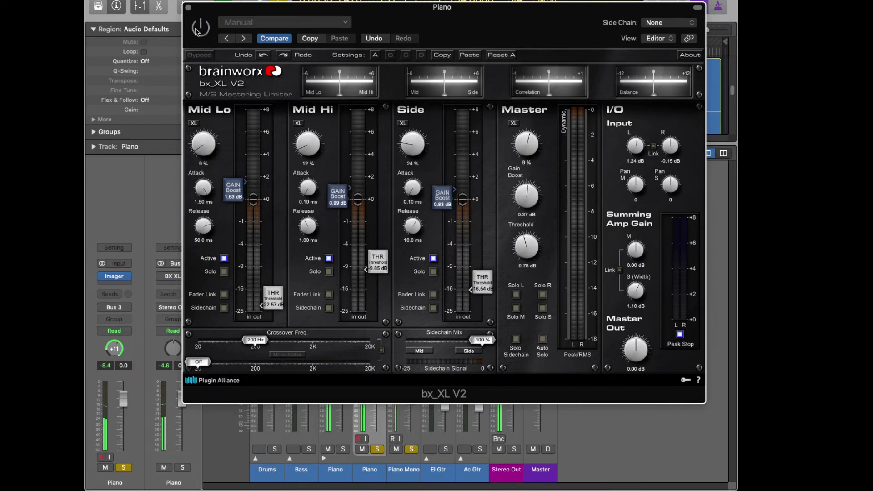
left_click(188, 8)
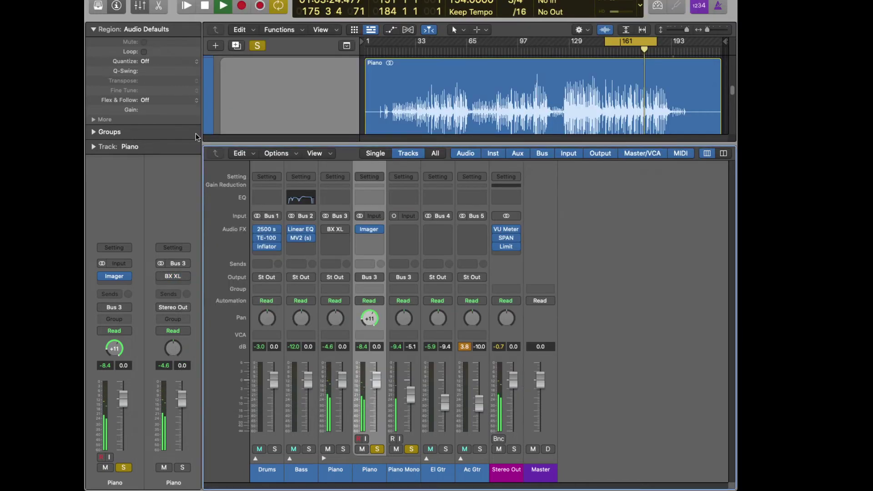
- Replace the bx_XL V2 limiter on the piano bus with the stereo API-2500 (s) compressor
left_click(349, 229)
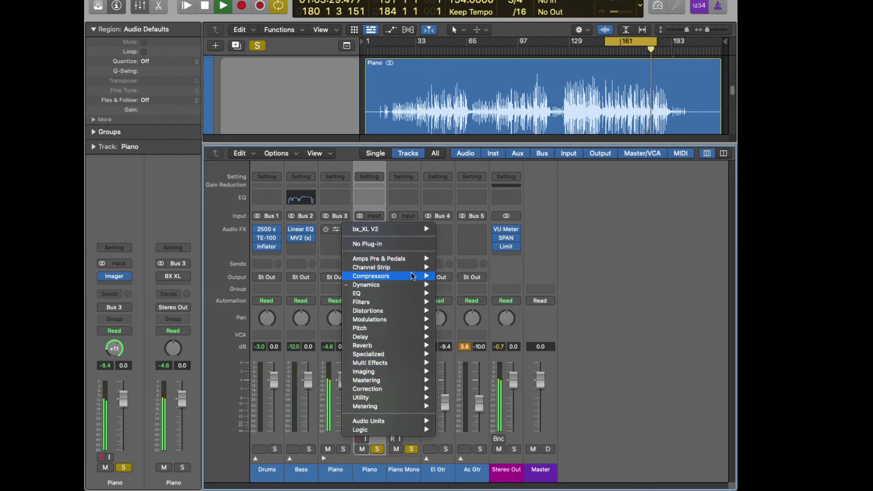
mouse_move(412, 276)
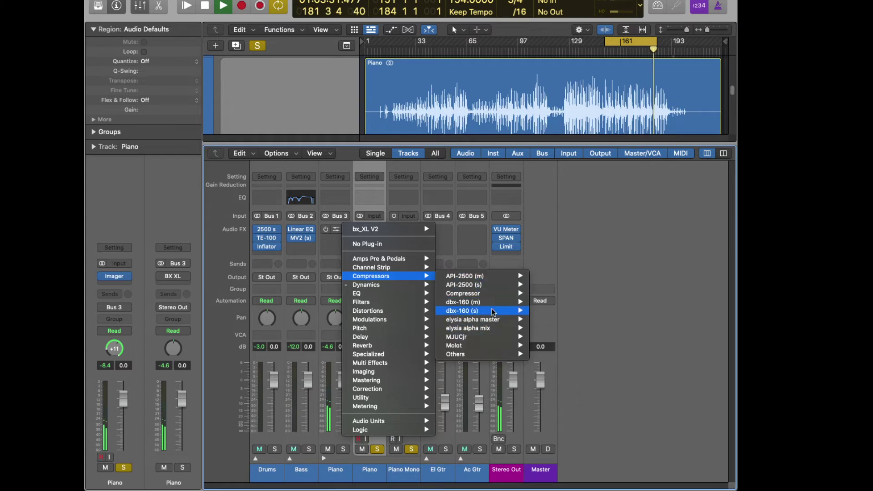
mouse_move(493, 296)
mouse_move(509, 285)
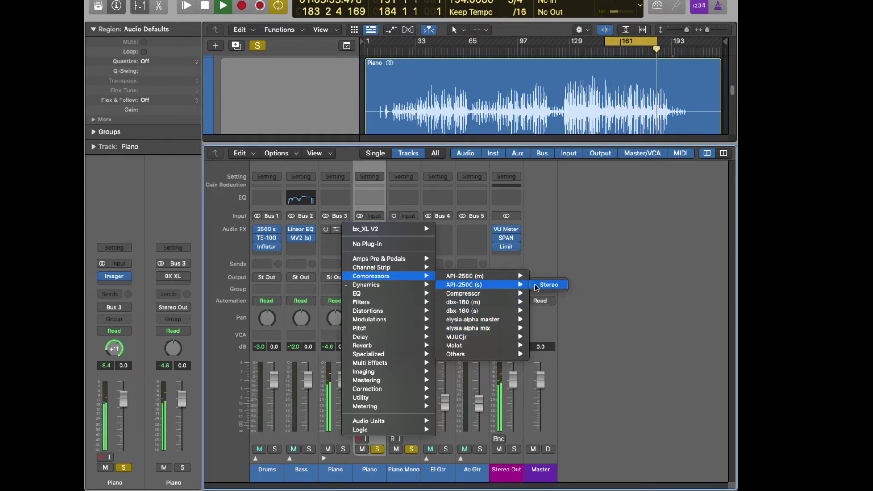
left_click(540, 286)
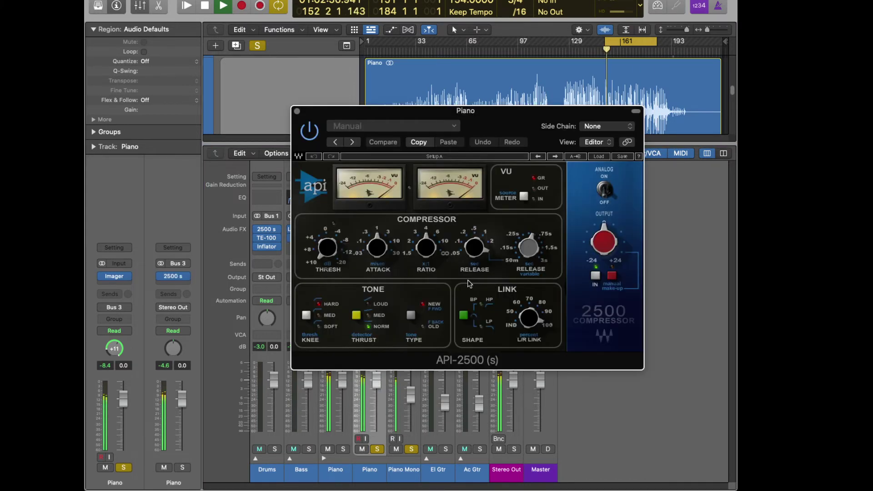
- Lower the compressor's threshold slightly and set its ratio to 2:1, release to 1 and attack to 0.3
left_click_drag(330, 244, 331, 250)
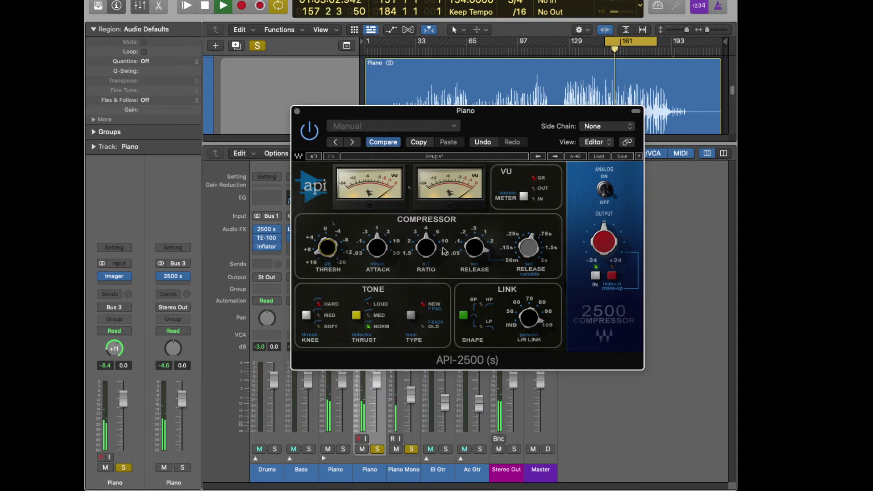
left_click_drag(426, 247, 475, 245)
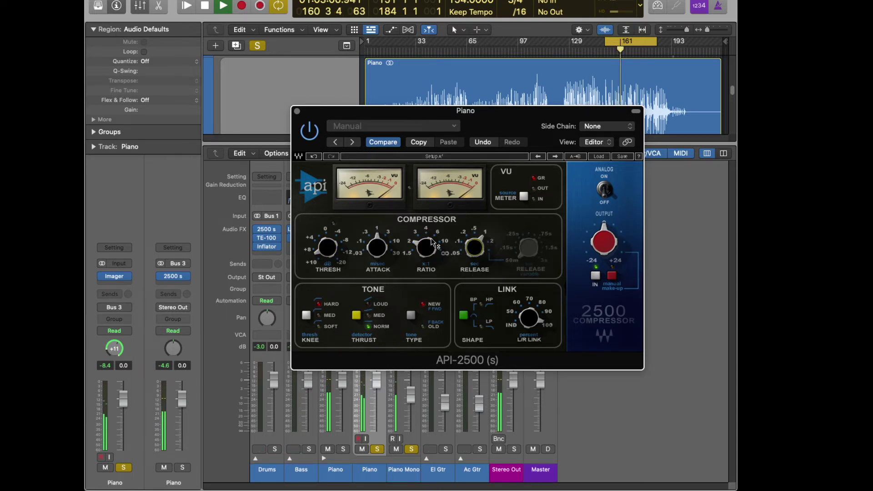
left_click(375, 248)
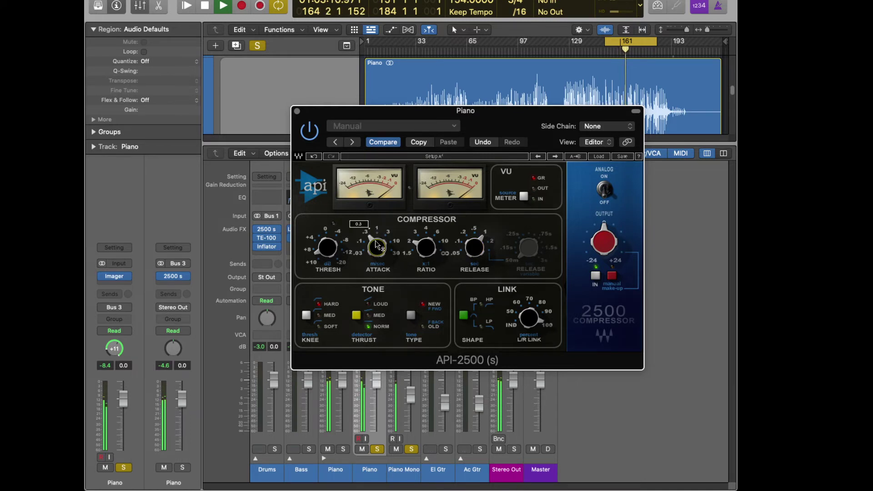
- Set the compressor's knee to Soft, thrust to Loud and type to Old, and fine-tune its threshold
left_click(306, 315)
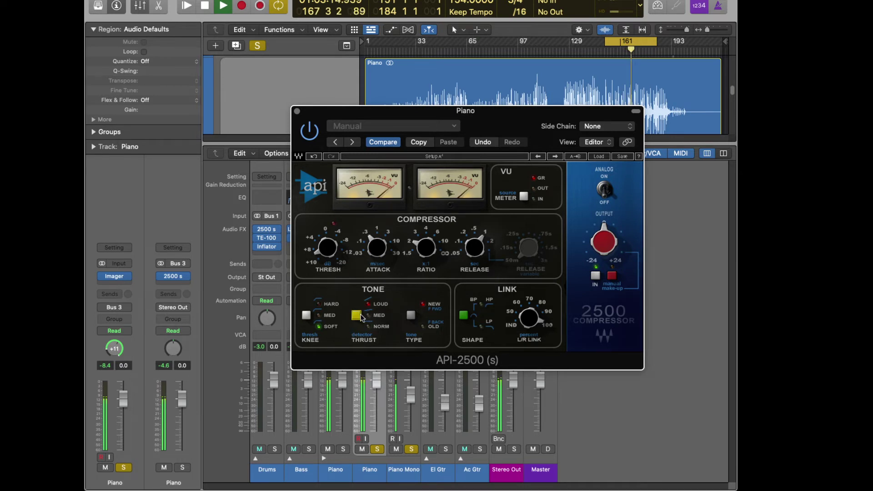
left_click(412, 316)
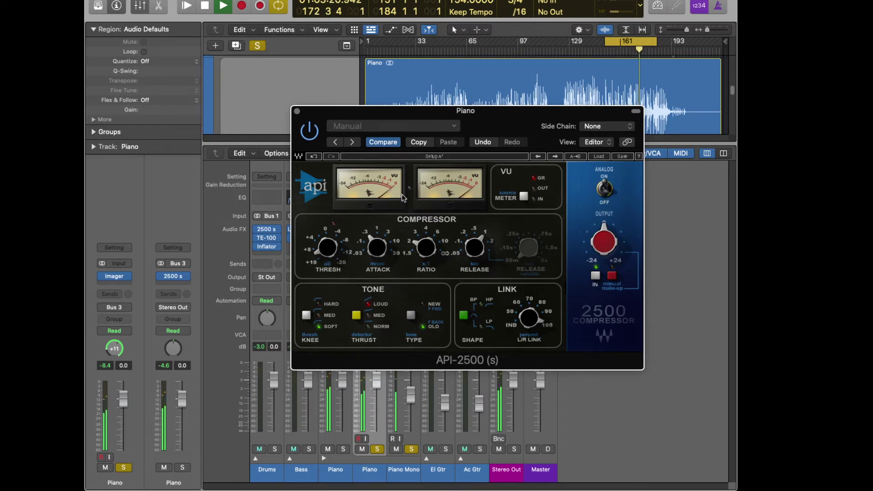
mouse_move(327, 247)
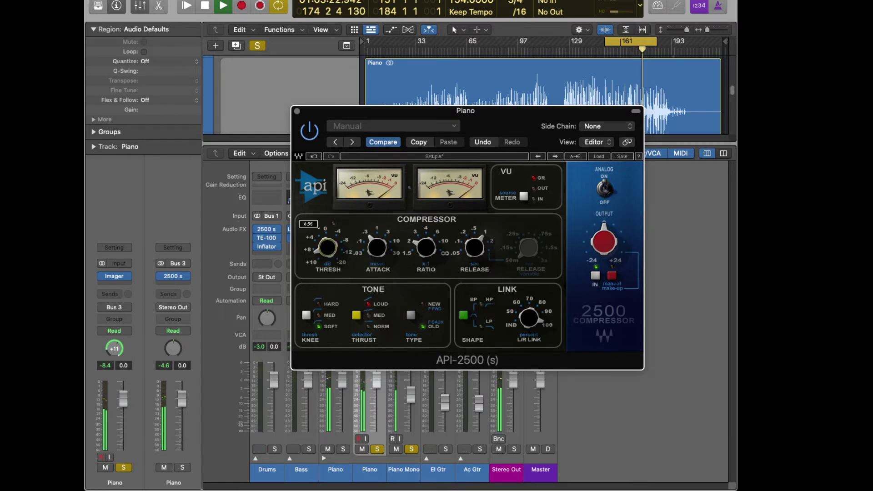
left_click_drag(327, 248, 317, 291)
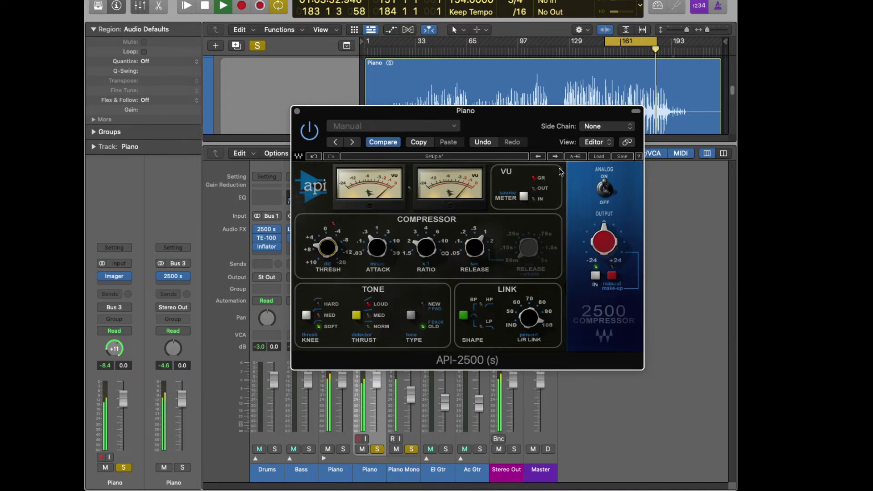
- Compare the compressor's input and output levels on the VU meters and raise its output slightly with manual make-up
left_click(523, 196)
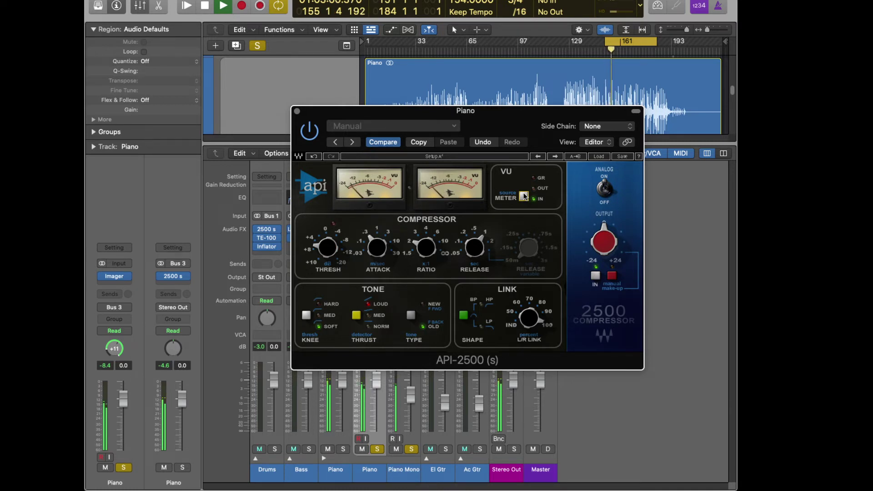
left_click(524, 197)
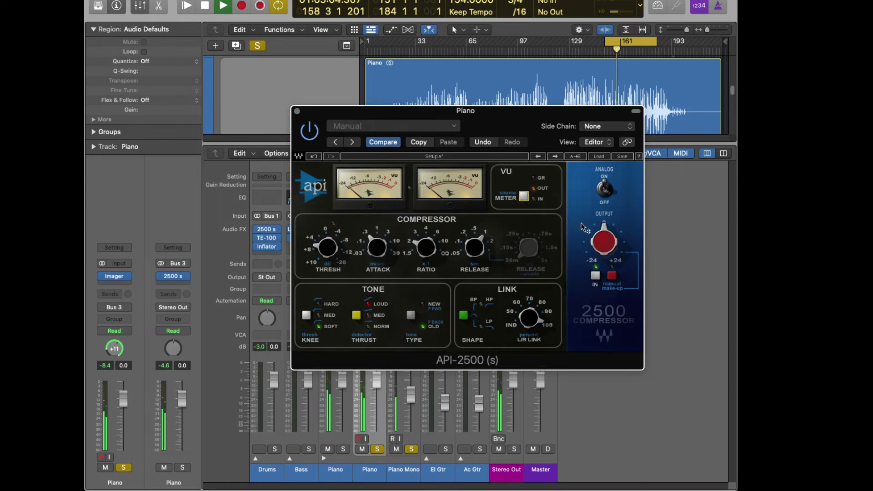
left_click_drag(592, 238, 593, 233)
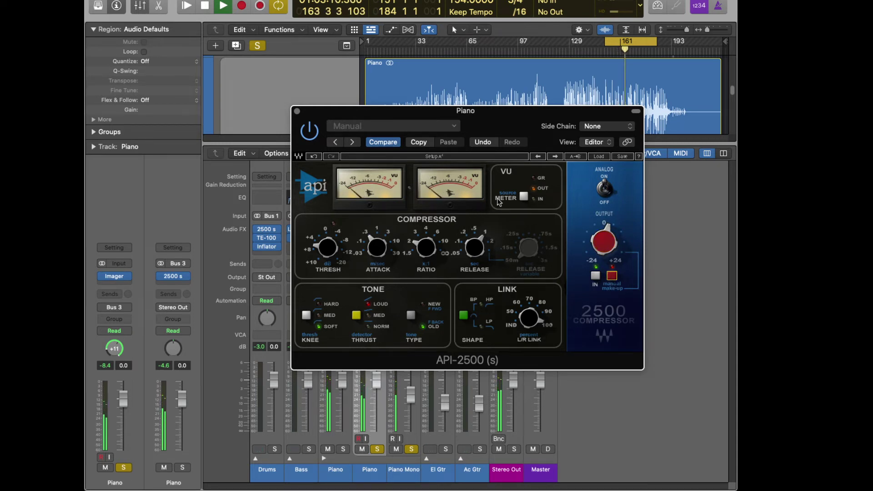
left_click(524, 197)
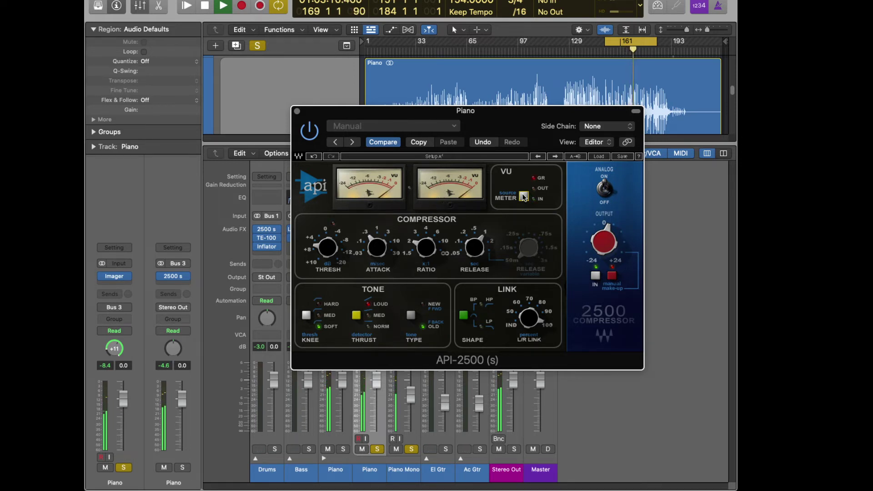
left_click(524, 197)
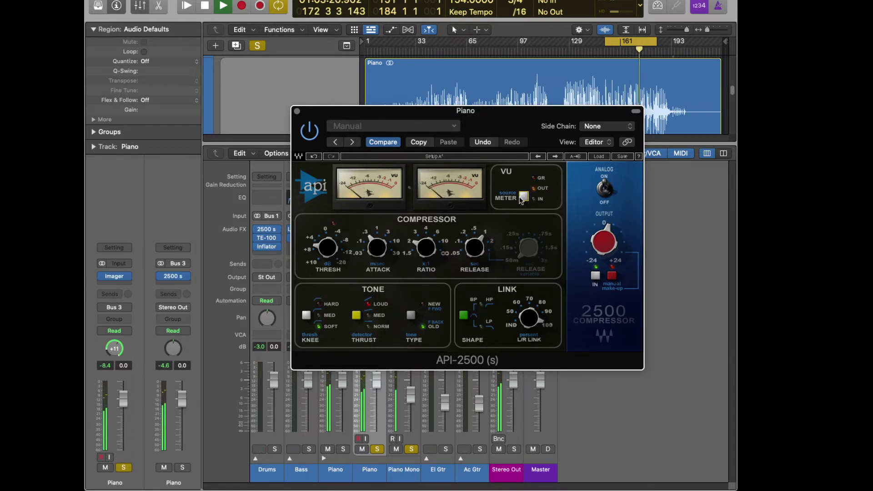
- Close the compressor and insert a Maag EQ4 equalizer after it on the piano bus
left_click(296, 111)
left_click(369, 237)
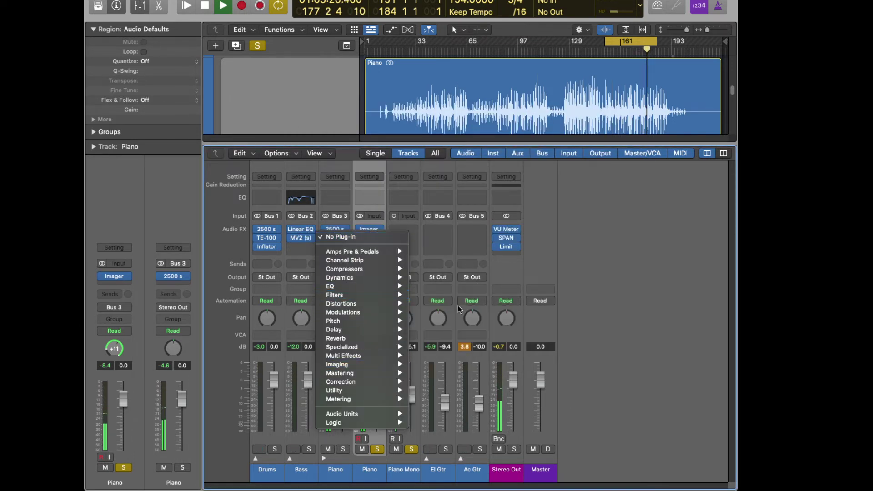
mouse_move(368, 288)
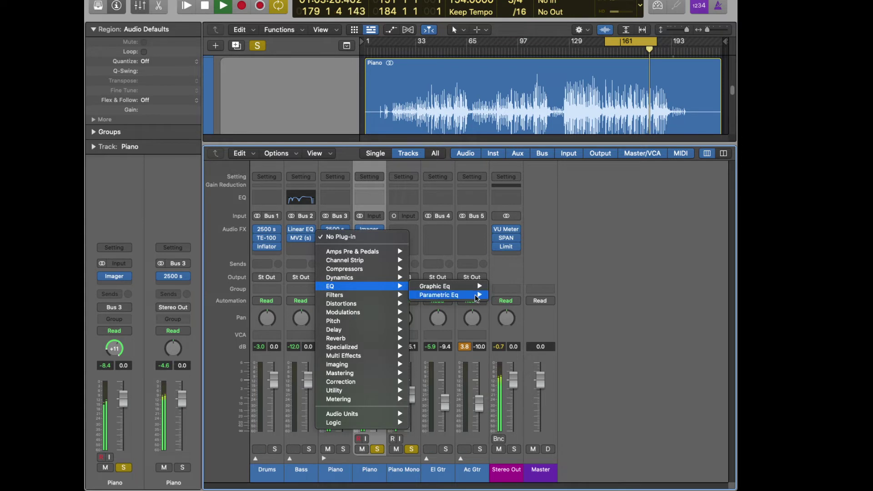
mouse_move(477, 295)
mouse_move(531, 316)
left_click(627, 321)
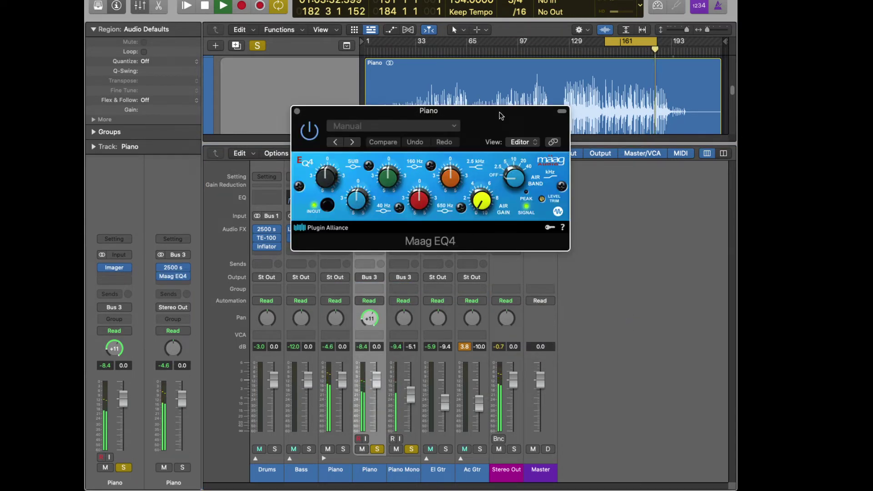
- Audition air band frequencies on the piano bus EQ, settling on 10 kHz with the Air Gain at about 4
left_click_drag(482, 201, 482, 214)
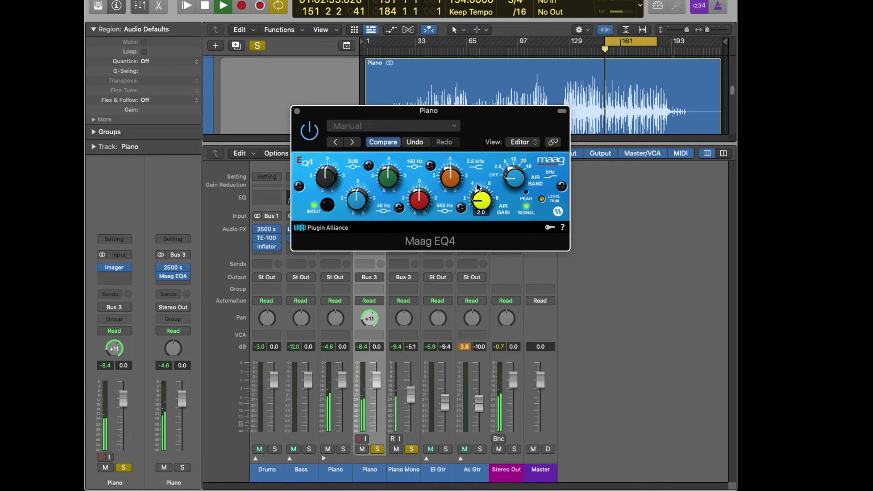
left_click_drag(517, 185, 514, 165)
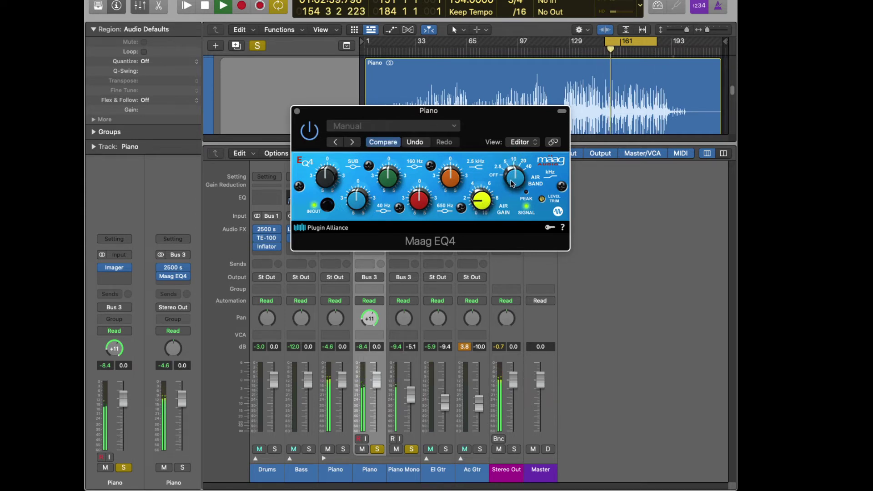
left_click_drag(512, 183, 510, 186)
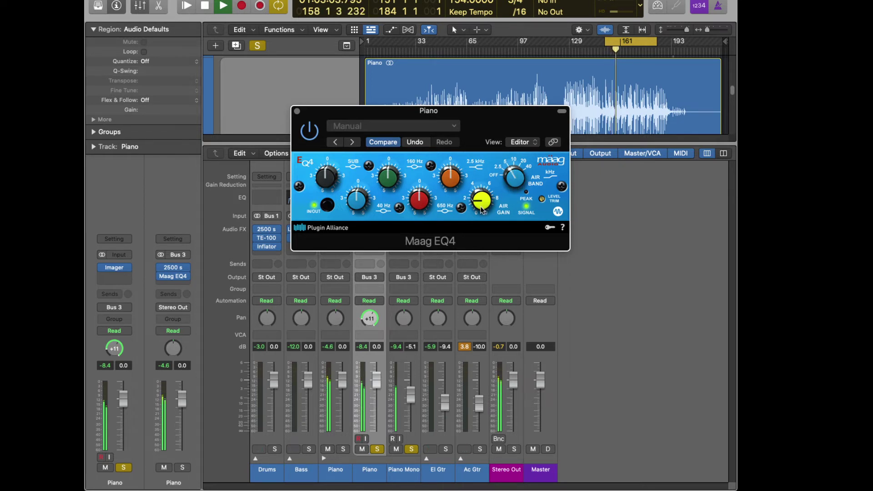
mouse_move(486, 203)
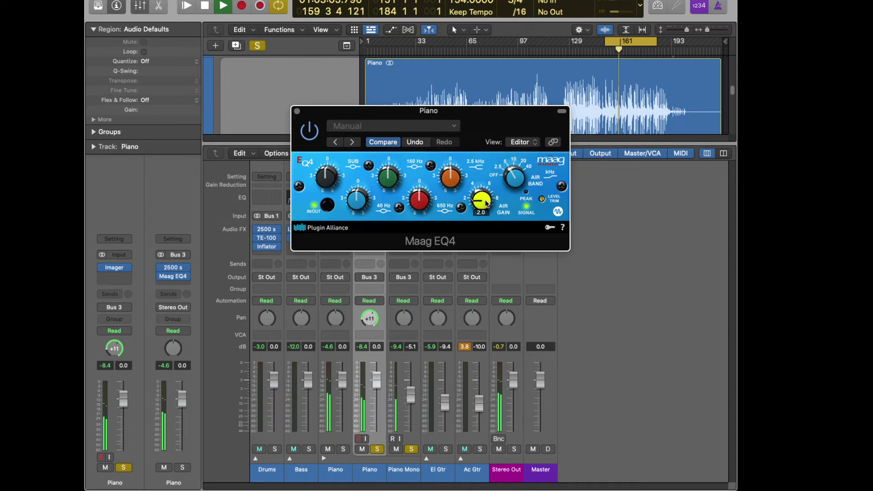
left_click_drag(487, 203, 489, 198)
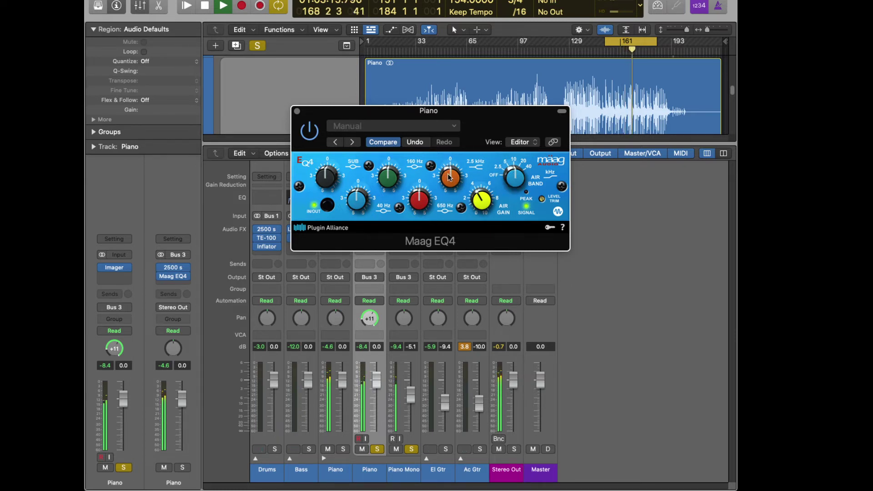
- Boost the EQ's 2.5 kHz and 160 Hz bands, and slightly cut its 650 Hz, 40 Hz and Sub bands
left_click_drag(449, 177, 446, 167)
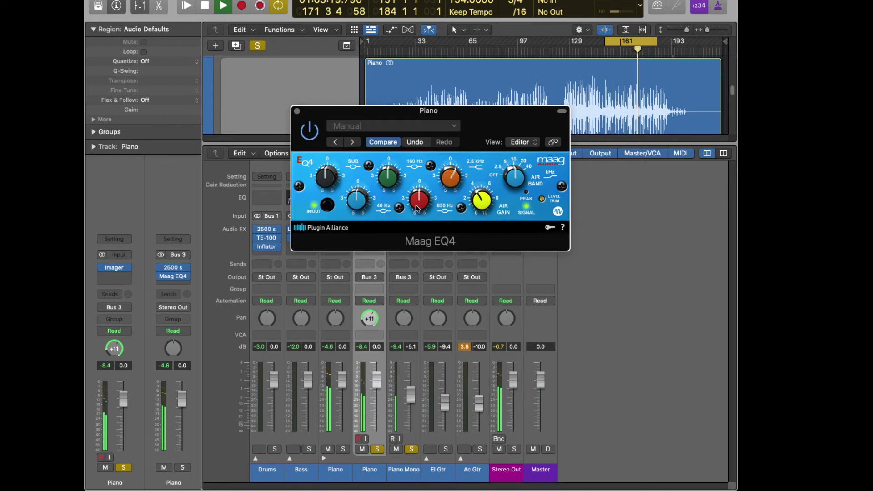
left_click_drag(416, 208, 415, 214)
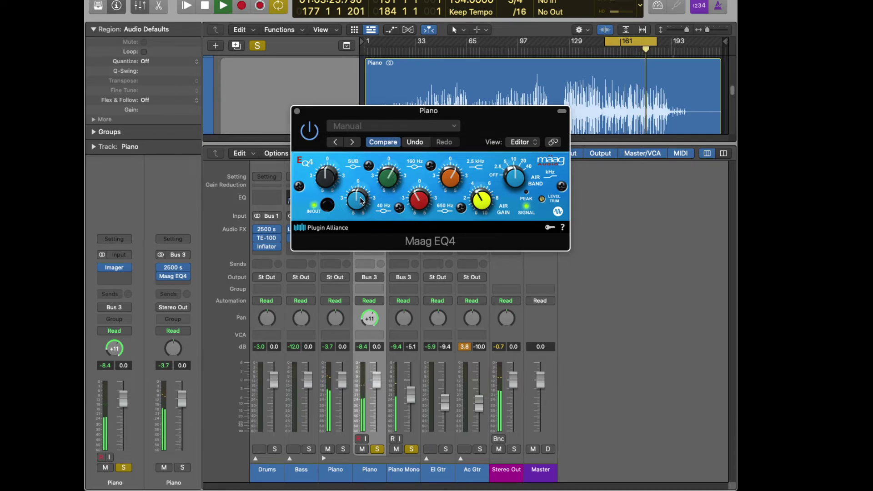
mouse_move(330, 184)
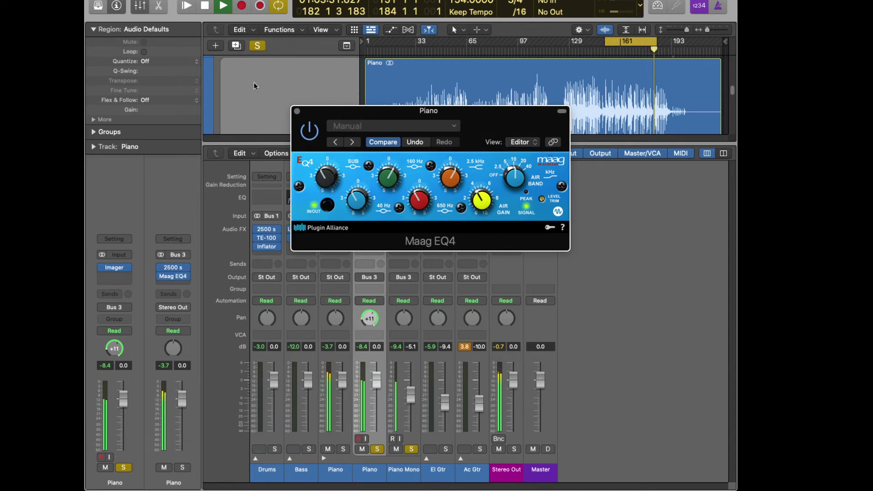
left_click(296, 111)
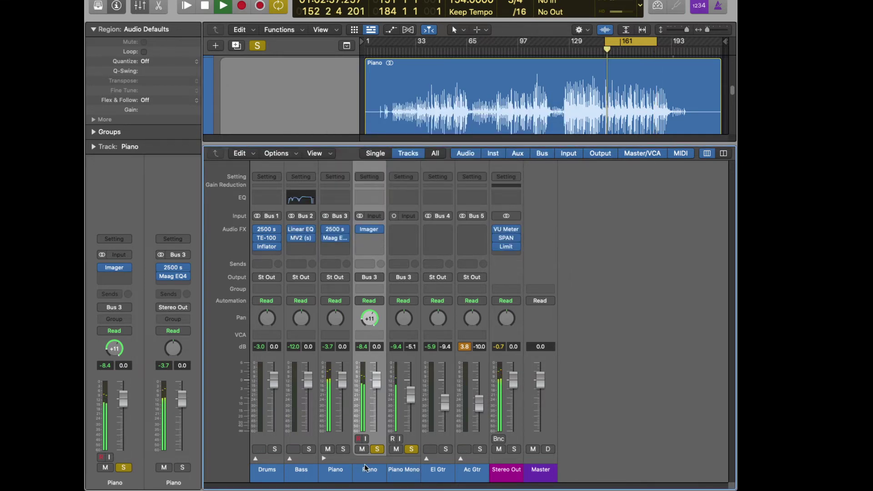
- Solo the piano bus and take the stereo Piano and Piano Mono tracks out of solo
left_click(343, 448)
left_click(377, 448)
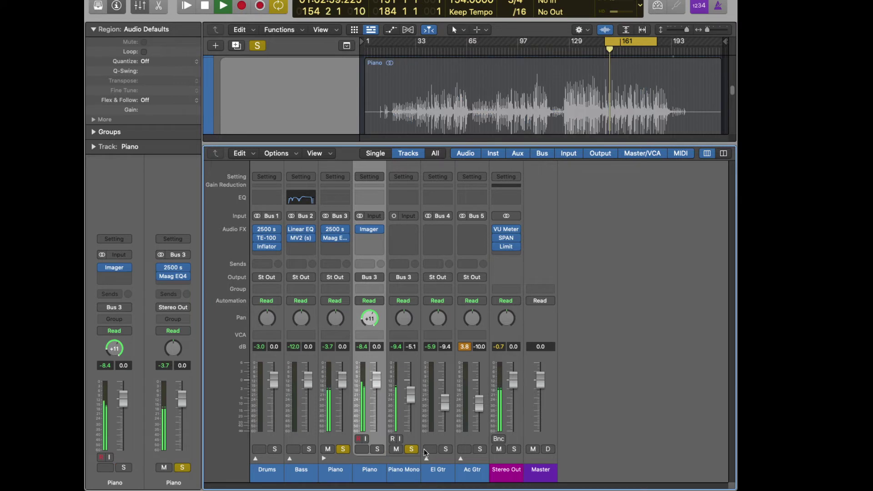
left_click(412, 449)
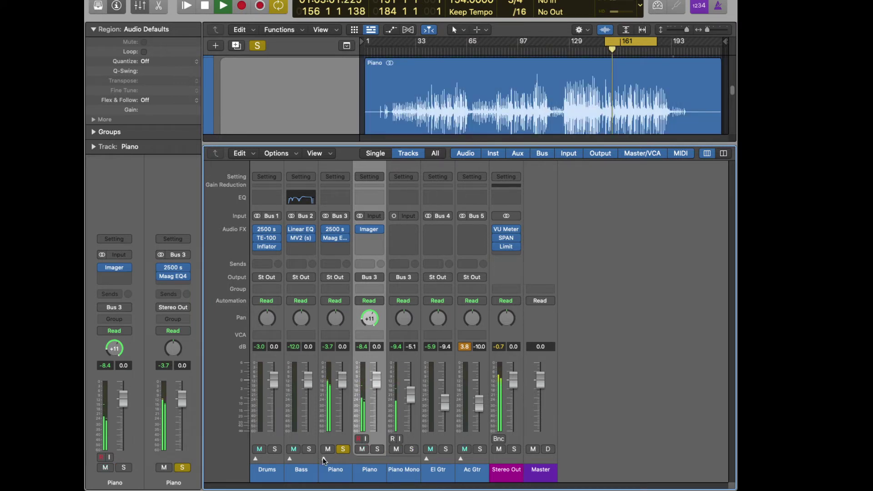
- Insert a Channel EQ after the Imager on the stereo Piano track and cut its low shelf, moved up in frequency
key("super+BackSpace")
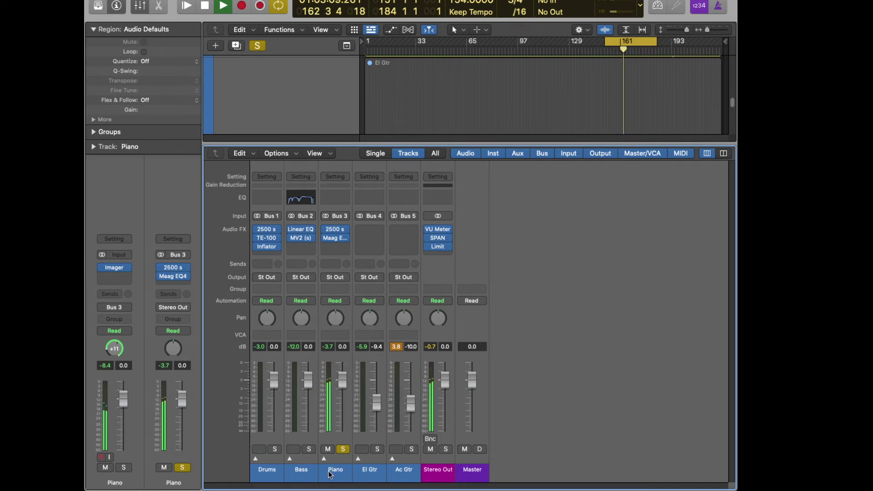
left_click(324, 458)
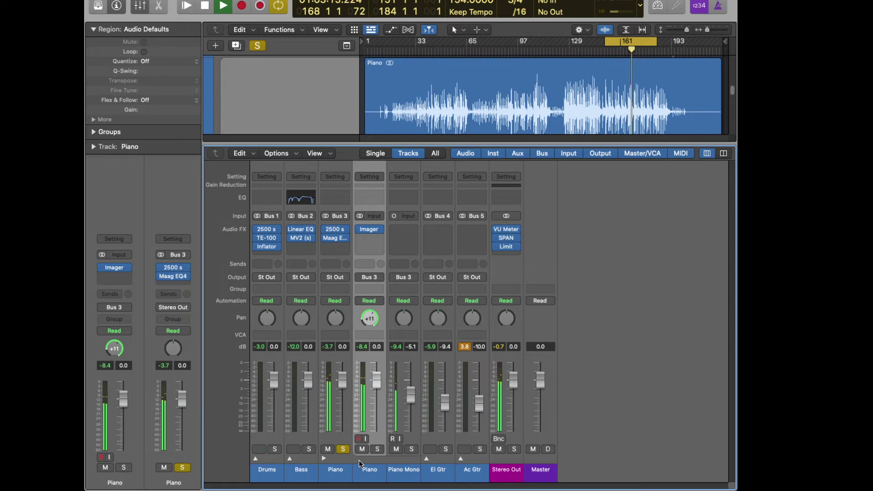
left_click(380, 239)
mouse_move(402, 307)
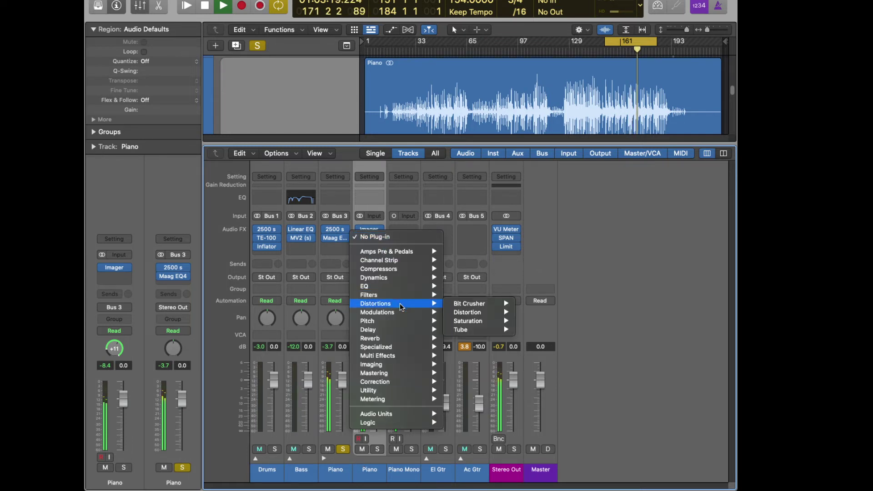
mouse_move(405, 288)
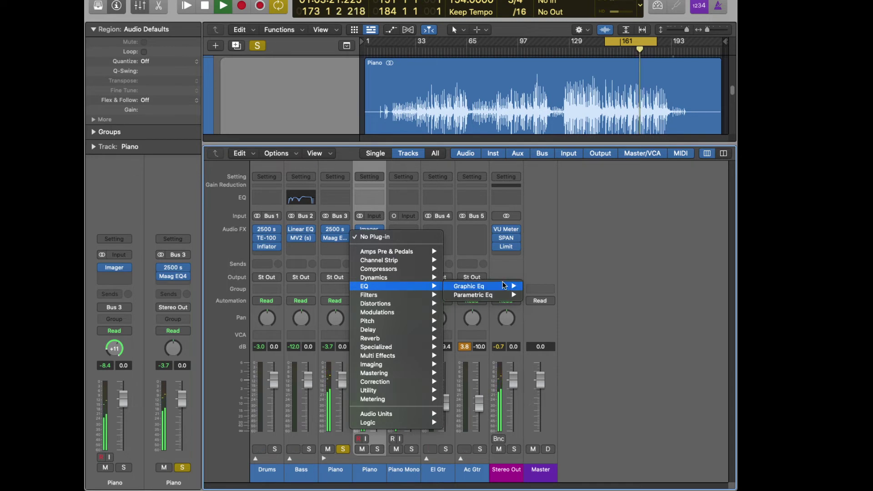
mouse_move(482, 286)
mouse_move(569, 286)
left_click(650, 286)
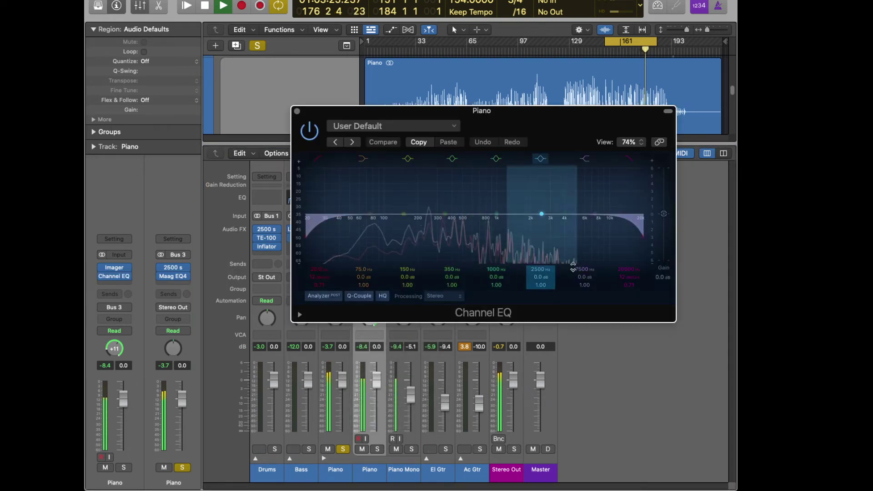
left_click_drag(366, 214, 446, 231)
left_click(297, 111)
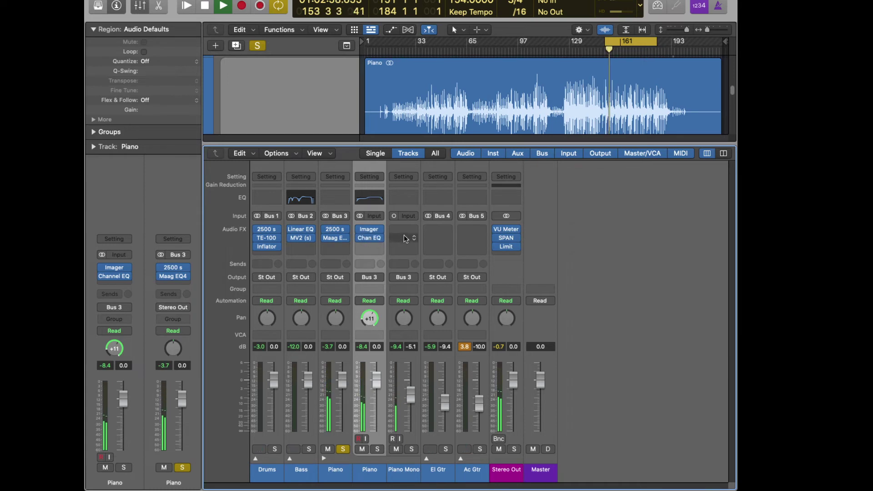
- Add a Channel EQ to the Piano Mono track, cutting 2.0 dB at 352 Hz and lowering the high shelf 1.3 dB at 695 Hz
double_click(400, 201)
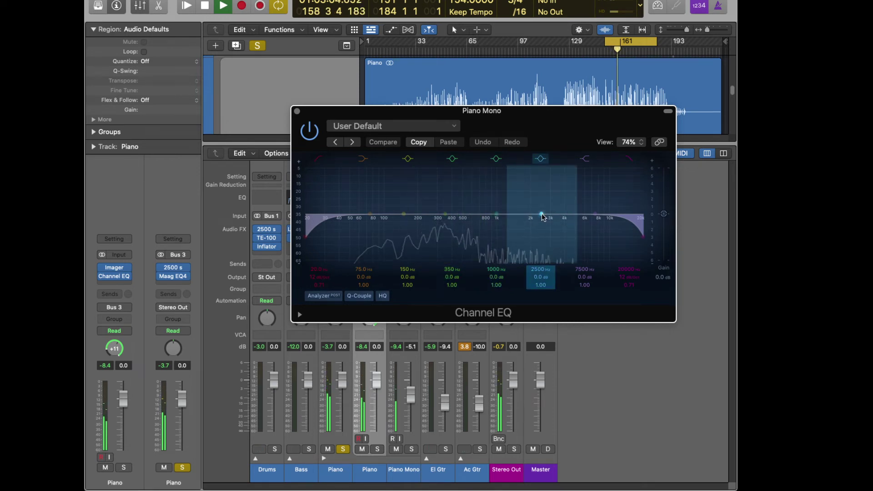
left_click_drag(540, 214, 526, 216)
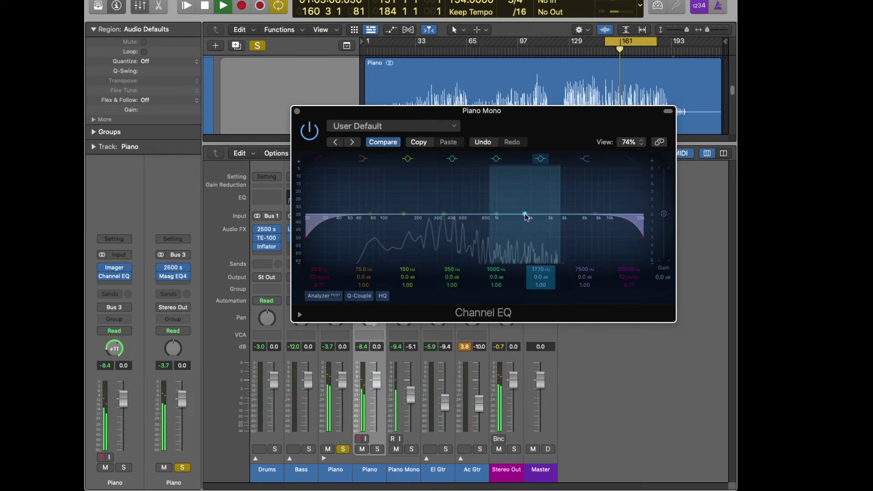
left_click_drag(595, 214, 444, 234)
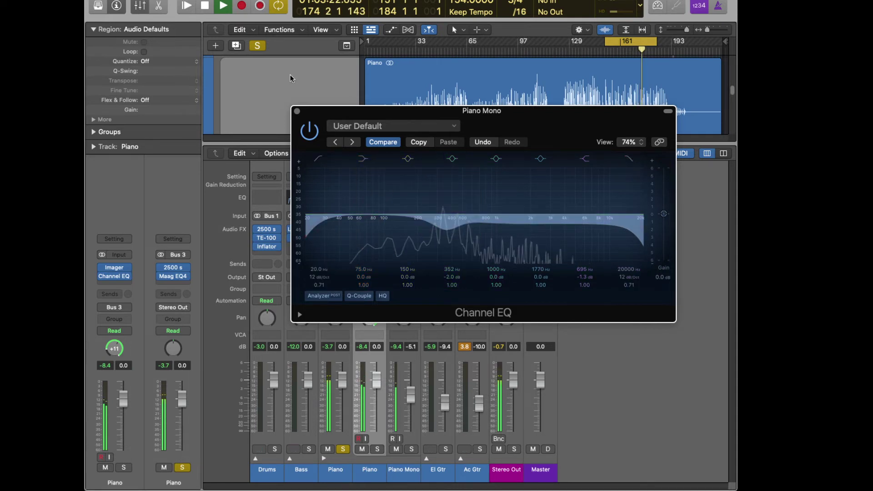
left_click(296, 110)
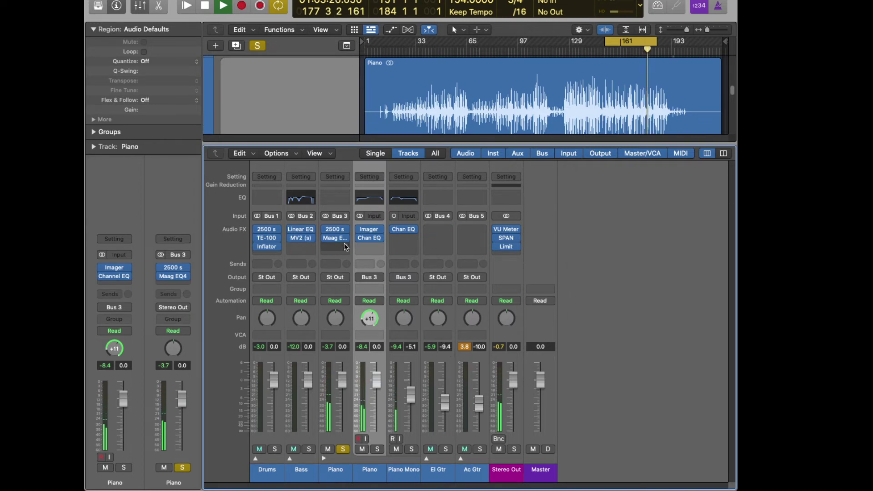
- Fold the piano tracks back into their bus and insert a stereo Channel EQ after the Maag EQ4 on that bus
left_click(324, 245)
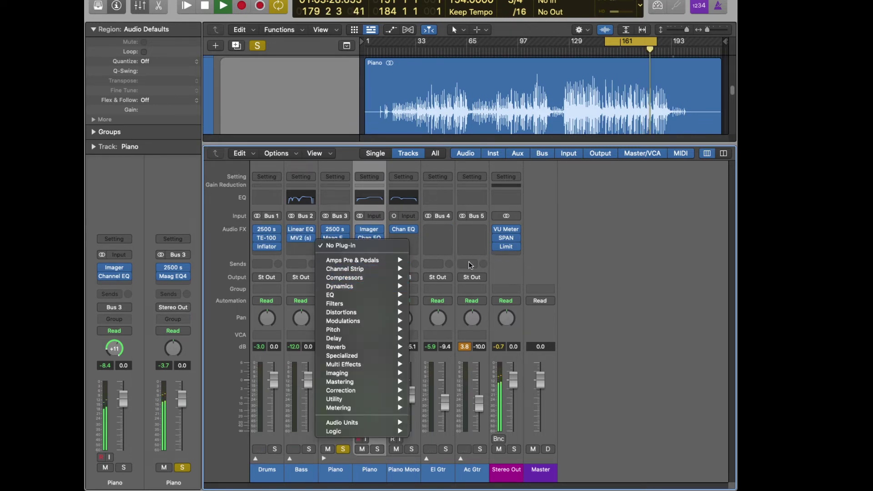
left_click(503, 272)
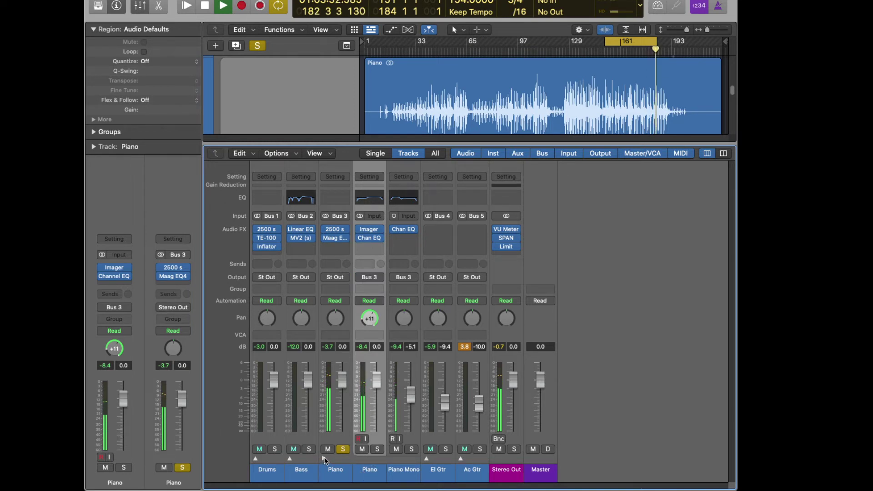
key("super+BackSpace")
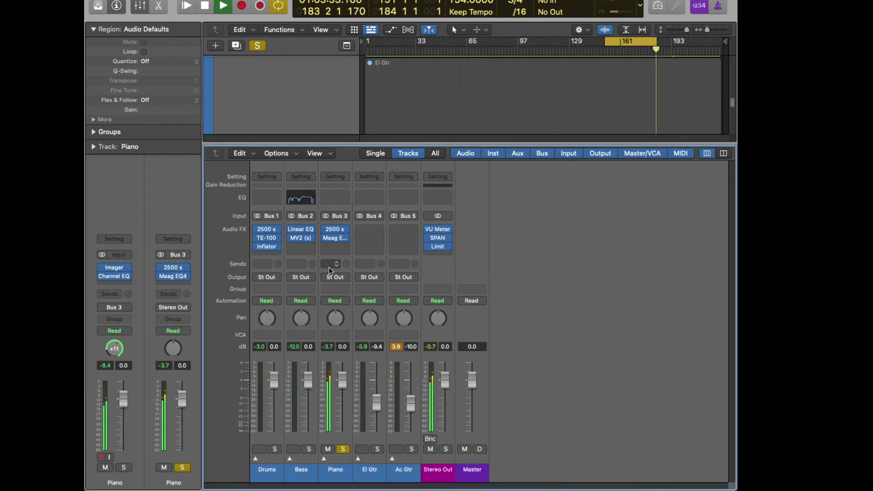
left_click(346, 247)
mouse_move(389, 295)
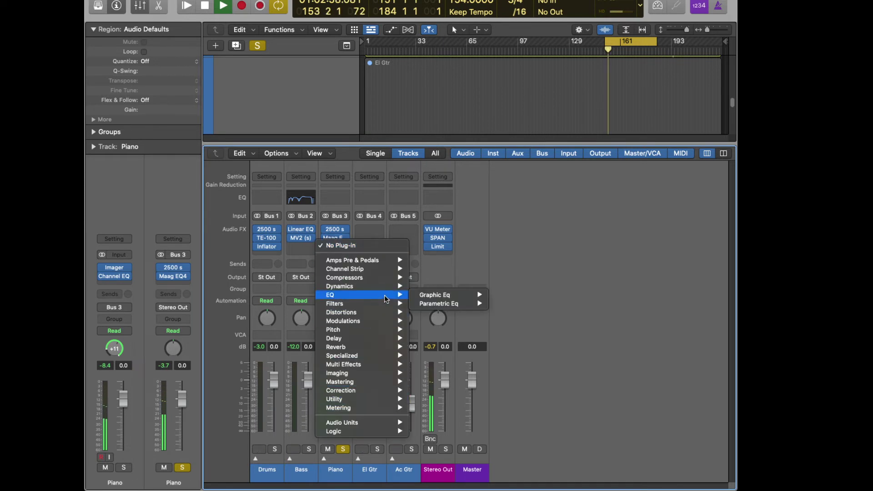
mouse_move(454, 295)
mouse_move(532, 296)
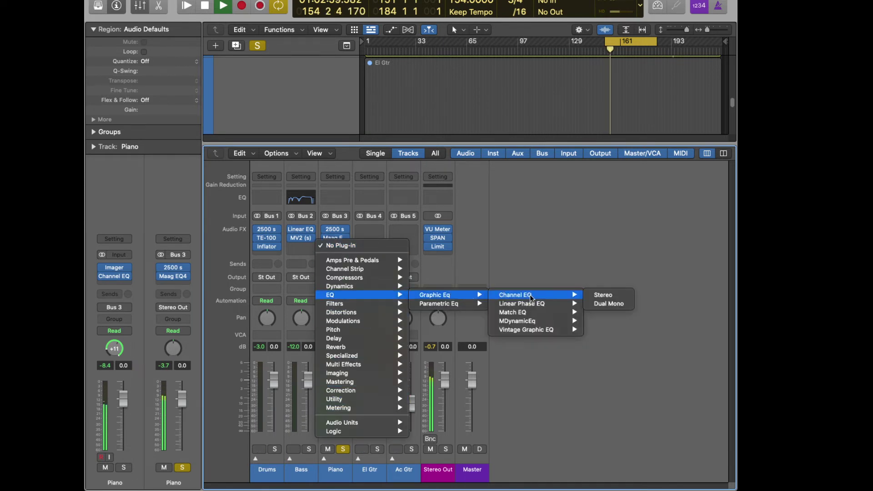
left_click(620, 296)
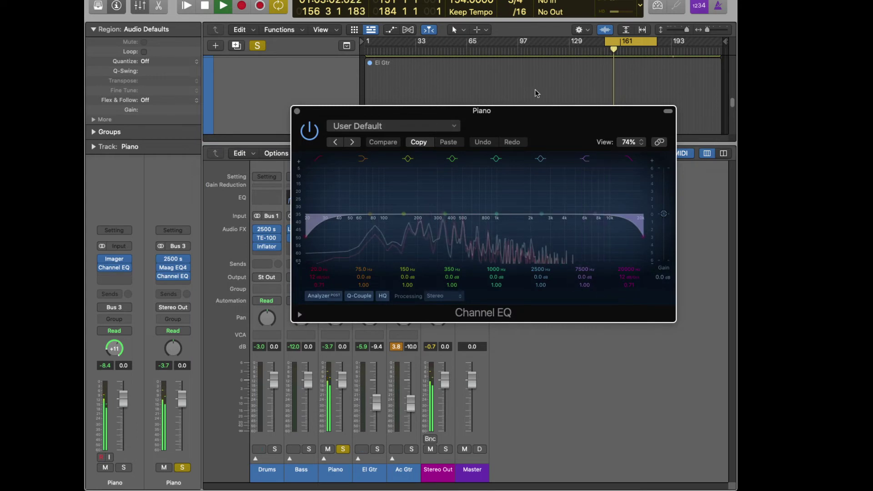
- Solo the Drums and Bass buses together with the piano bus, keeping the mixer's solo controls in view
left_click_drag(515, 123, 421, 128)
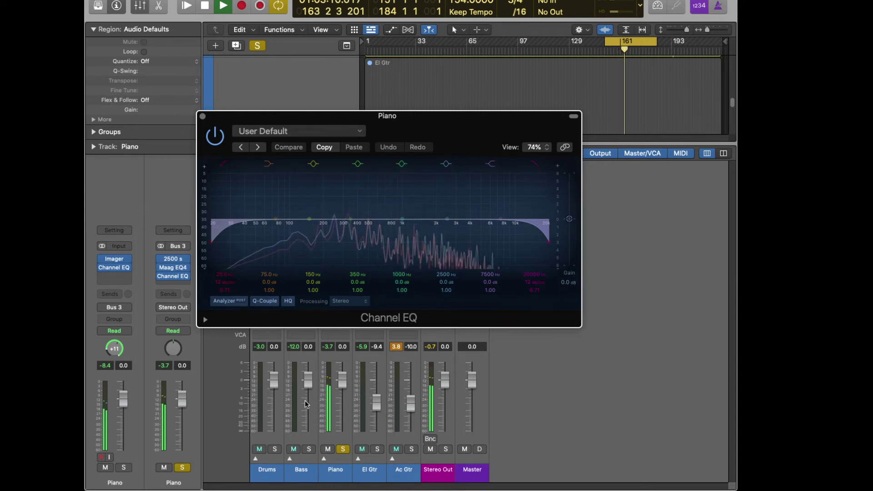
key("v")
left_click(275, 449)
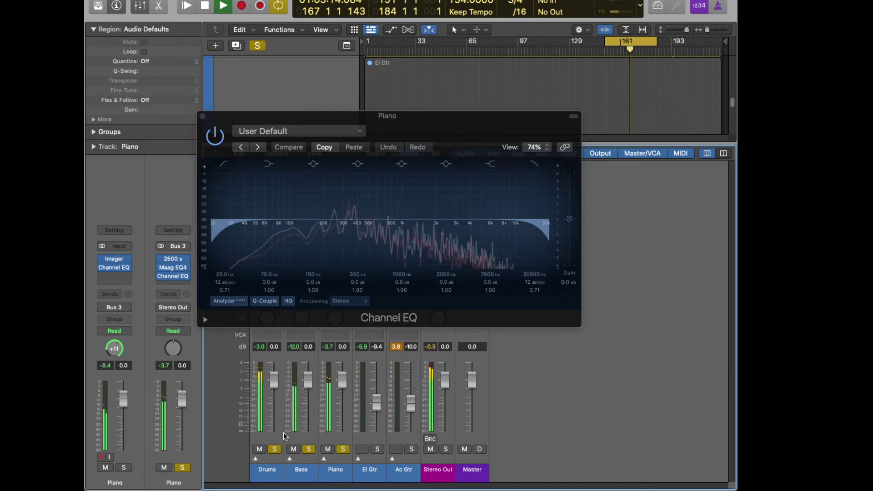
- Cut the piano bus Channel EQ by 1.7 dB at 865 Hz and 1.5 dB at 2080 Hz, and compare the mix without the piano
left_click_drag(394, 119, 429, 67)
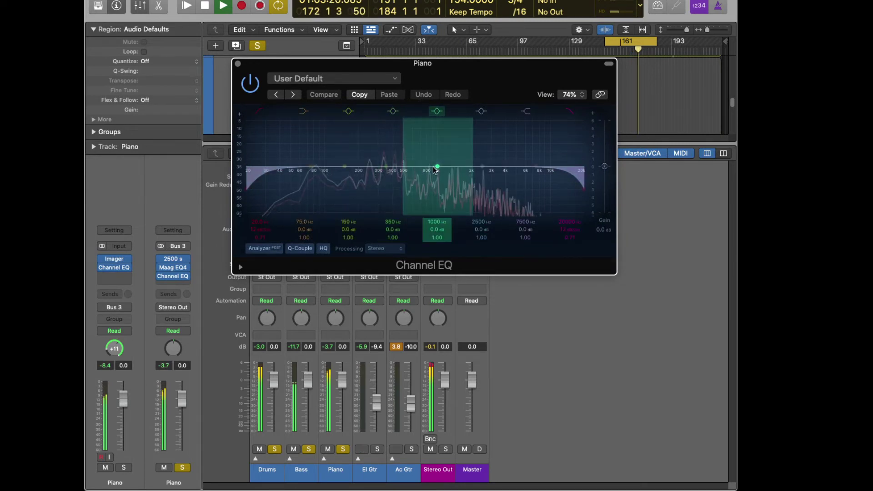
mouse_move(436, 168)
left_mouse_down()
mouse_move(428, 168)
mouse_move(432, 180)
left_mouse_up()
left_click_drag(482, 168, 475, 185)
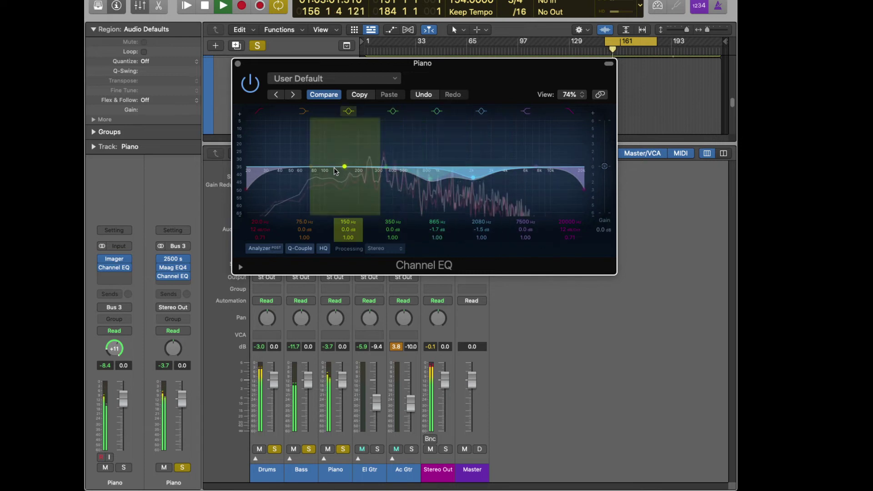
left_click(342, 449)
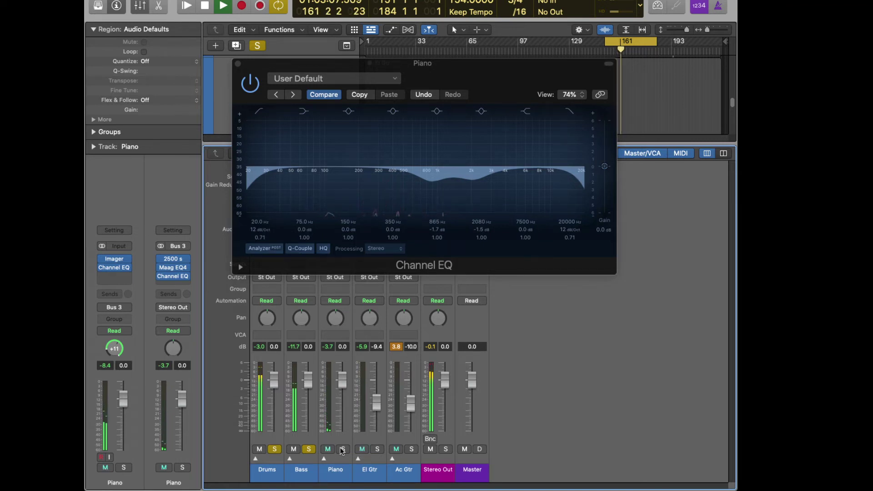
left_click(342, 449)
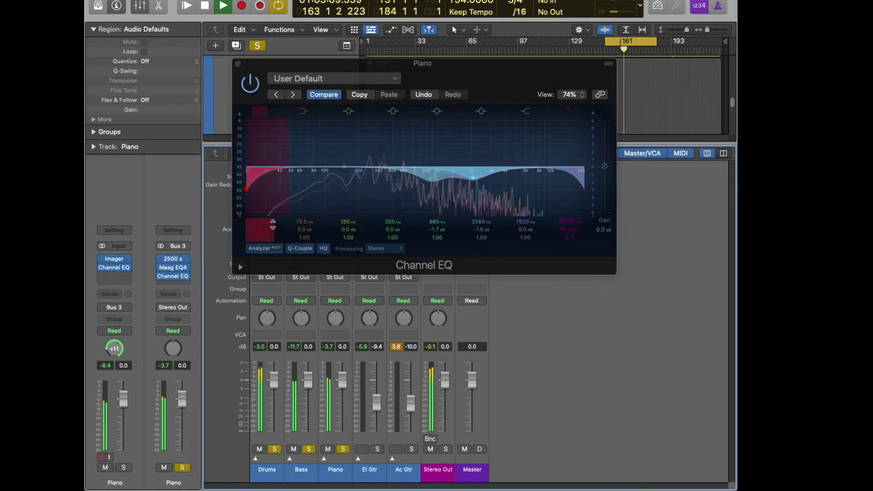
- Set the piano bus low cut to 37.2 Hz, its low shelf to -0.8 dB at 169 Hz, and cut 1.7 dB at 116 Hz
left_click(267, 225)
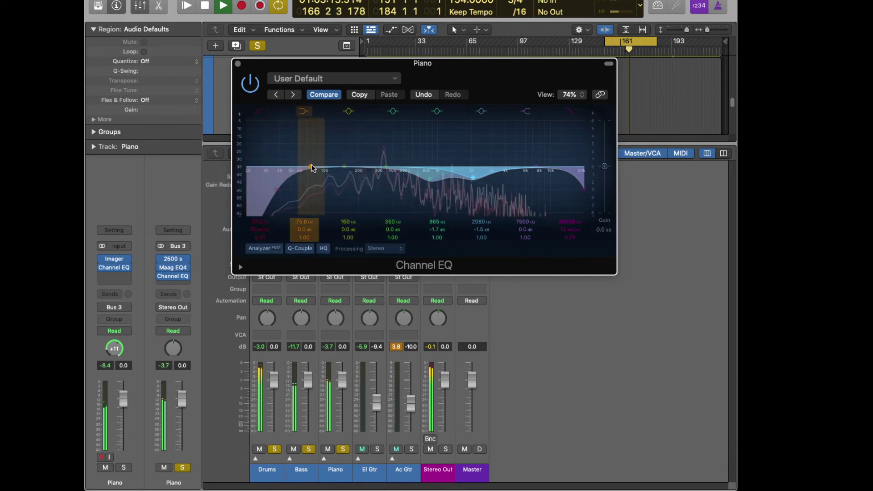
left_click_drag(312, 168, 353, 173)
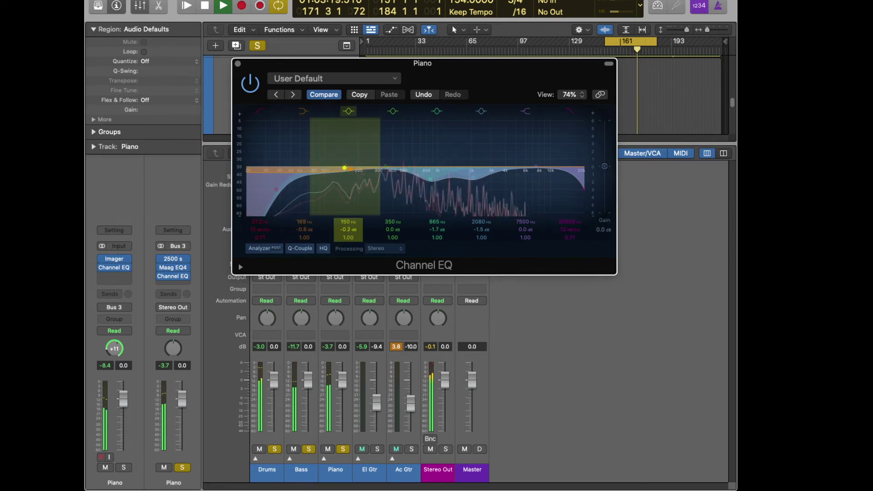
left_click_drag(347, 229, 348, 232)
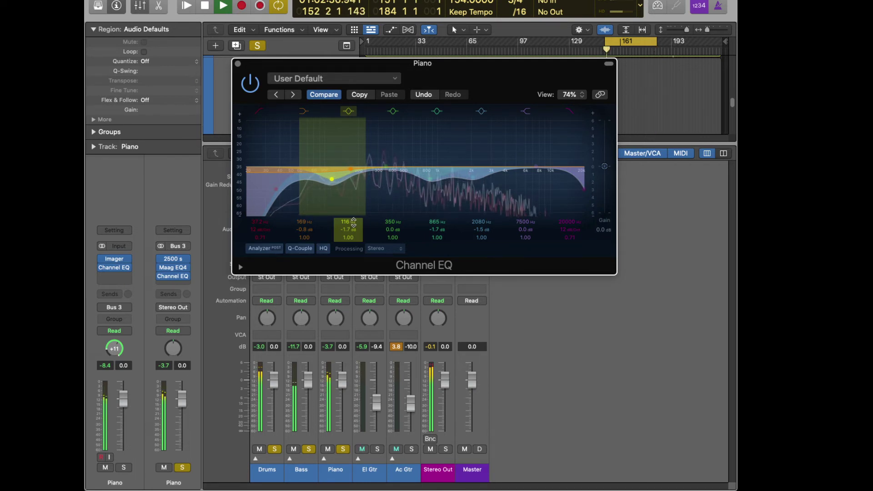
- Boost the piano bus Channel EQ by 0.9 dB at 476 Hz and raise its high shelf 1.9 dB at 6150 Hz
left_click_drag(382, 162, 402, 159)
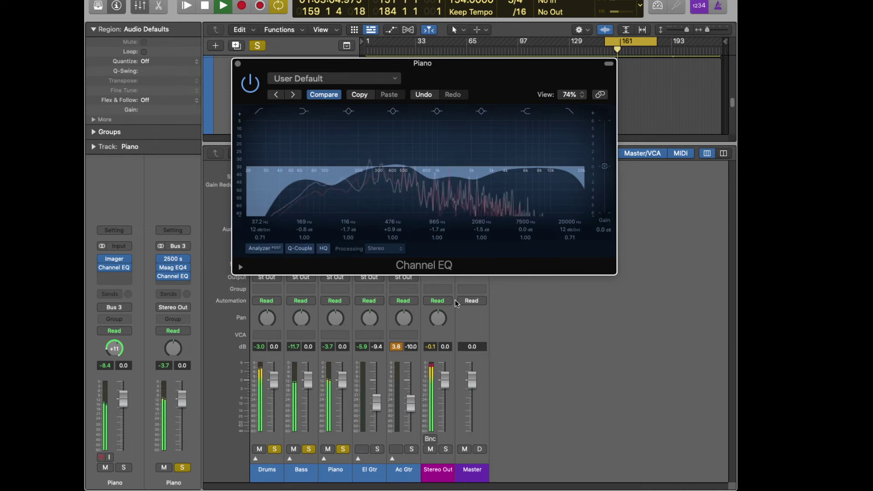
left_click(238, 64)
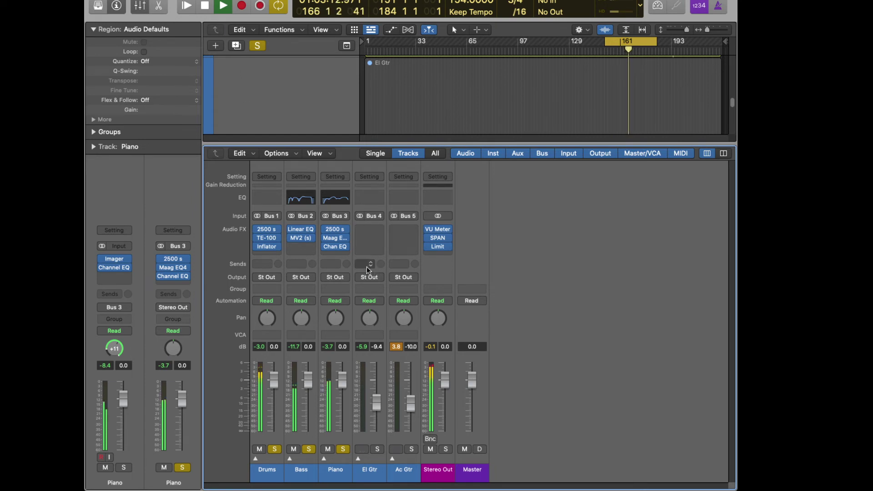
left_click(335, 249)
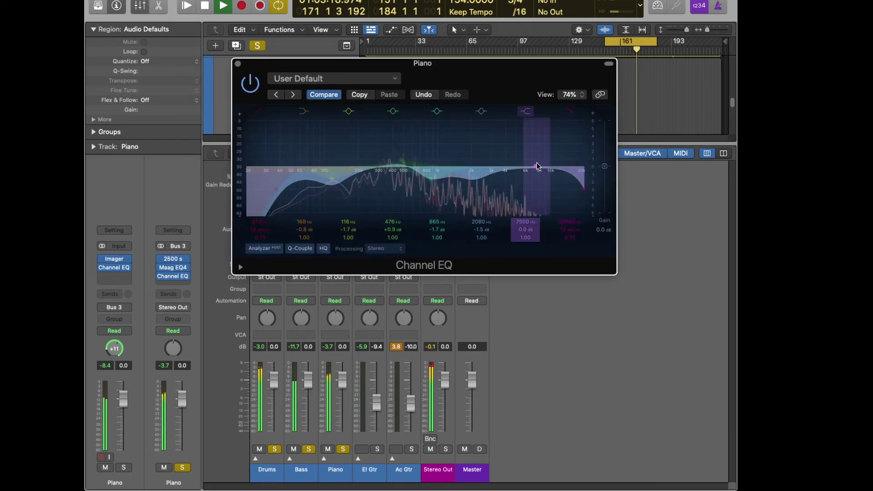
left_click_drag(538, 166, 527, 149)
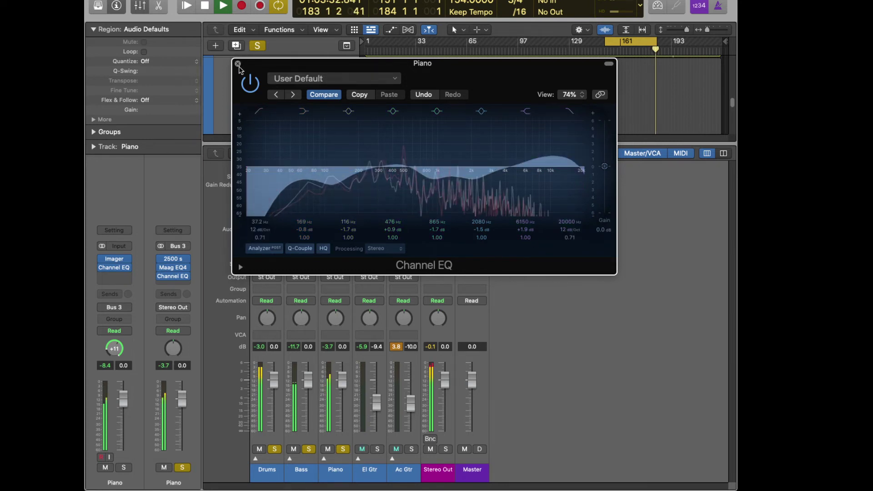
left_click(237, 64)
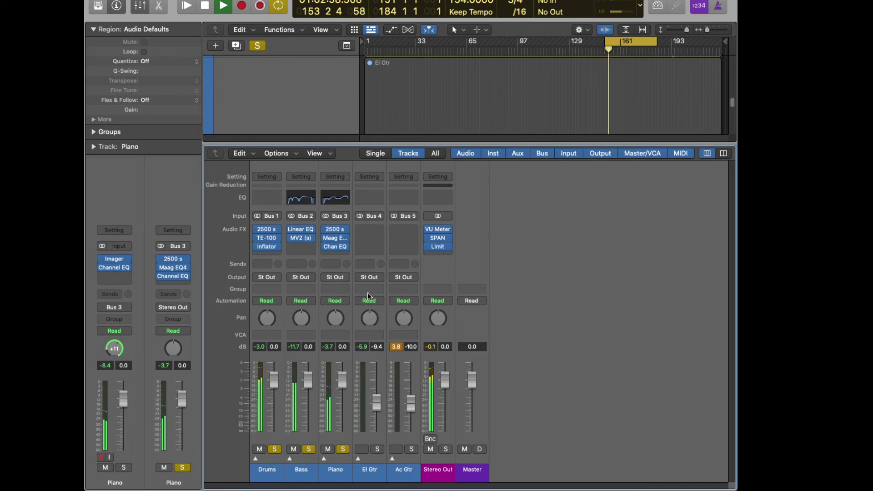
- Insert a stereo Dangerous BAX EQ Mix after the Channel EQ on the piano bus
left_click(347, 252)
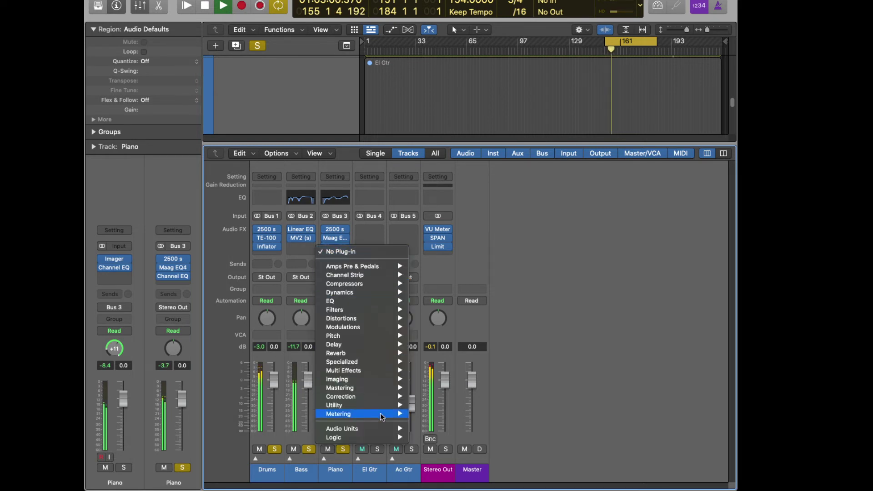
mouse_move(375, 302)
mouse_move(475, 313)
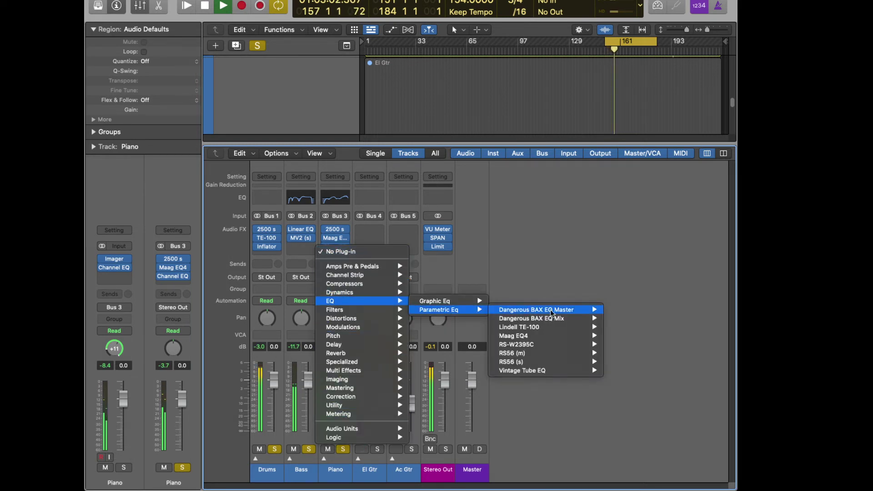
mouse_move(570, 318)
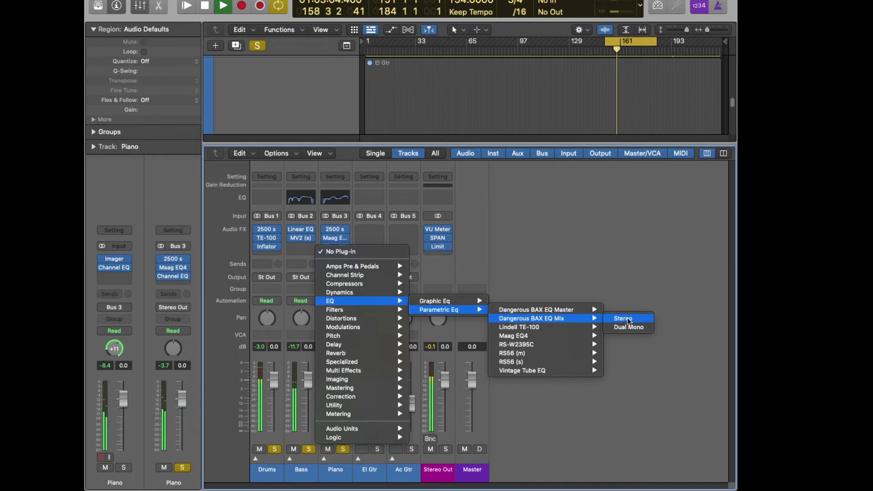
left_click(628, 320)
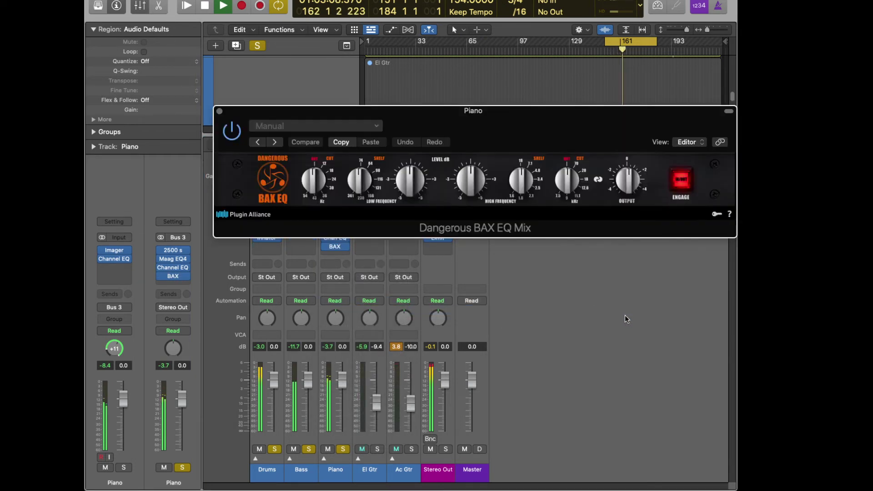
left_click_drag(534, 128, 511, 135)
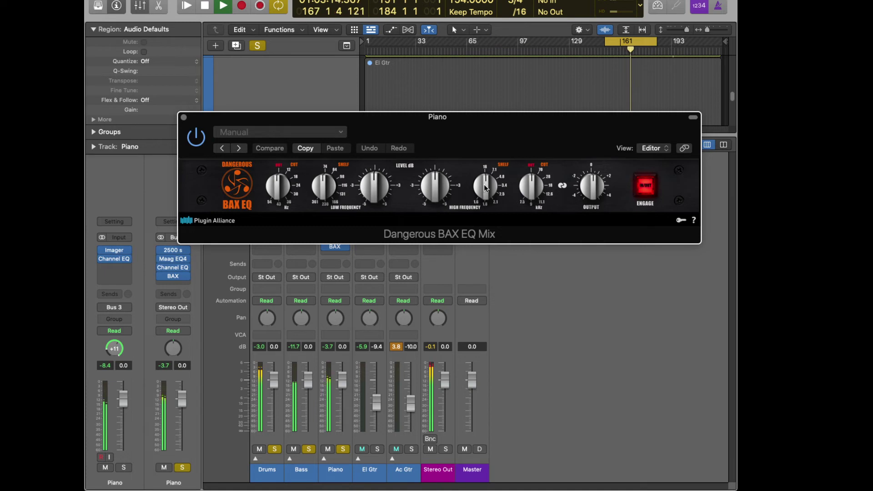
- Try a high-shelf boost, a low cut and a raised output on the piano bus BAX EQ Mix
left_click_drag(484, 187, 485, 171)
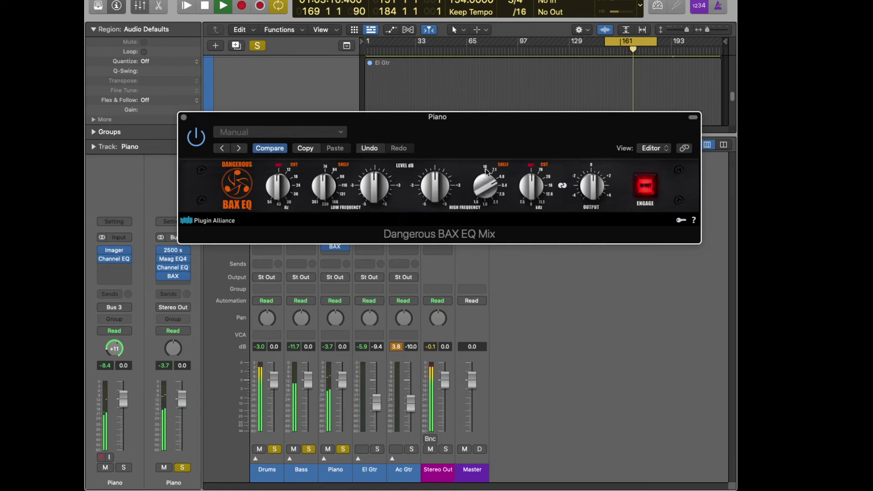
left_click_drag(437, 194, 436, 181)
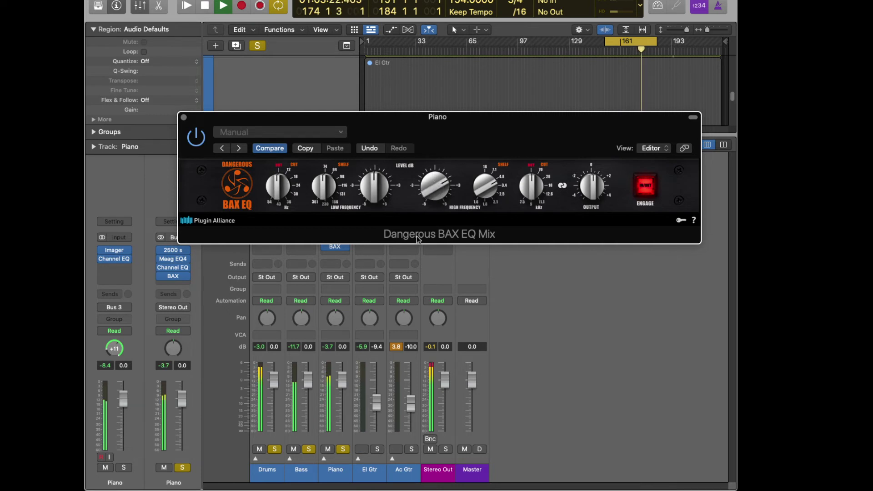
left_click_drag(272, 190, 294, 253)
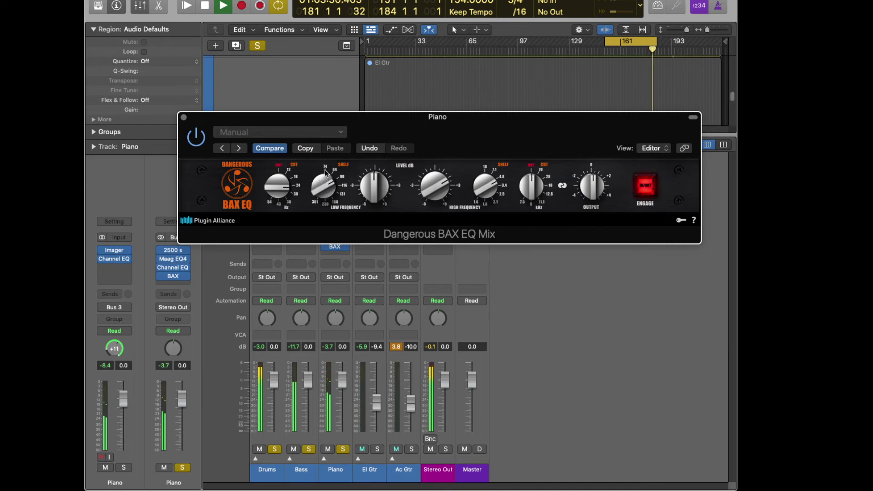
left_click_drag(325, 170, 326, 178)
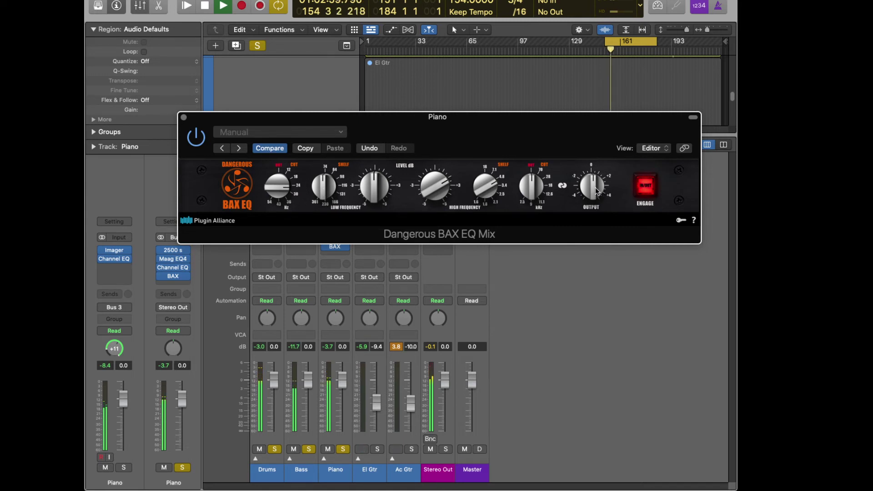
left_click_drag(596, 191, 596, 189)
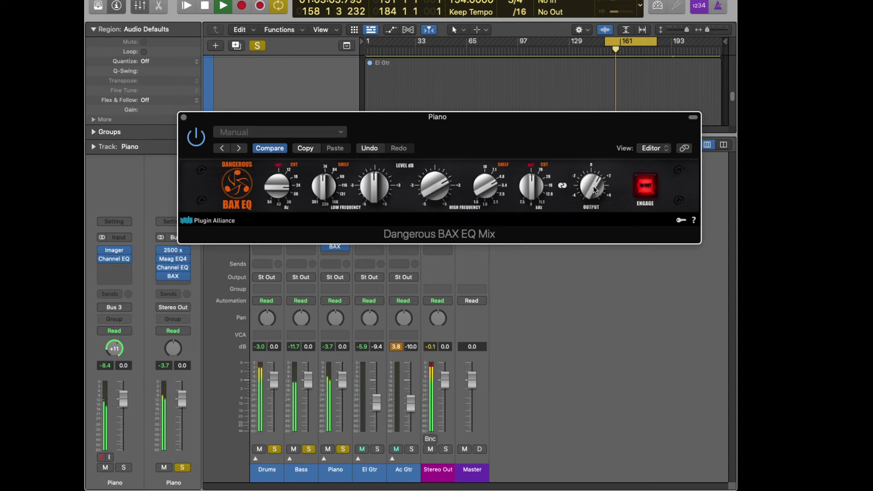
left_click(185, 118)
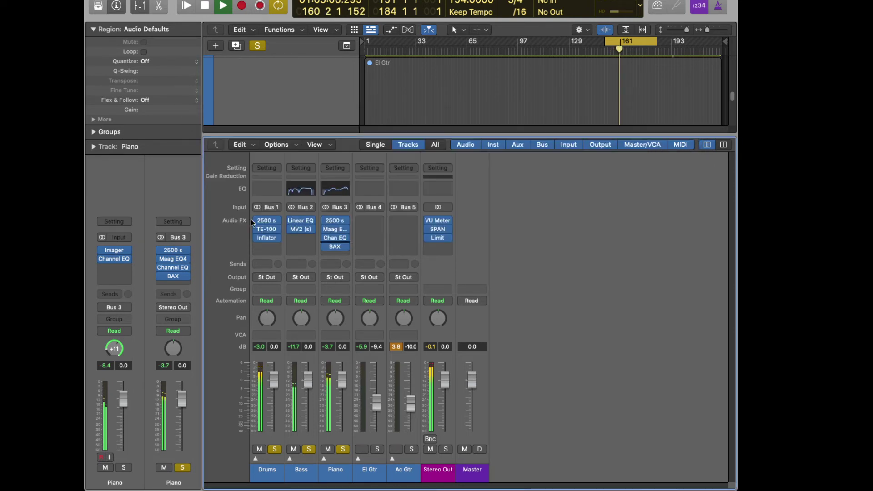
- Replace the piano bus BAX EQ Mix with Dangerous BAX EQ Master, enable M/S processing and unlink its channels
left_click(346, 247)
mouse_move(390, 310)
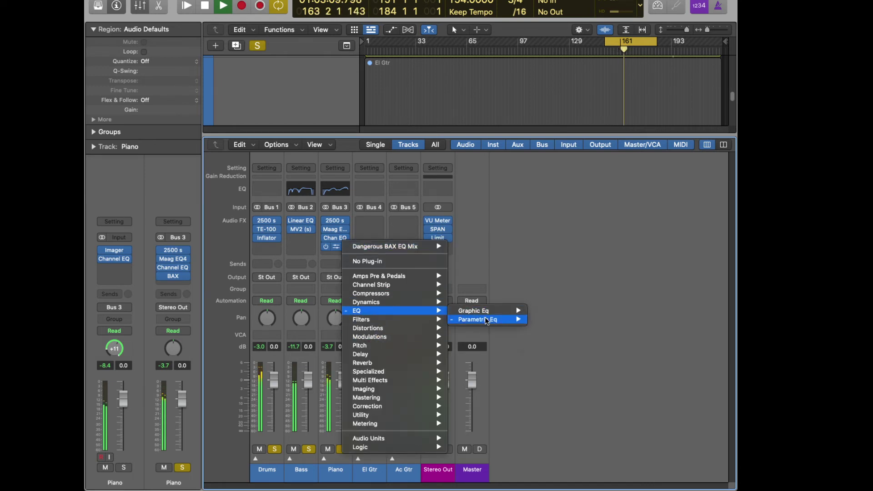
mouse_move(486, 321)
mouse_move(575, 320)
left_click(662, 320)
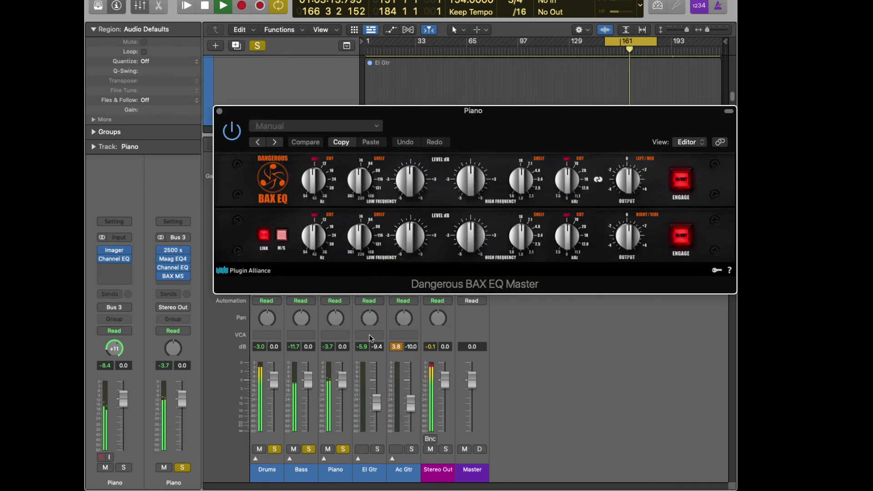
left_click_drag(554, 146, 507, 118)
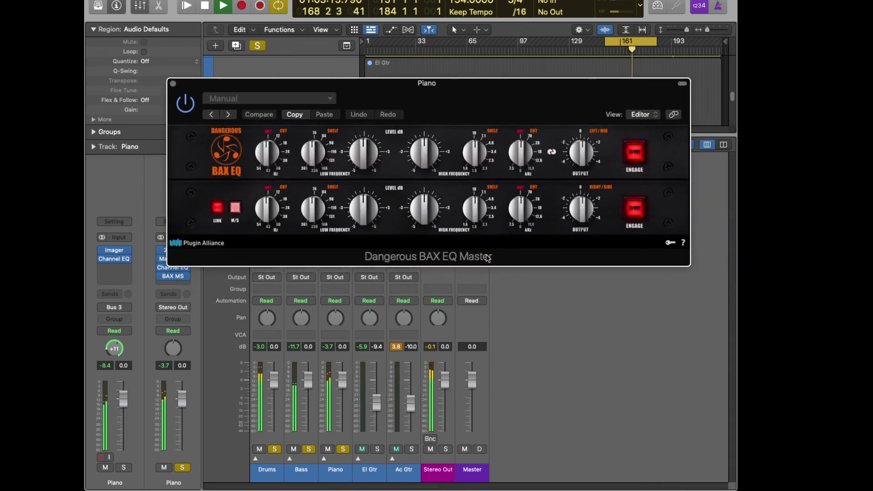
left_click(235, 208)
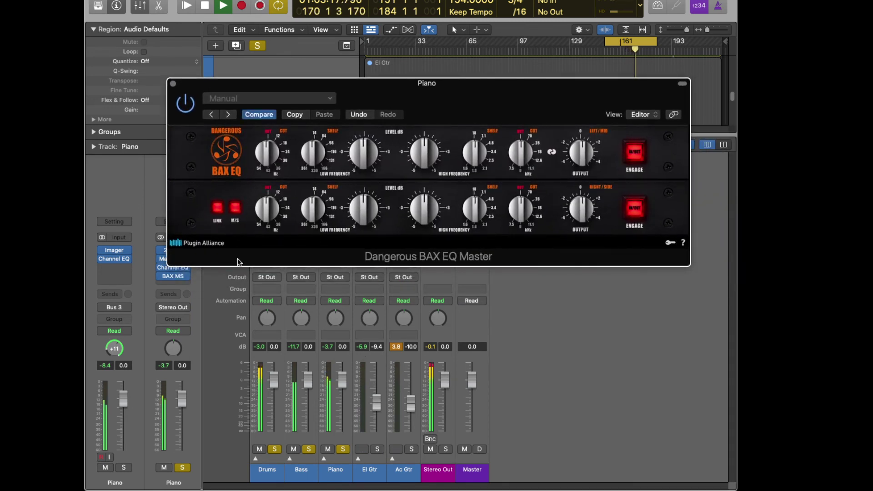
left_click(214, 210)
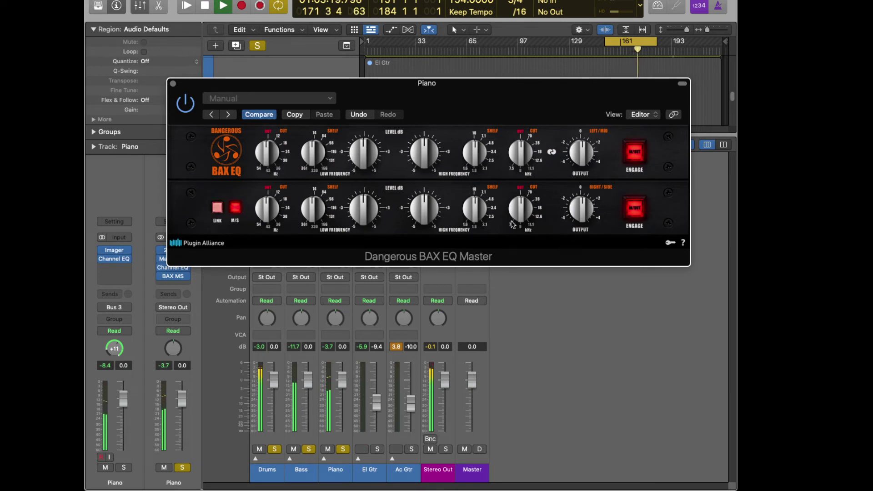
- Boost the side high shelf 3 dB at 4.8 kHz and cut the mid low shelf 1.5 dB, with an 18 Hz mid low cut
left_click_drag(474, 213, 427, 200)
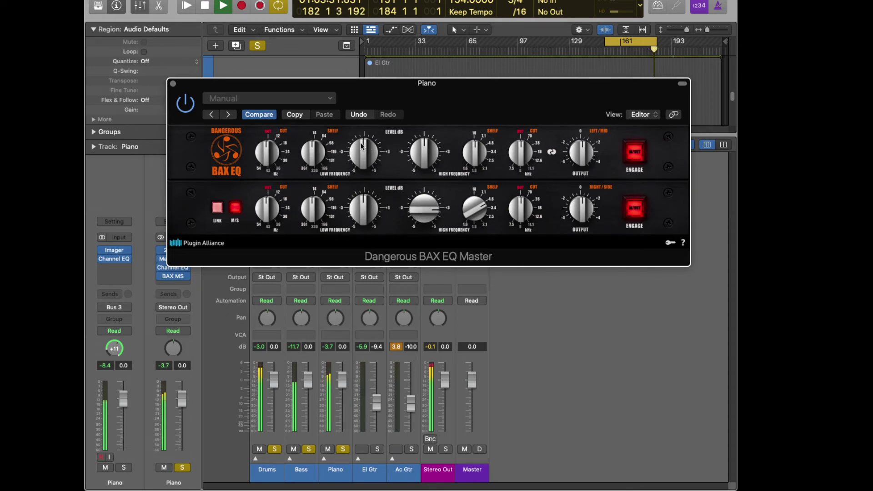
left_click_drag(362, 147, 360, 159)
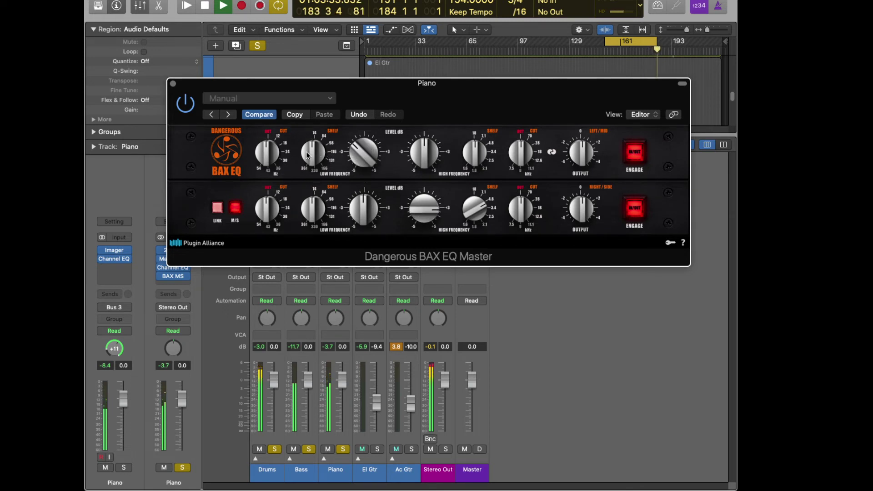
left_click_drag(307, 156, 269, 139)
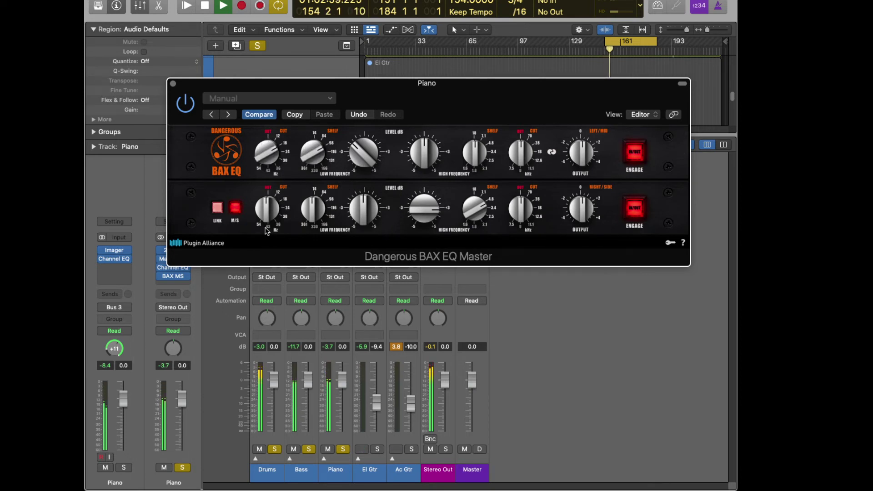
- Set the side low cut to 18 Hz and its low shelf to -0.5 dB at 131 Hz, keeping the mid low shelf at 98 Hz
left_click_drag(267, 231, 317, 205)
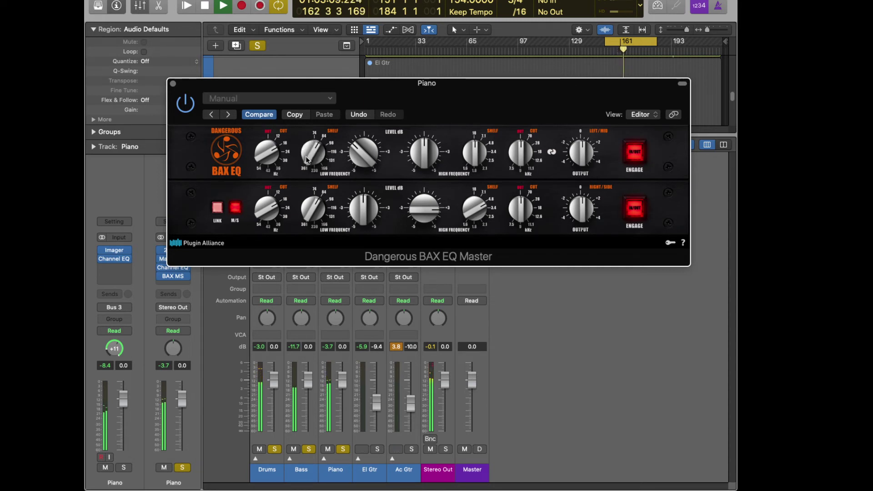
left_click_drag(307, 154, 305, 158)
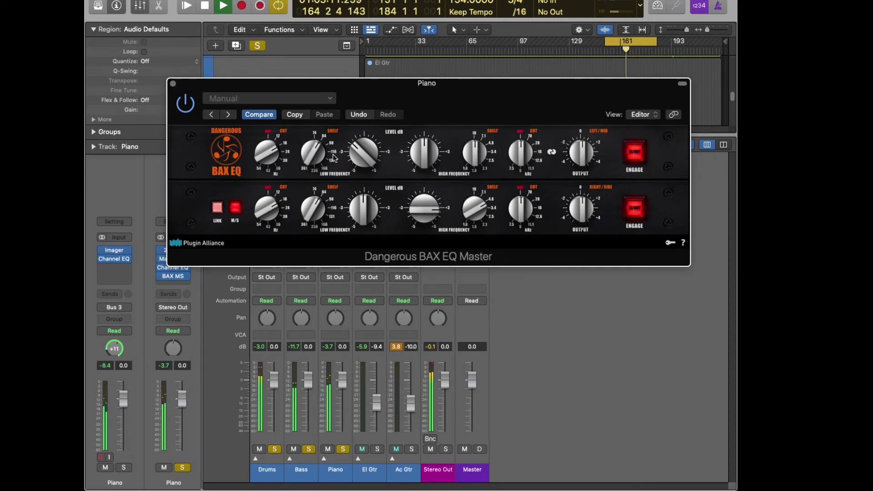
left_click_drag(312, 196, 305, 195)
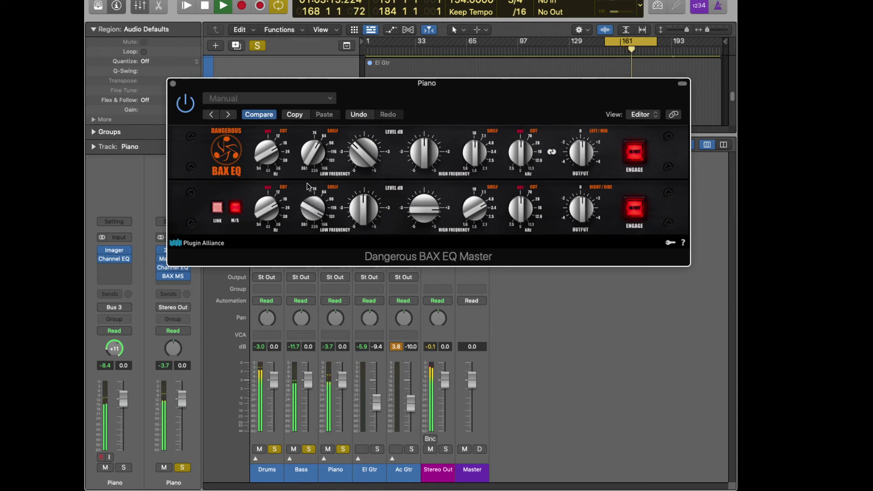
left_click_drag(308, 161, 309, 155)
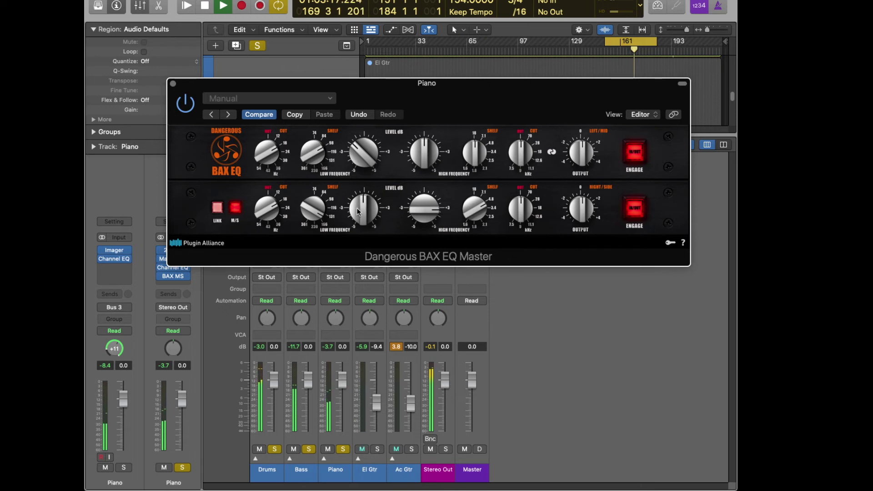
left_click_drag(359, 210, 357, 220)
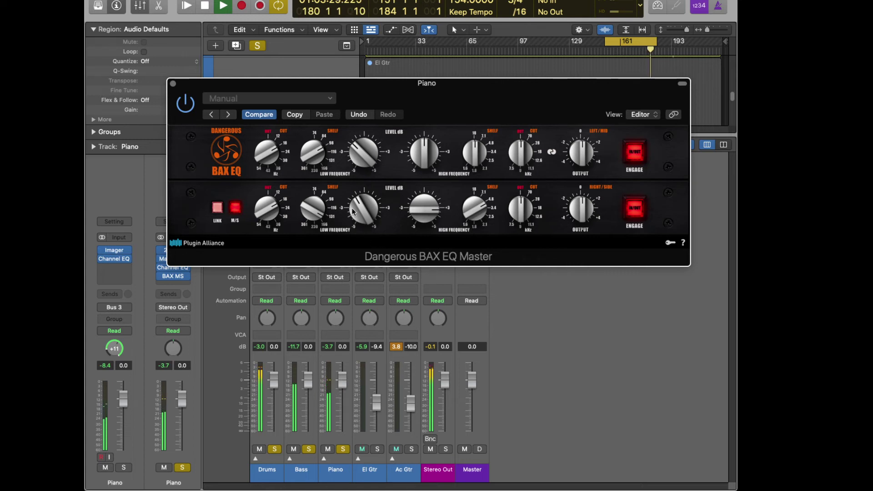
left_click_drag(351, 210, 360, 221)
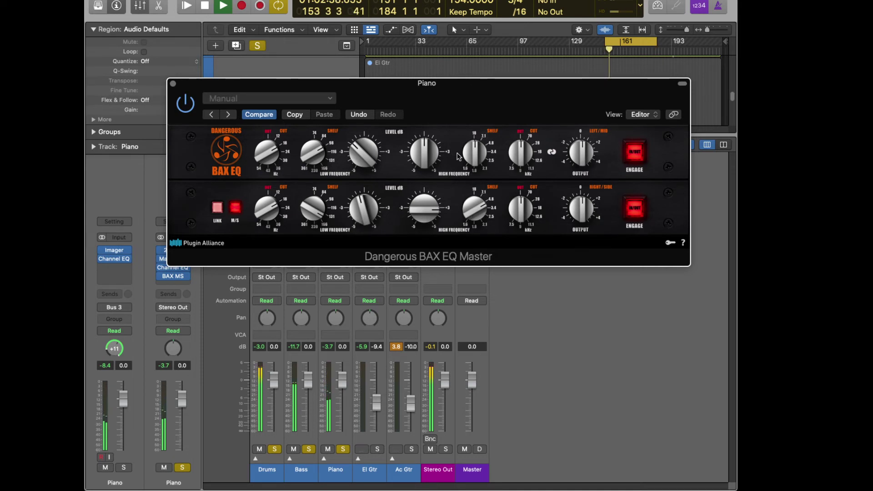
- Cut the mid high shelf on the BAX EQ Master by 2 dB at 7.1 kHz
left_click_drag(474, 159, 472, 153)
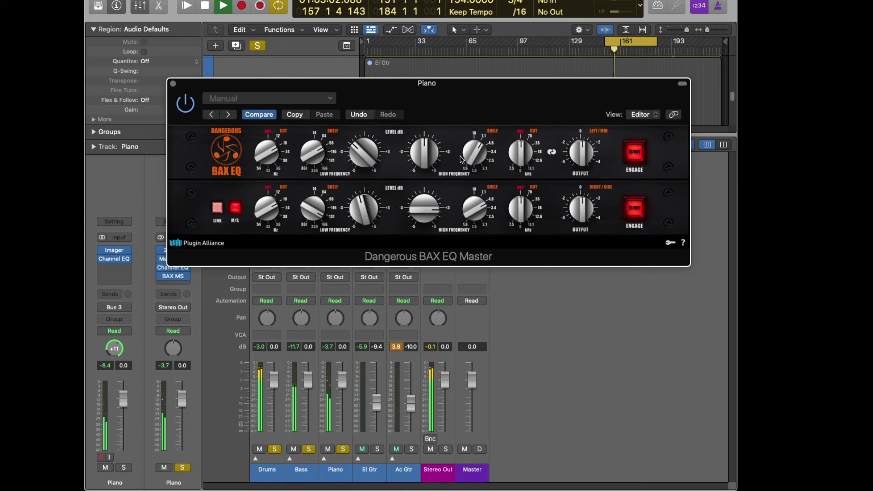
left_click_drag(416, 155, 416, 163)
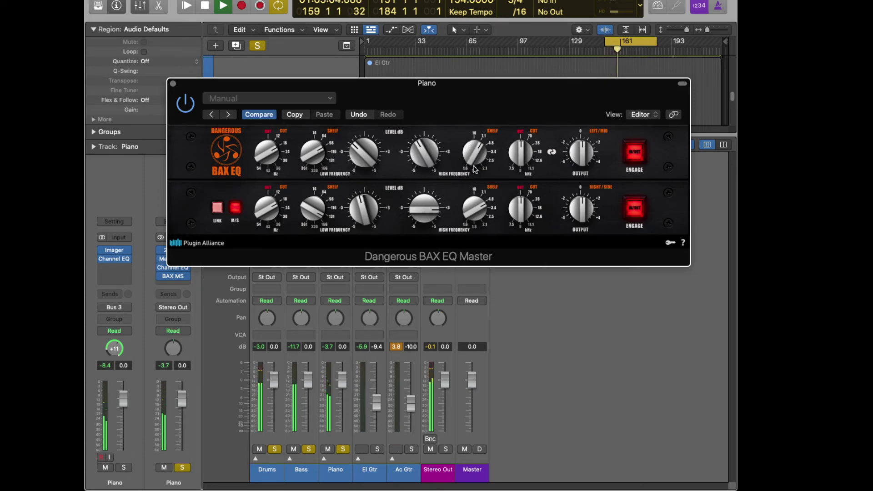
left_click_drag(474, 169, 472, 160)
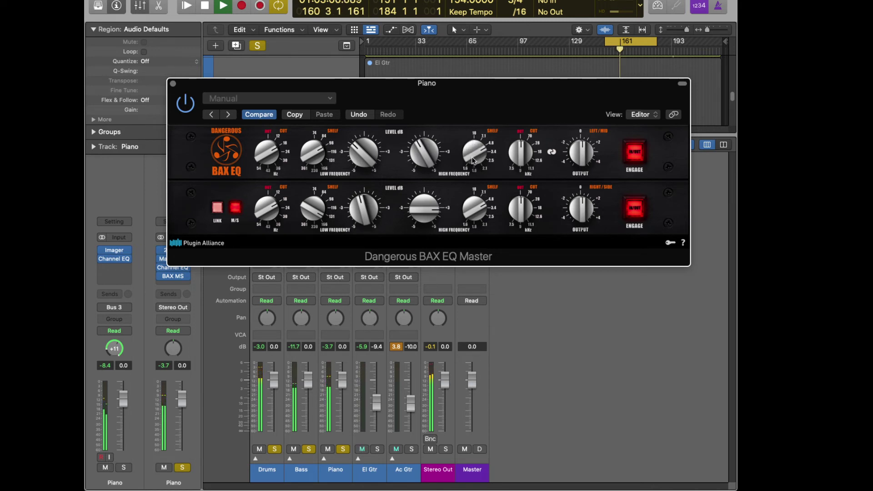
left_click_drag(419, 153, 418, 159)
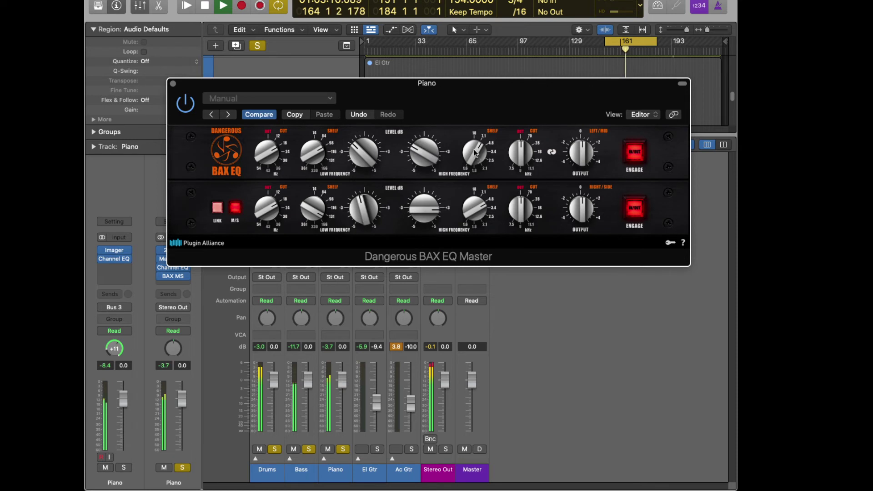
left_click_drag(475, 155, 474, 151)
scroll(473, 148, "down", 3)
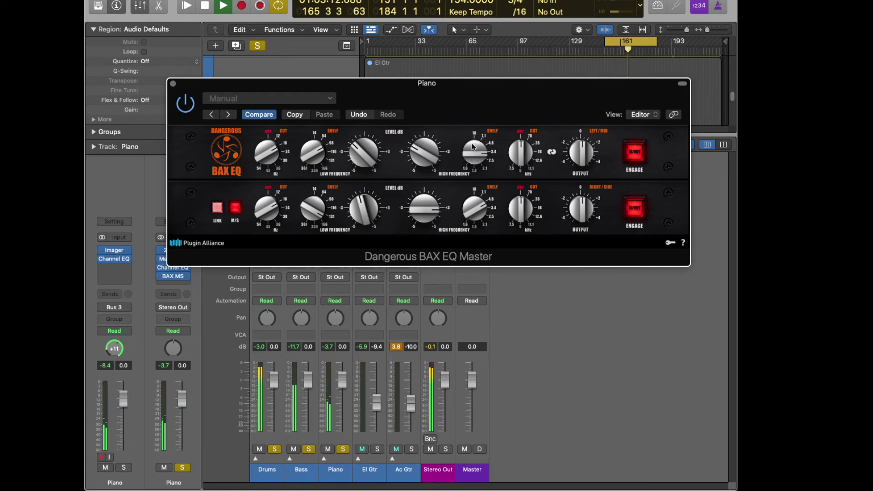
left_click_drag(473, 149, 471, 167)
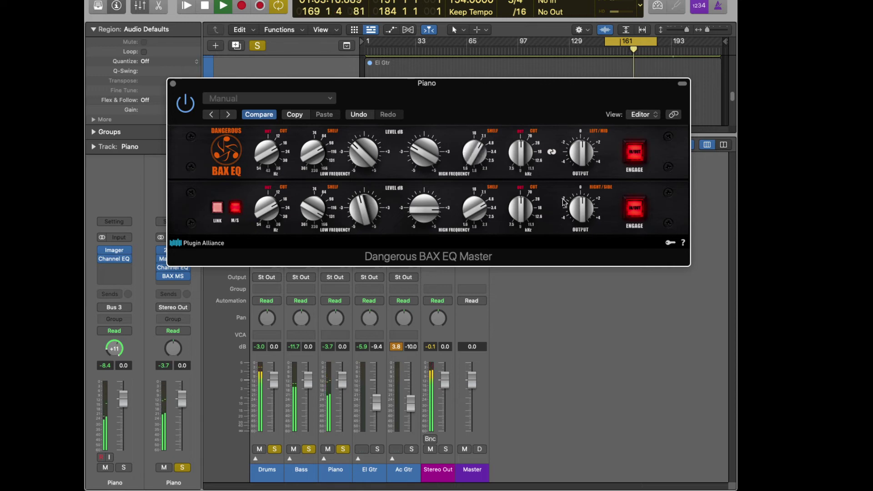
- Raise the side output of the BAX EQ Master by about 0.5 dB and close the plug-in
left_click_drag(589, 222, 587, 214)
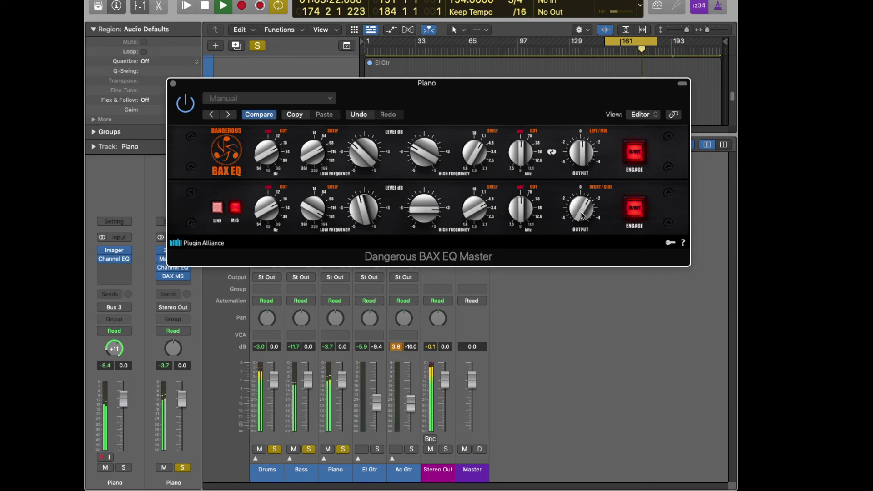
left_click_drag(581, 217, 580, 220)
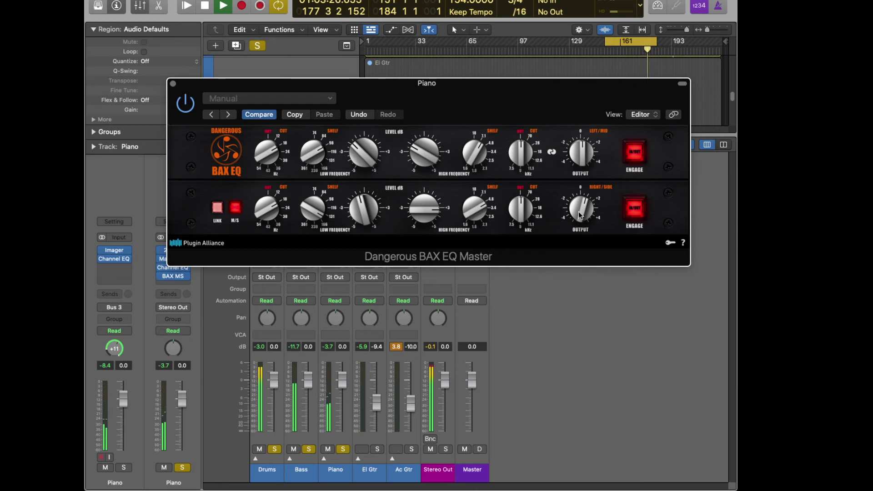
left_click(173, 83)
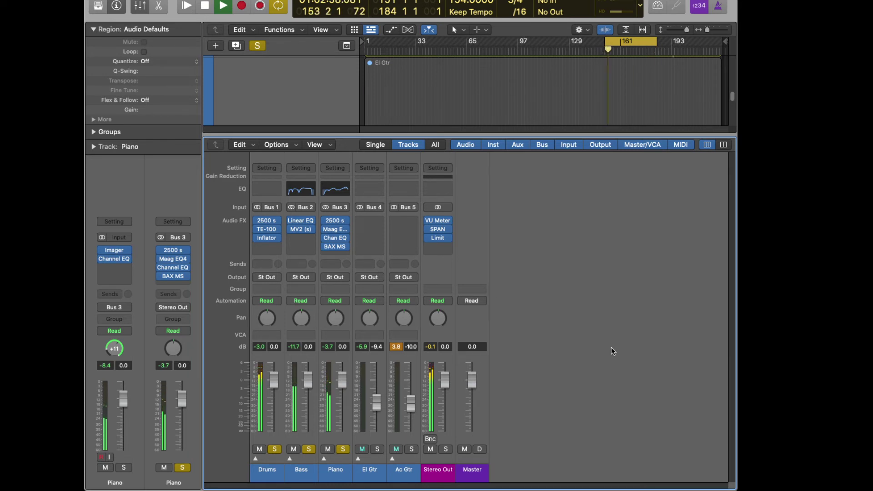
- Insert the MJUCjr compressor after the BAX EQ Master on the piano bus
left_click(346, 253)
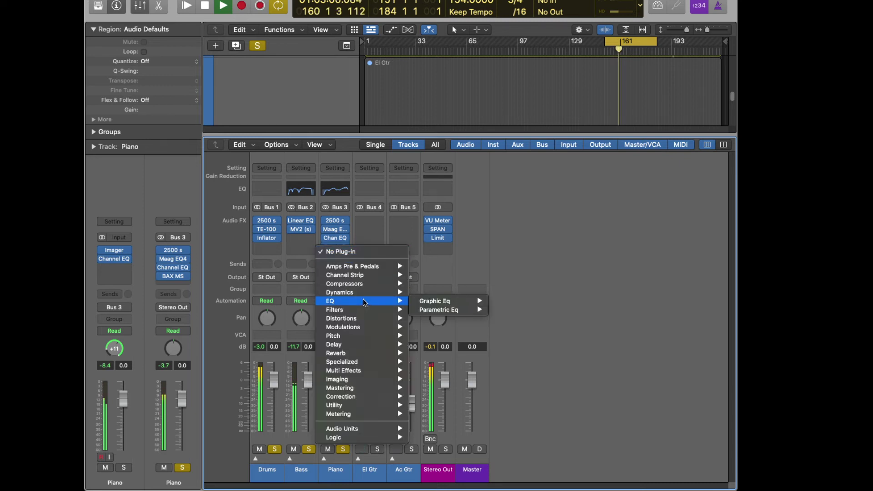
mouse_move(364, 293)
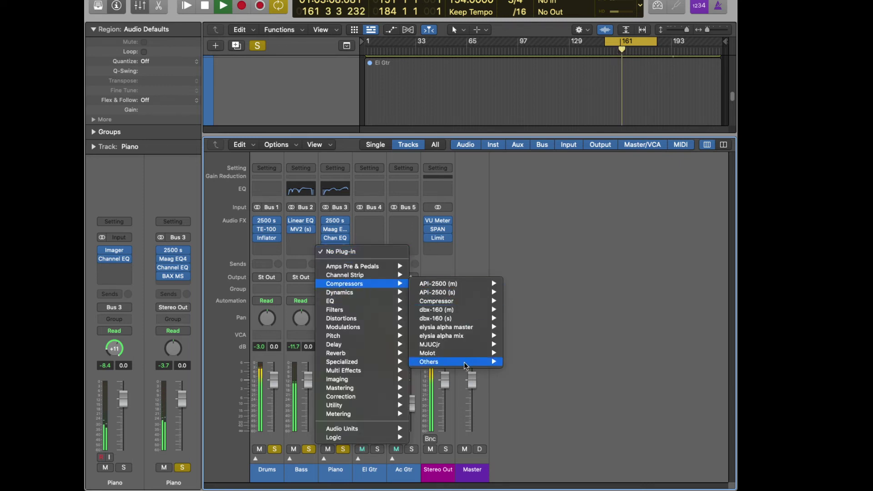
mouse_move(486, 344)
left_click(541, 346)
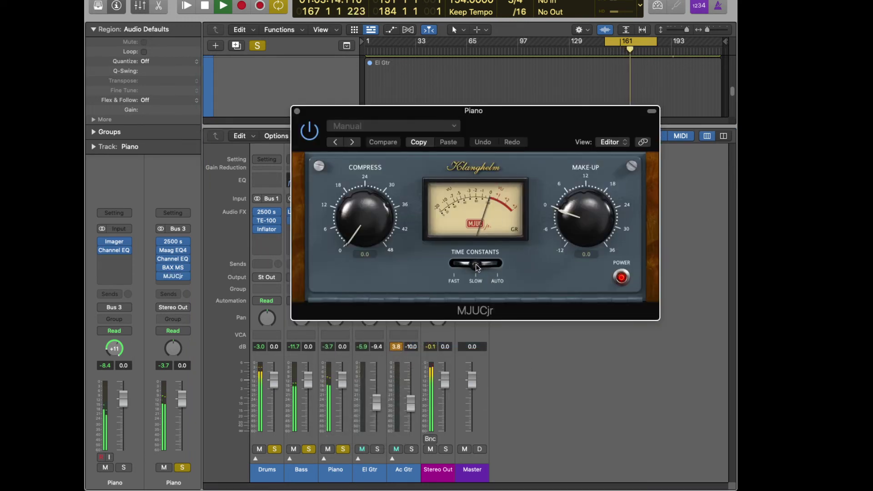
- Set the MJUCjr compression amount on the piano bus to 18.5
left_click_drag(343, 216, 367, 184)
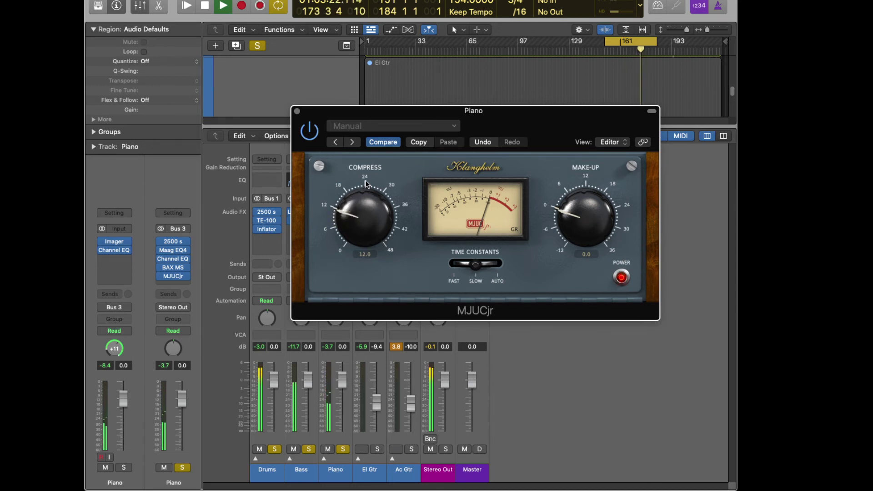
scroll(362, 213, "up", 4)
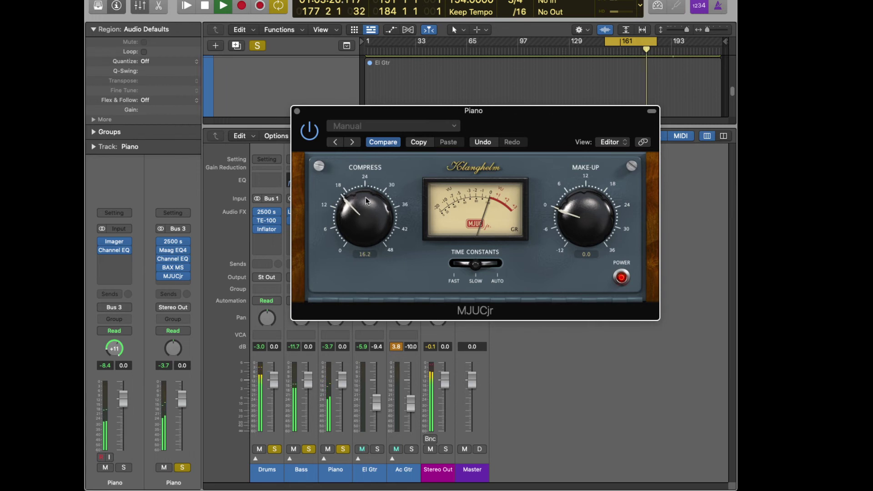
mouse_move(365, 197)
left_mouse_down()
mouse_move(380, 165)
mouse_move(372, 186)
left_mouse_up()
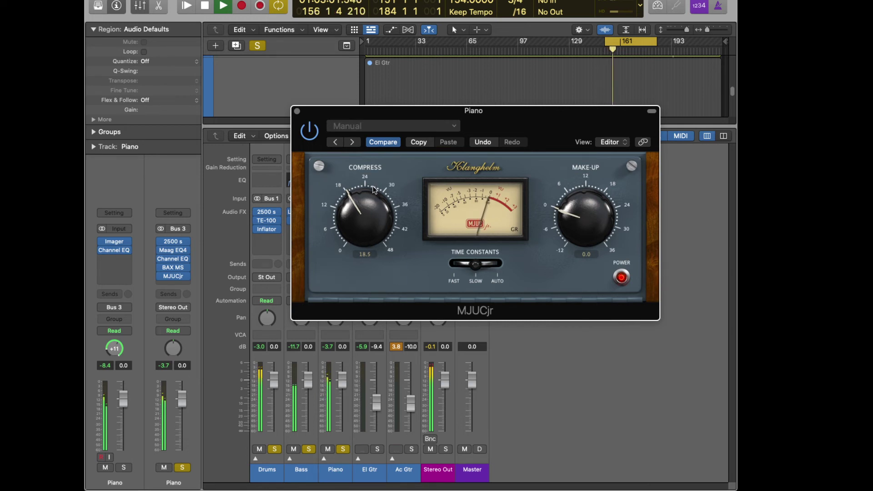
- Set the MJUCjr compression on the piano bus to 18.2 and compare the sound with the plug-in bypassed
left_click_drag(374, 191, 374, 191)
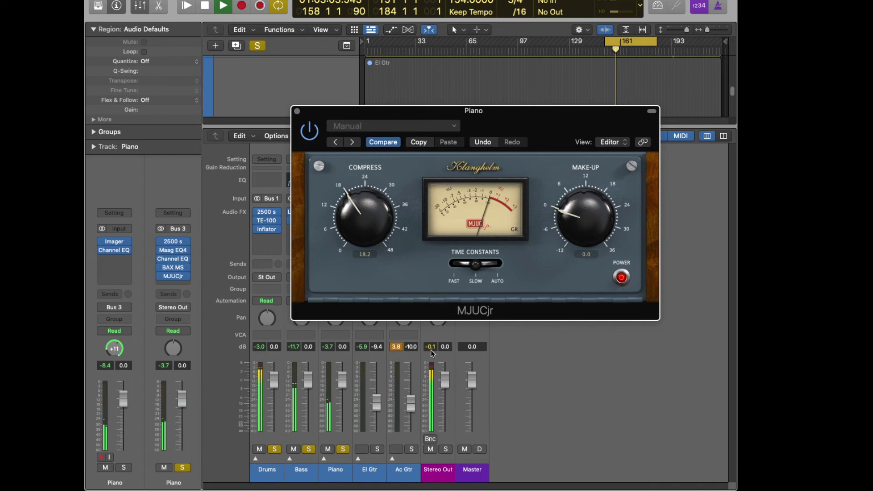
left_click(310, 131)
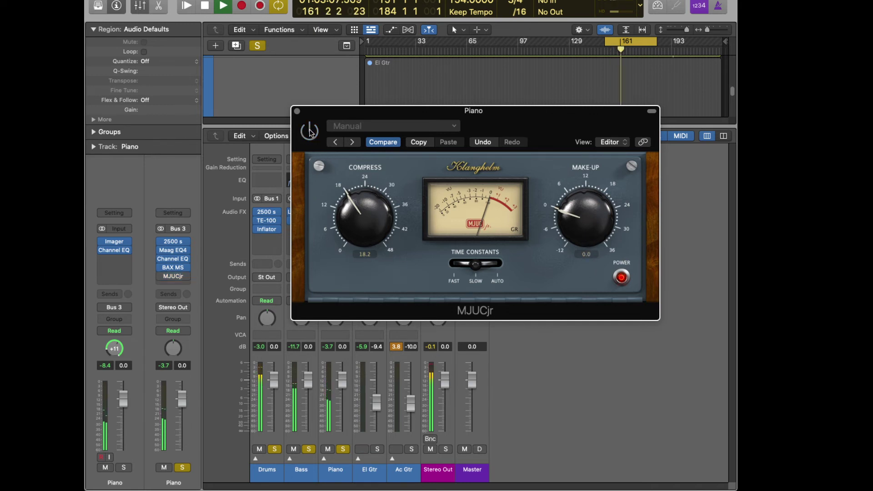
left_click(309, 130)
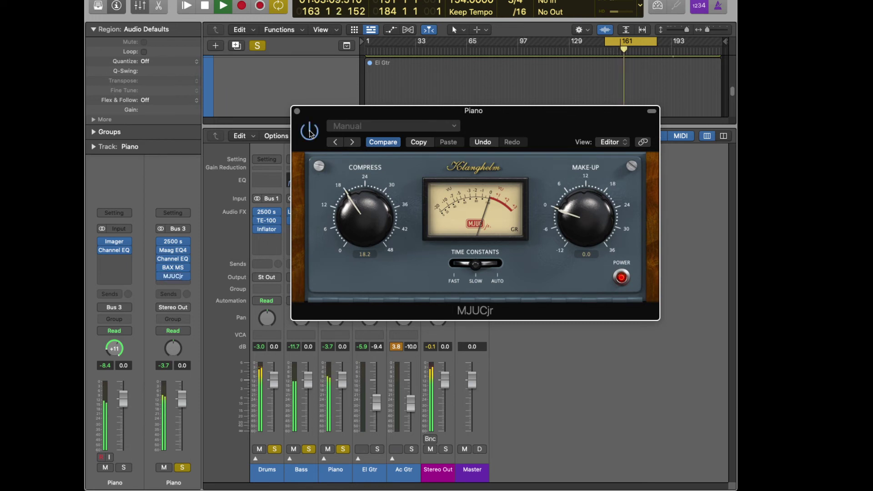
- Adjust the MJUCjr make-up gain on the piano bus down to -12.0 and back up to 2.0
left_click_drag(582, 211, 580, 297)
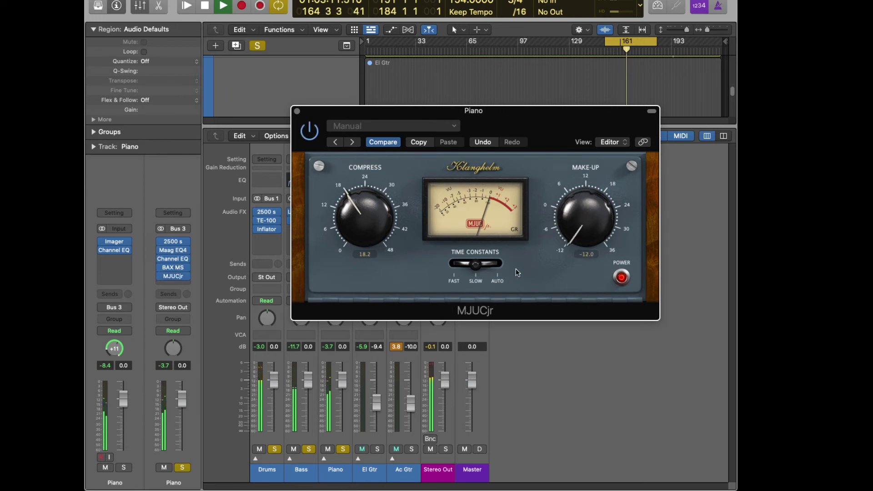
left_click_drag(605, 227, 601, 179)
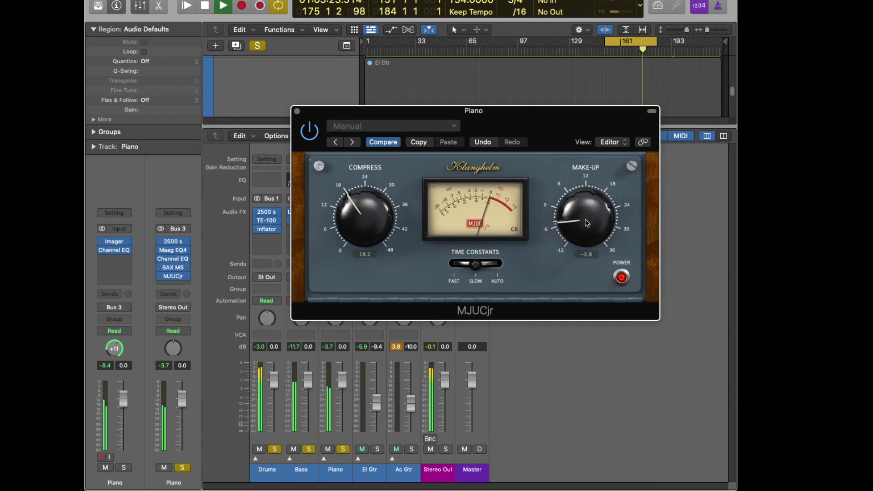
scroll(584, 225, "up", 3)
left_click_drag(585, 225, 588, 194)
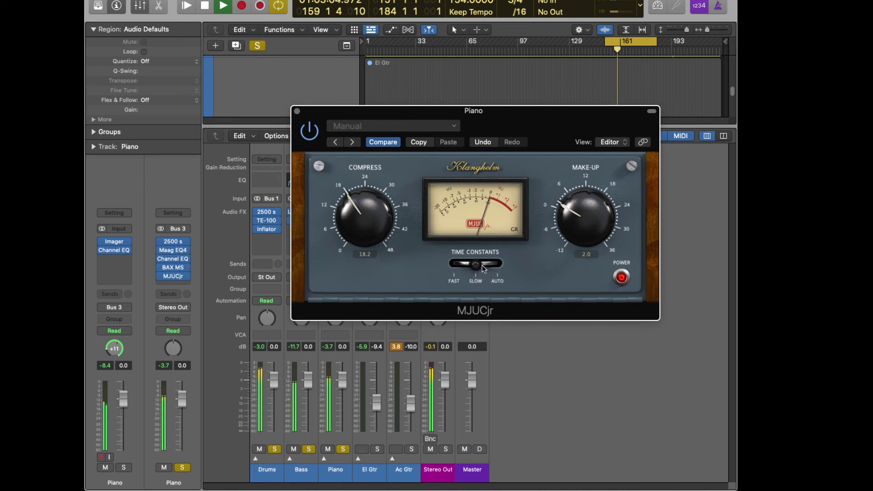
- Try the Auto time constant on the MJUCjr and return it to Slow
left_click(499, 264)
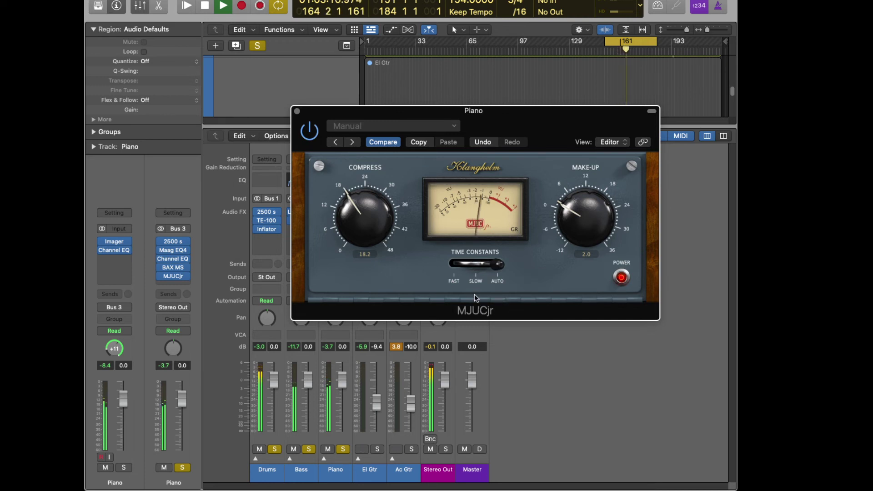
left_click(477, 265)
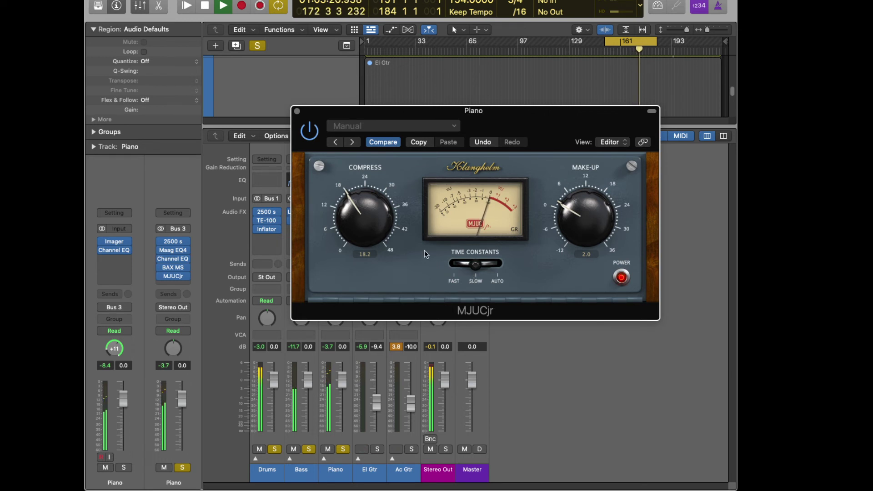
- Fine-tune the MJUCjr compression on the piano bus to 17.9 and close the plug-in
left_click_drag(371, 226, 372, 236)
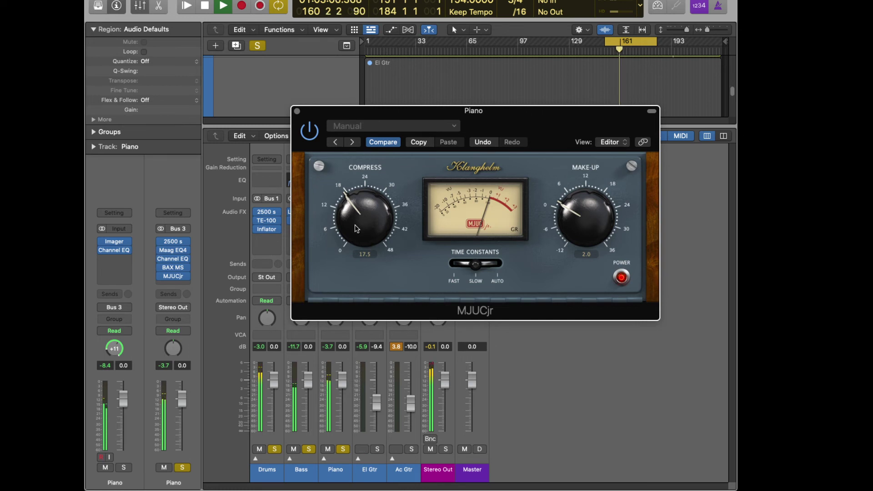
left_click_drag(357, 229, 356, 227)
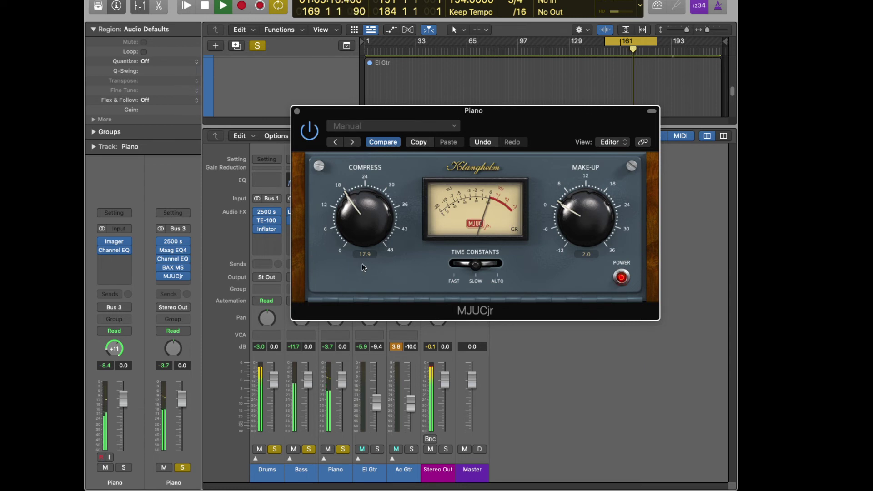
left_click(297, 111)
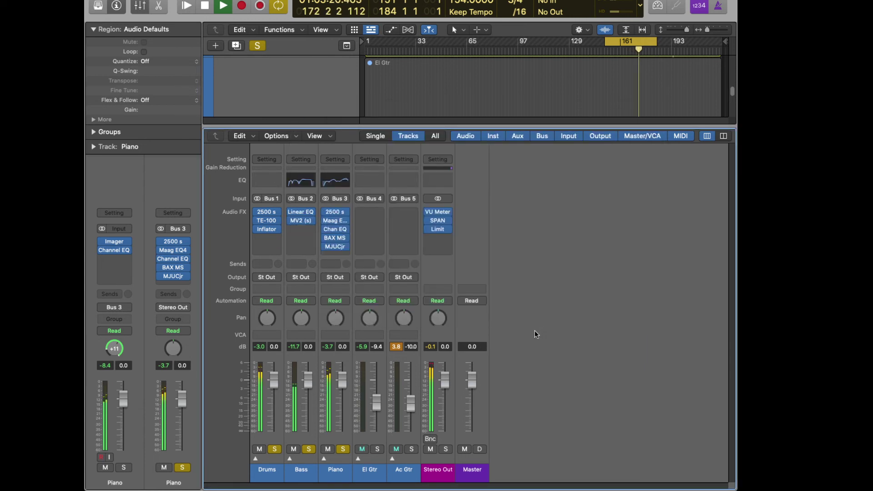
- Unsolo the Piano, Bass and Drums buses to hear the full mix
left_click(338, 450)
left_click(309, 449)
left_click(274, 449)
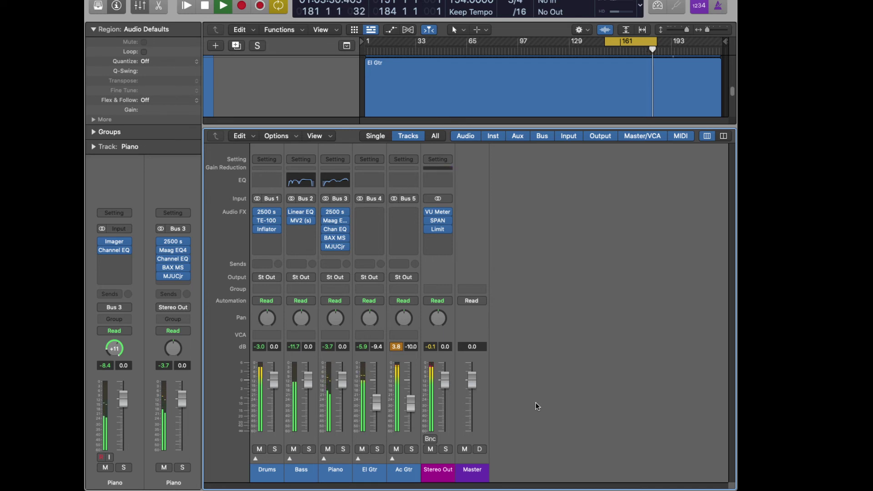
- Lower the make-up gain of the piano bus's MJUCjr to 1.3 and close the plug-in
left_click(334, 246)
scroll(586, 244, "down", 1)
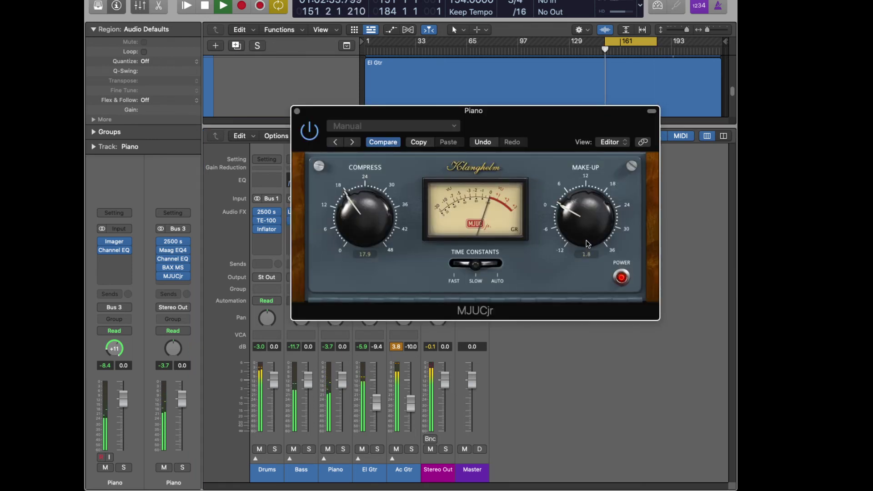
scroll(587, 245, "down", 2)
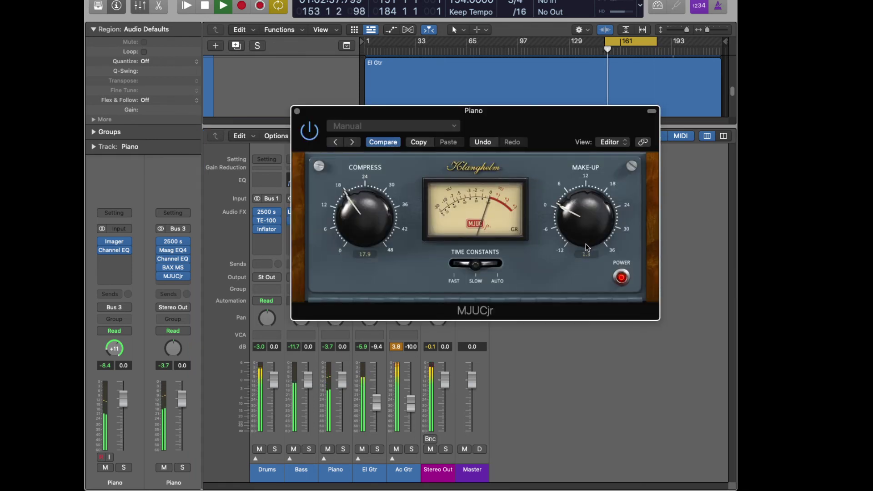
left_click(297, 111)
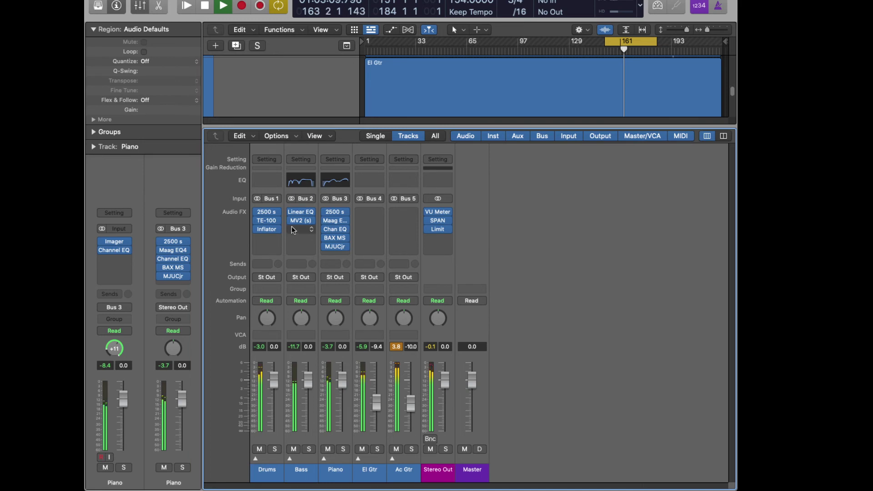
- Raise the output level of the MV2 on the Bass bus slightly and close the plug-in
mouse_move(300, 224)
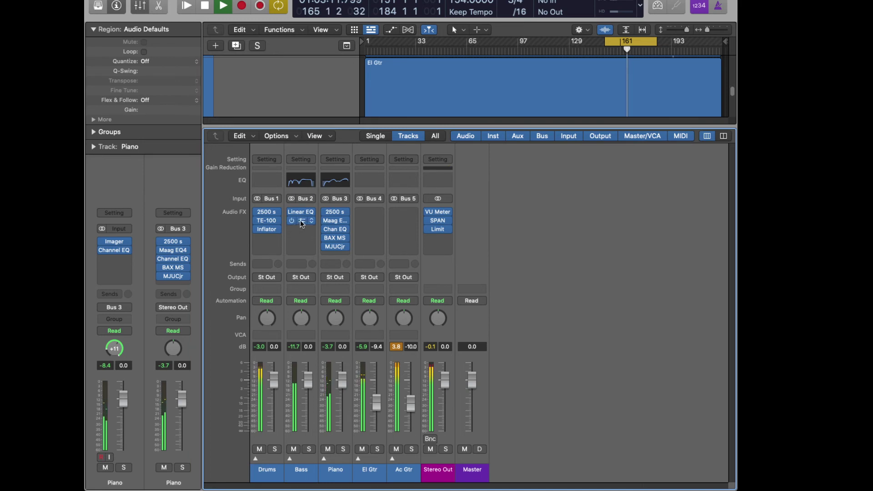
left_click(302, 222)
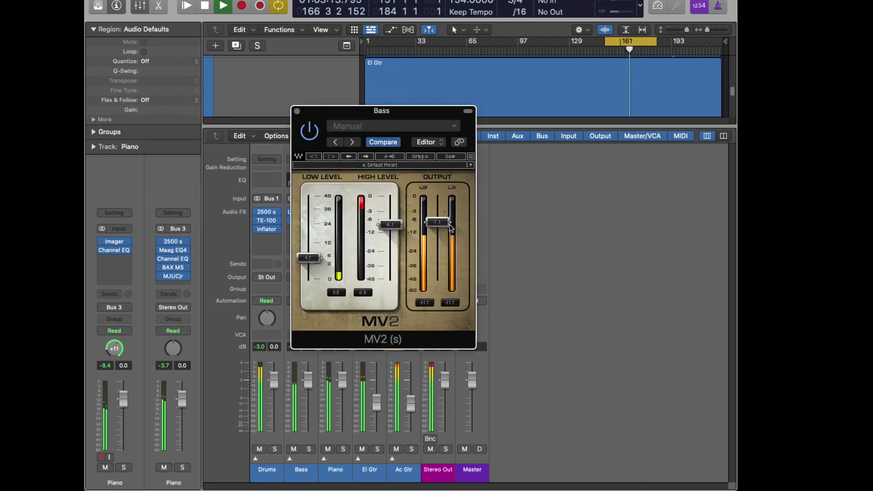
left_click_drag(438, 222, 439, 221)
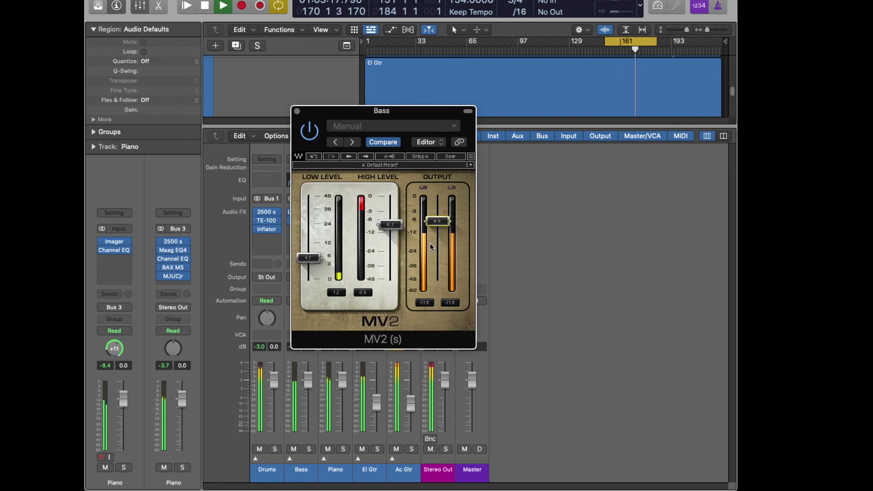
left_click(297, 111)
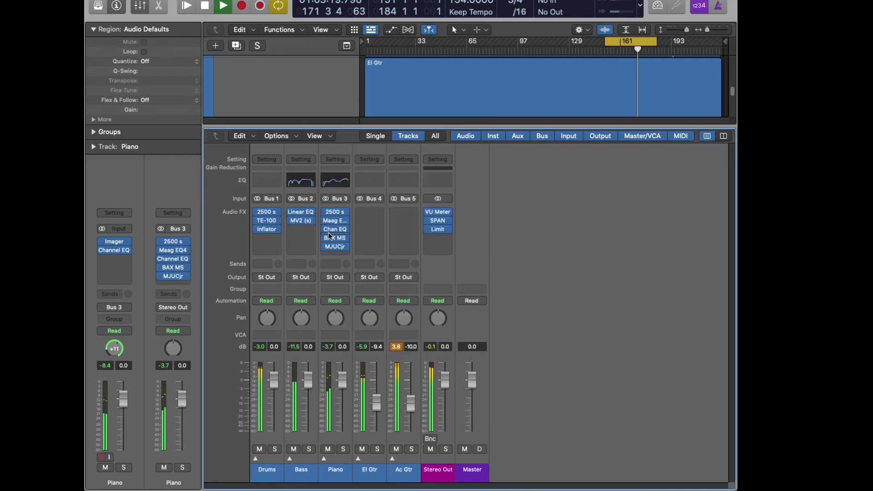
- Reduce the MJUCjr make-up gain on the piano bus to -0.8 while the full mix plays
left_click(336, 249)
left_click_drag(578, 218, 578, 224)
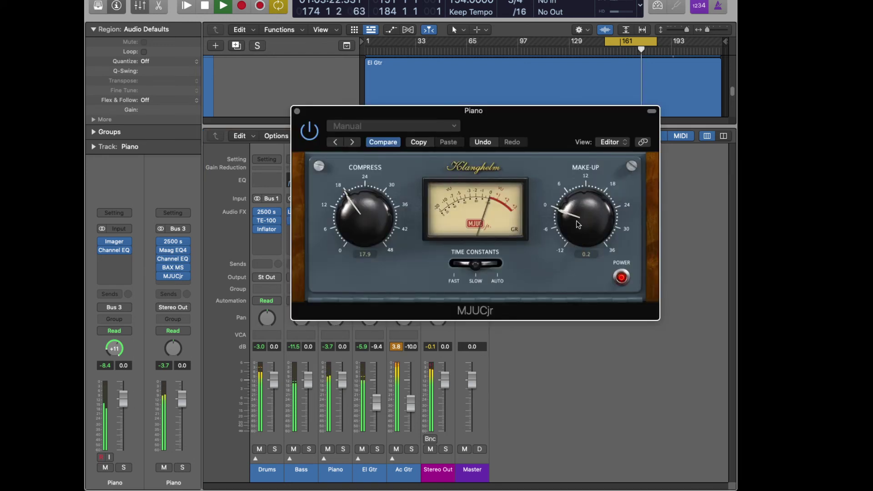
left_click(297, 112)
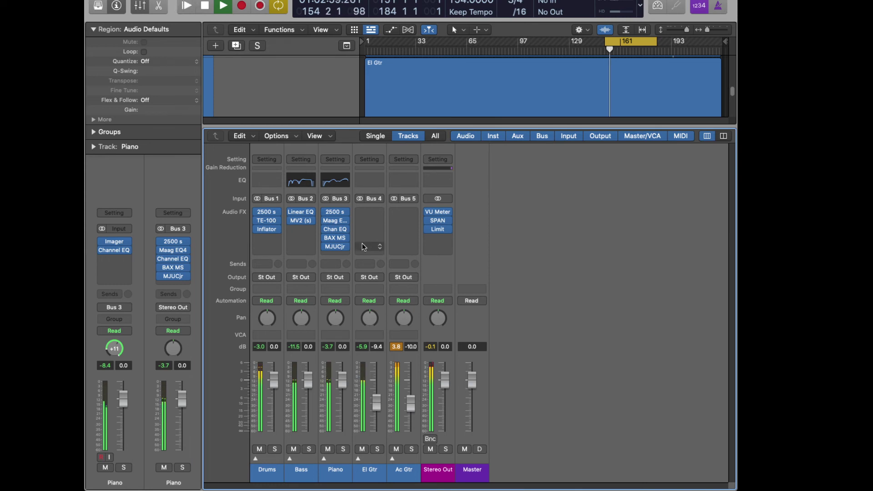
left_click(335, 247)
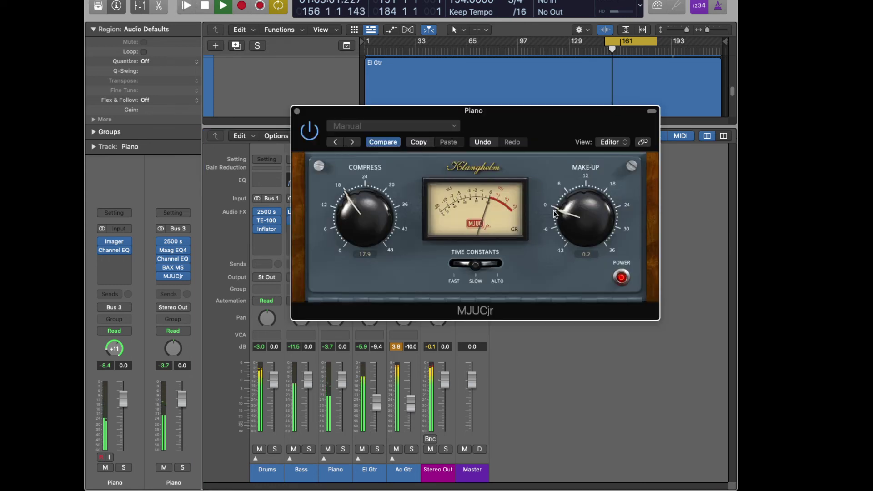
left_click_drag(568, 217, 569, 222)
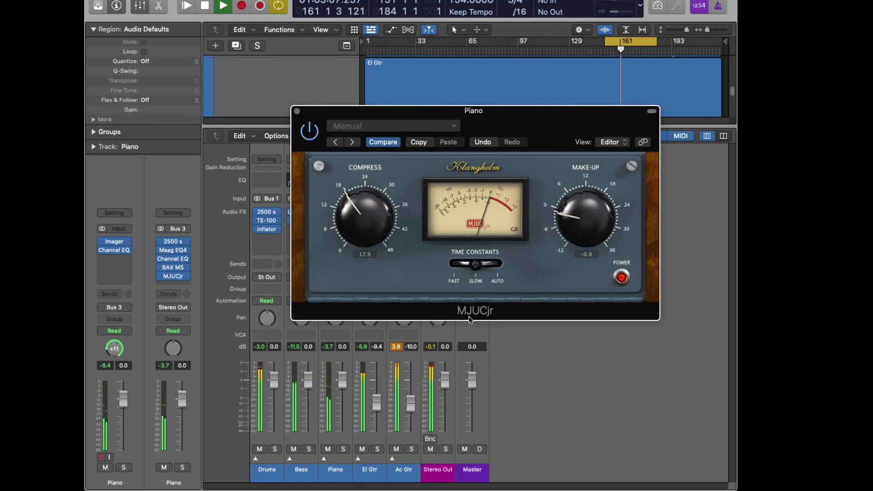
- Compare the mix with the El Gtr and Ac Gtr buses muted, restore both guitars and close the MJUCjr
left_click(362, 449)
left_click(395, 449)
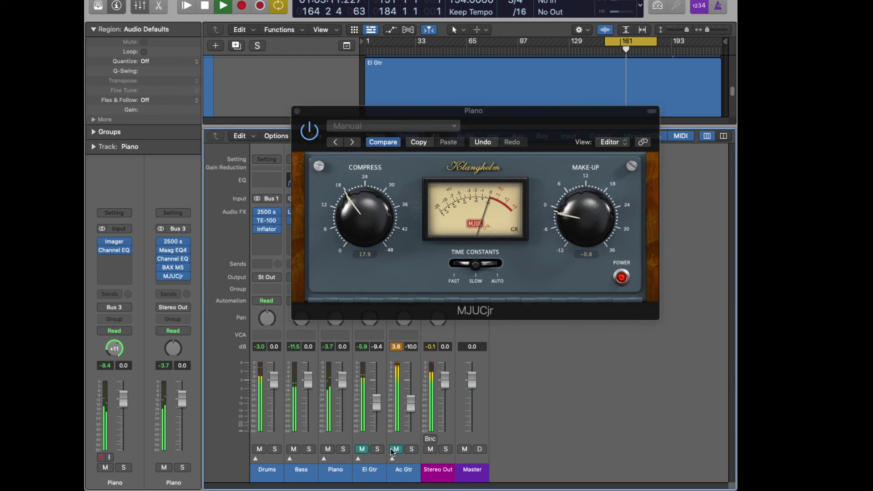
left_click(395, 449)
left_click(362, 449)
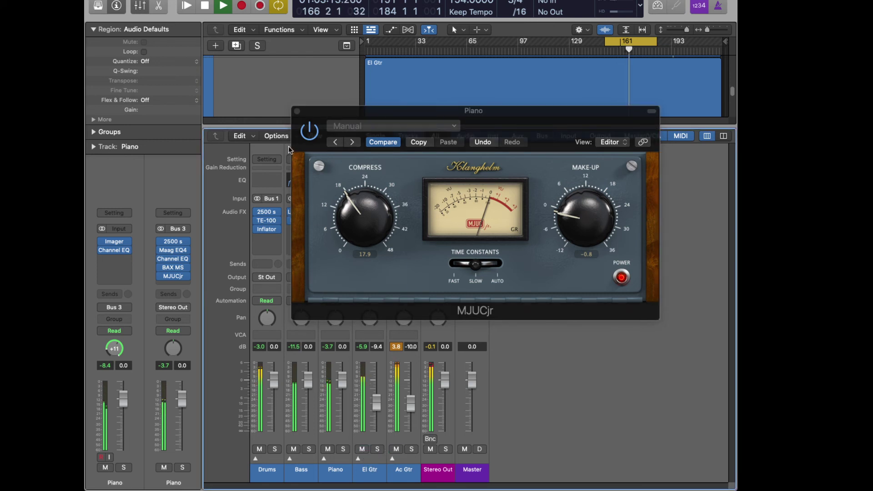
left_click(296, 111)
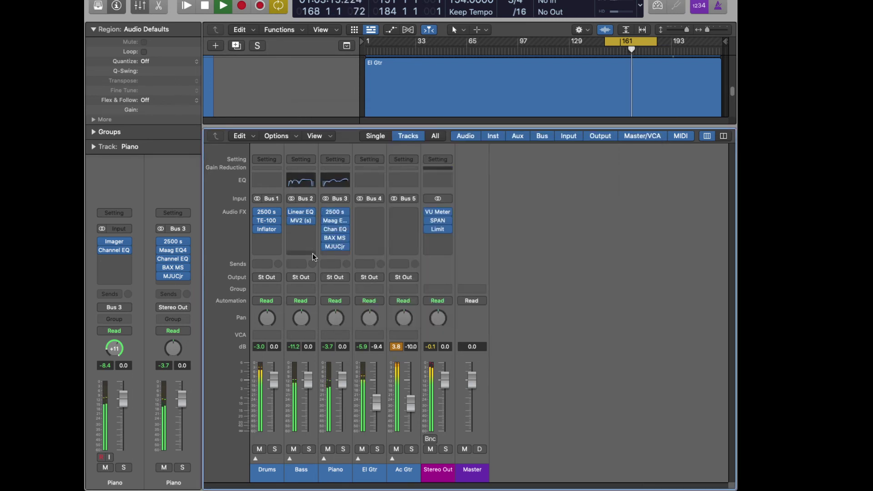
- Raise the Bass bus's MV2 output a little further and close the plug-in
mouse_move(301, 225)
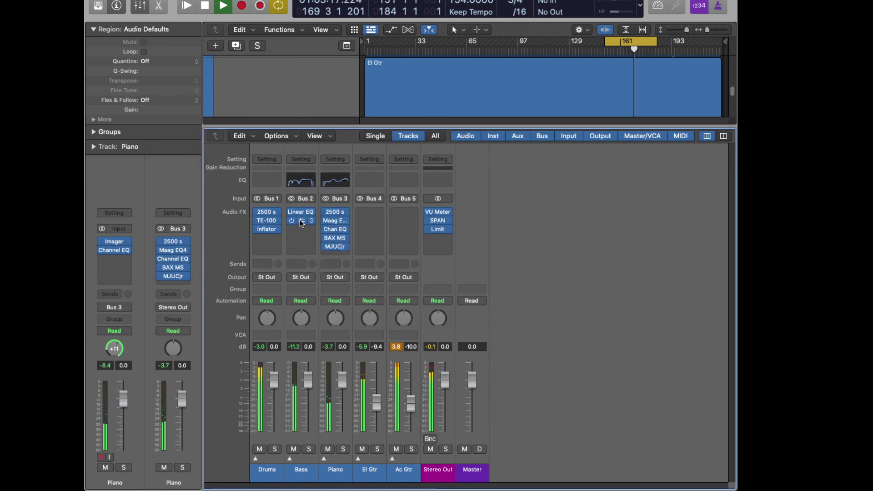
left_click(301, 222)
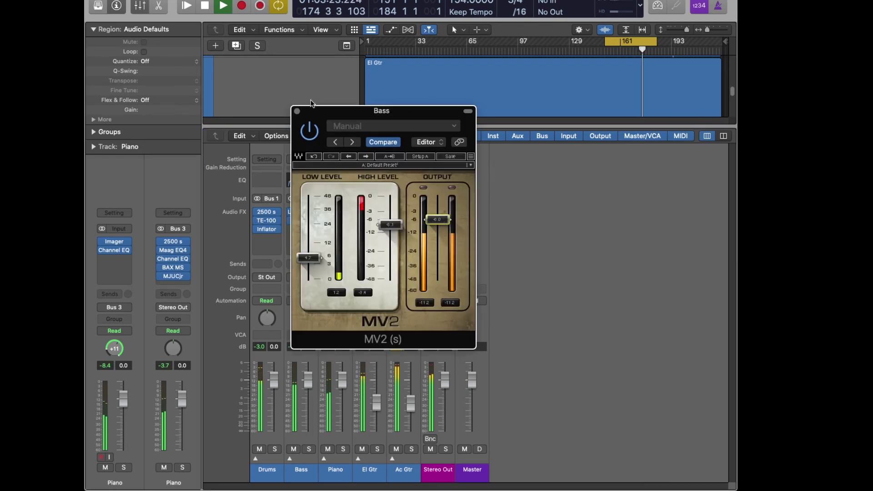
left_click(297, 111)
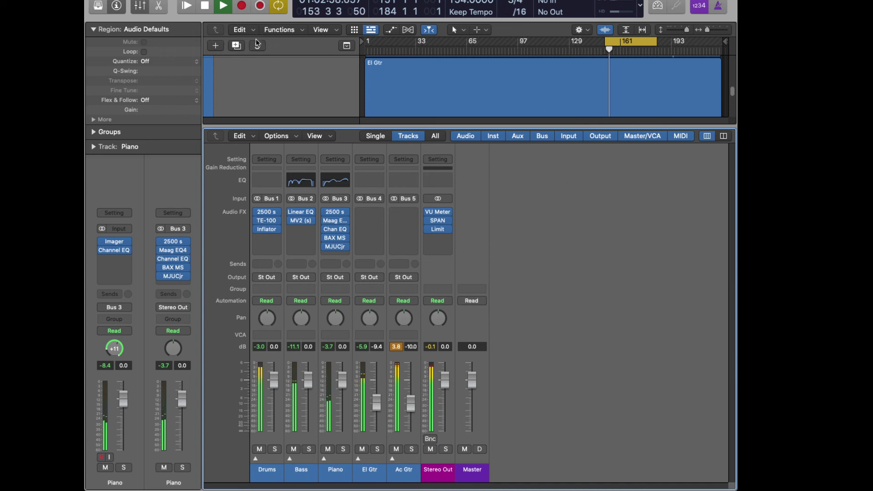
- Hide the mixer and expand the Piano track stack in the arrangement to show its audio tracks
left_click(139, 5)
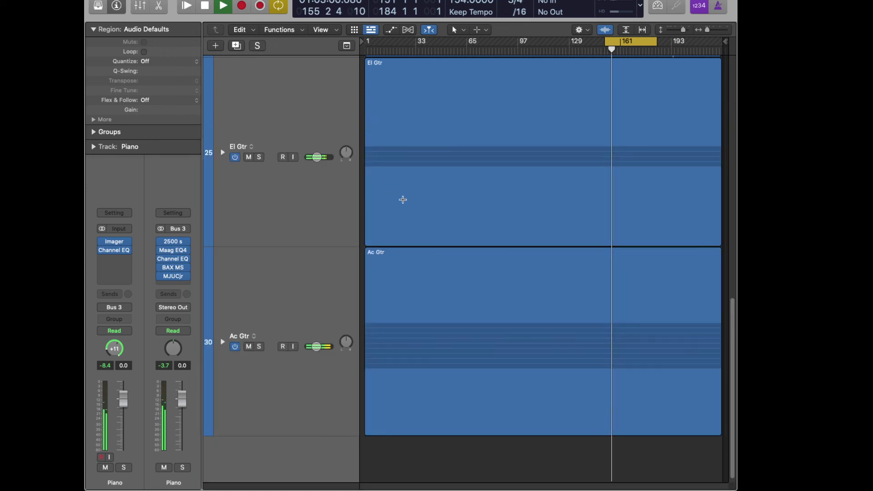
scroll(332, 229, "up", 15)
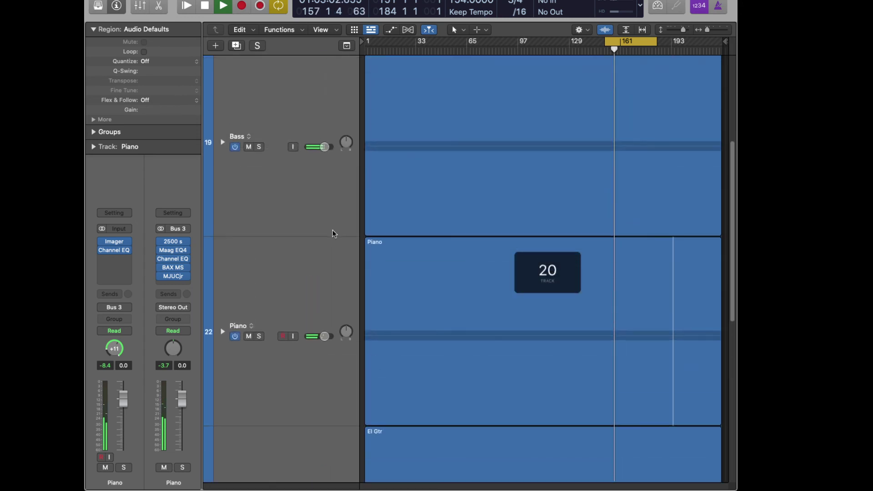
left_click(222, 332)
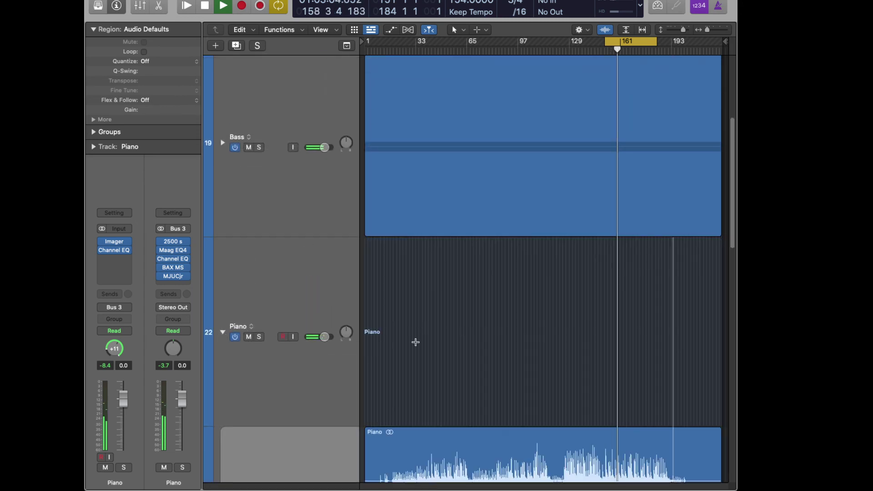
scroll(418, 328, "down", 5)
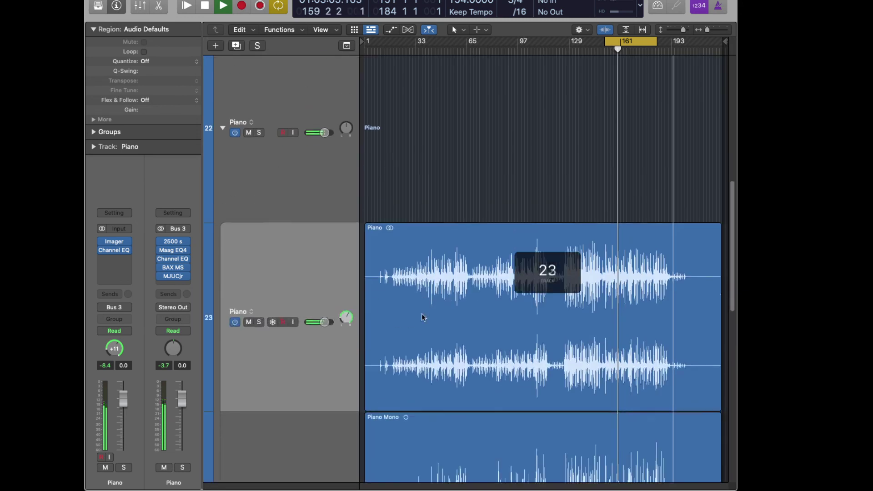
- Stop playback, turn off the cycle range and place the playhead at bar 117
key("space")
left_click(633, 42)
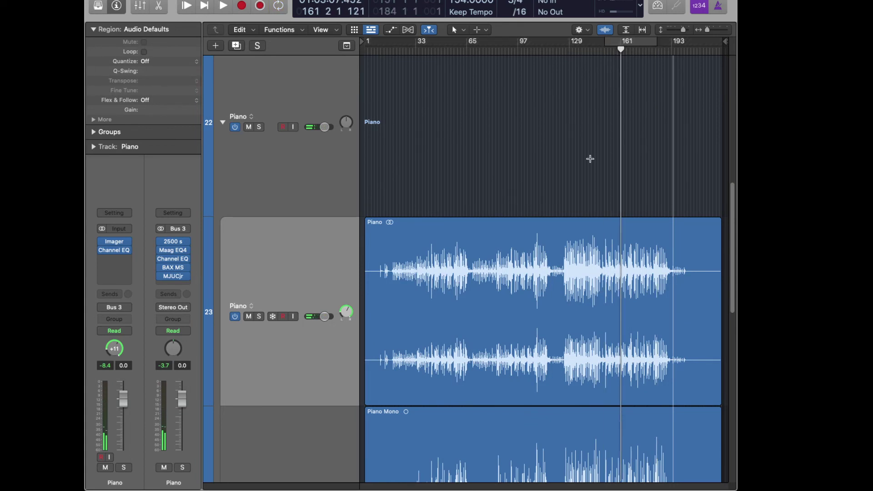
left_click(549, 50)
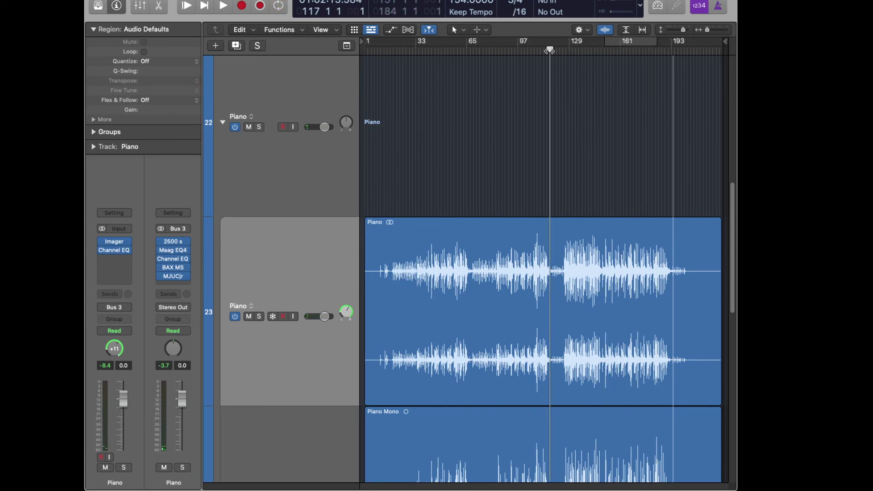
- Audition the piano from bar 117 and from the start of the song to compare the passages
key("space")
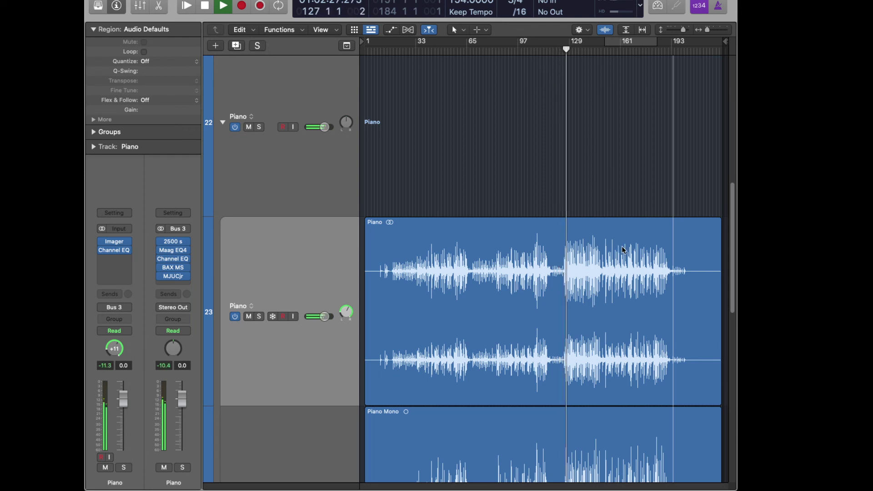
key("space")
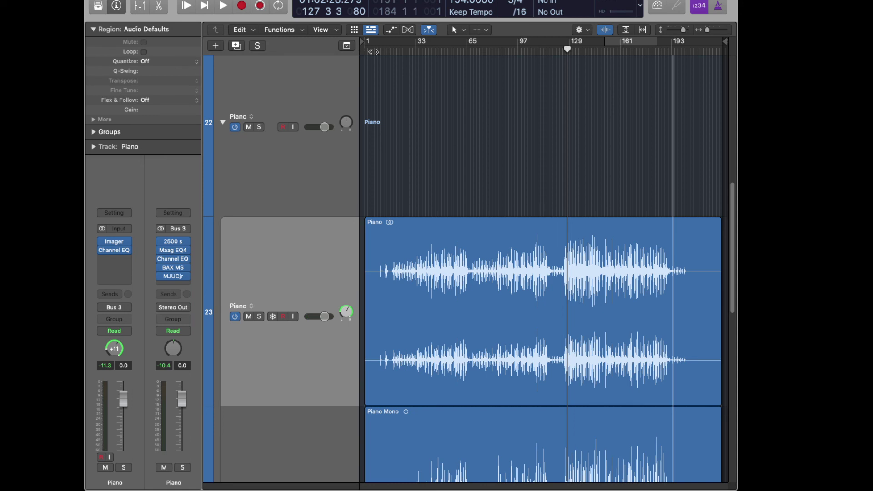
left_click(377, 51)
key("space")
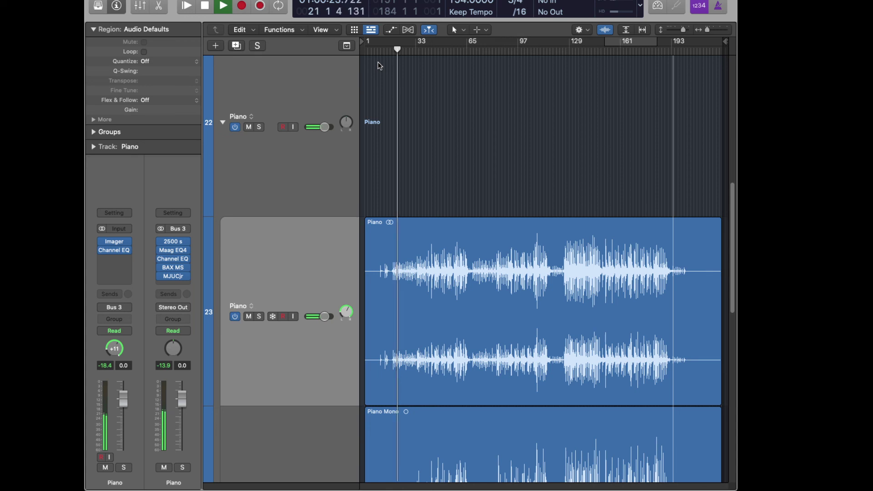
- Show the global tracks and audition the piano around the start of the second verse
left_click(346, 45)
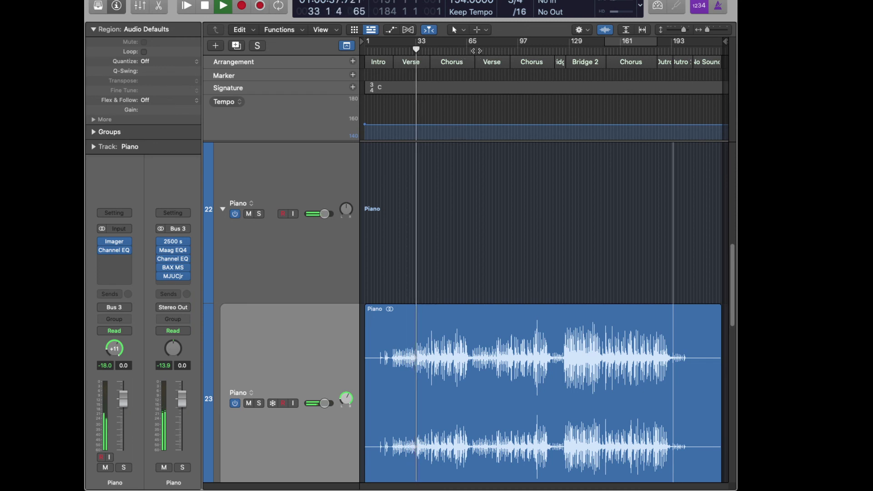
left_click(473, 49)
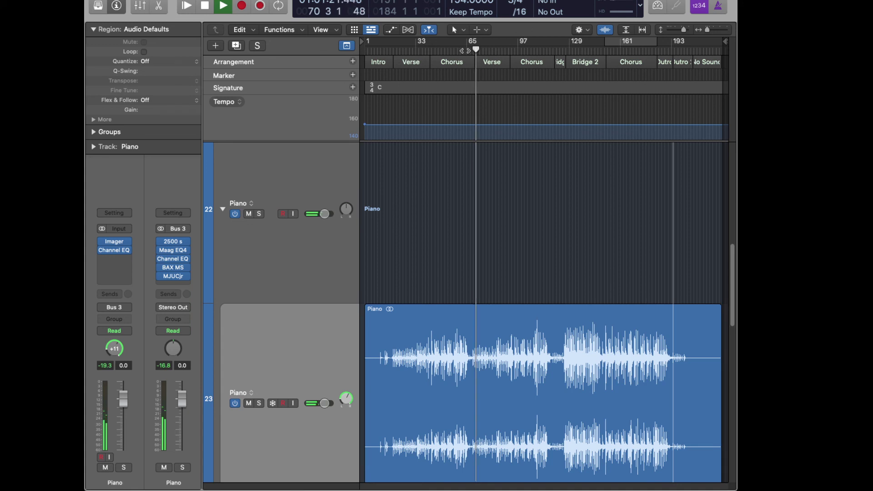
left_click(465, 49)
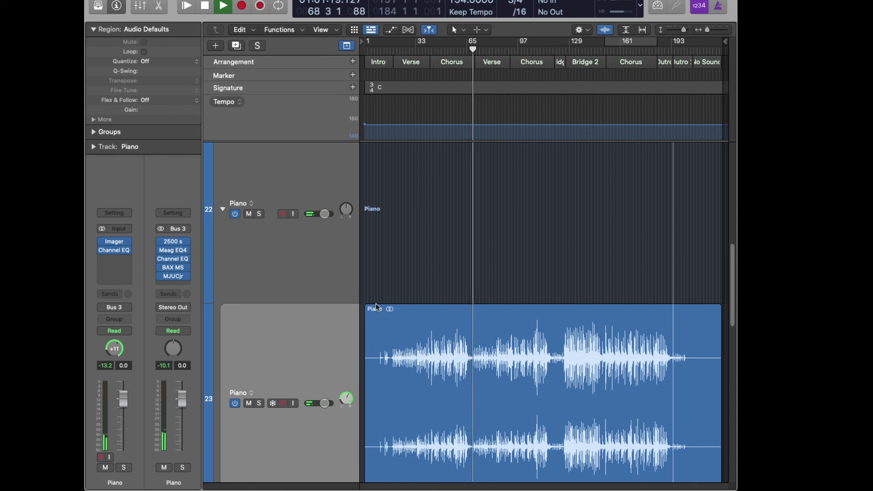
key("space")
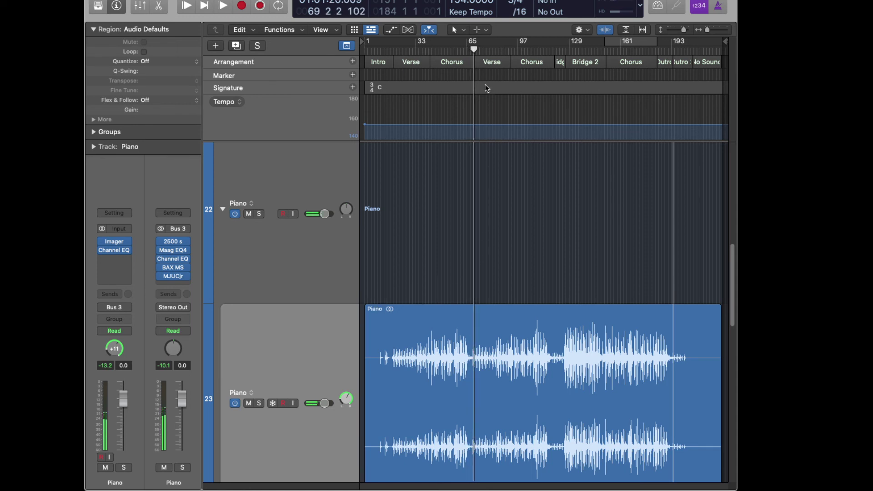
- Add a marker at bar 65 and name it Low Piano
left_click(467, 49)
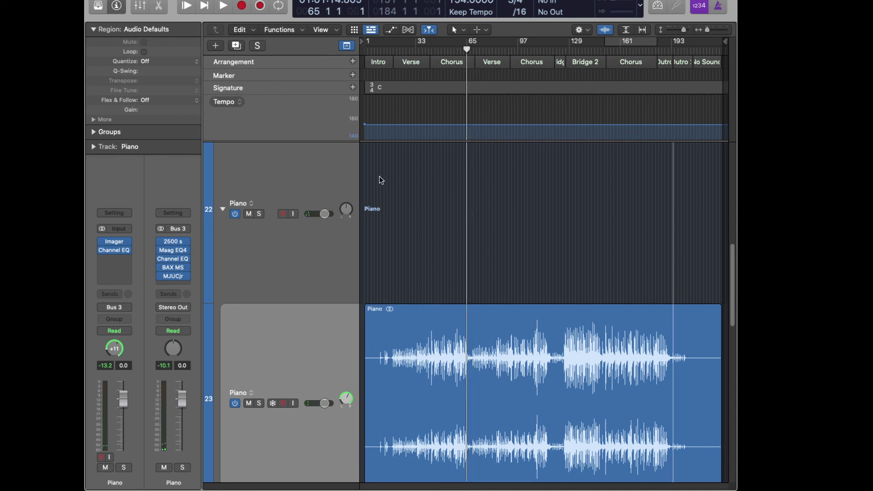
left_click(353, 76)
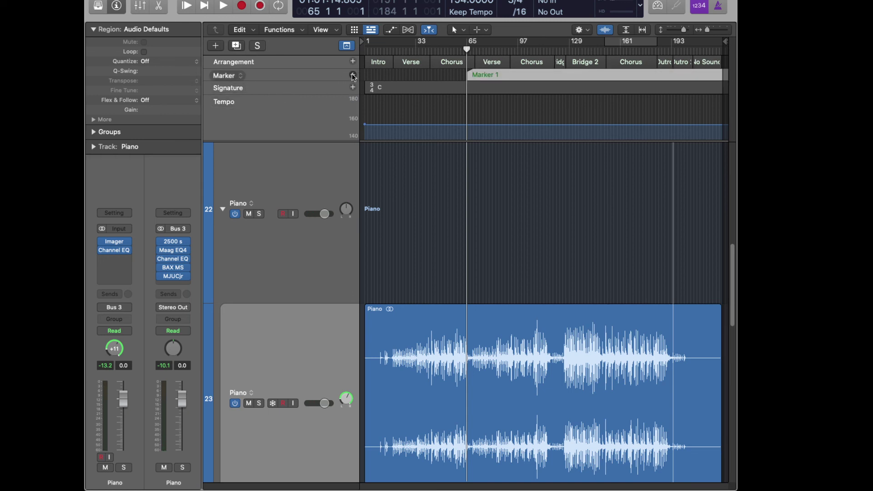
double_click(490, 75)
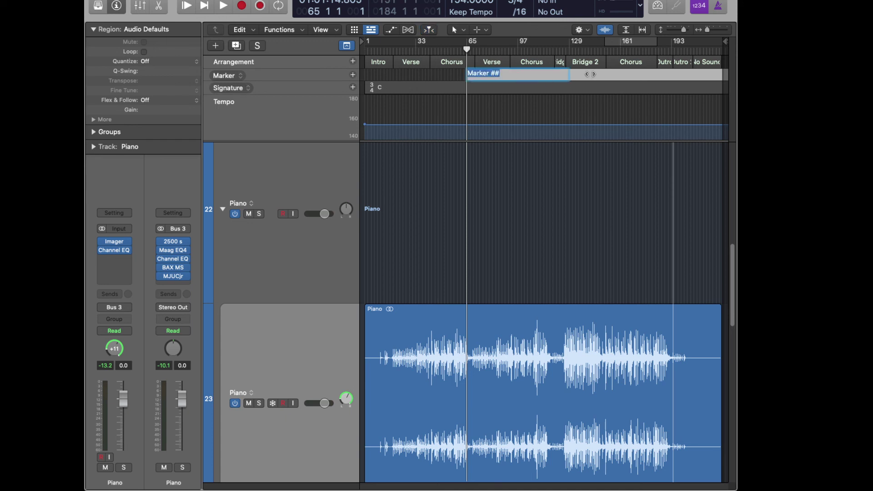
type("Low Piano")
key("Return")
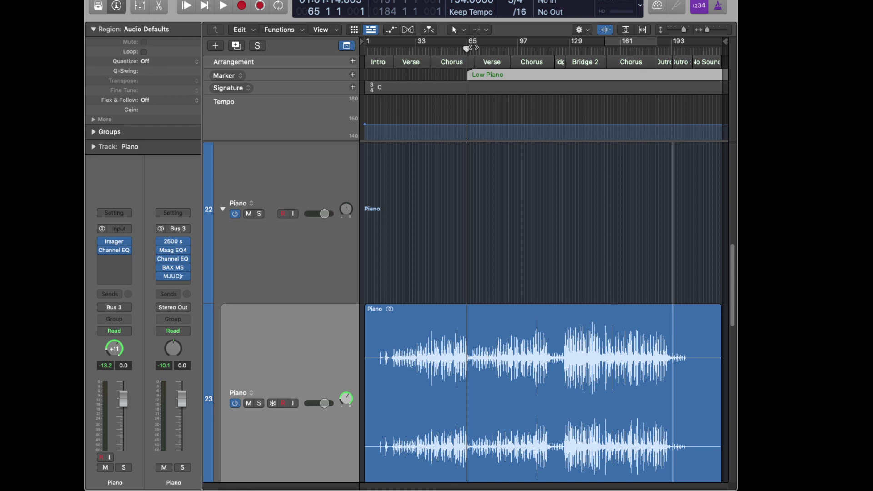
- Play the quiet piano passage from bar 65 and mark its end with a marker at bar 68
key("space")
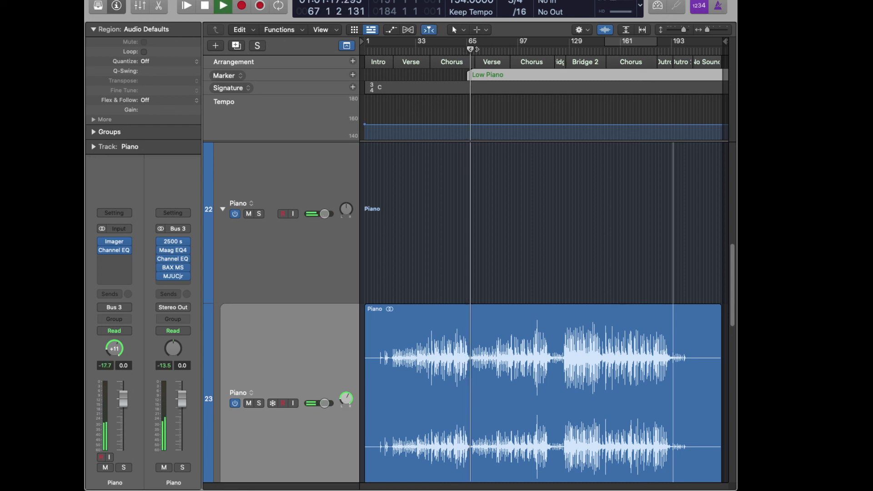
key("space")
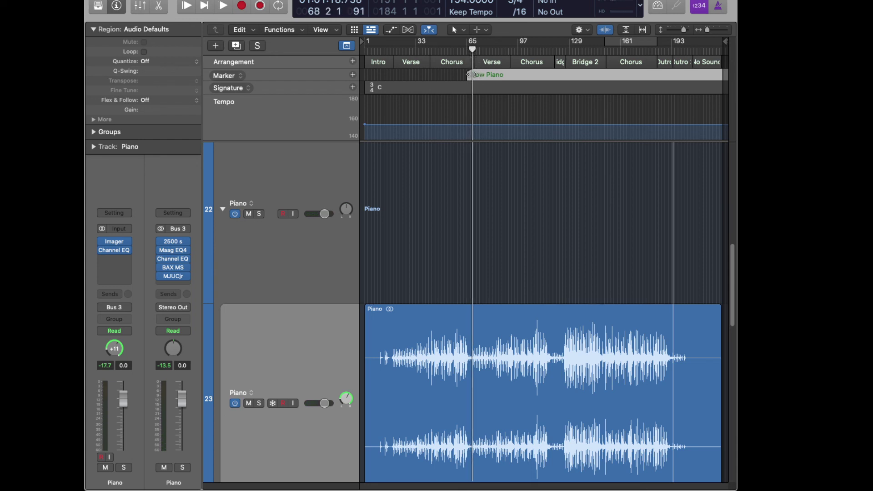
left_click(352, 75)
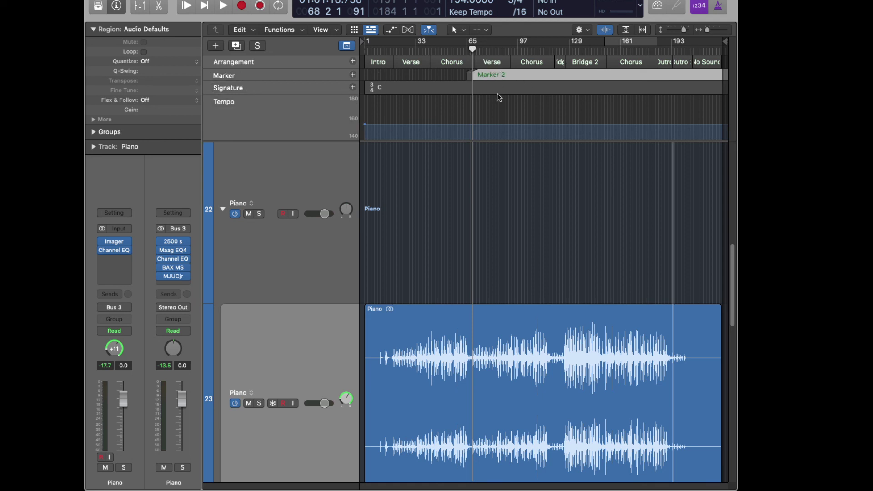
- Audition the piano after the bar 68 marker and from bar 116 going into the bridge
key("space")
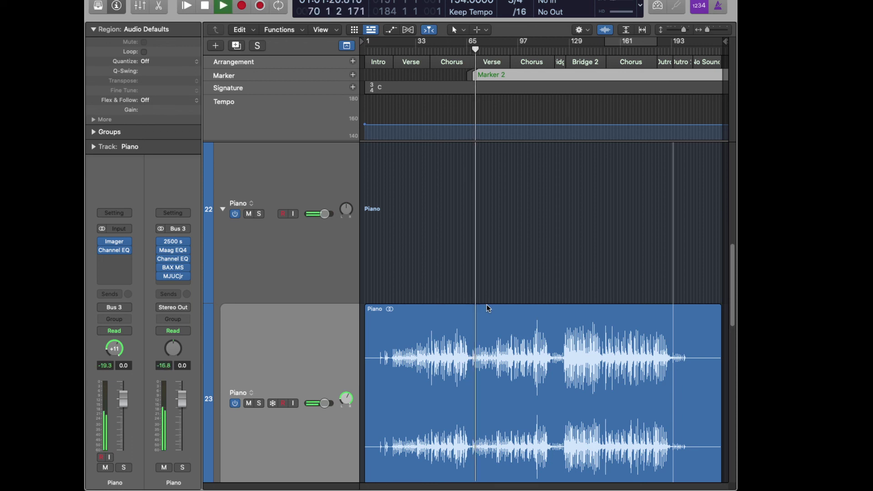
key("space")
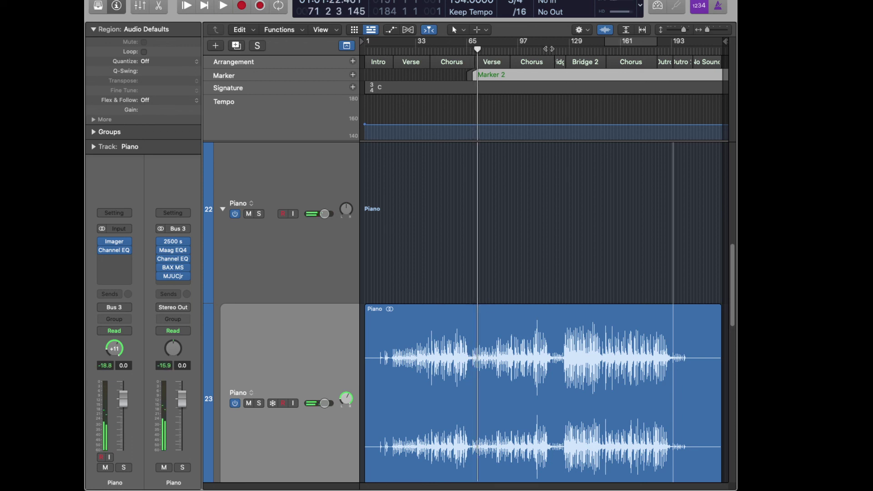
left_click(550, 50)
left_click_drag(549, 48, 548, 49)
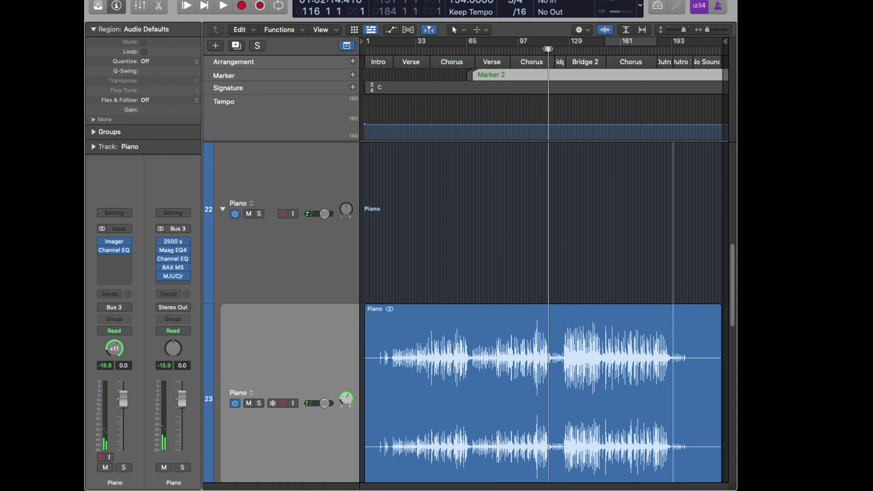
key("space")
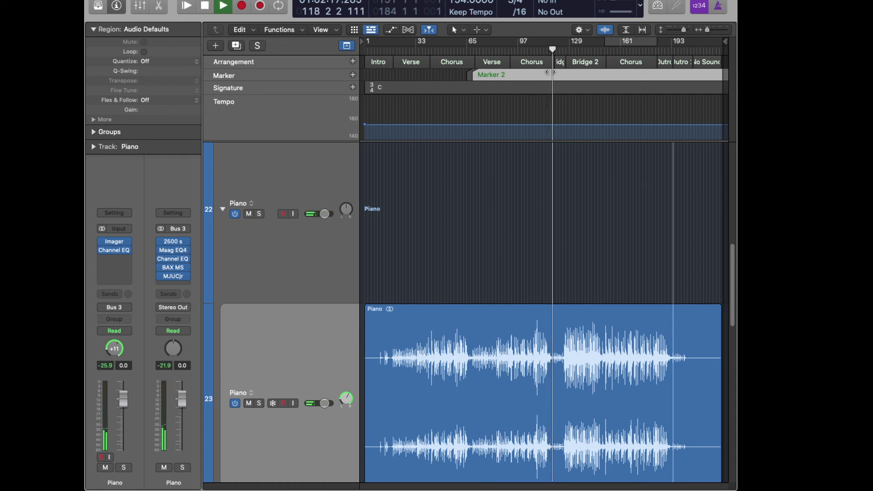
key("space")
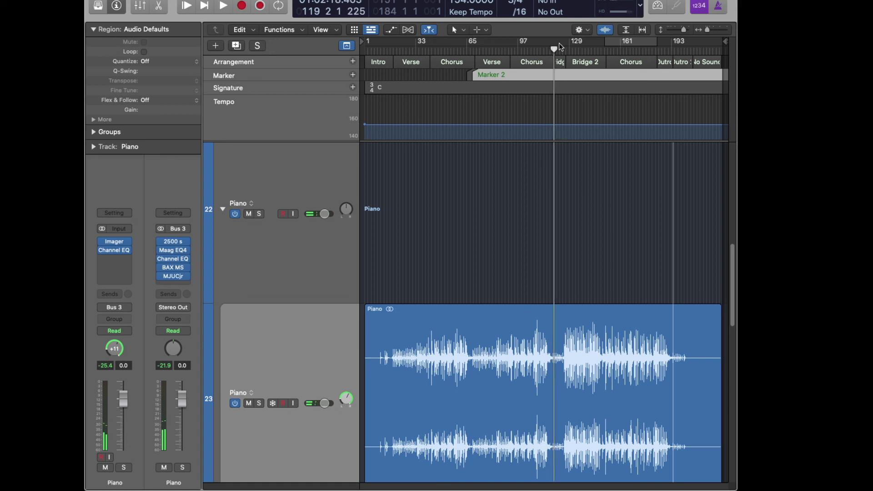
key("space")
key("comma")
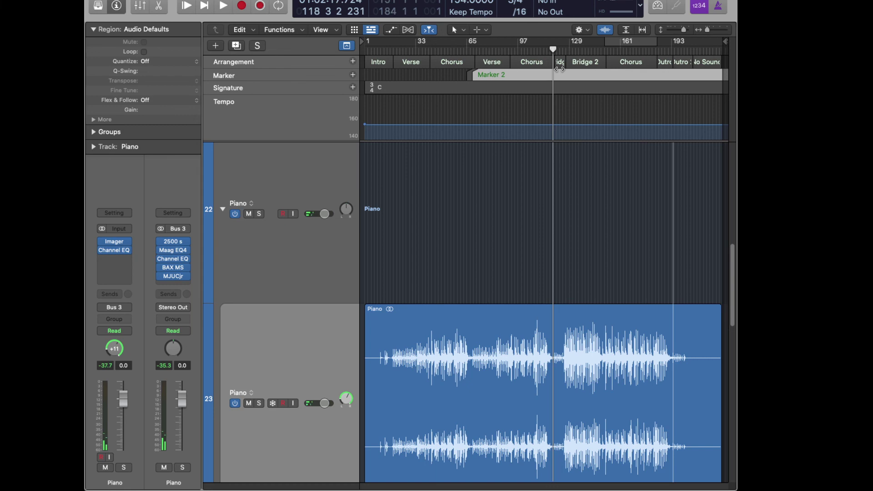
- Locate the start of the quiet bridge piano and add a marker at bar 117 named low Piano
scroll(559, 69, "down", 3)
scroll(559, 69, "up", 5)
scroll(559, 69, "down", 4)
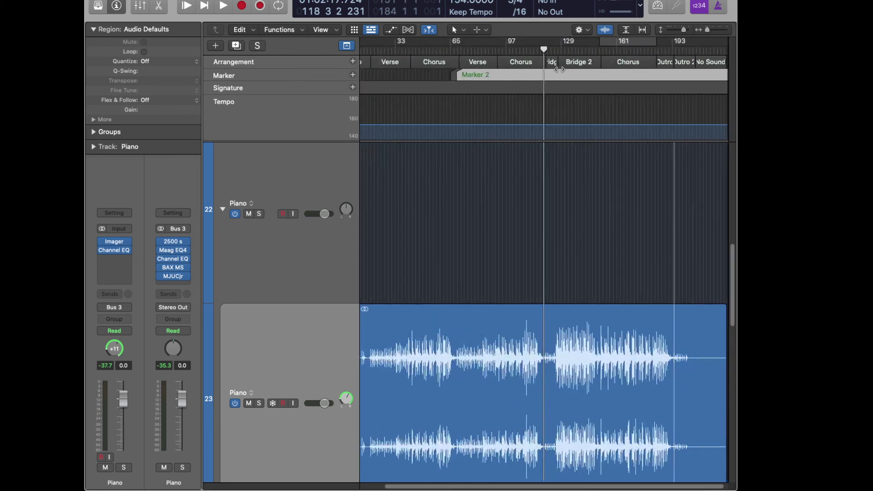
scroll(559, 70, "up", 1)
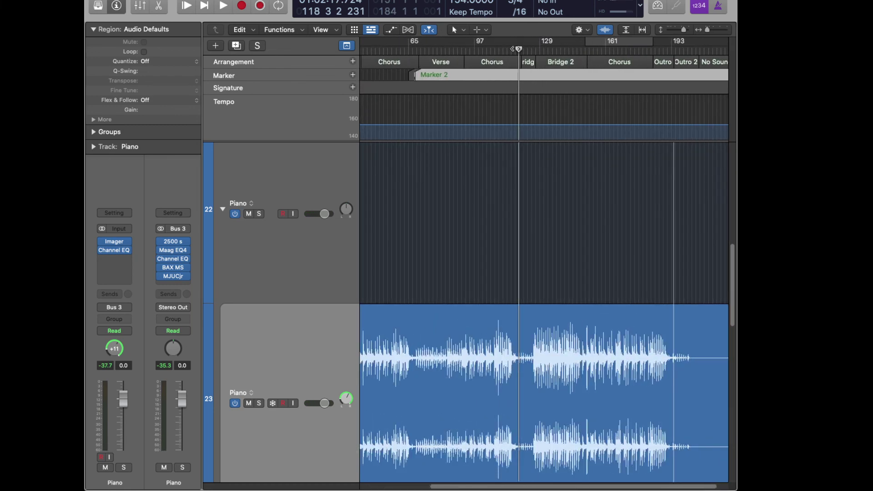
key("space")
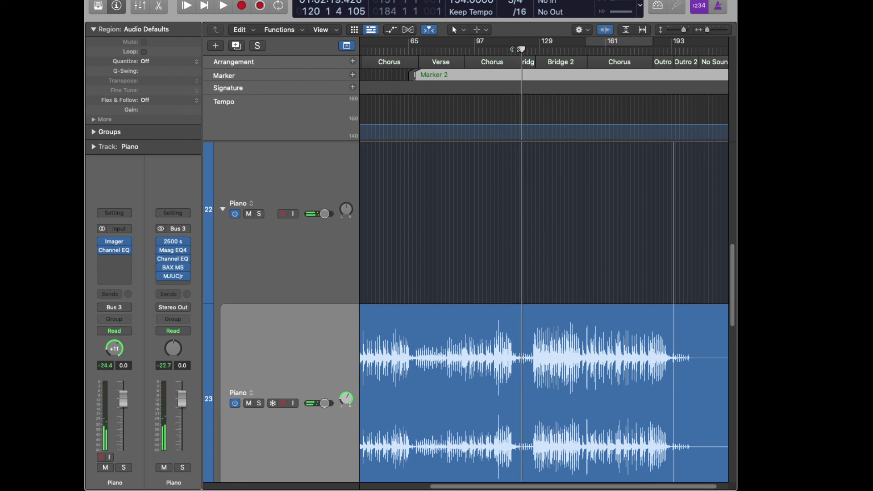
left_click(515, 48)
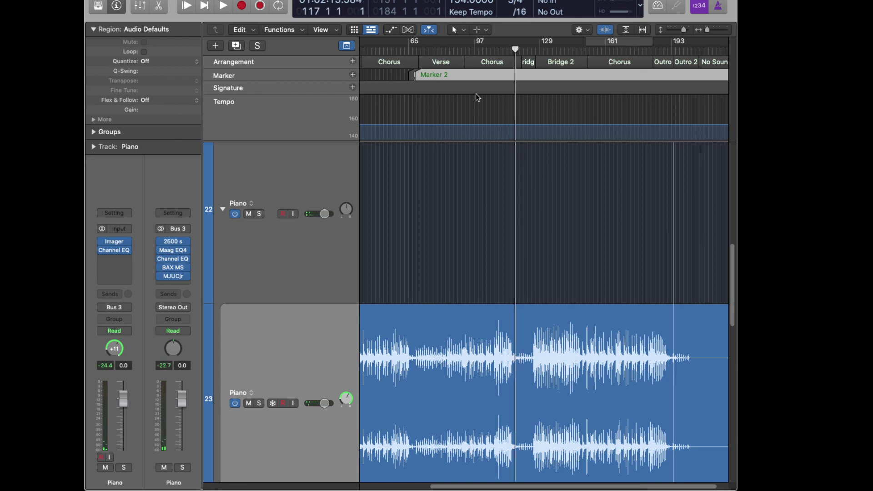
left_click(353, 75)
double_click(534, 75)
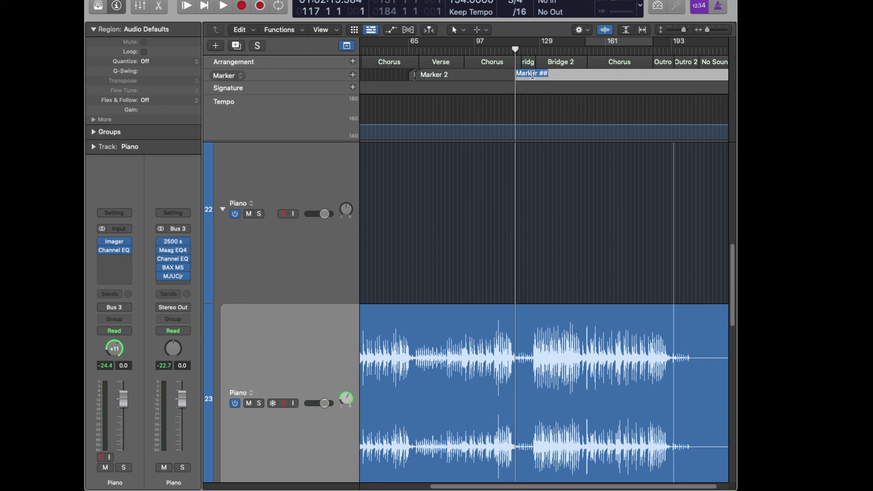
type("low")
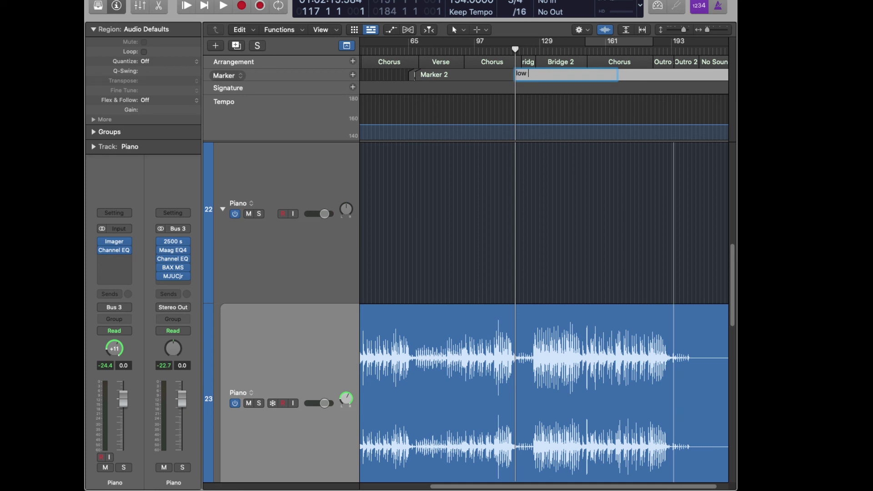
type(" Piano")
key("Return")
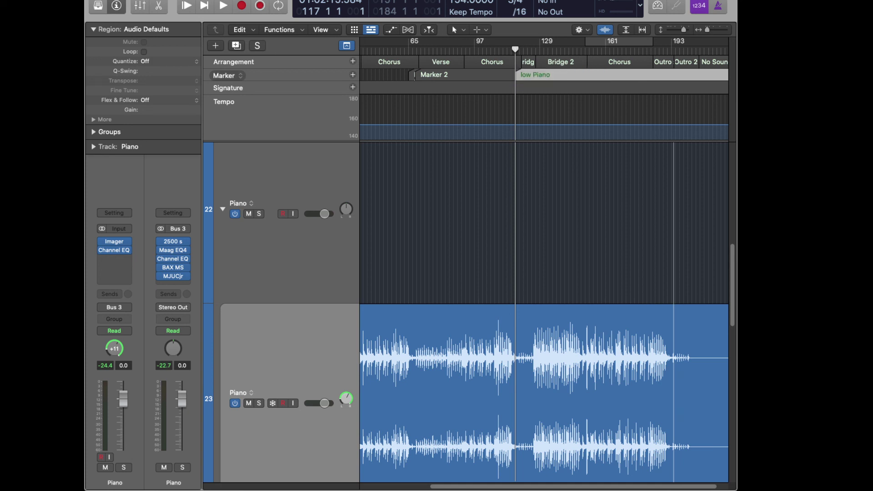
- Play through the quiet bridge passage and mark its end with a marker at bar 125
key("space")
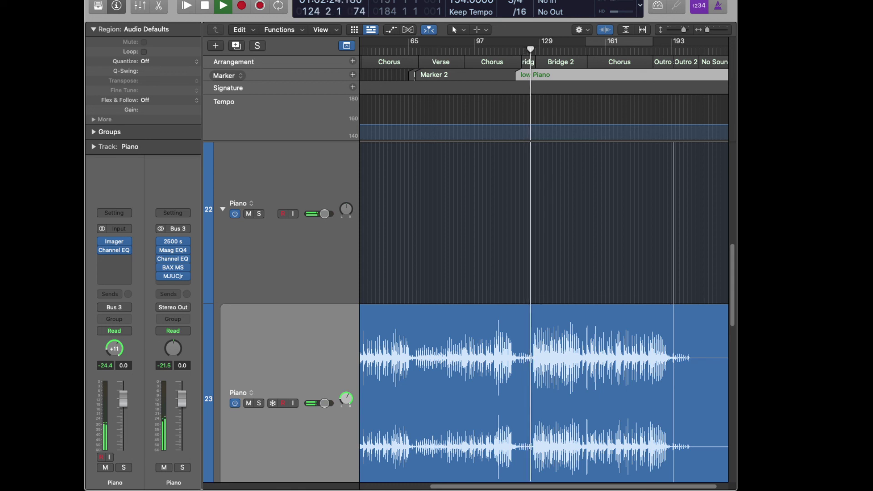
key("space")
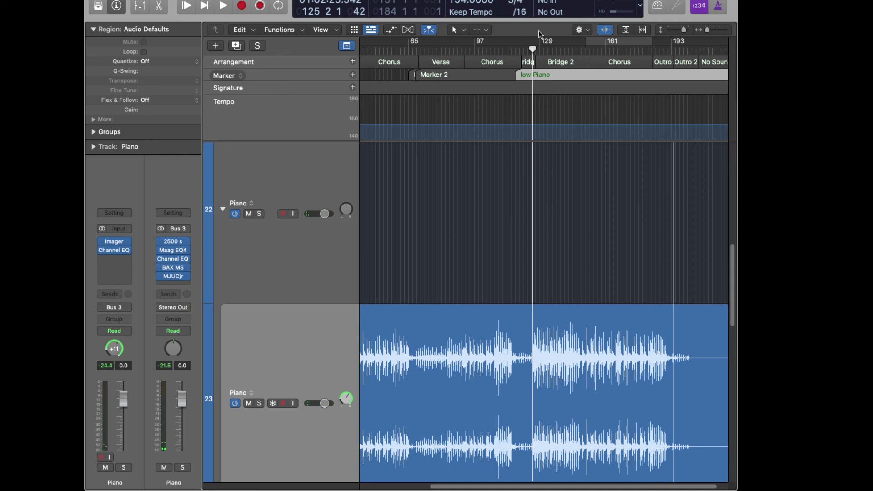
left_click(353, 75)
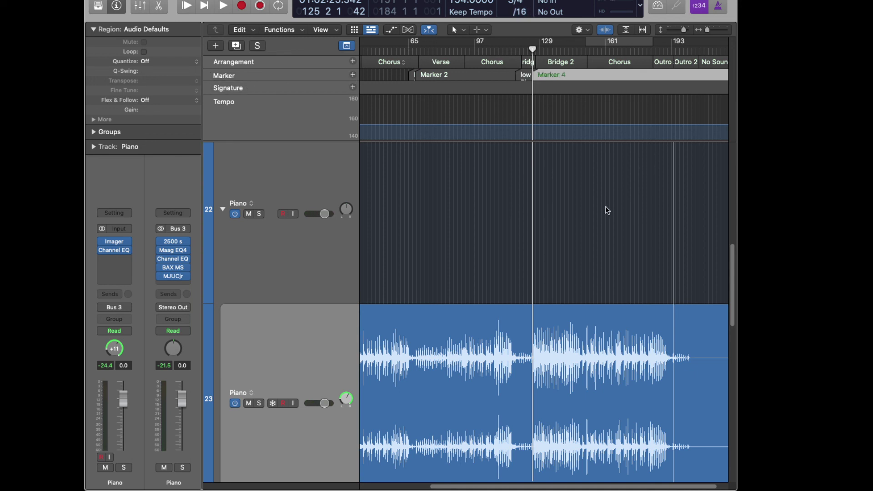
- Locate the start of the quiet outro piano and add a marker at bar 191 named low piano
left_click(662, 51)
key("space")
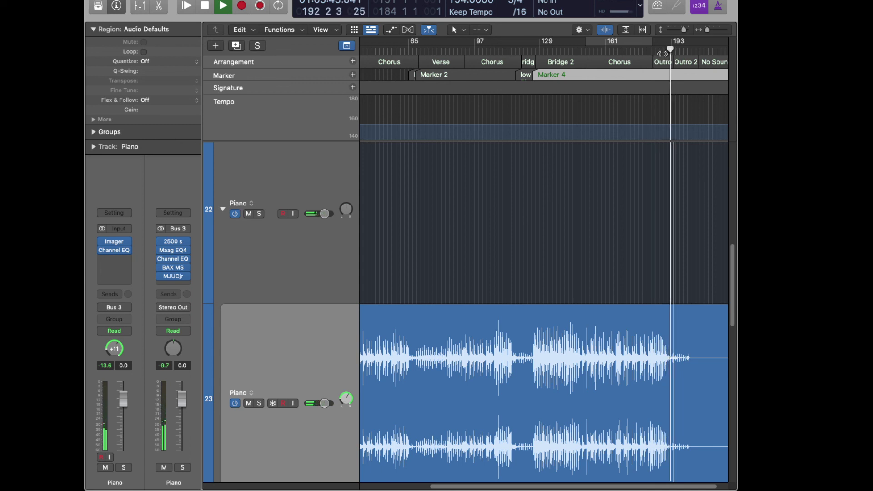
key("space")
left_click_drag(671, 51, 665, 50)
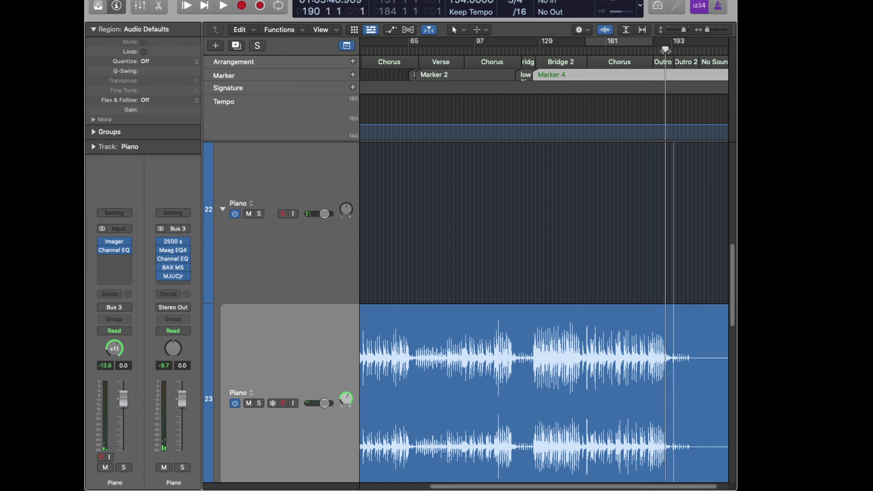
key("space")
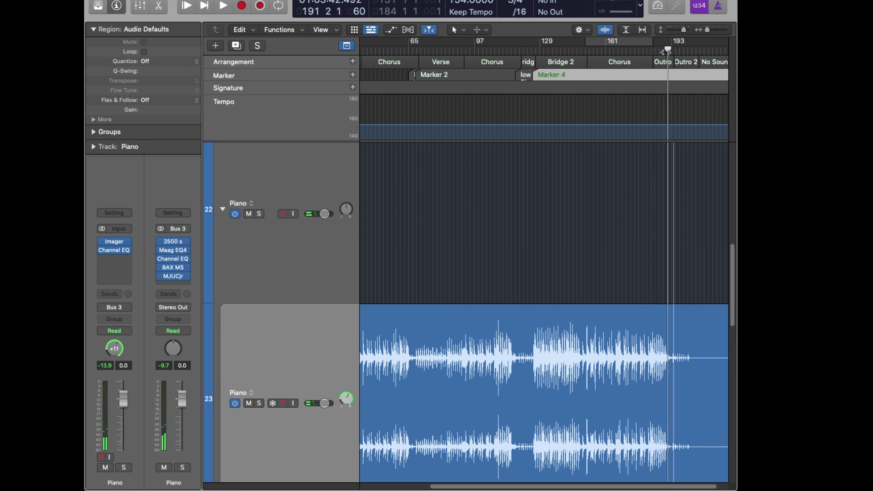
left_click(353, 75)
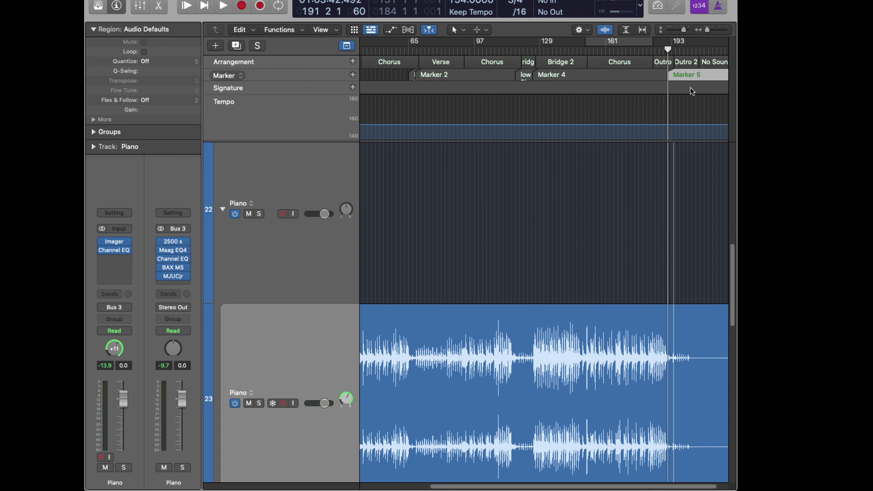
double_click(686, 75)
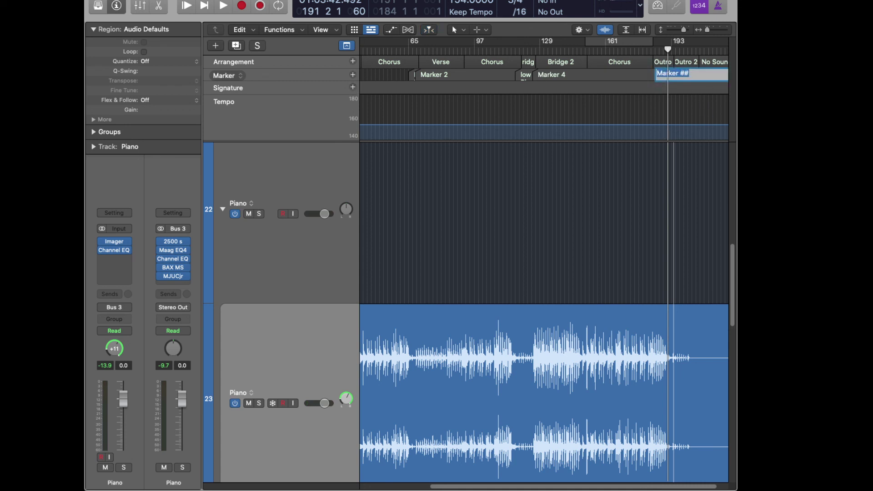
type("low piano")
key("Return")
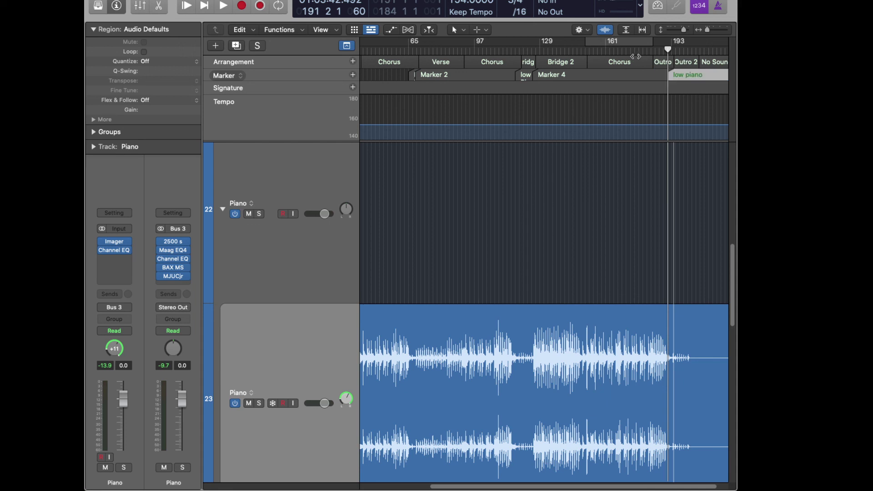
- Play the quiet outro piano from bar 195 to its end
left_click(700, 50)
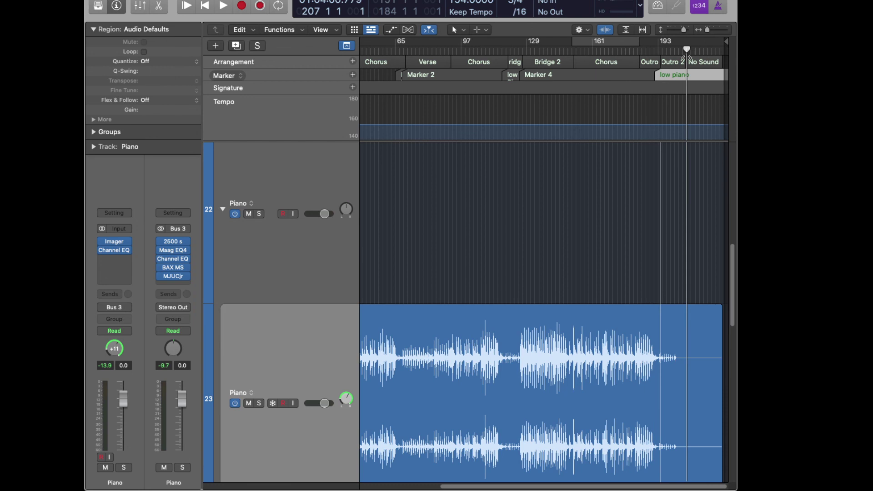
left_click(661, 50)
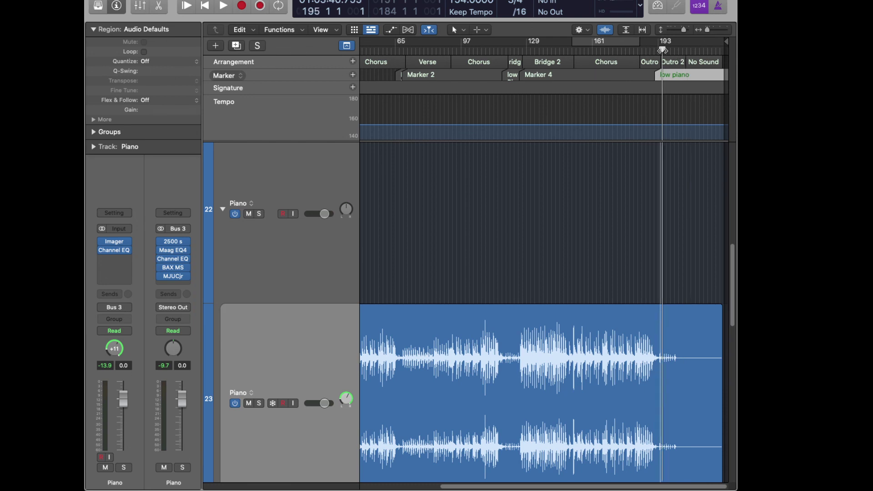
key("space")
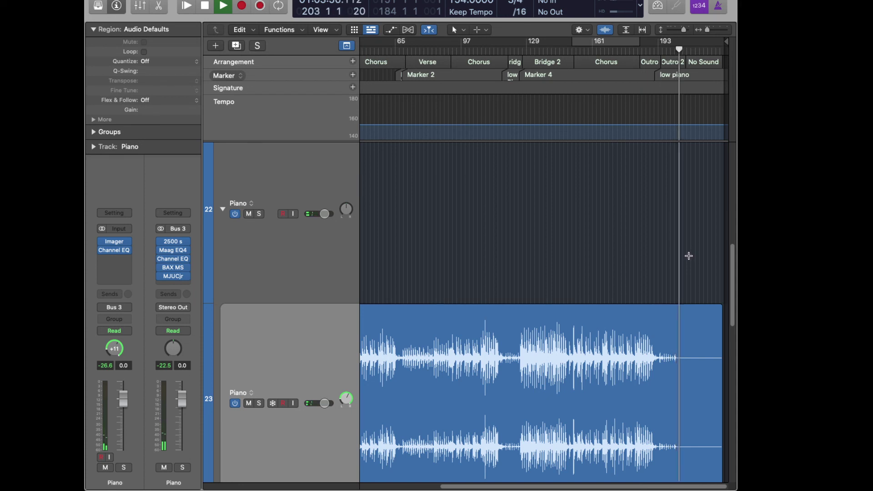
key("space")
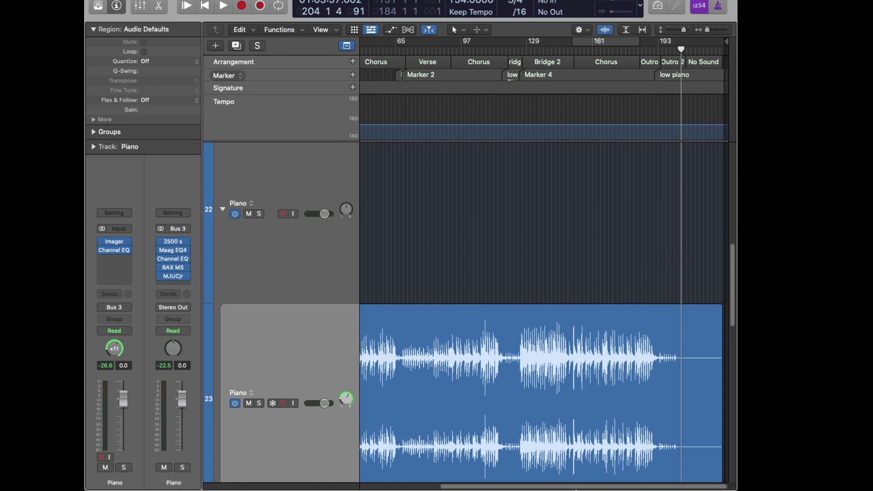
- Return to the first low piano marker and play the passage from bar 65
left_click_drag(582, 487, 449, 489)
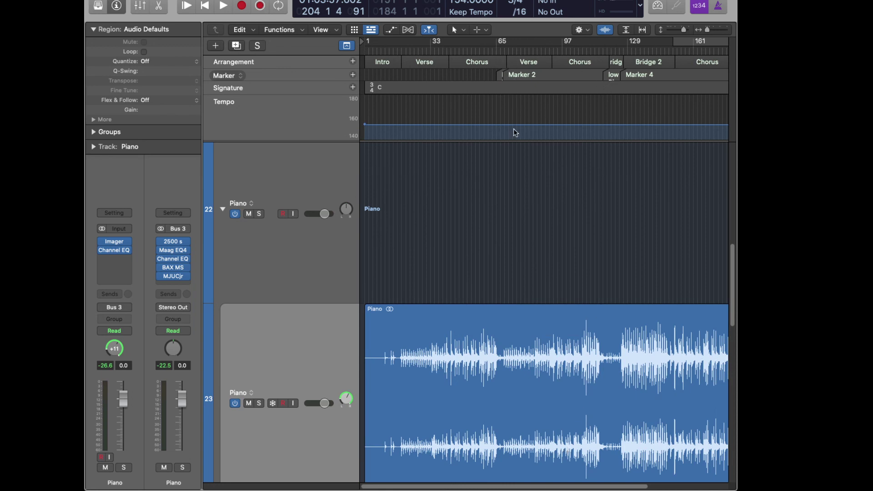
scroll(514, 133, "up", 5)
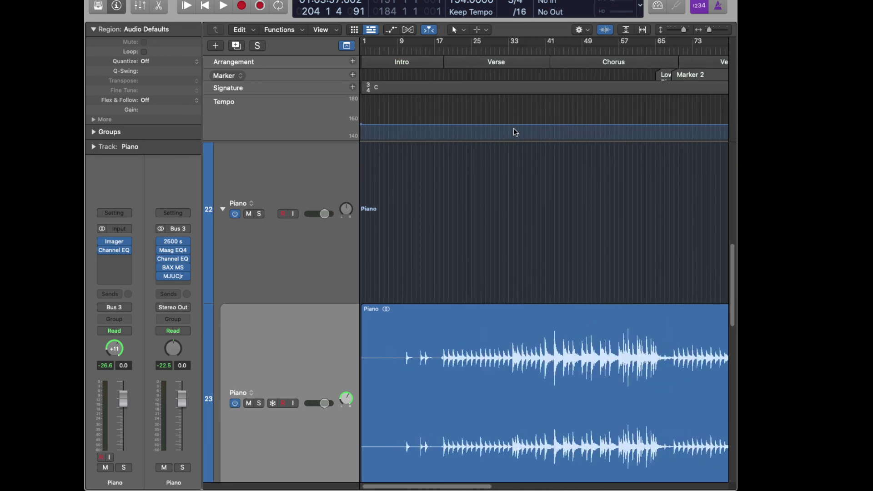
scroll(515, 132, "right", 8)
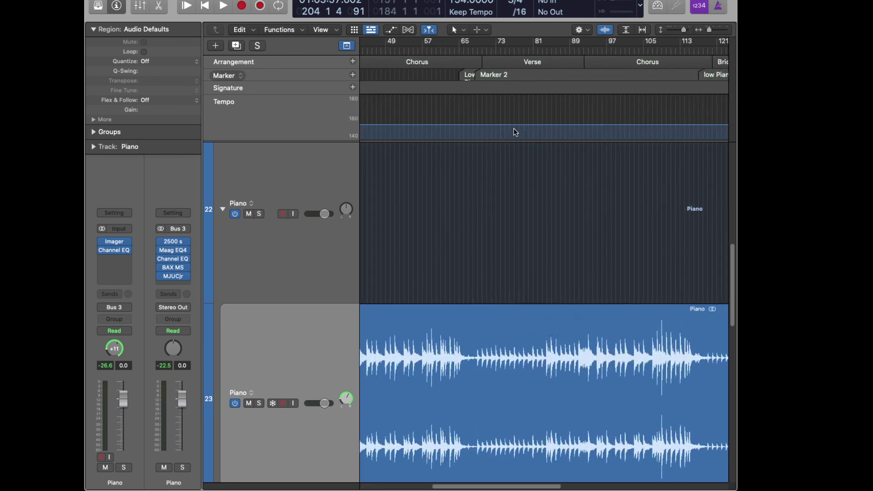
left_click(468, 75)
left_click(460, 50)
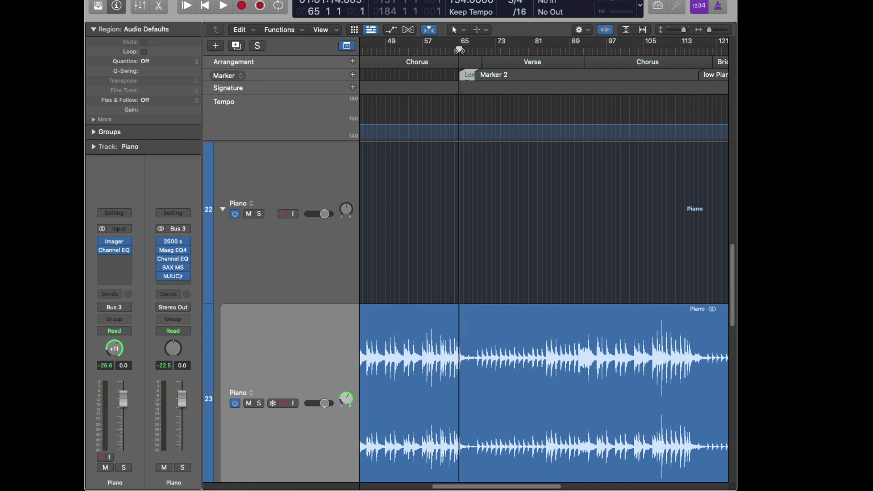
key("space")
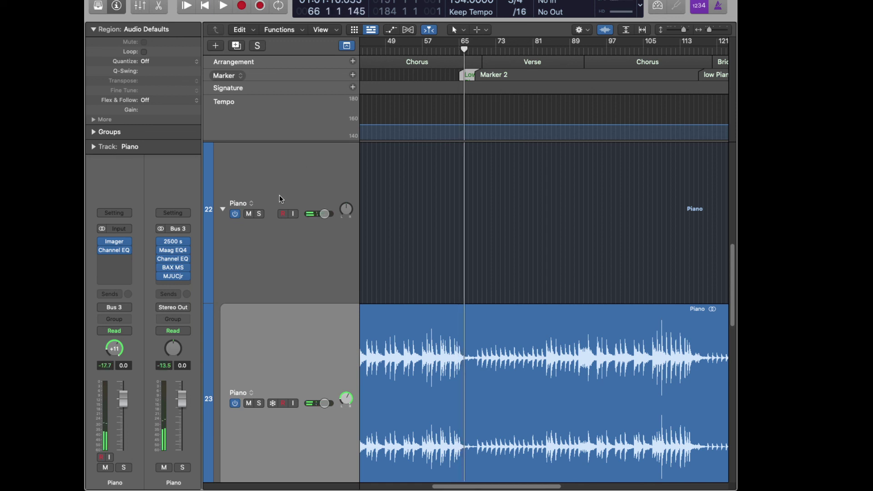
- Solo the main Piano stack and replay the low passage from bar 65 into the verse
left_click(259, 213)
left_click(459, 50)
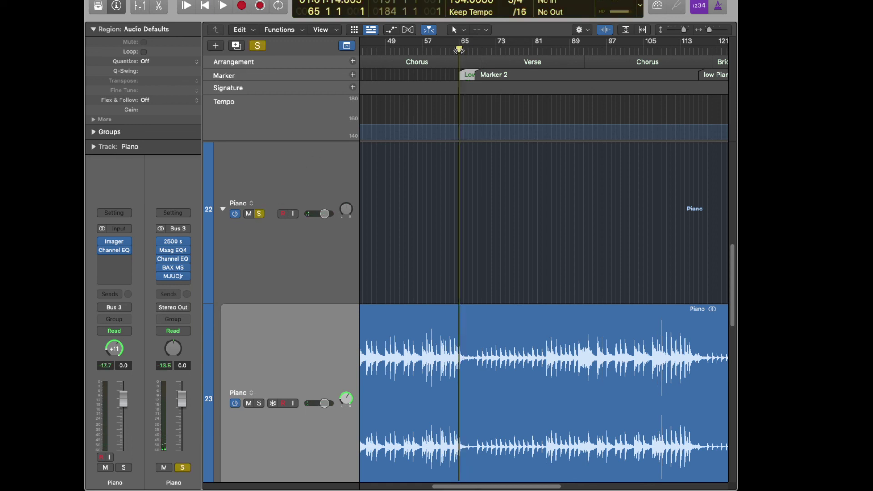
key("space")
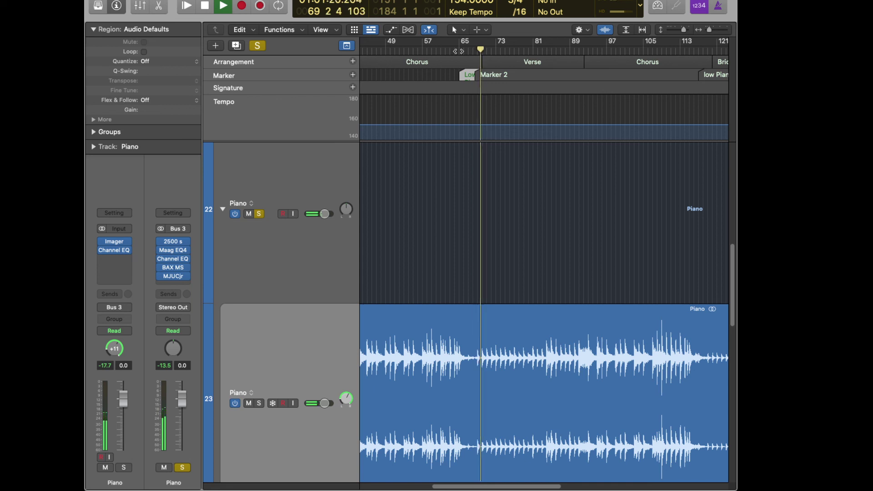
key("space")
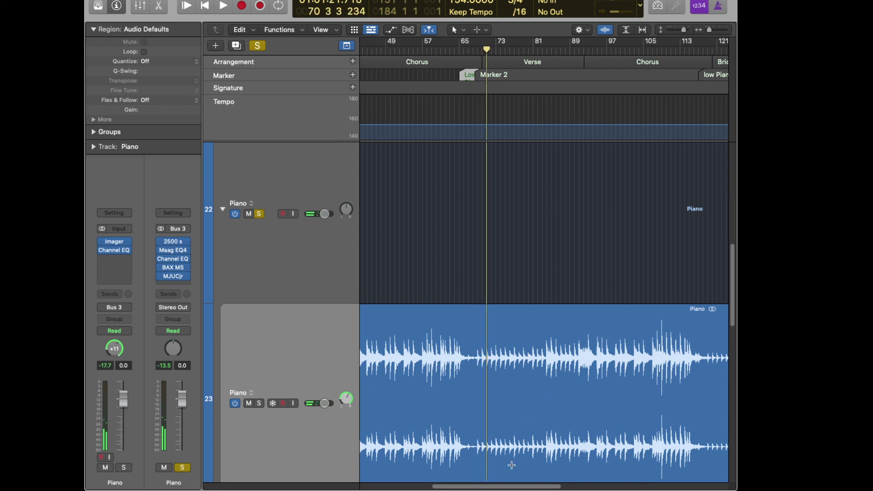
- Play the soloed piano from the low Piano marker at bar 117 into the bridge
left_click_drag(520, 487, 588, 488)
left_click(510, 50)
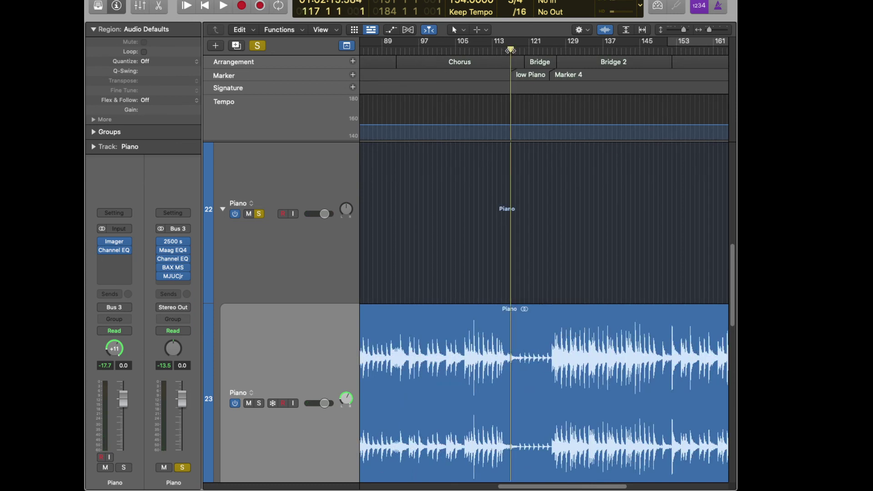
key("space")
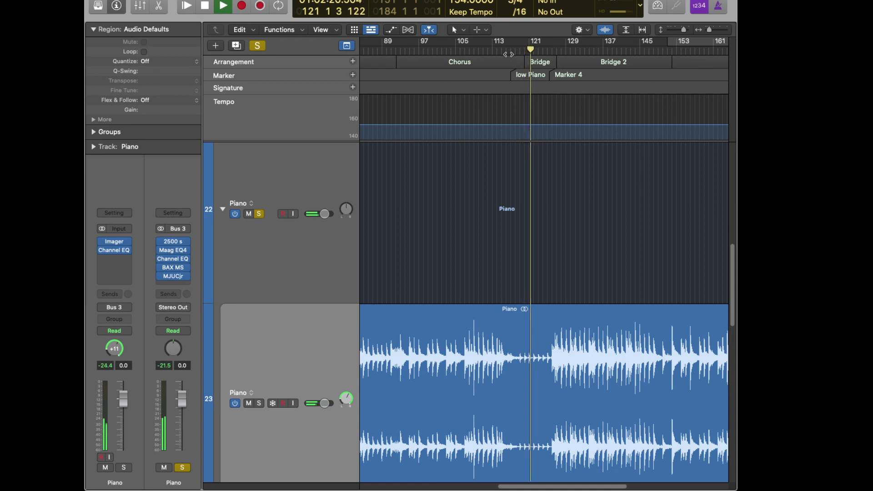
key("space")
- Play the soloed piano from the outro's low piano marker at bar 191
scroll(651, 313, "right", 10)
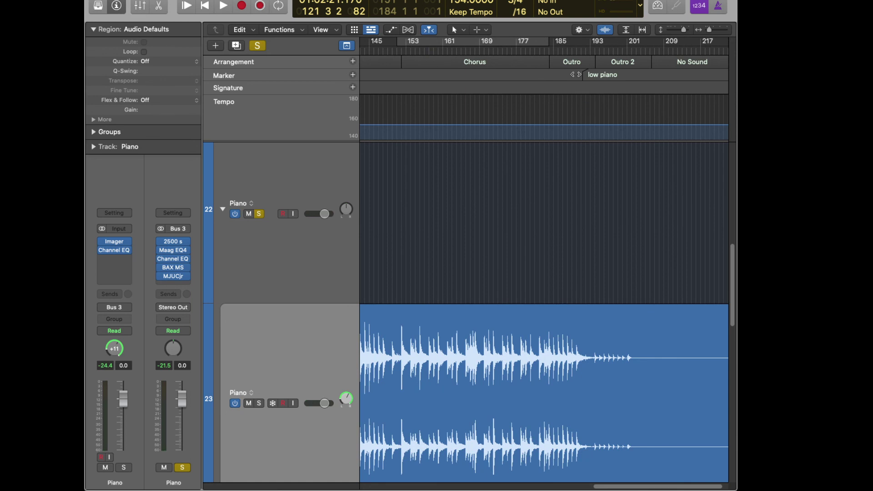
left_click(584, 75)
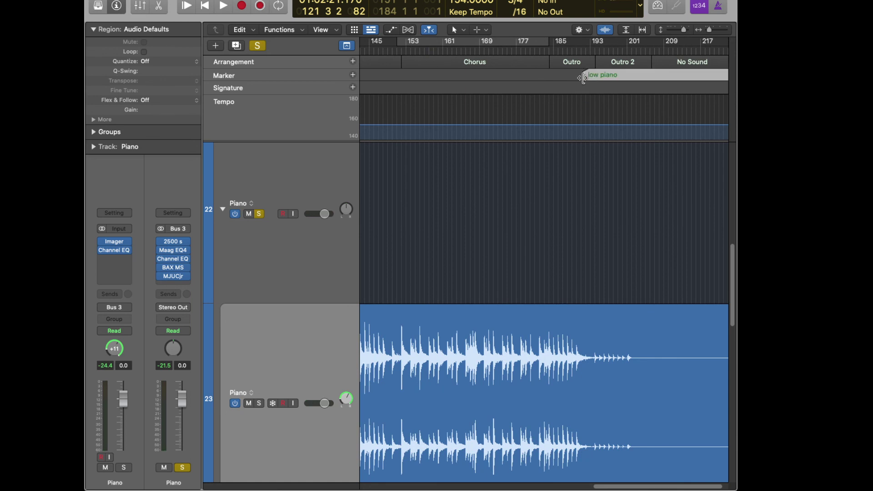
left_click(581, 50)
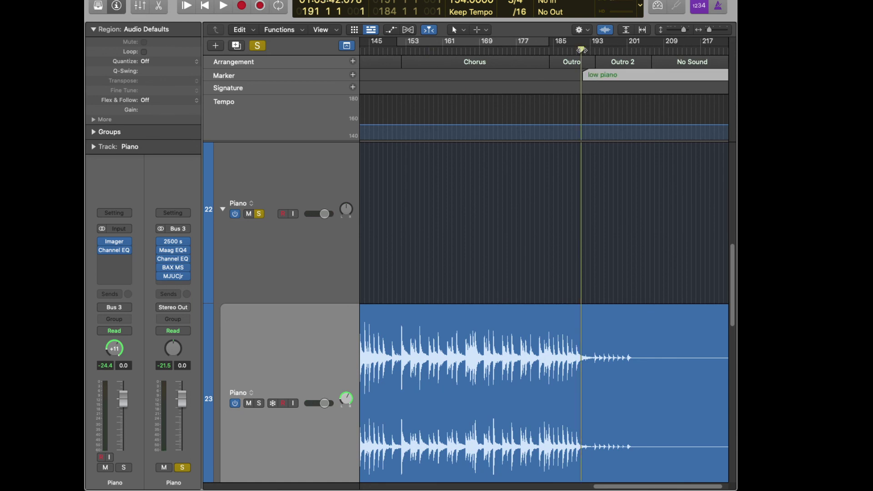
key("space")
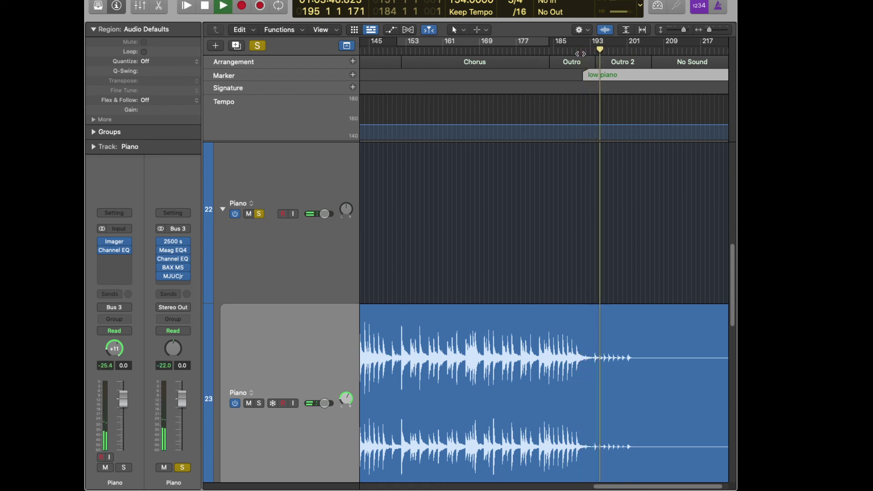
key("space")
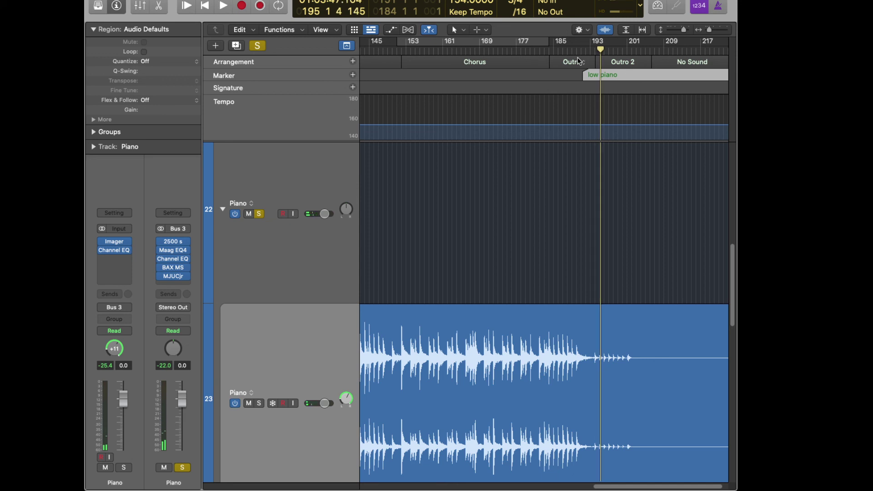
- Show the mixer with the channel strips of all tracks
left_click(139, 7)
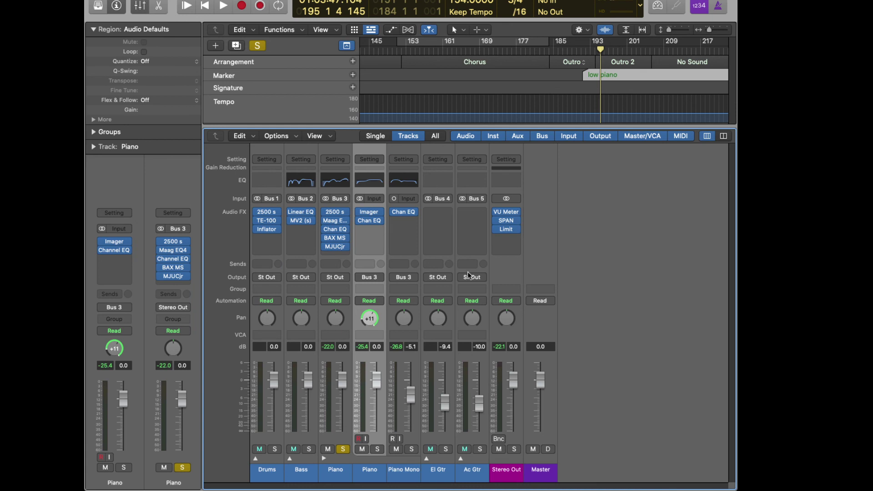